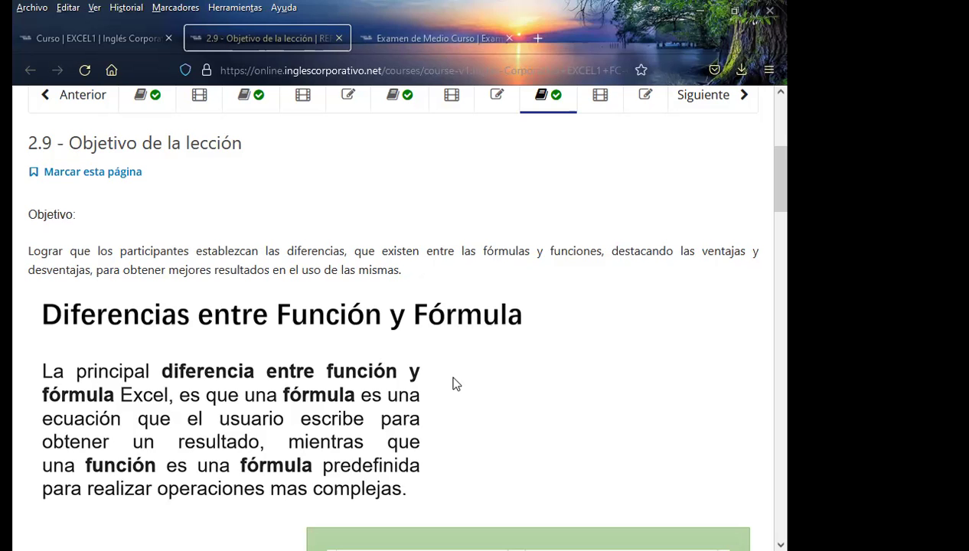
# Open the Examen de Medio Curso page and read through questions 1 to 4 on cell references and the #¡DIV/0! error
pyautogui.scroll(2, 448, 324)
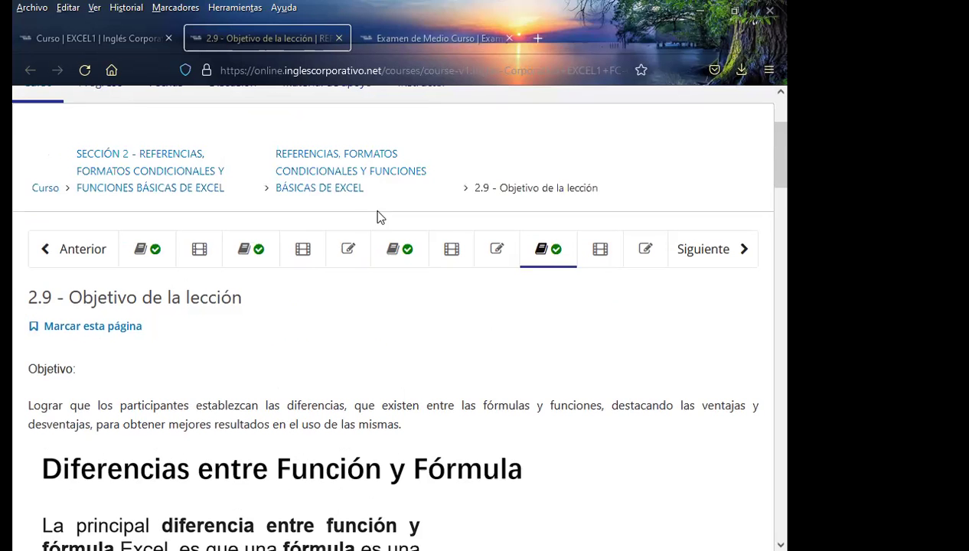
pyautogui.click(435, 39)
pyautogui.scroll(20, 378, 374)
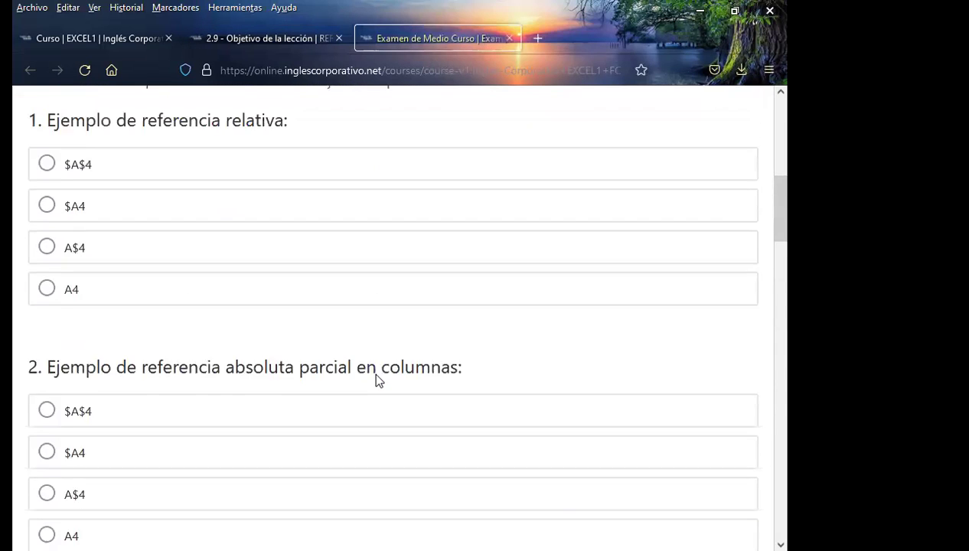
pyautogui.scroll(2, 375, 379)
pyautogui.scroll(-3, 372, 411)
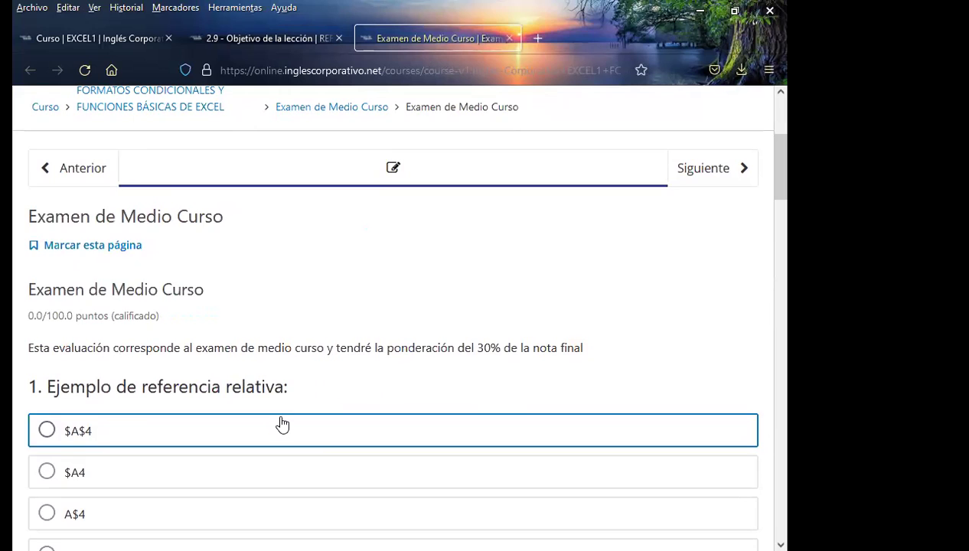
pyautogui.scroll(-2, 260, 413)
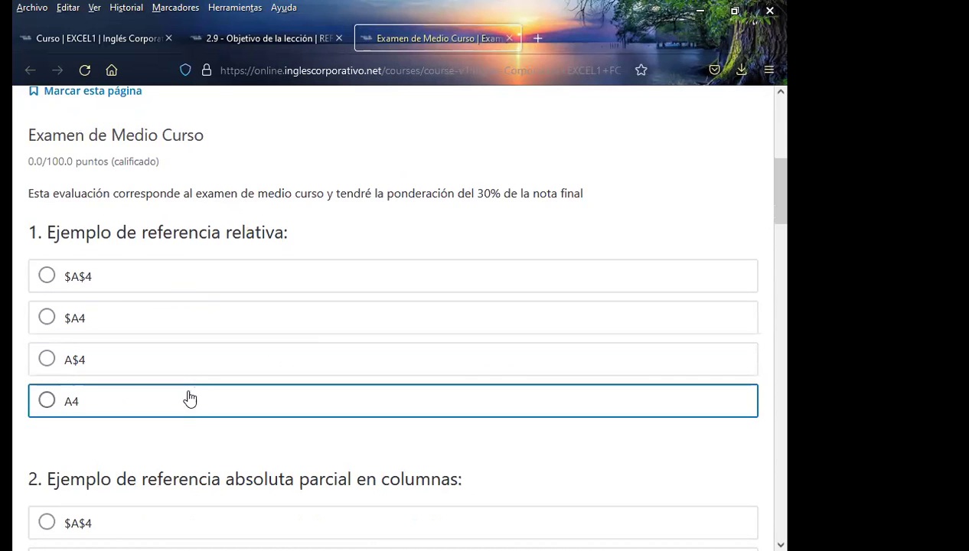
pyautogui.scroll(-2, 145, 401)
pyautogui.scroll(2, 92, 348)
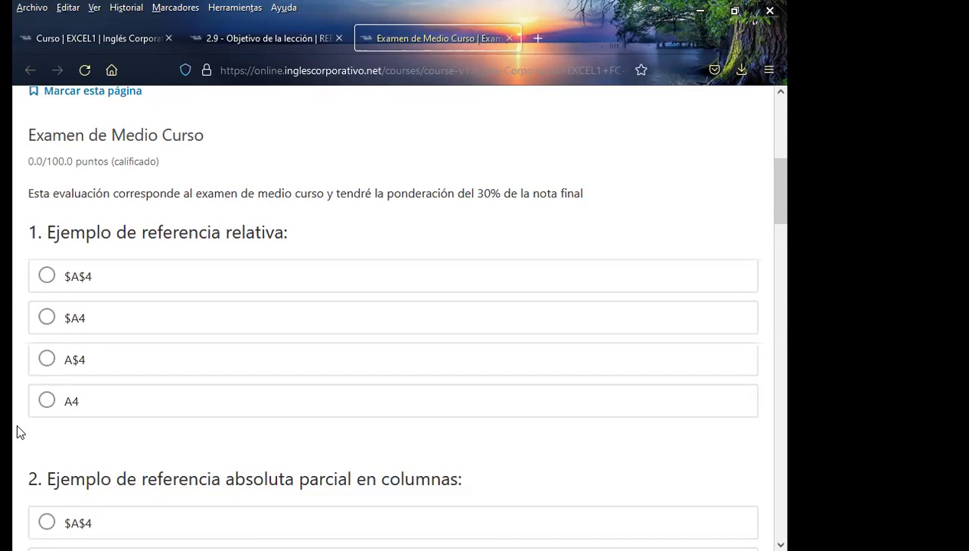
pyautogui.scroll(-3, 16, 417)
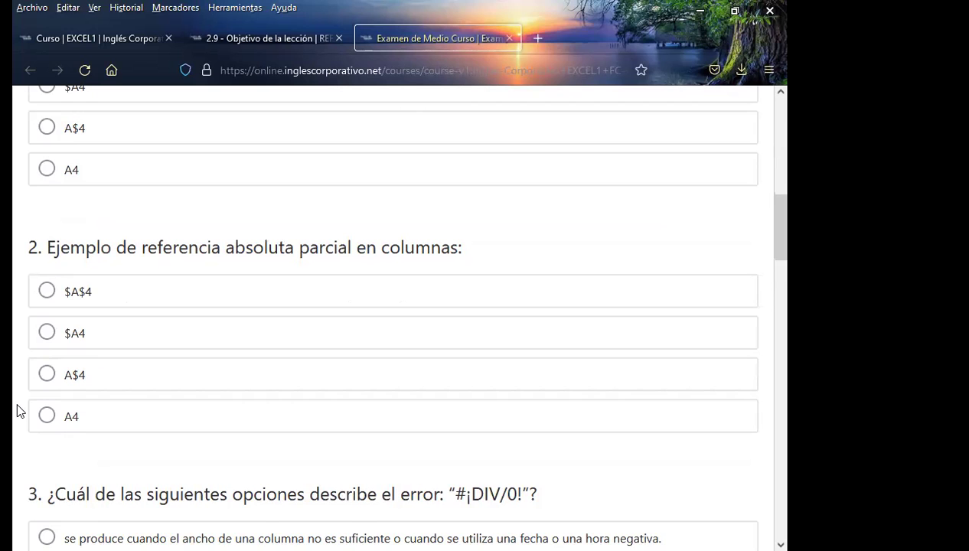
pyautogui.scroll(-3, 20, 411)
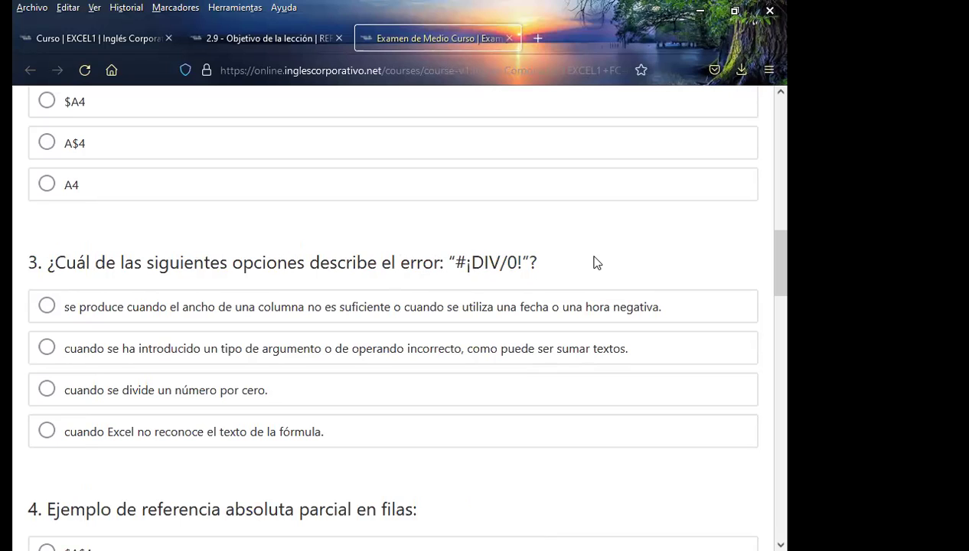
pyautogui.scroll(-3, 313, 415)
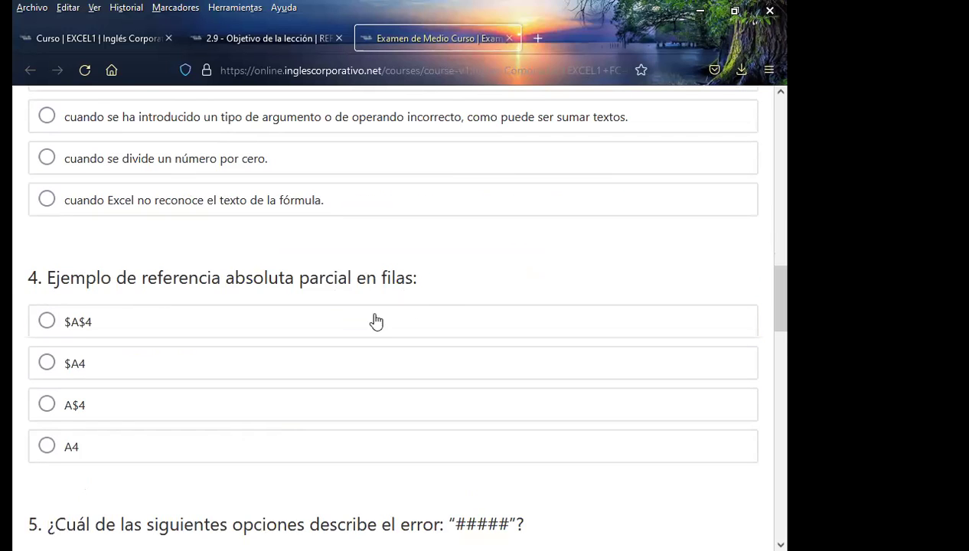
pyautogui.scroll(-2, 270, 382)
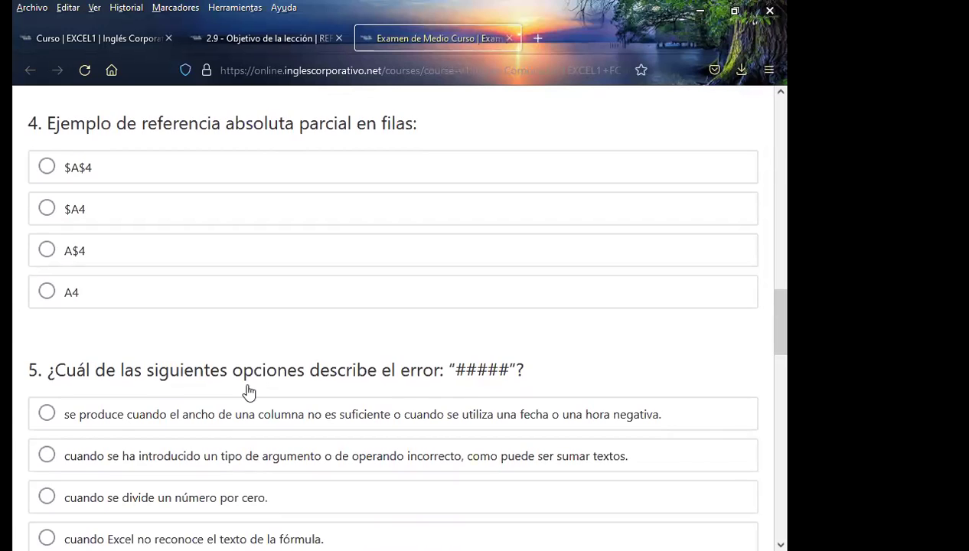
# Read through exam questions 5 to 8 on the ##### error, the selected cell, non-correlative navigation and reference types
pyautogui.scroll(-1, 248, 392)
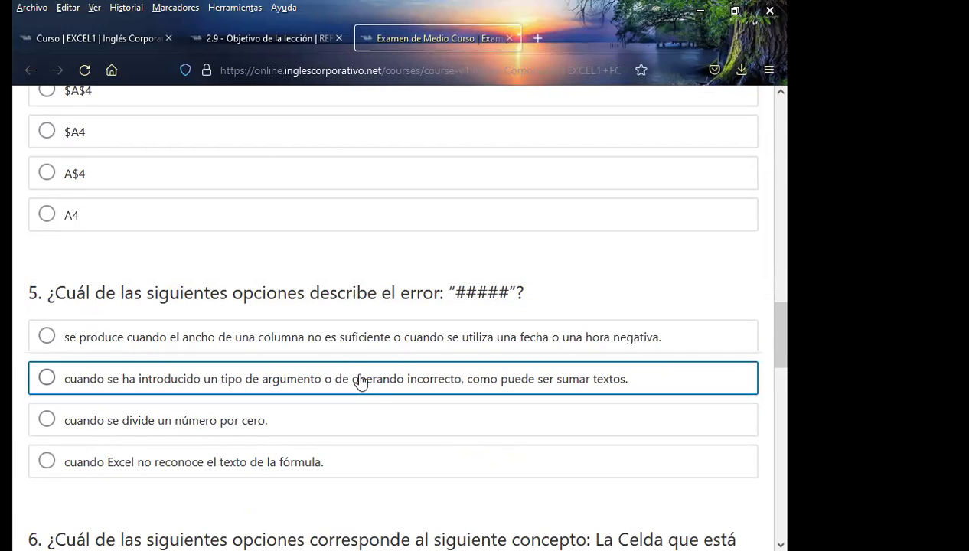
pyautogui.scroll(-1, 225, 395)
pyautogui.scroll(-4, 210, 429)
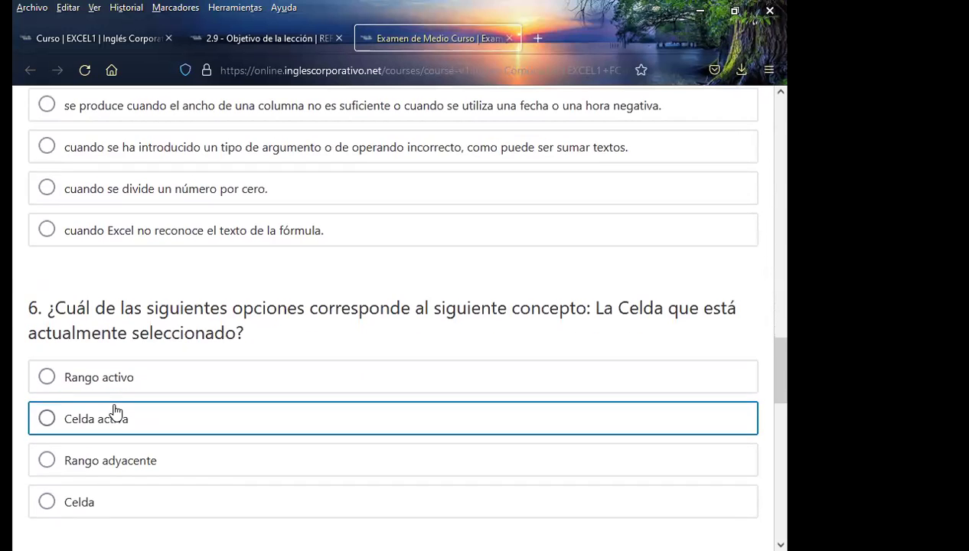
pyautogui.scroll(-2, 40, 382)
pyautogui.scroll(2, 168, 264)
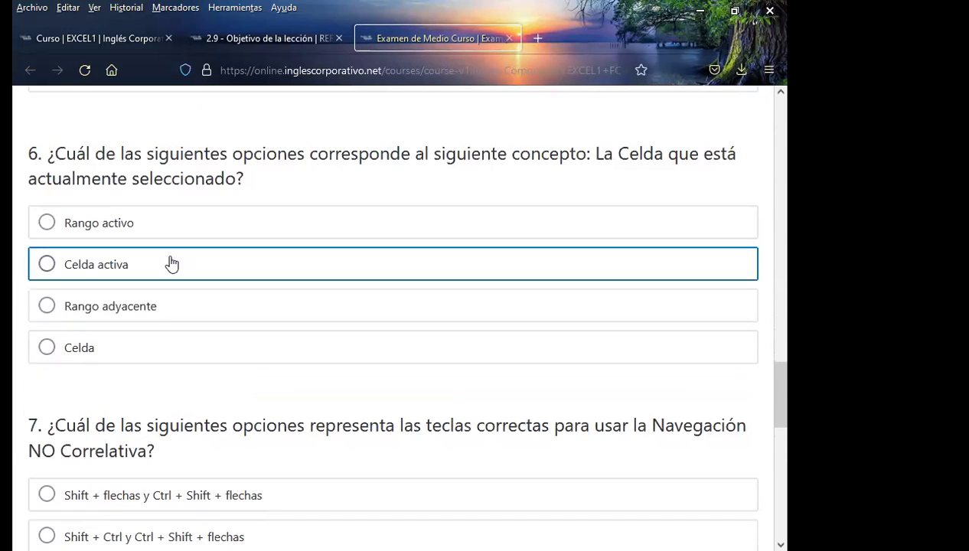
pyautogui.scroll(-1, 17, 448)
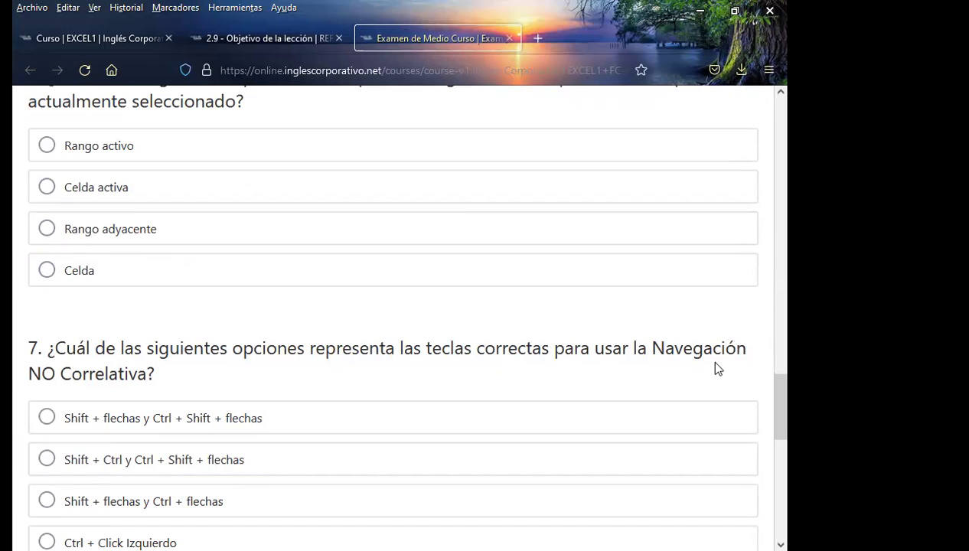
pyautogui.scroll(-1, 287, 375)
pyautogui.scroll(-2, 310, 372)
pyautogui.scroll(1, 306, 366)
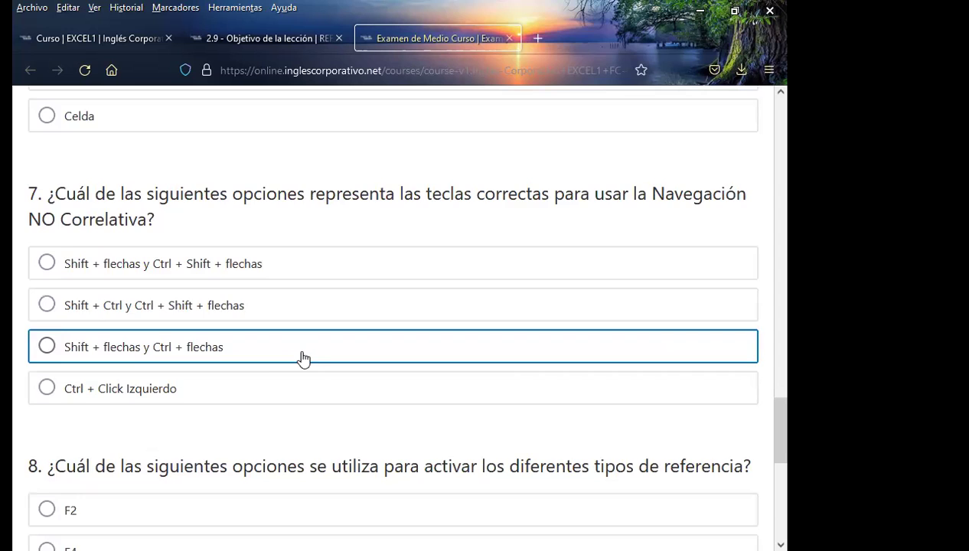
pyautogui.scroll(-1, 255, 392)
pyautogui.scroll(1, 231, 395)
pyautogui.scroll(-2, 46, 397)
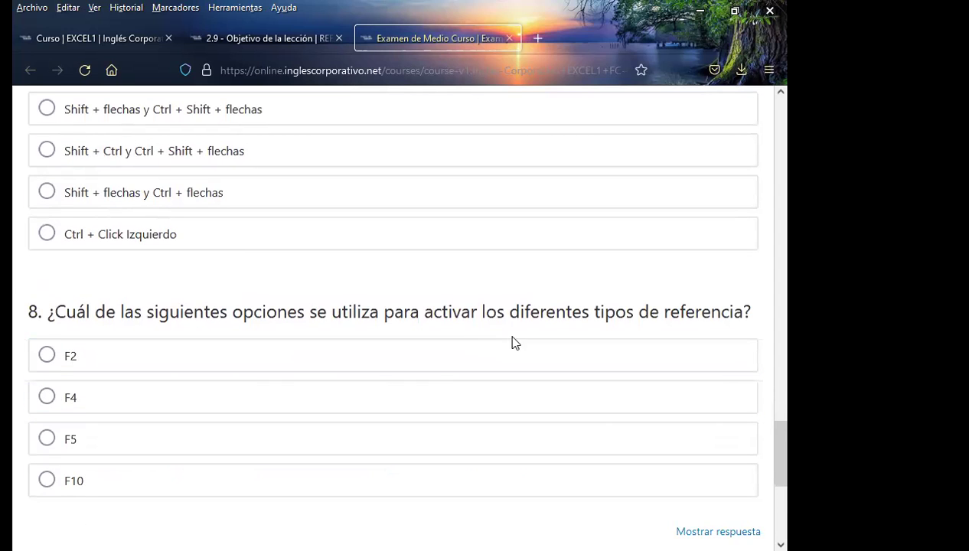
pyautogui.scroll(-2, 133, 396)
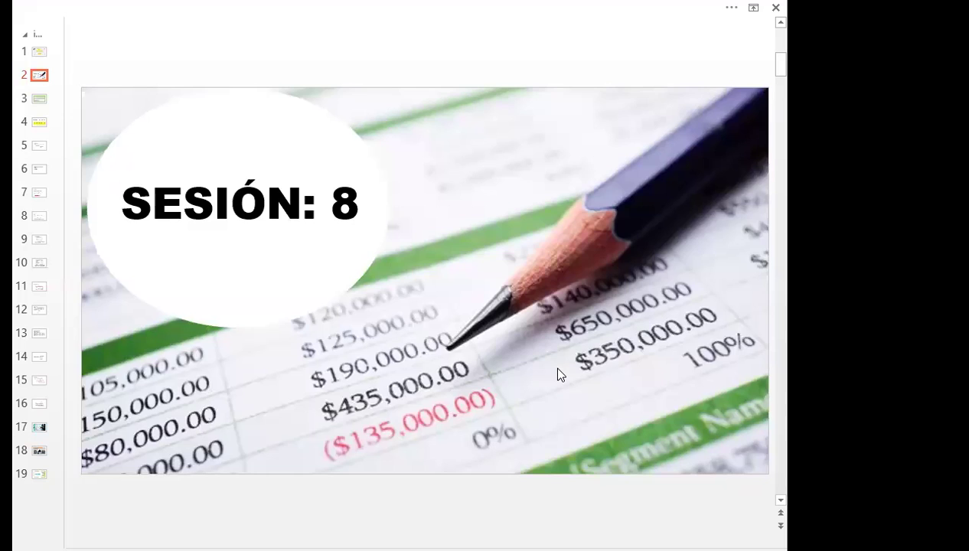
# Show the AGENDA slide and the general objective slide of the Session 8 presentation
pyautogui.click(561, 375)
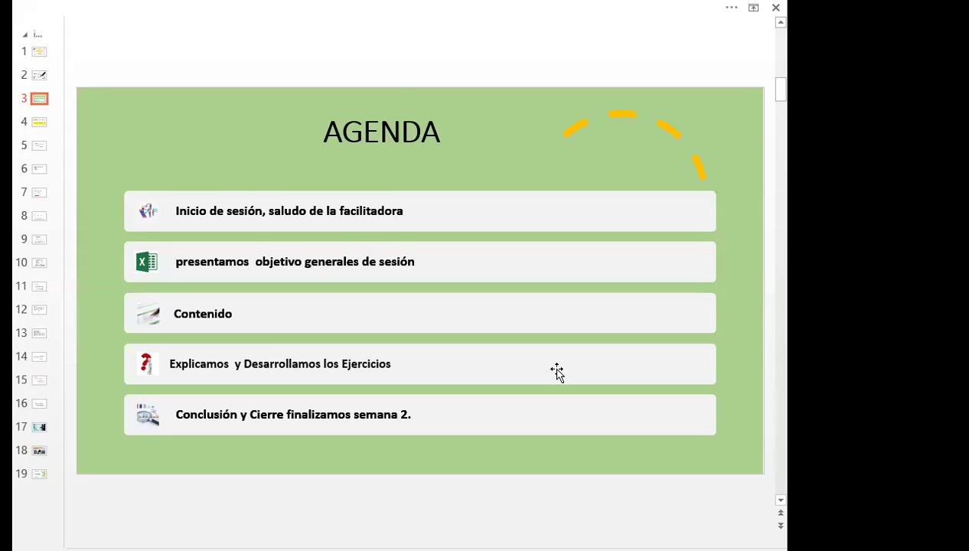
pyautogui.click(39, 123)
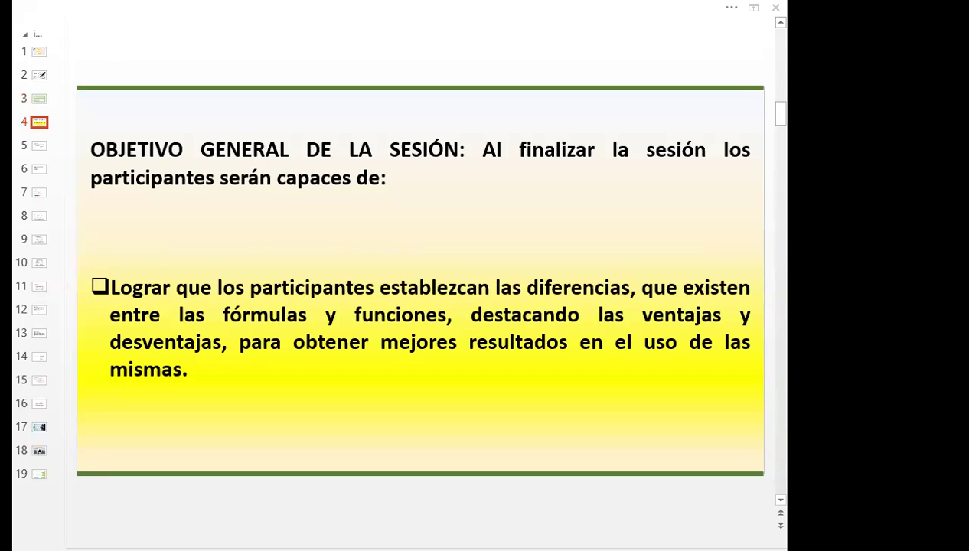
# Switch to the Excel workbook and enter =HOTEL+EQUIPO+CHOFER+DIAS in cell G21 of the EJERCICIO DE RANGO sheet
pyautogui.hotkey('alt', 'Tab')
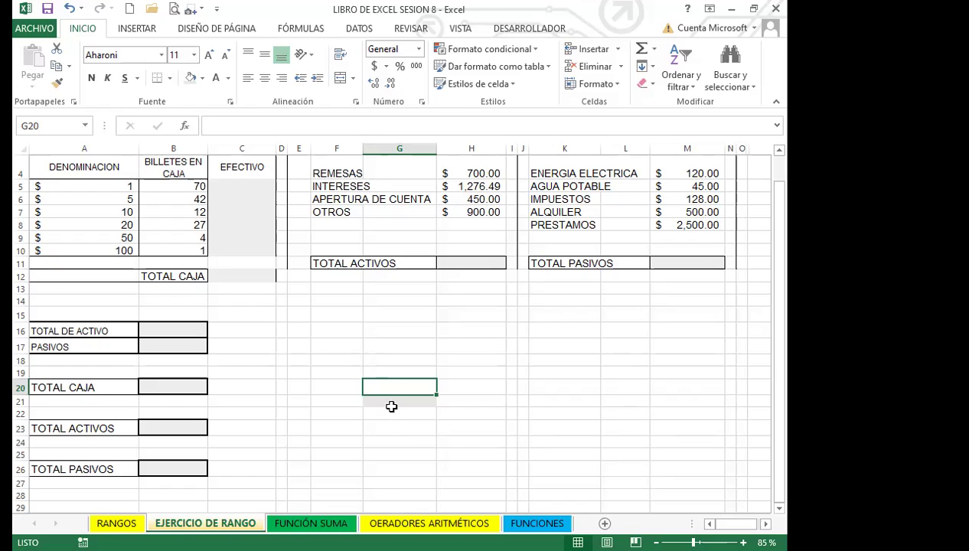
pyautogui.click(391, 404)
pyautogui.write('=')
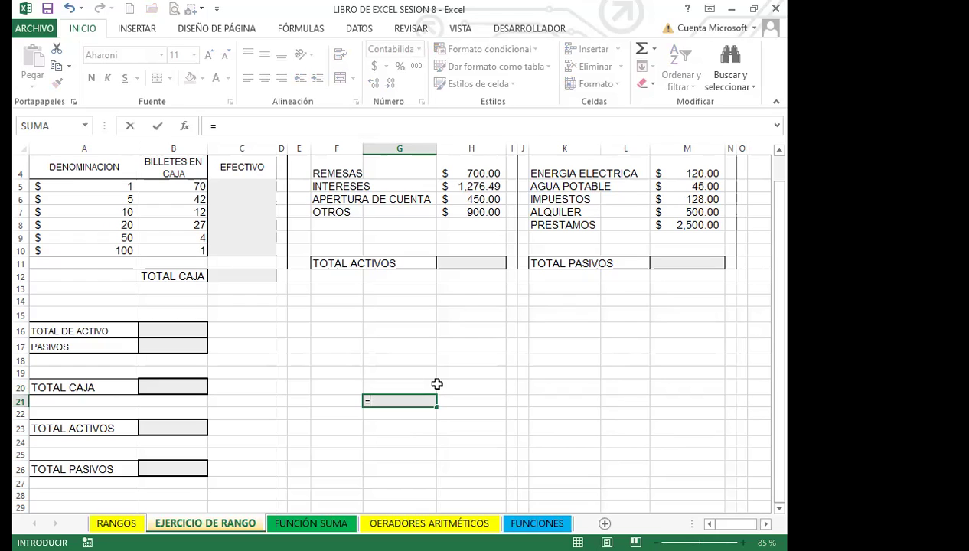
pyautogui.write('HOTEL')
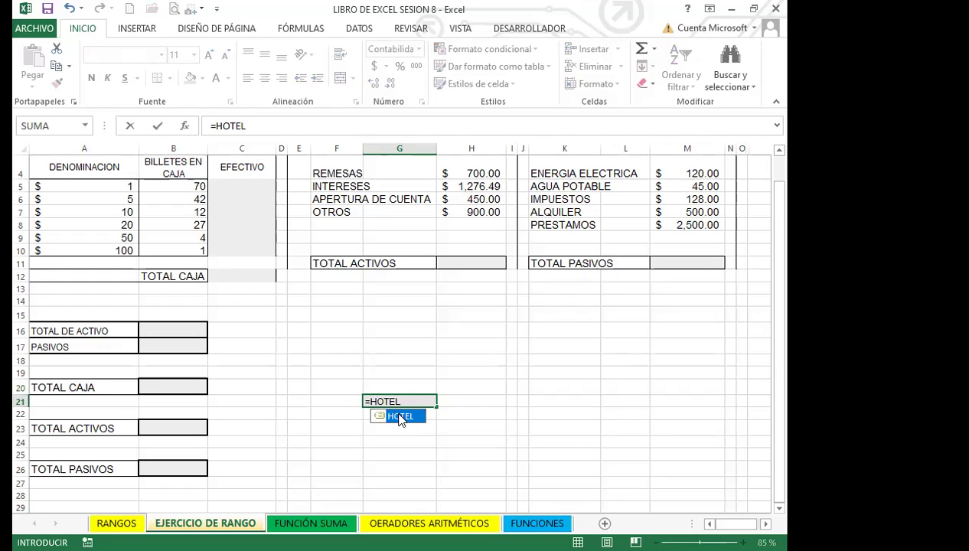
pyautogui.write('+')
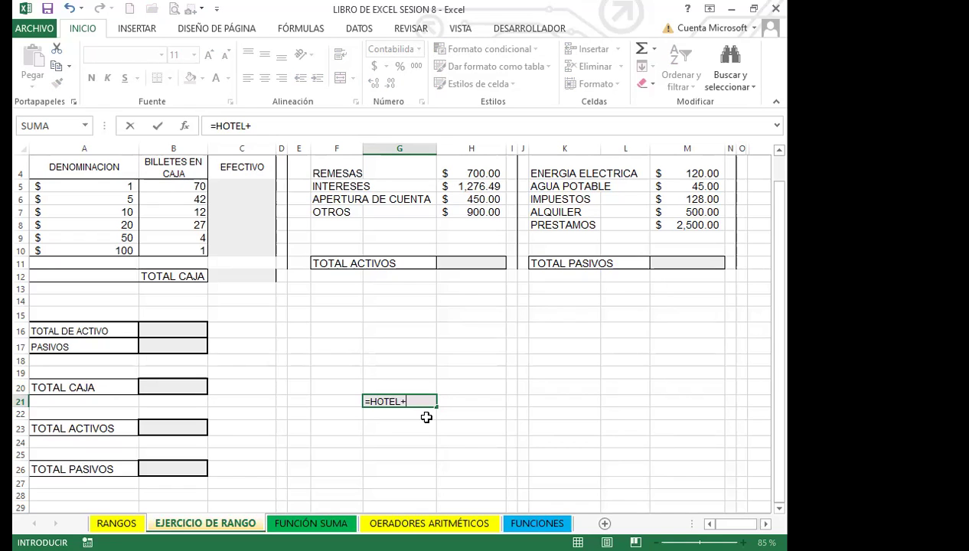
pyautogui.write('EQUIPO')
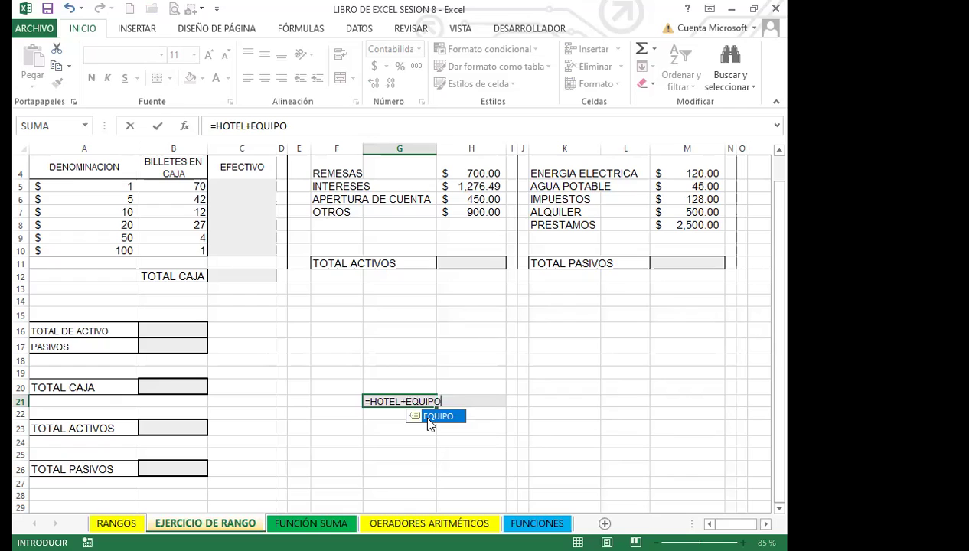
pyautogui.write('+')
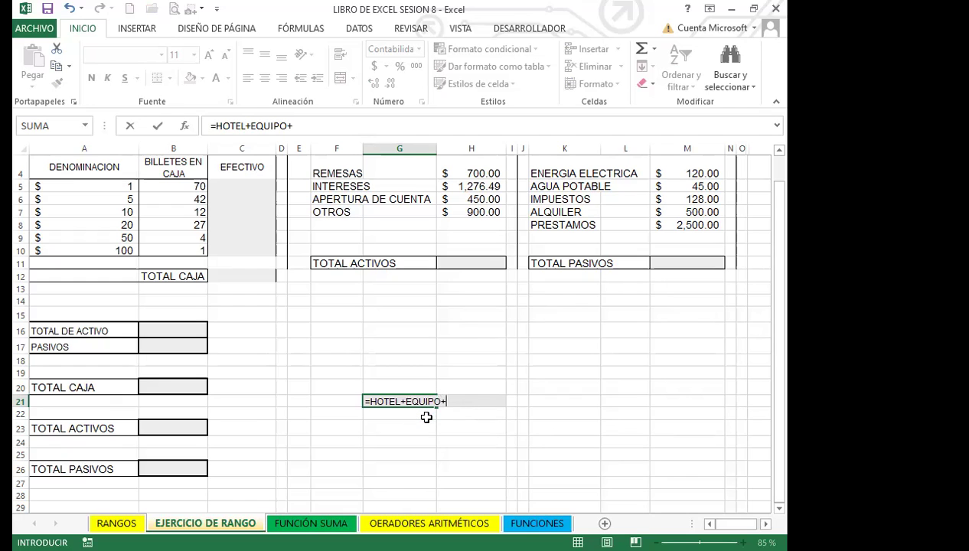
pyautogui.write('CHOFER')
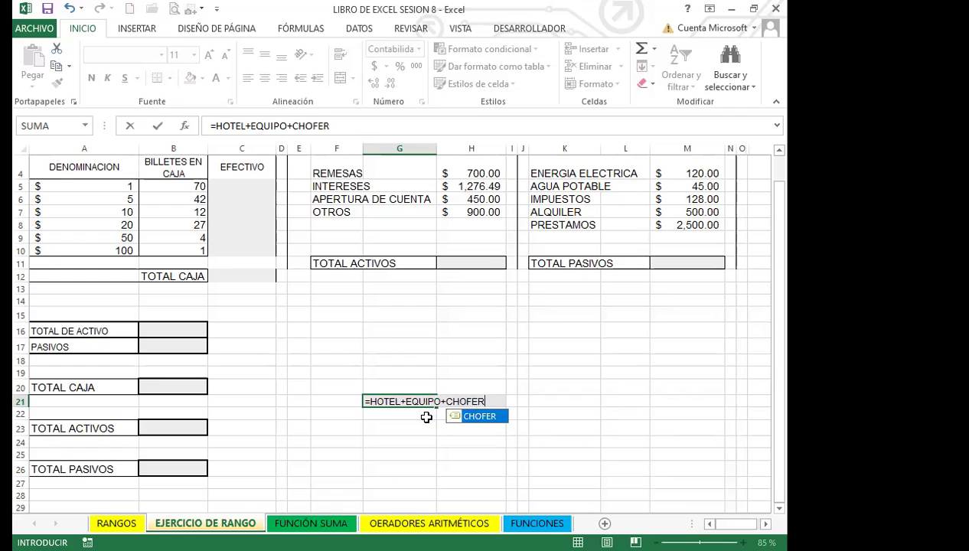
pyautogui.write('+')
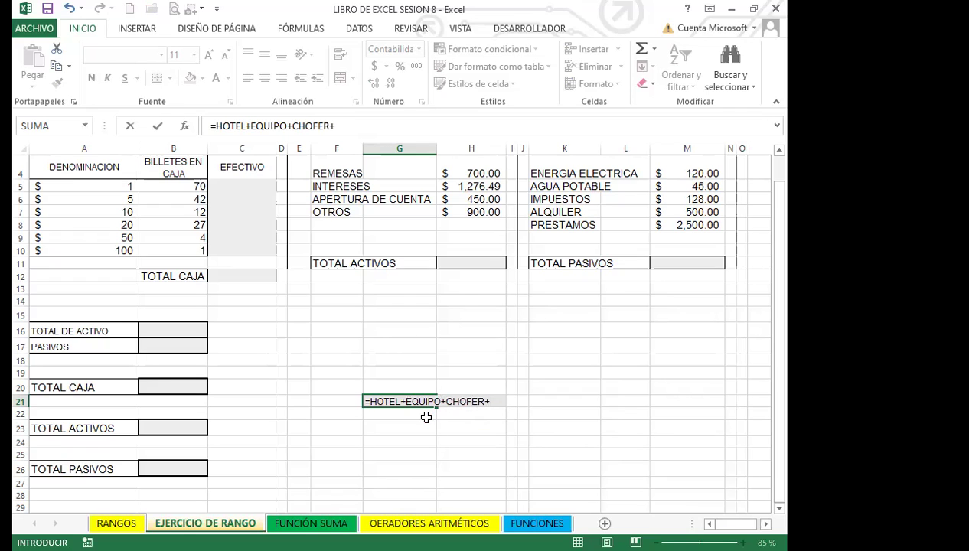
pyautogui.write('D')
pyautogui.write('IAA')
pyautogui.press('BackSpace')
pyautogui.write('S')
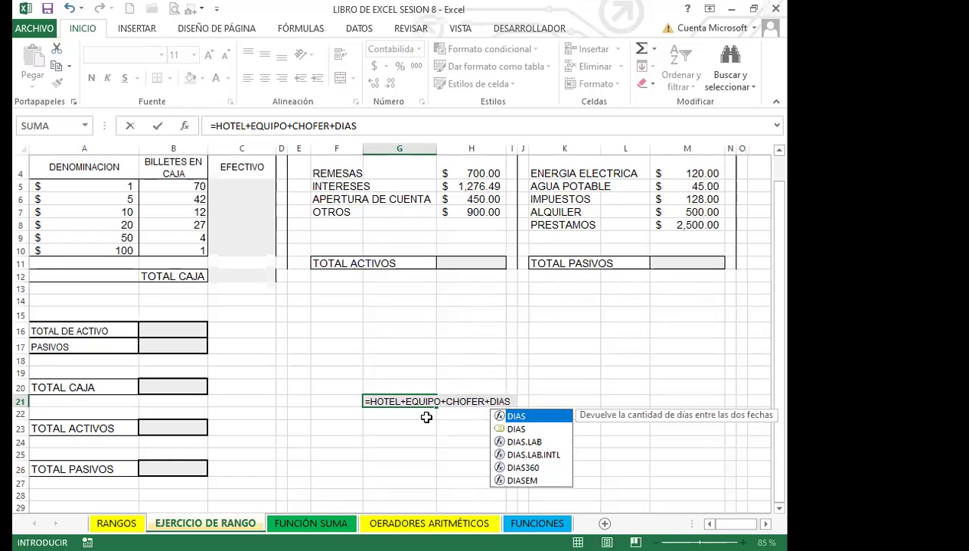
pyautogui.press('Return')
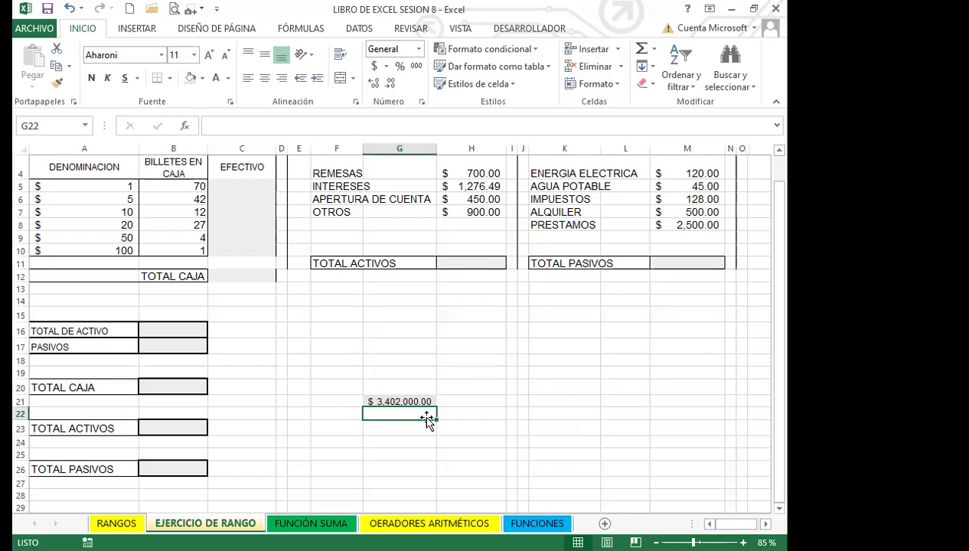
# On the RANGOS sheet, examine the HOTEL X DÍA values in B2:B7 and the name and formula of their total in B10
pyautogui.click(117, 522)
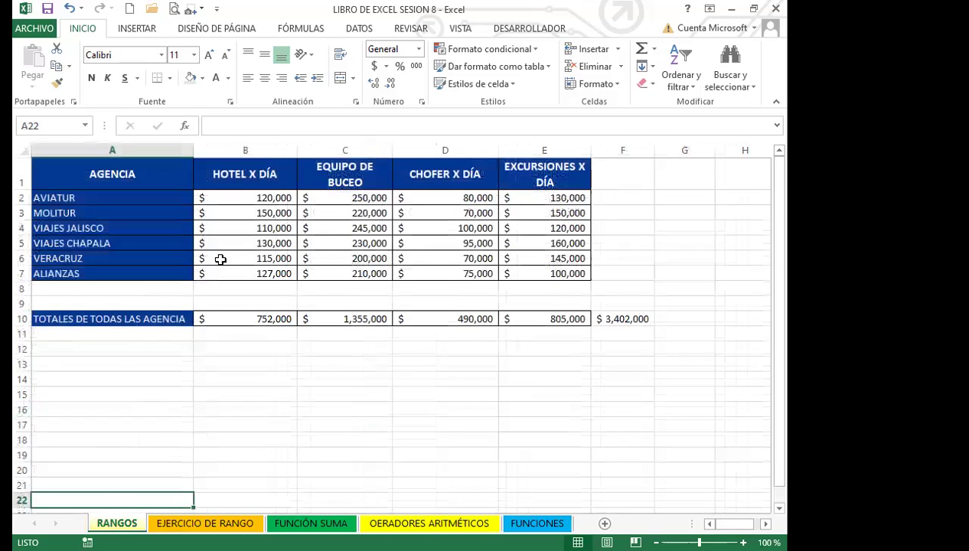
pyautogui.moveTo(244, 196); pyautogui.dragTo(246, 276)
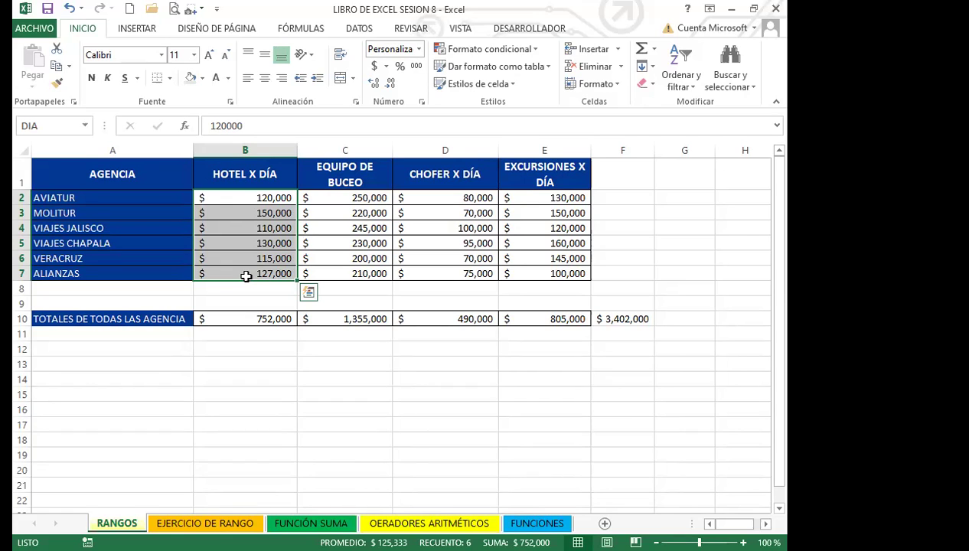
pyautogui.click(246, 317)
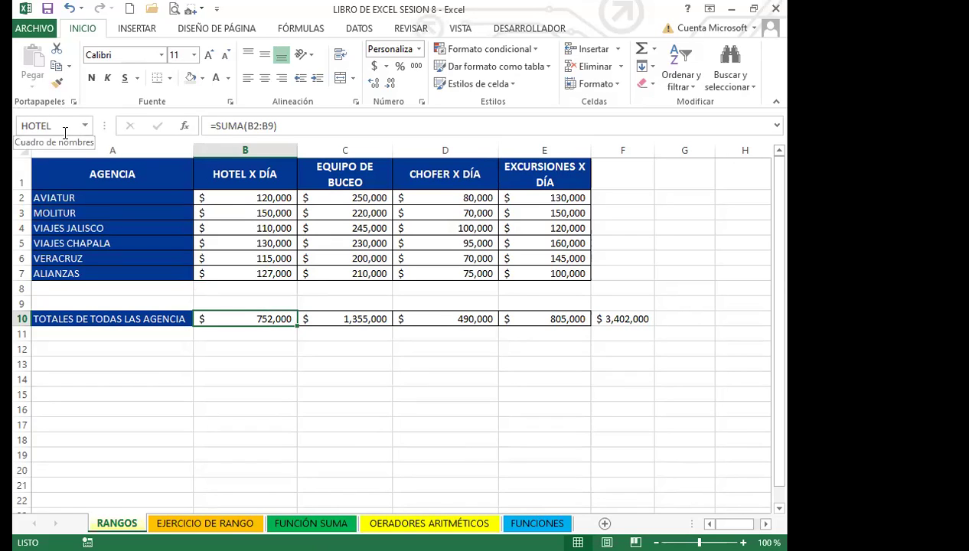
# Review the workbook's defined names and the cells they refer to in the Name Manager
pyautogui.click(310, 29)
pyautogui.click(265, 69)
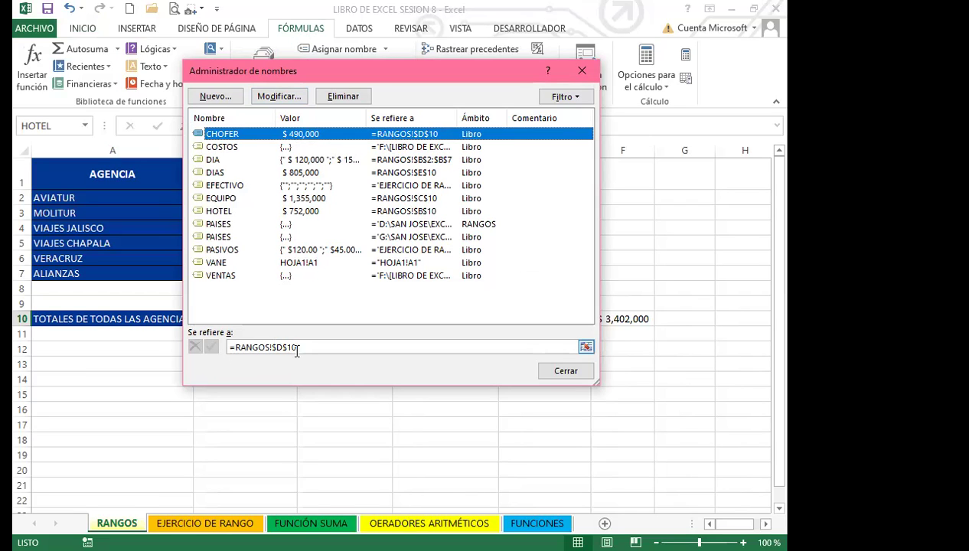
pyautogui.click(571, 371)
# Check the cell names and sum formulas of the totals in C10, D10 and E10
pyautogui.click(358, 319)
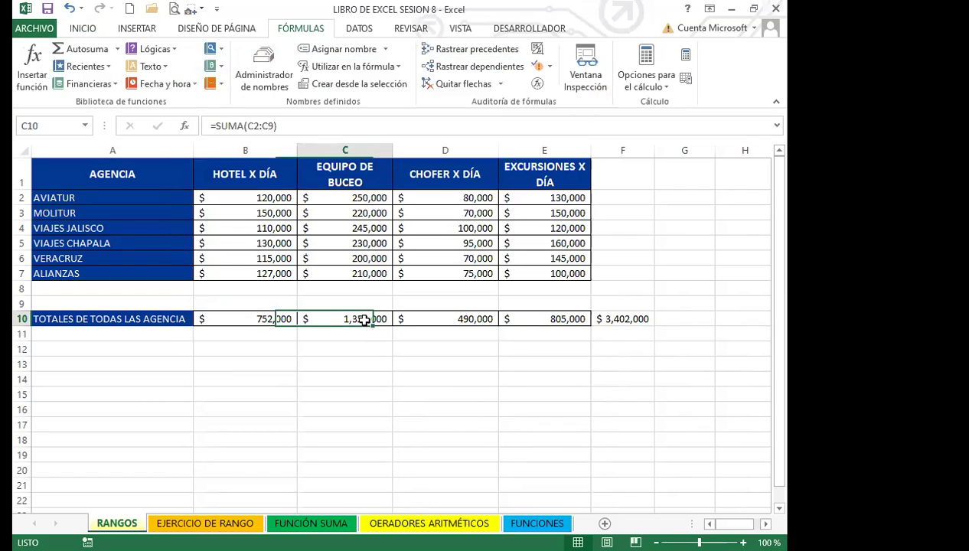
pyautogui.click(437, 317)
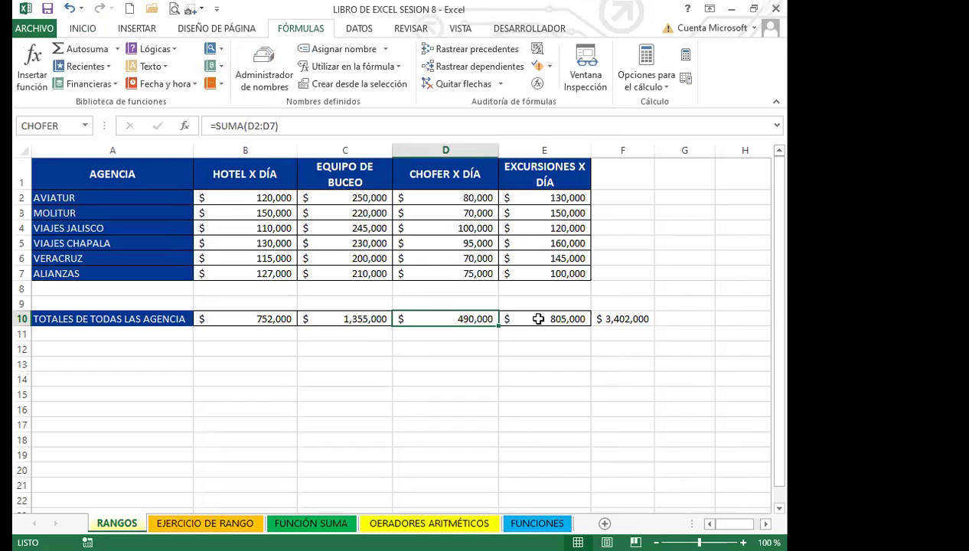
pyautogui.click(538, 317)
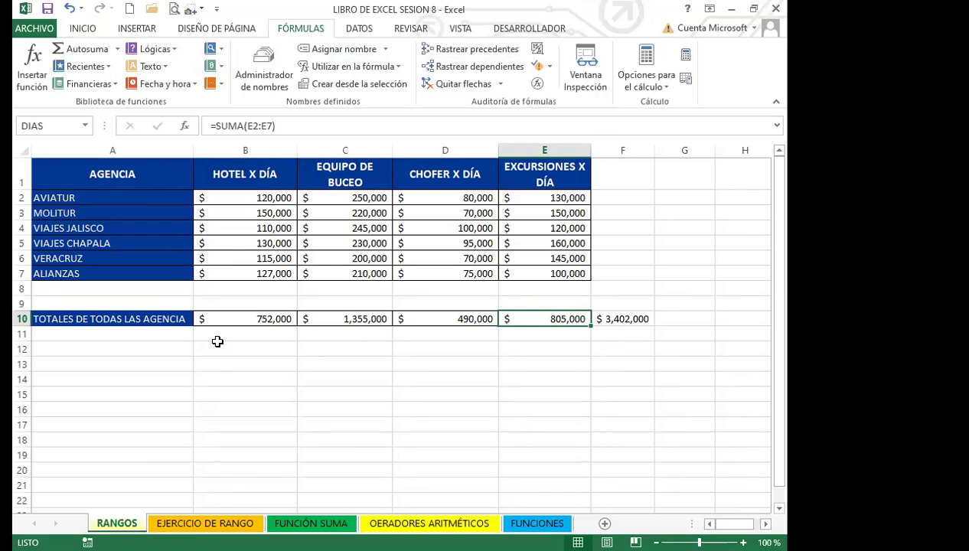
# Return to the EJERCICIO DE RANGO sheet and examine the named-cell sum formula in G21
pyautogui.click(204, 522)
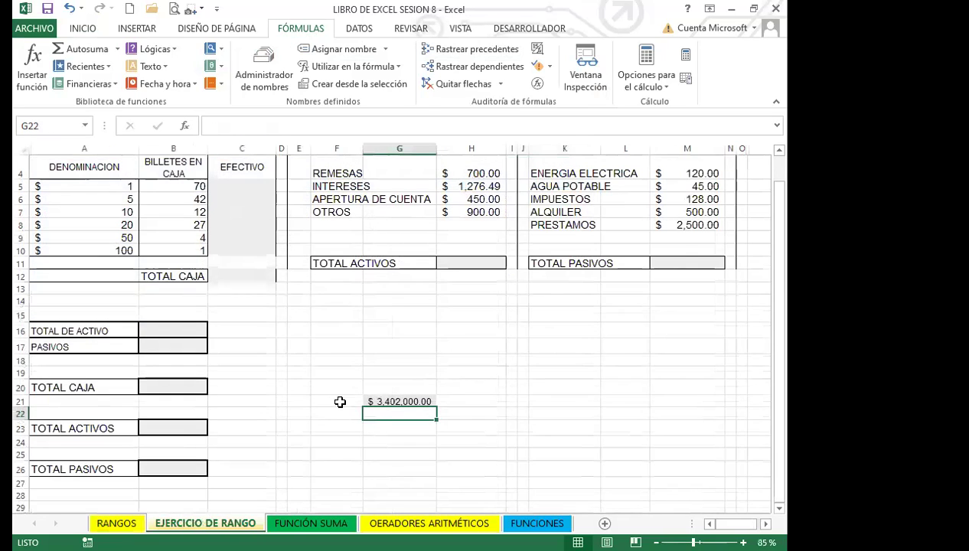
pyautogui.click(379, 401)
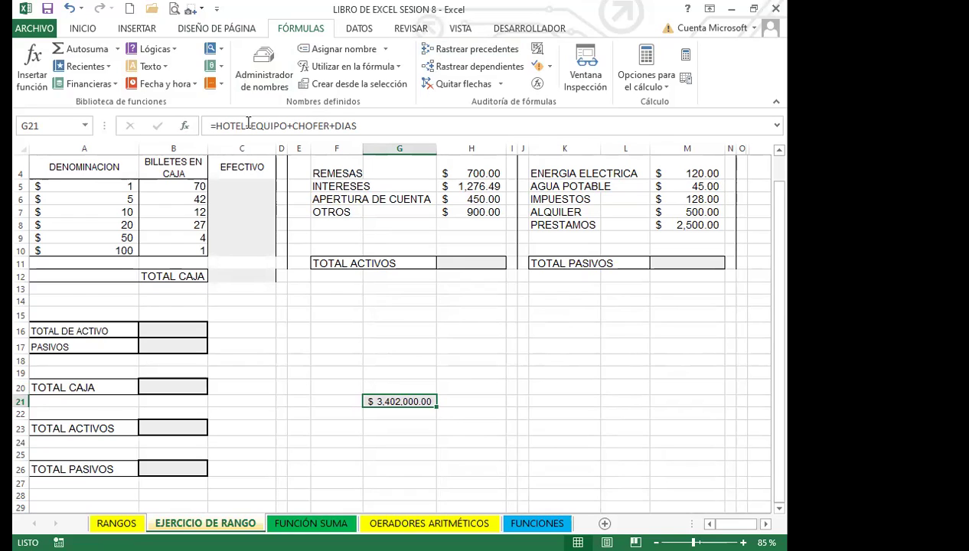
pyautogui.click(361, 126)
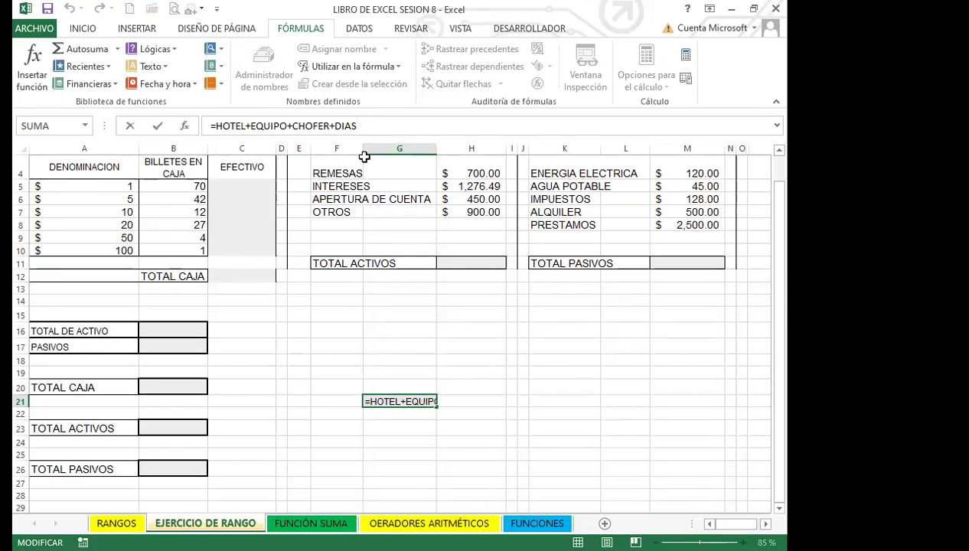
# In cell G18, enter a formula that refers to the HOTEL total in B10 of the RANGOS sheet
pyautogui.click(403, 358)
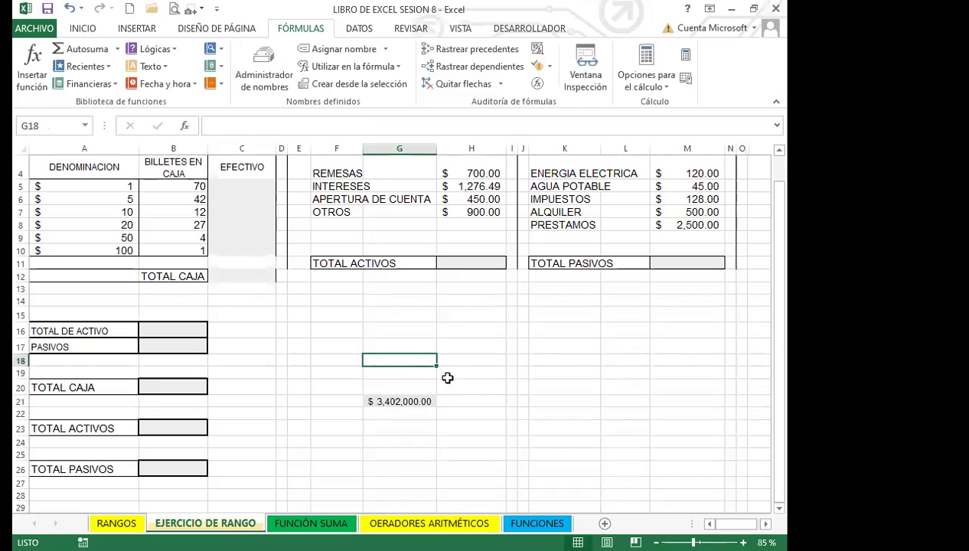
pyautogui.write('=')
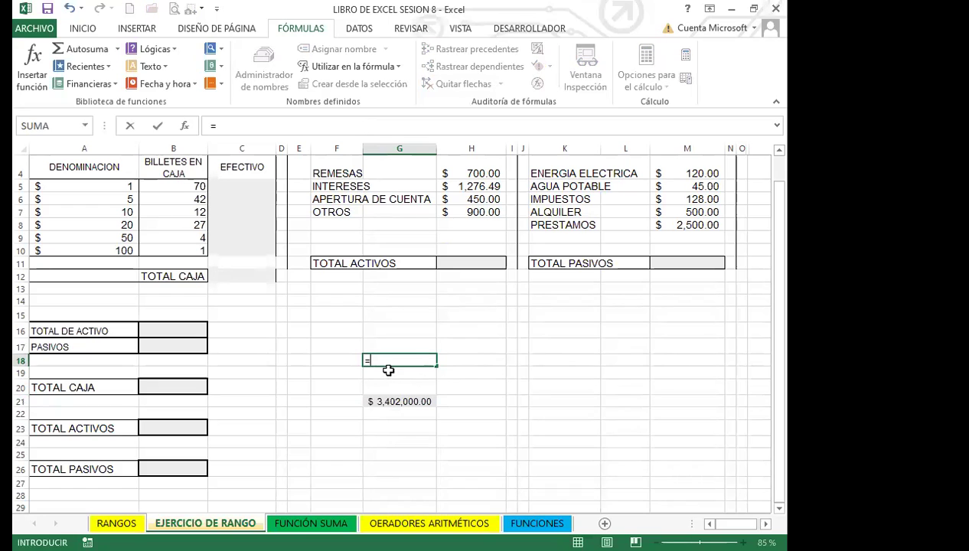
pyautogui.click(116, 523)
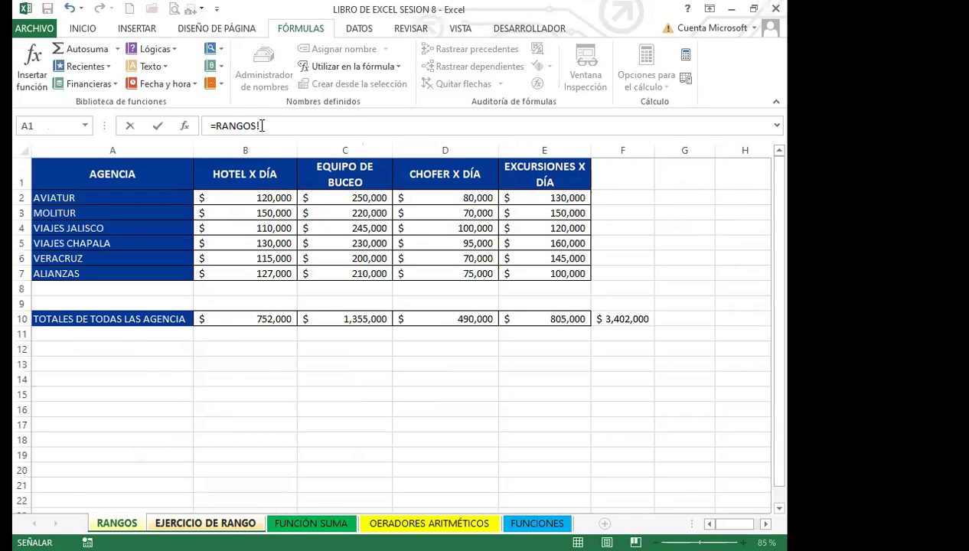
pyautogui.click(250, 319)
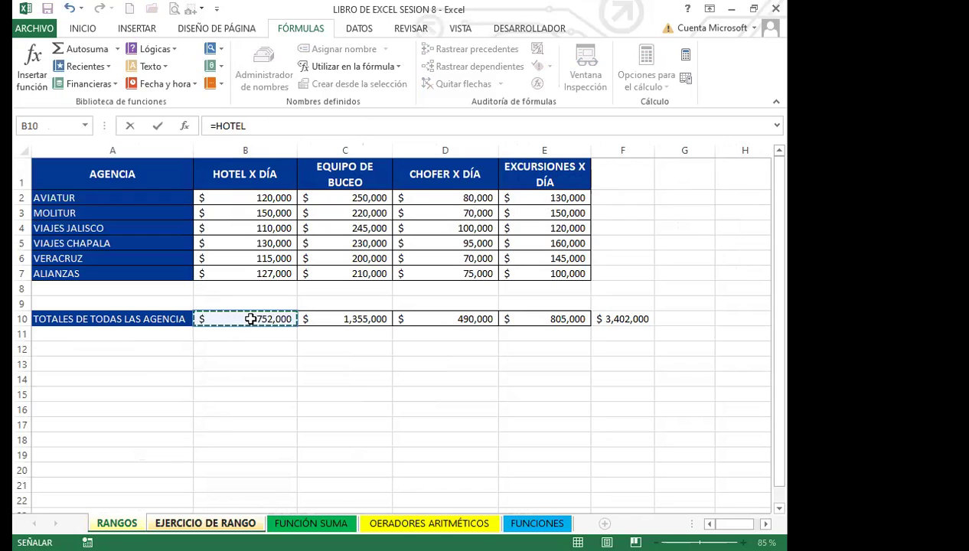
pyautogui.press('Return')
pyautogui.click(401, 360)
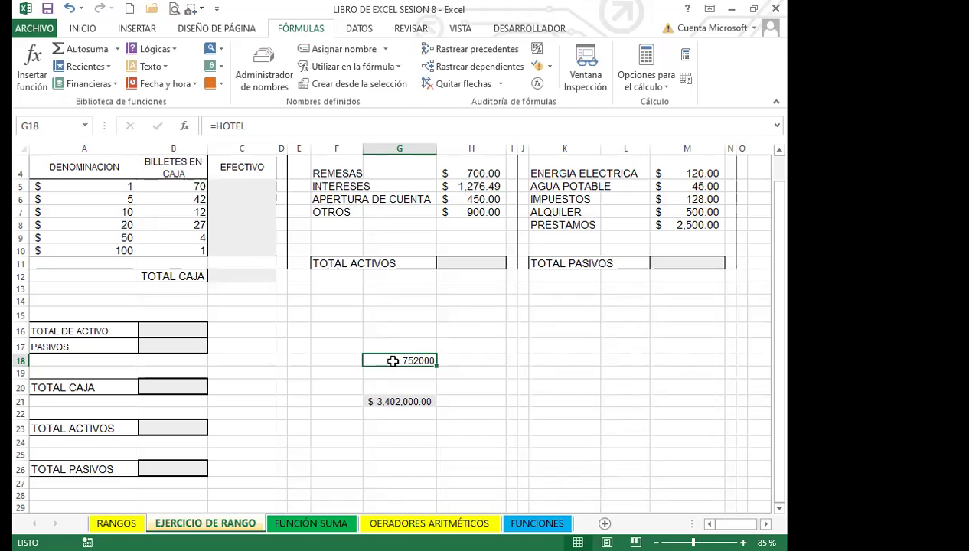
# Check the formula in G21 and the cell that the name CHOFER refers to in the Name Manager
pyautogui.click(398, 408)
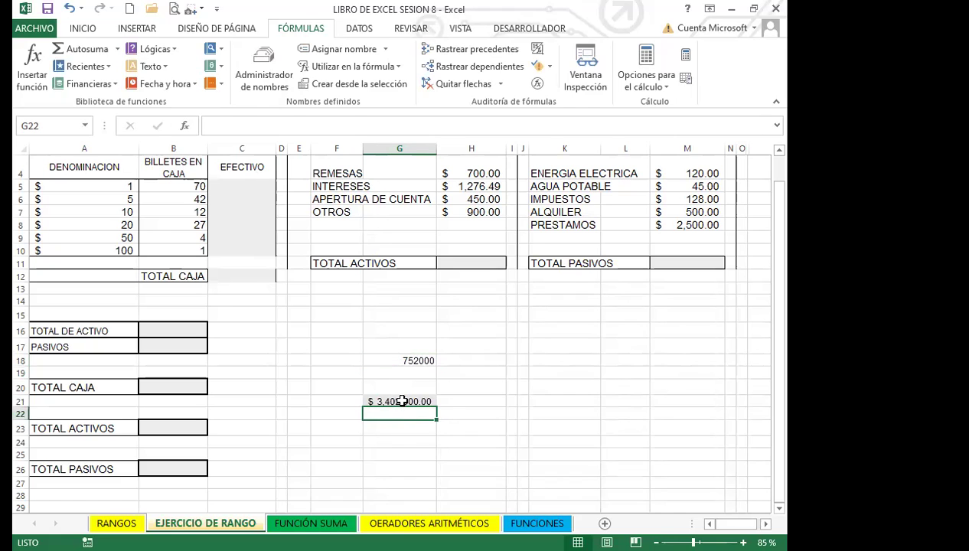
pyautogui.click(401, 399)
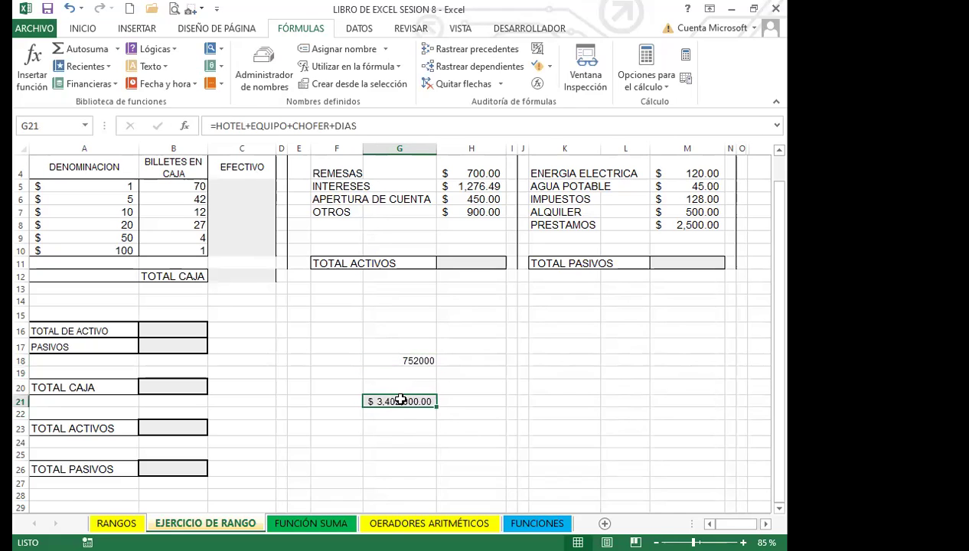
pyautogui.click(263, 70)
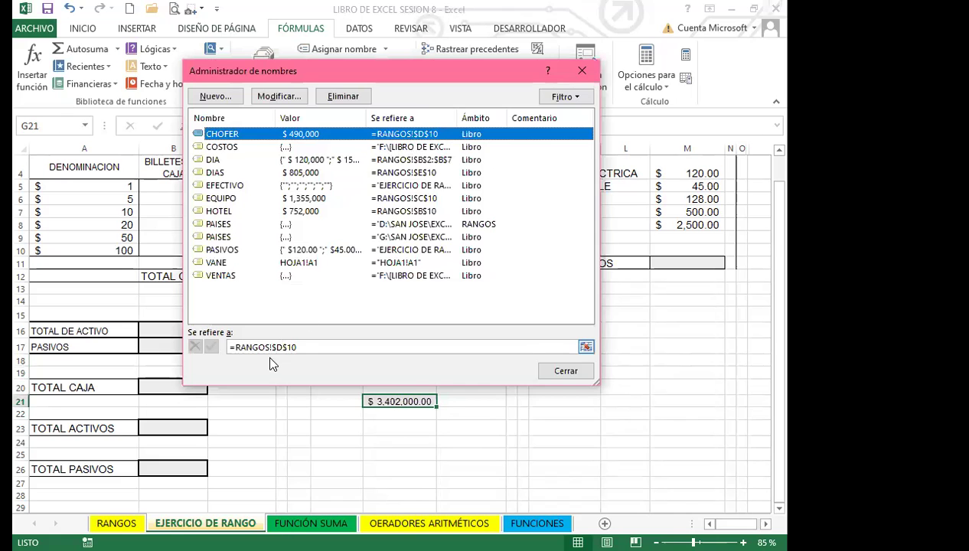
pyautogui.click(309, 346)
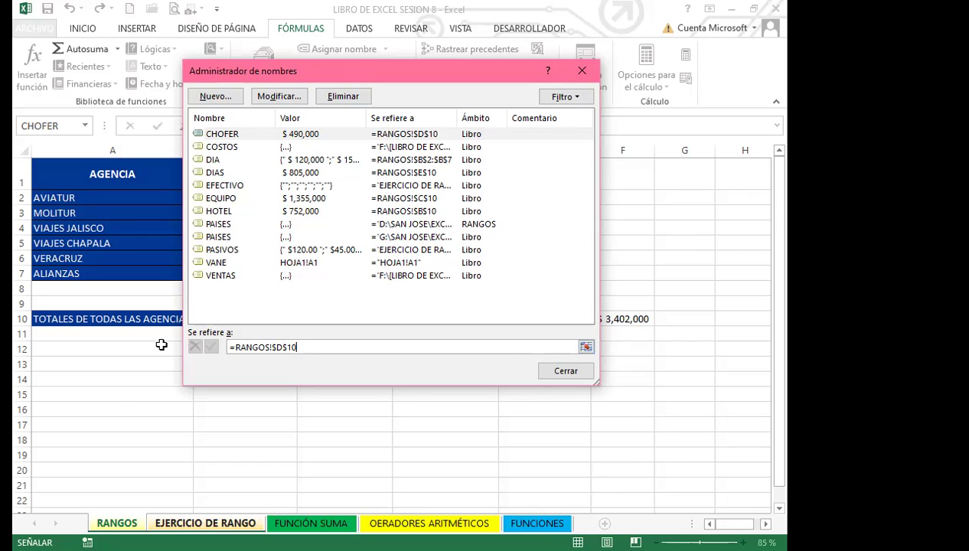
pyautogui.click(566, 370)
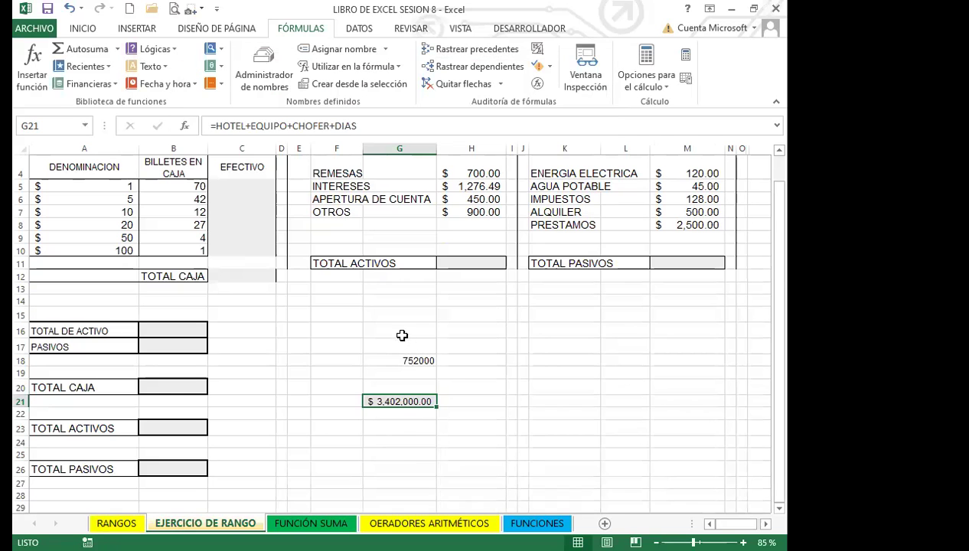
# In cell G16, enter a reference to the unnamed cell B15 of the RANGOS sheet
pyautogui.click(403, 333)
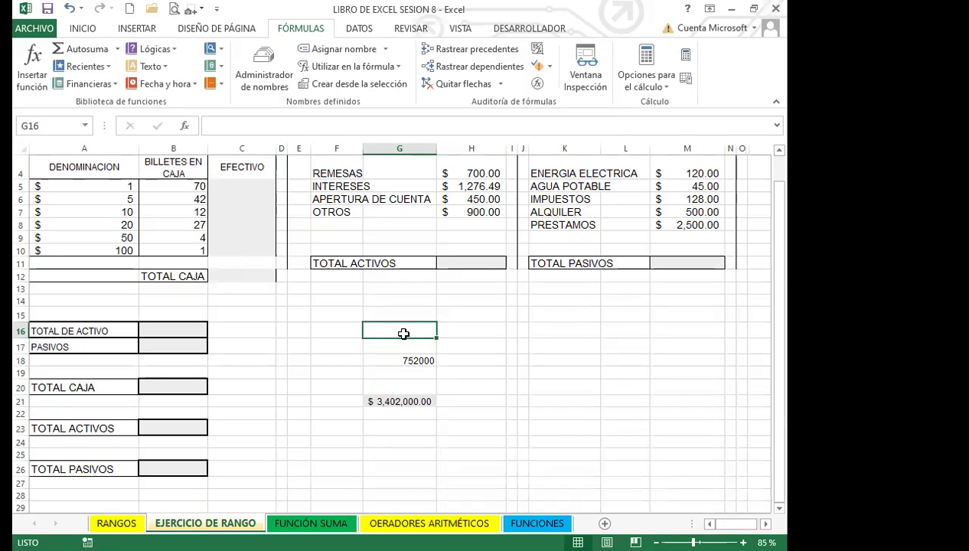
pyautogui.write('=')
pyautogui.click(117, 523)
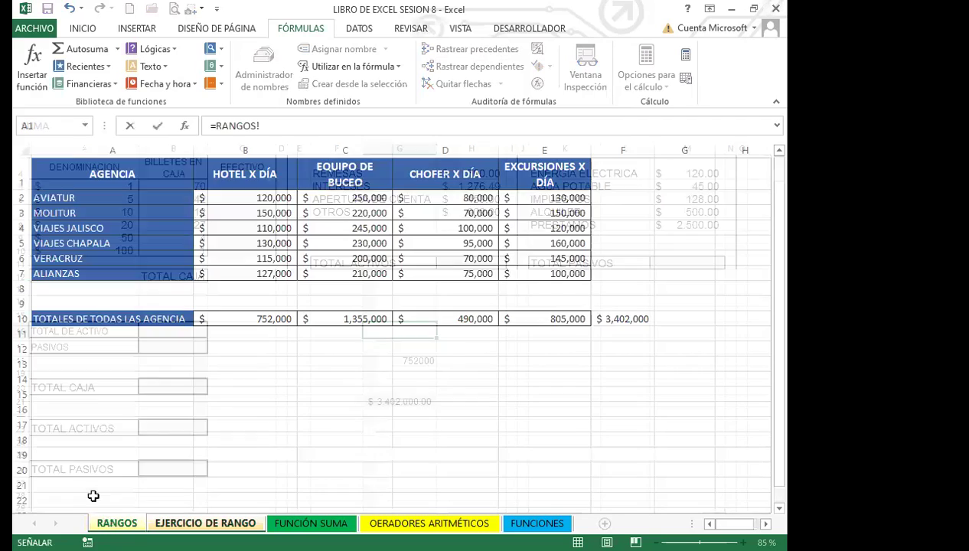
pyautogui.click(256, 392)
pyautogui.press('Return')
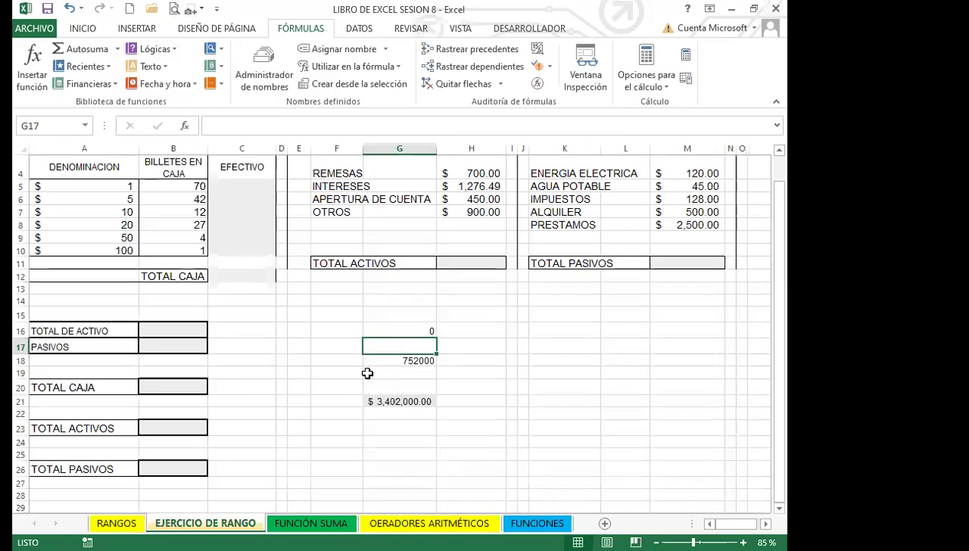
pyautogui.click(395, 329)
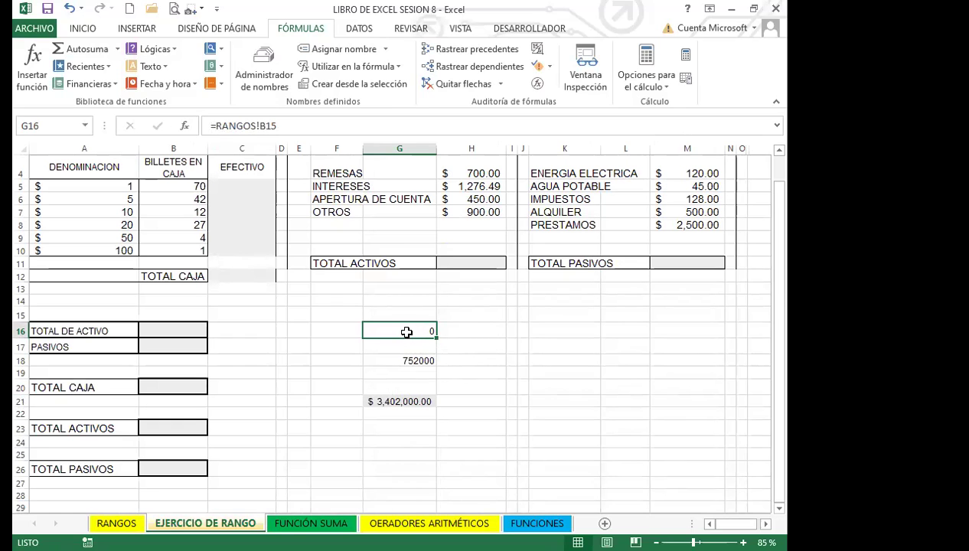
# On the RANGOS sheet, enter a person's first name in cell B15
pyautogui.click(112, 523)
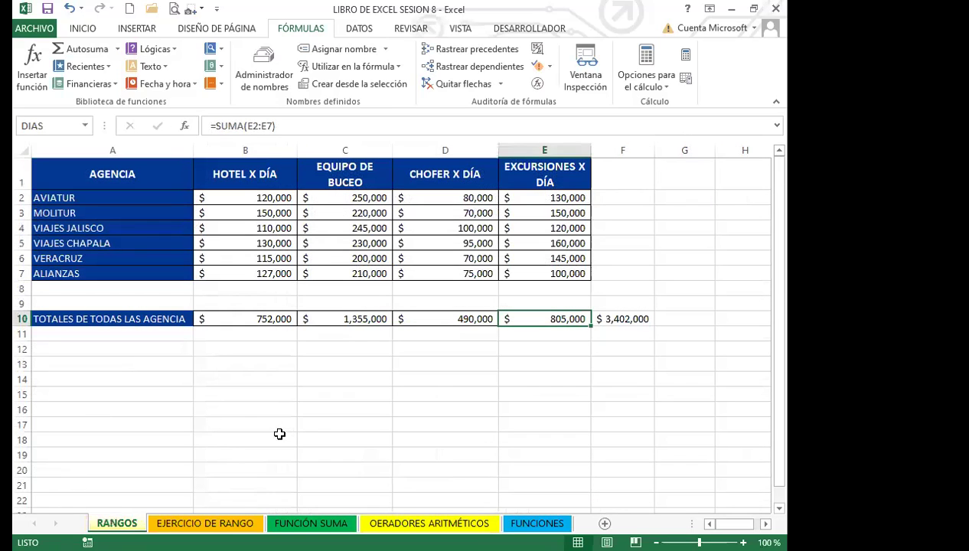
pyautogui.click(336, 408)
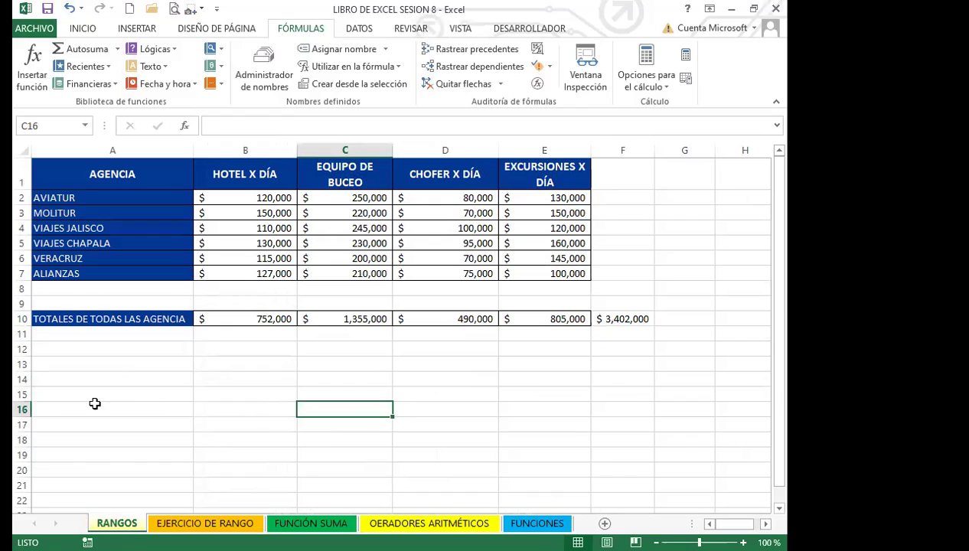
pyautogui.click(252, 397)
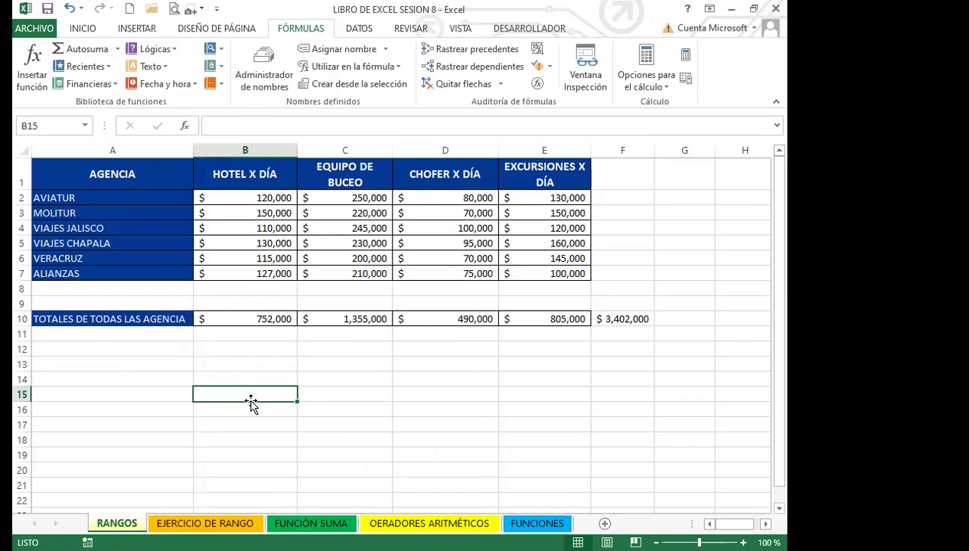
pyautogui.write('VANESSA')
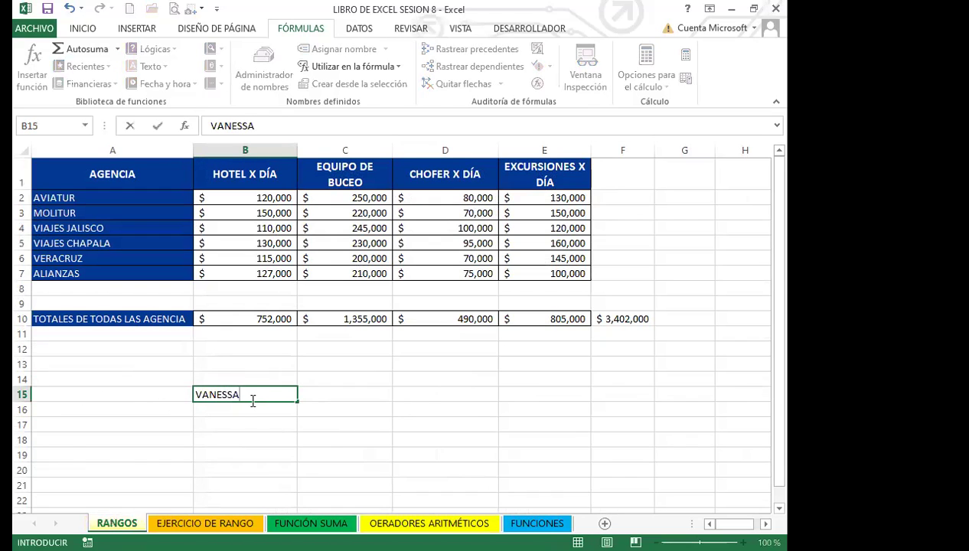
pyautogui.press('Return')
# Examine the linked value and the reference formula in G16 of the EJERCICIO DE RANGO sheet
pyautogui.click(208, 523)
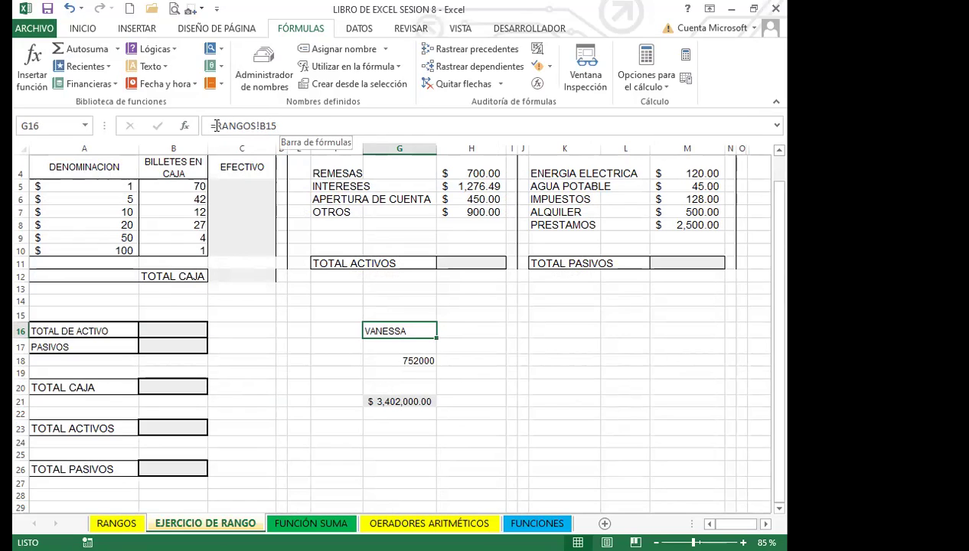
pyautogui.click(280, 125)
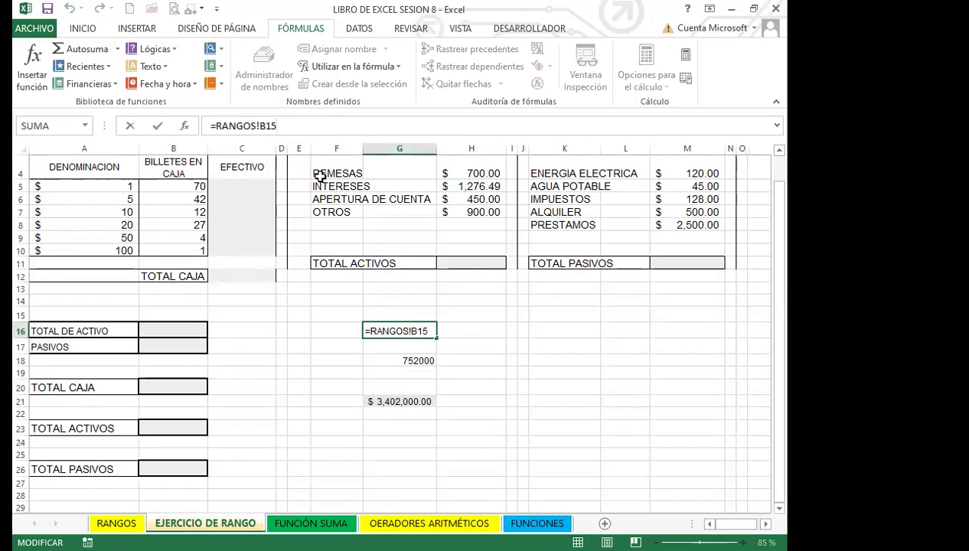
pyautogui.press('Return')
pyautogui.click(372, 331)
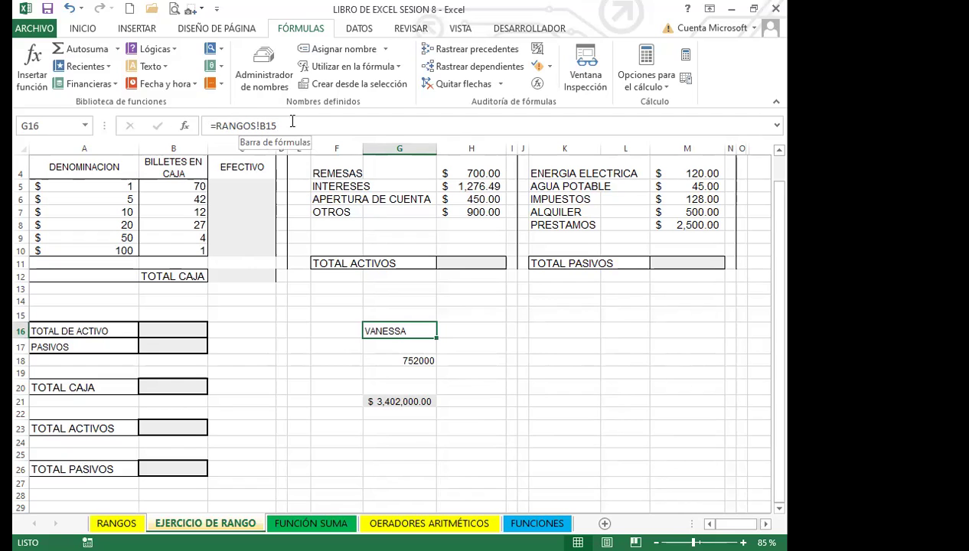
# Replace the text in B15 of the RANGOS sheet with 125444 and return to the EJERCICIO DE RANGO sheet
pyautogui.click(116, 522)
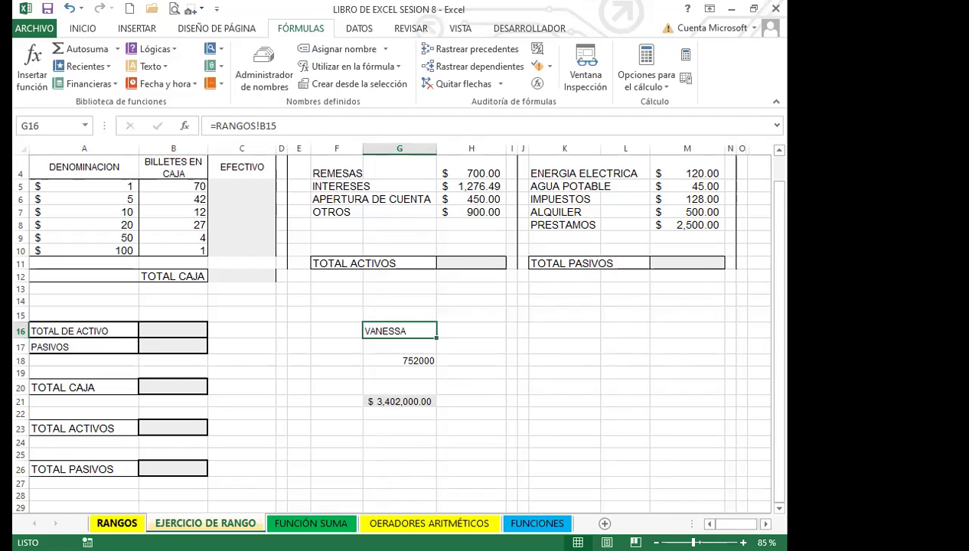
pyautogui.click(252, 389)
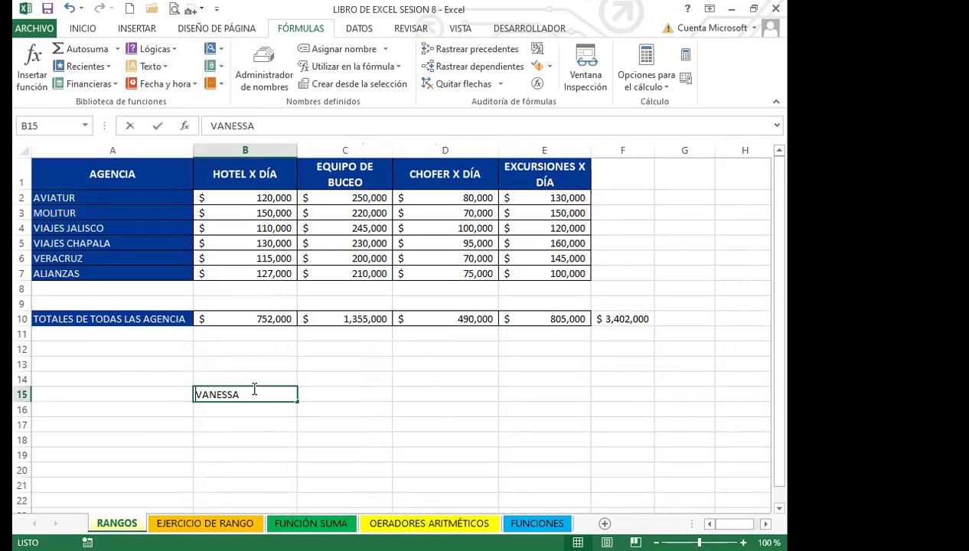
pyautogui.write('125444')
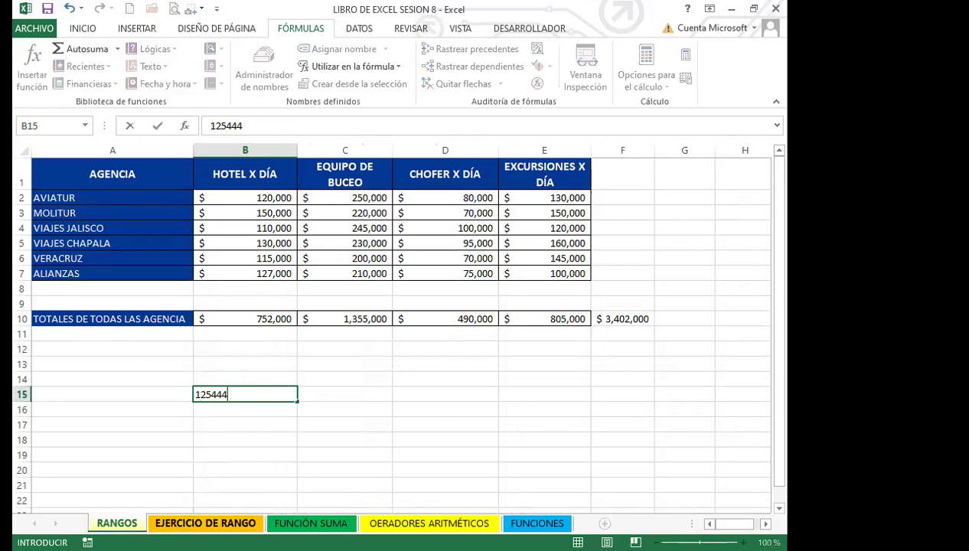
pyautogui.click(205, 522)
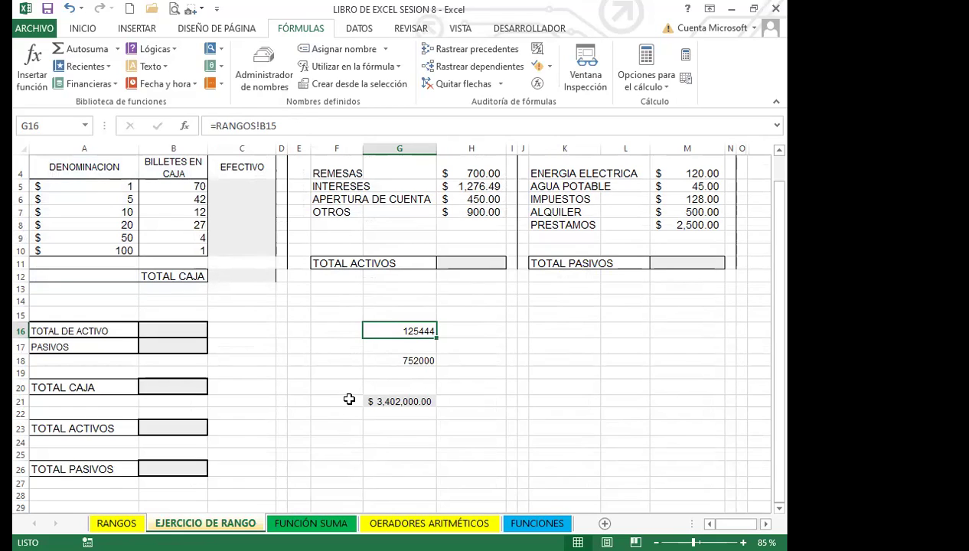
# Delete the test formulas in cells G16 and G18
pyautogui.press('Delete')
pyautogui.click(380, 357)
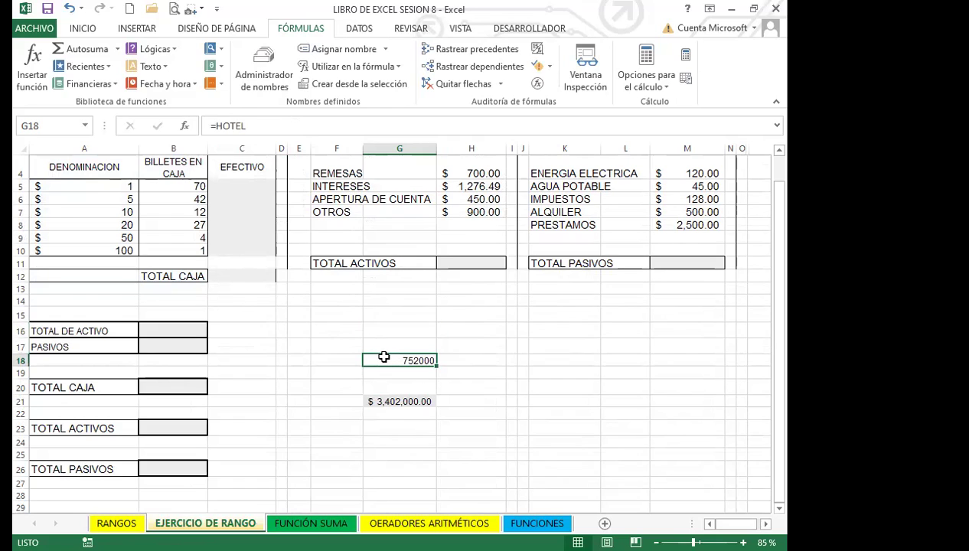
pyautogui.press('Delete')
pyautogui.click(387, 370)
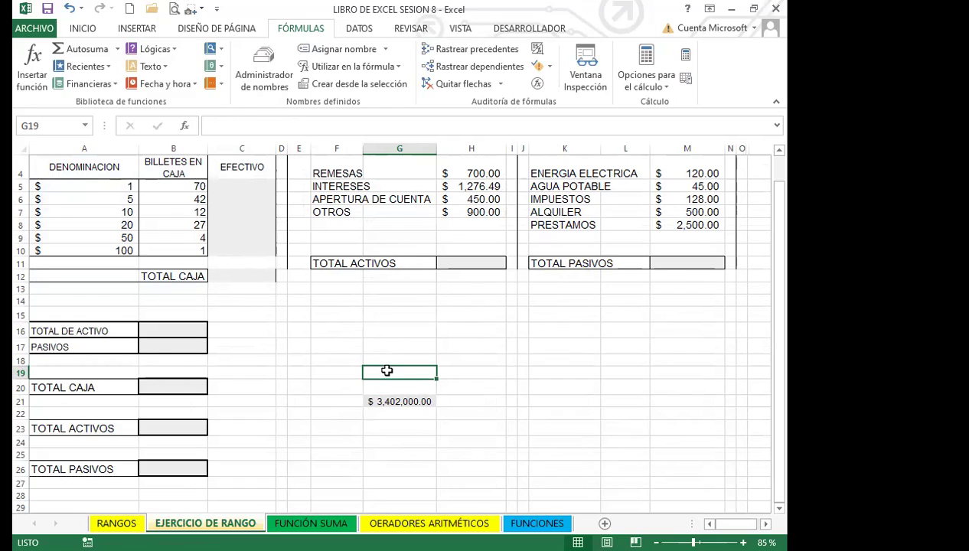
# Review the named-cell sum in G21 and the BANCO DAVIVIENDA monthly report above it
pyautogui.click(425, 400)
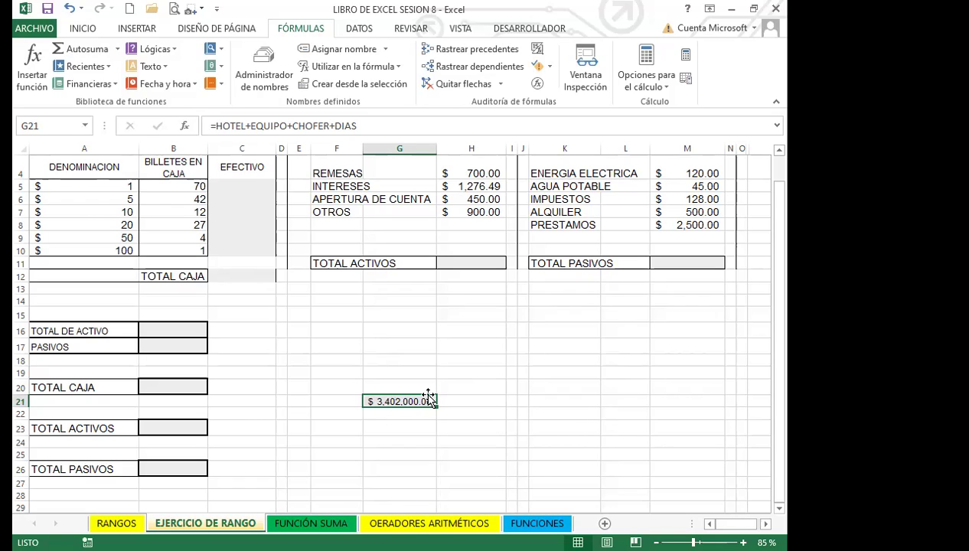
pyautogui.scroll(1, 281, 385)
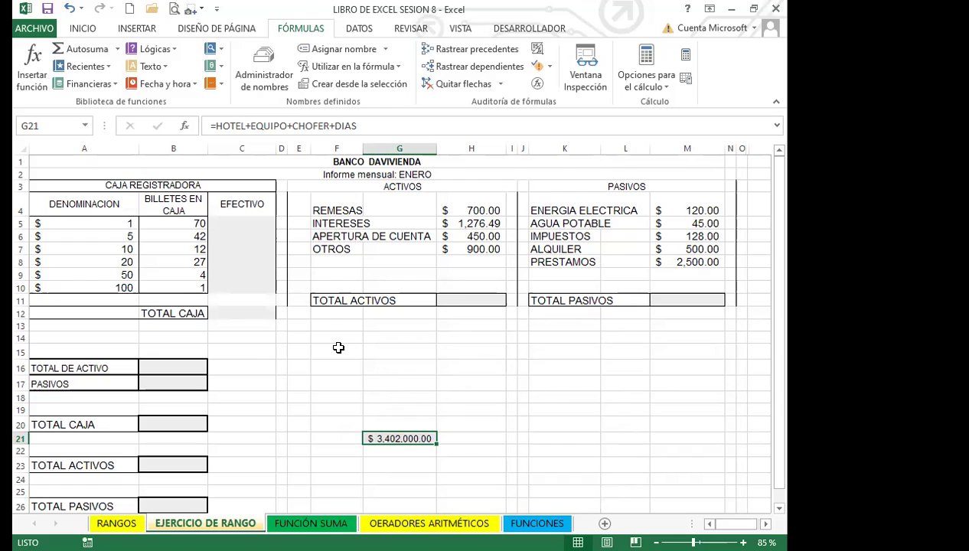
pyautogui.click(330, 325)
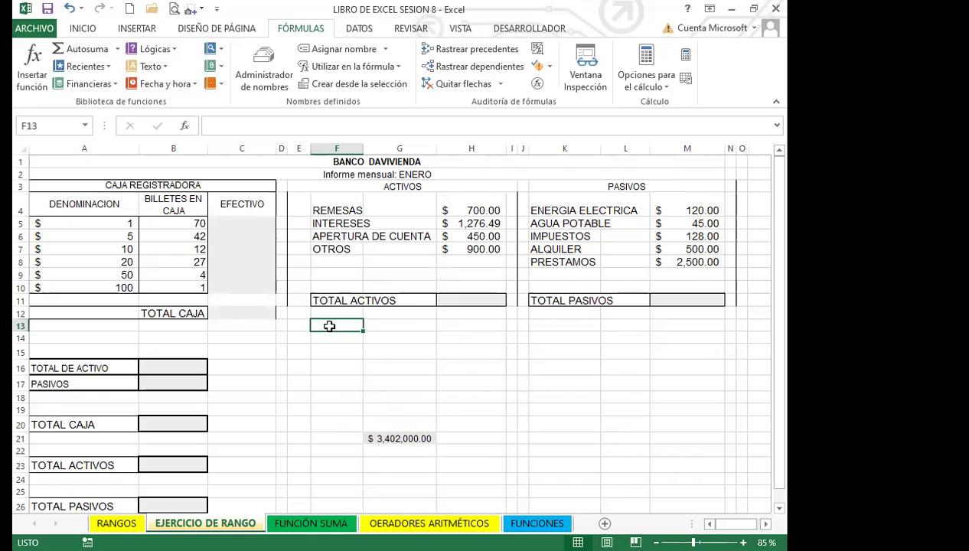
# Enter the formula =A5*B5 in C5 to calculate the EFECTIVO amount for the first denomination
pyautogui.click(252, 223)
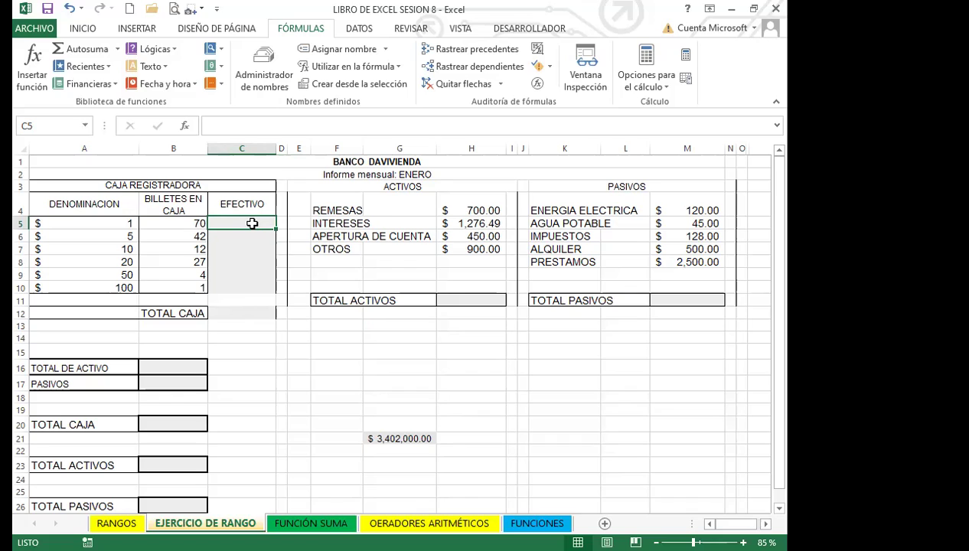
pyautogui.write('=')
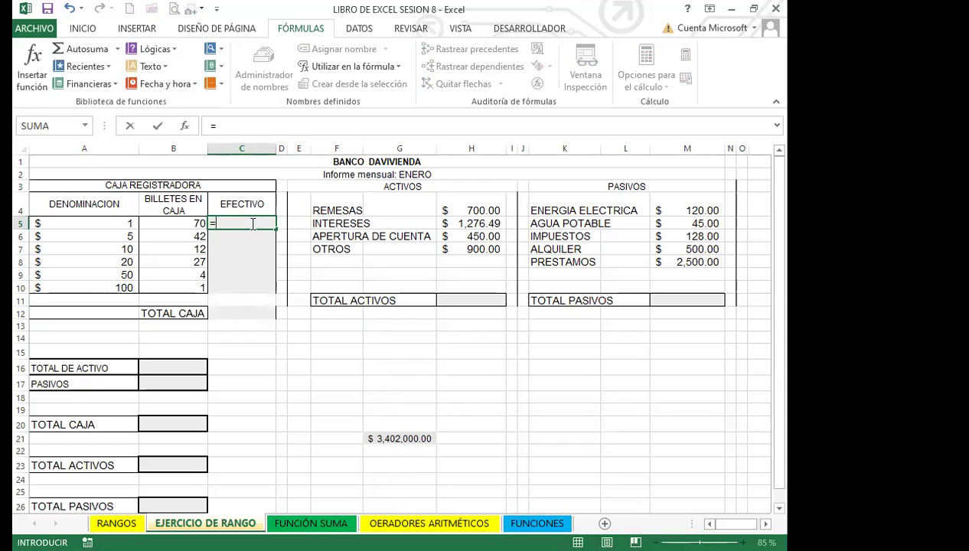
pyautogui.click(84, 223)
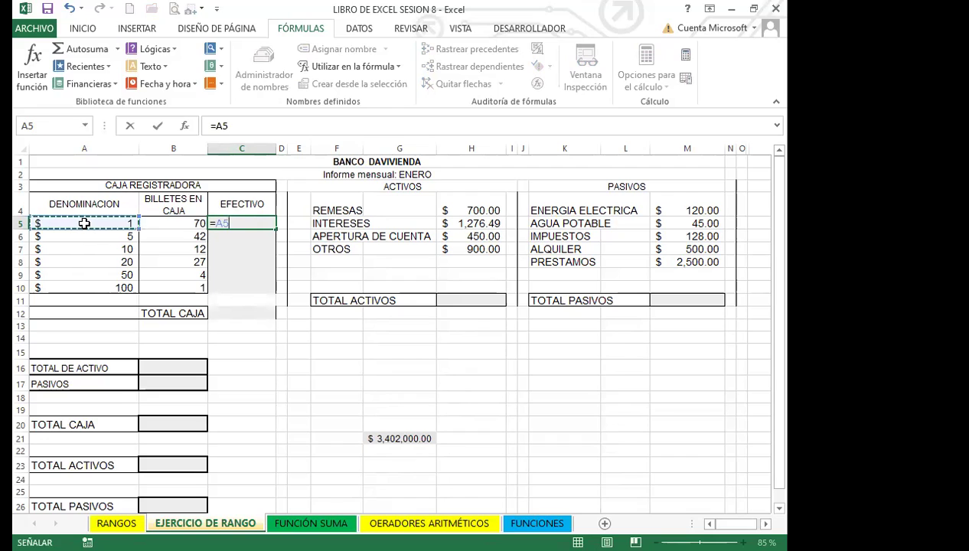
pyautogui.write('*')
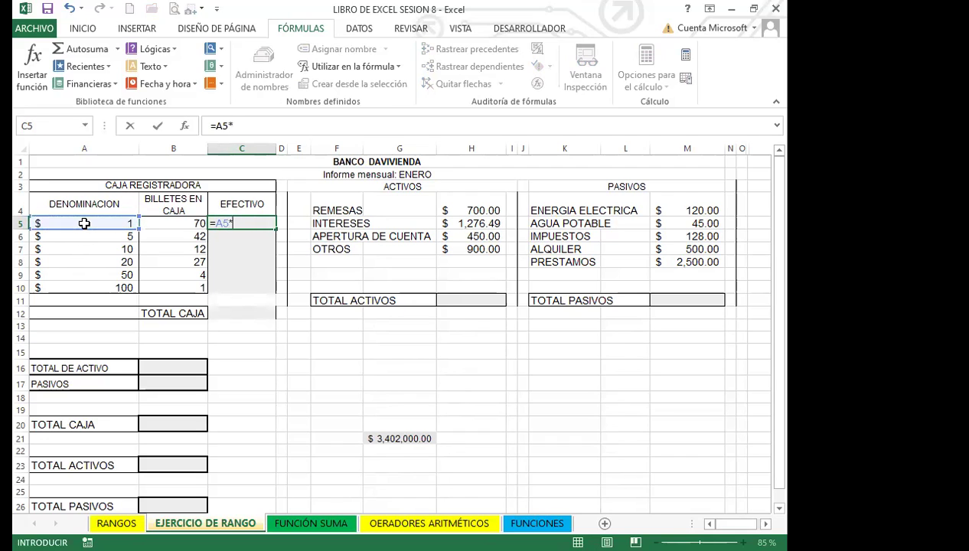
pyautogui.click(164, 223)
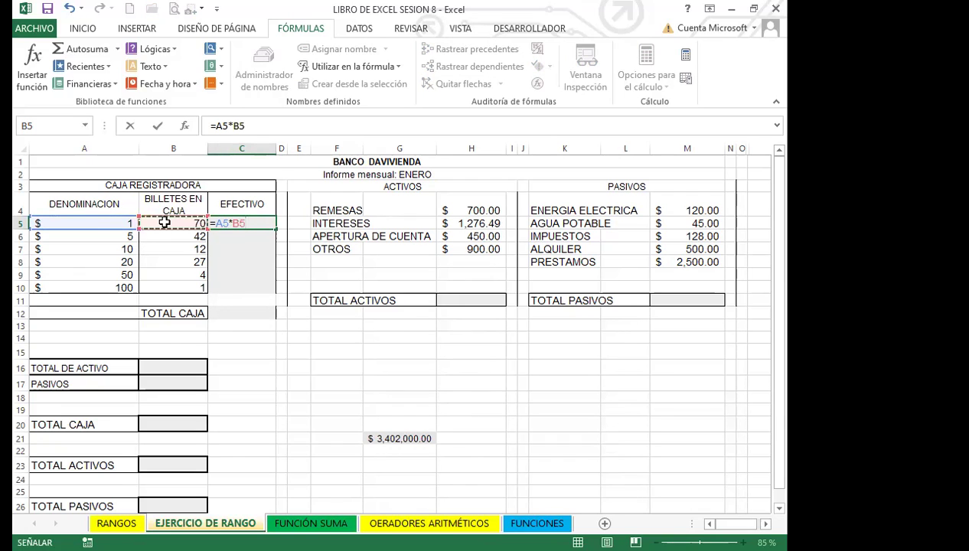
pyautogui.press('Return')
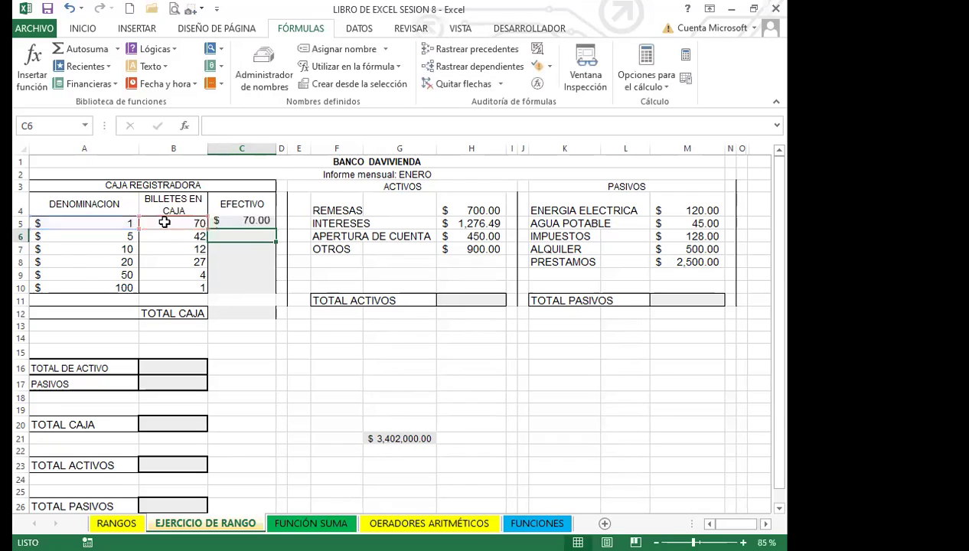
pyautogui.click(229, 224)
pyautogui.moveTo(274, 231); pyautogui.dragTo(279, 318)
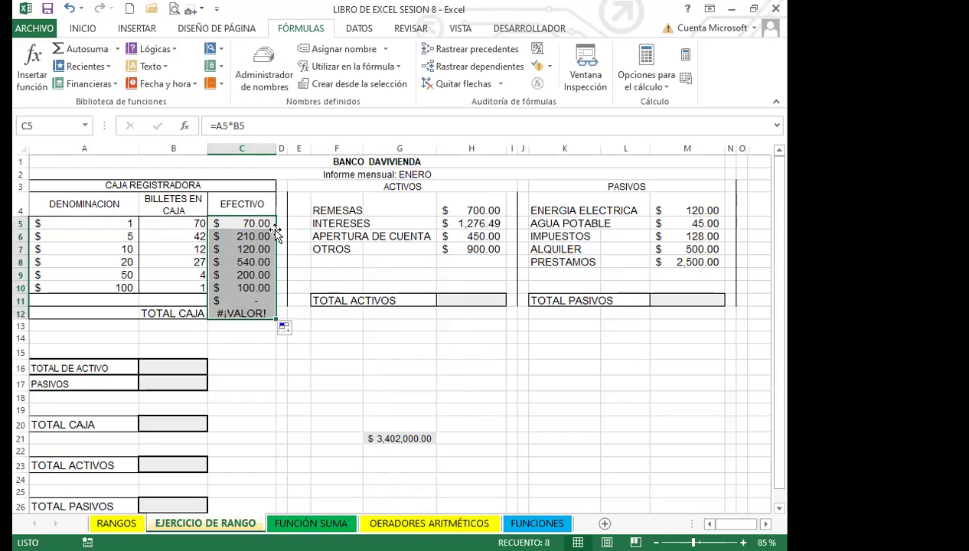
pyautogui.click(225, 313)
pyautogui.press('Delete')
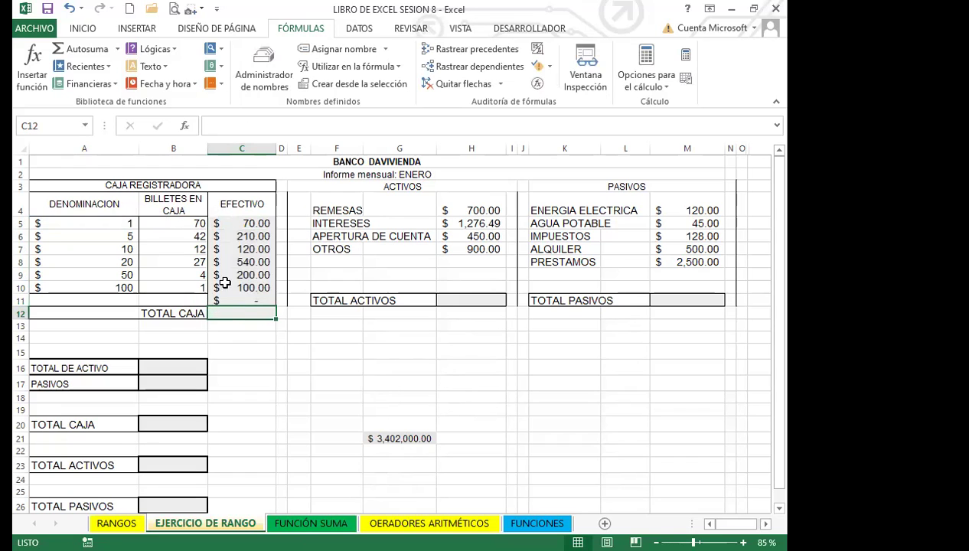
pyautogui.click(223, 301)
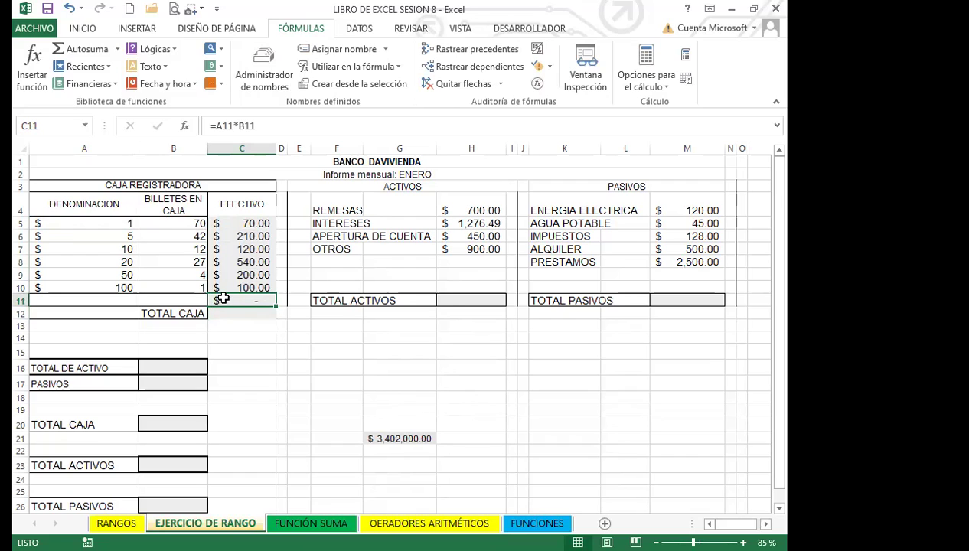
pyautogui.hotkey('ctrl', 'z')
pyautogui.hotkey('ctrl', 'z')
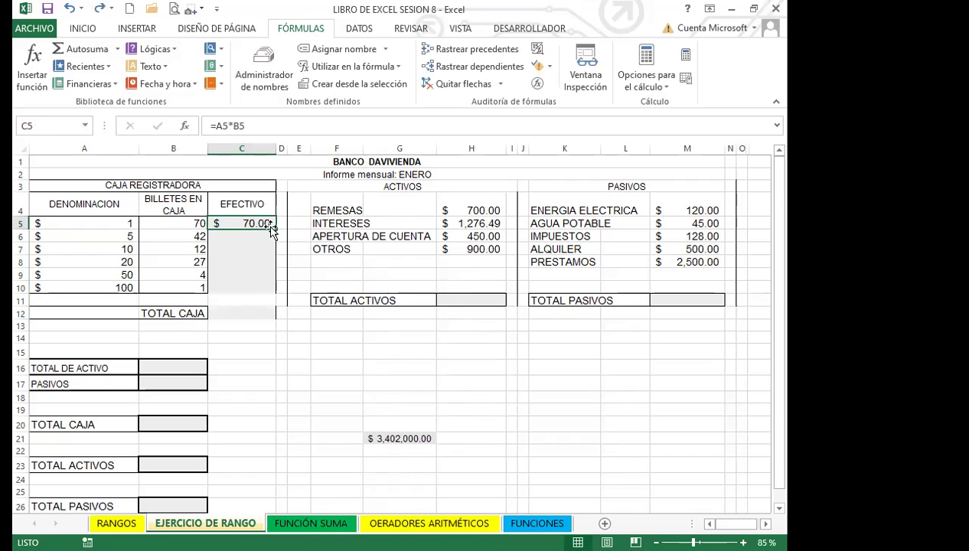
# Fill the EFECTIVO formula from C5 down through C10 and total the named range in C12 with =SUMA(EFECTIVO)
pyautogui.moveTo(274, 228); pyautogui.dragTo(269, 291)
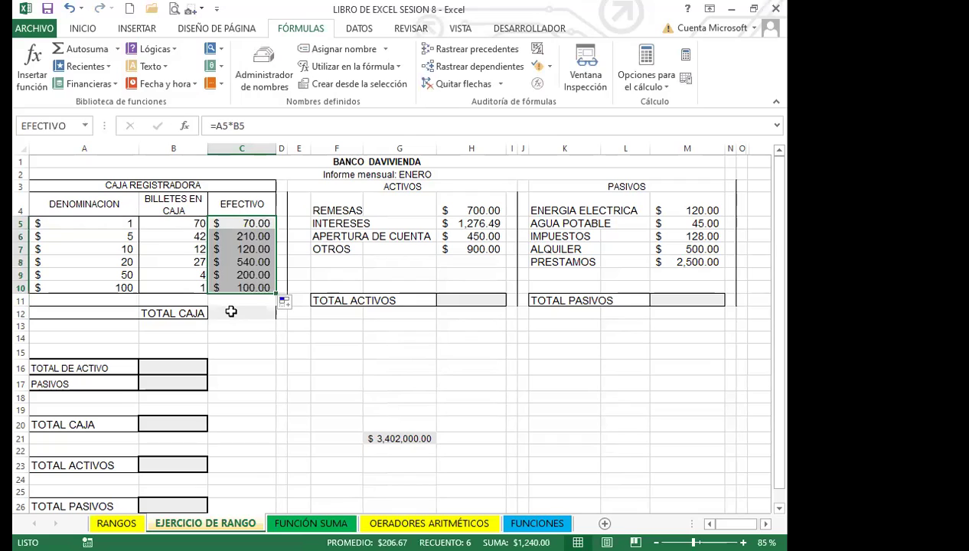
pyautogui.click(230, 313)
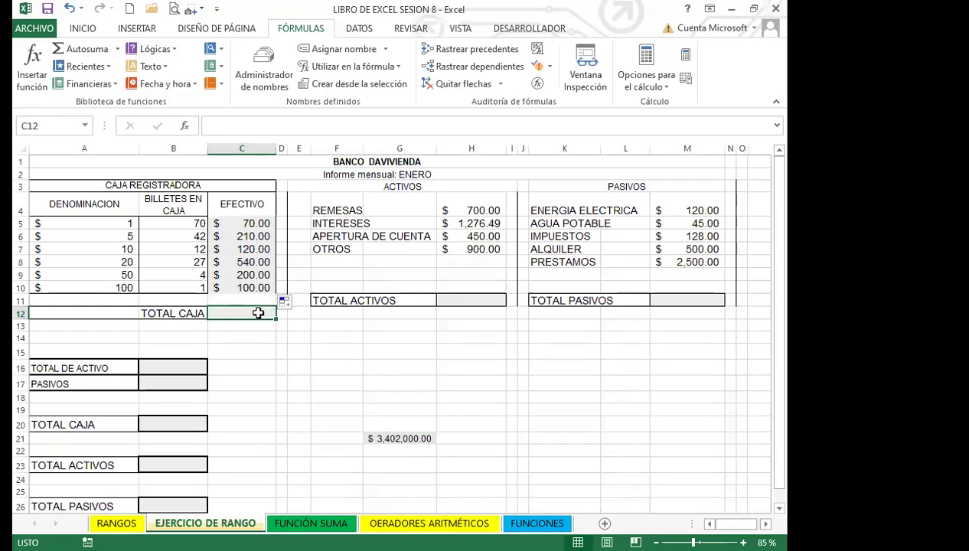
pyautogui.write('=')
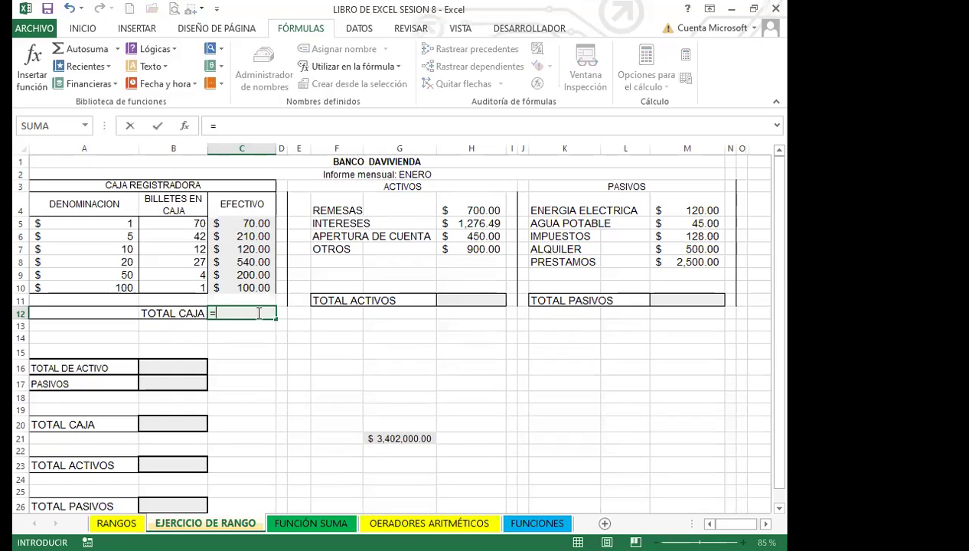
pyautogui.write('SUMA')
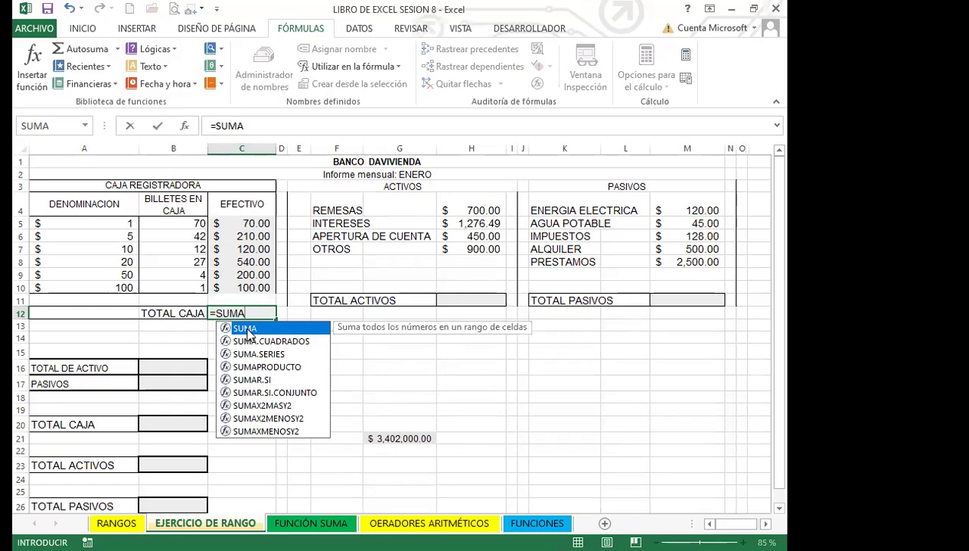
pyautogui.write('(')
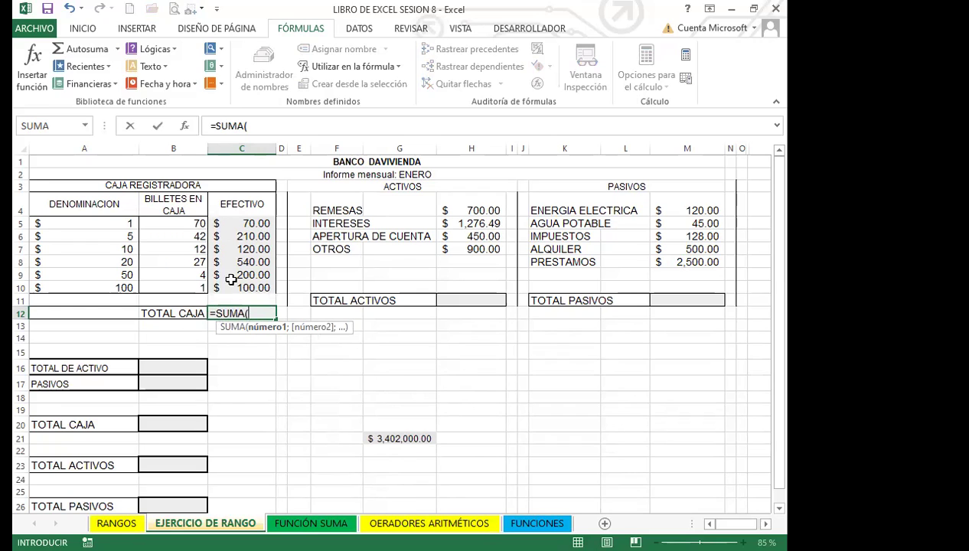
pyautogui.moveTo(247, 225); pyautogui.dragTo(251, 285)
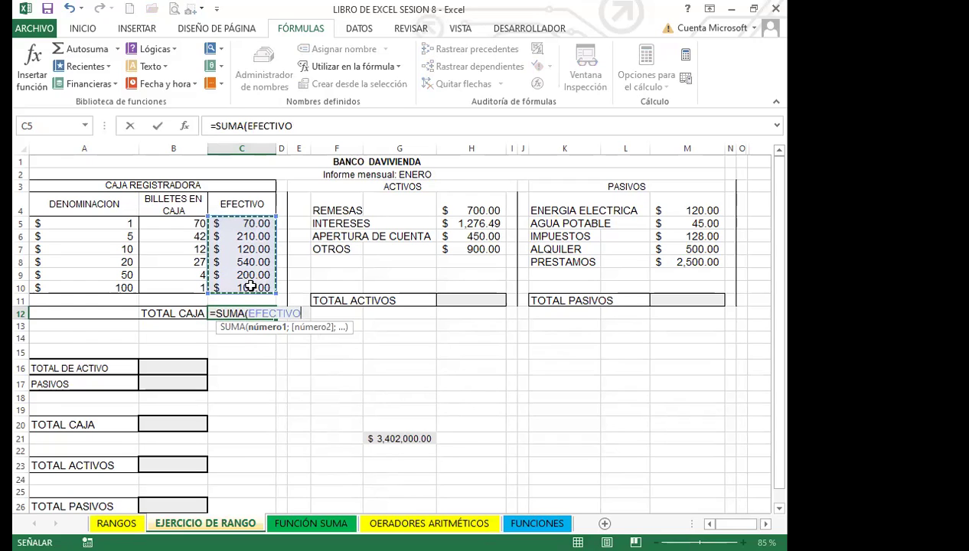
pyautogui.press('Return')
pyautogui.click(231, 315)
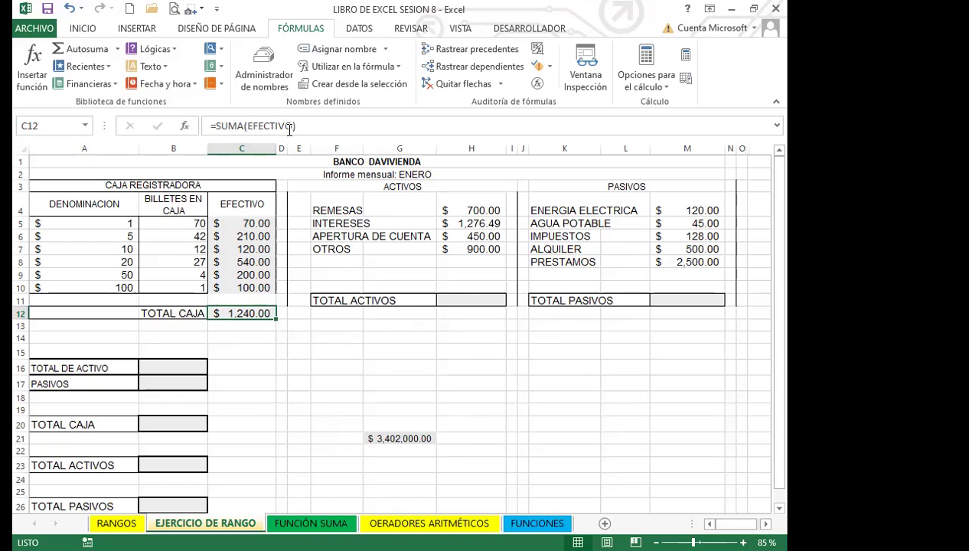
pyautogui.click(319, 124)
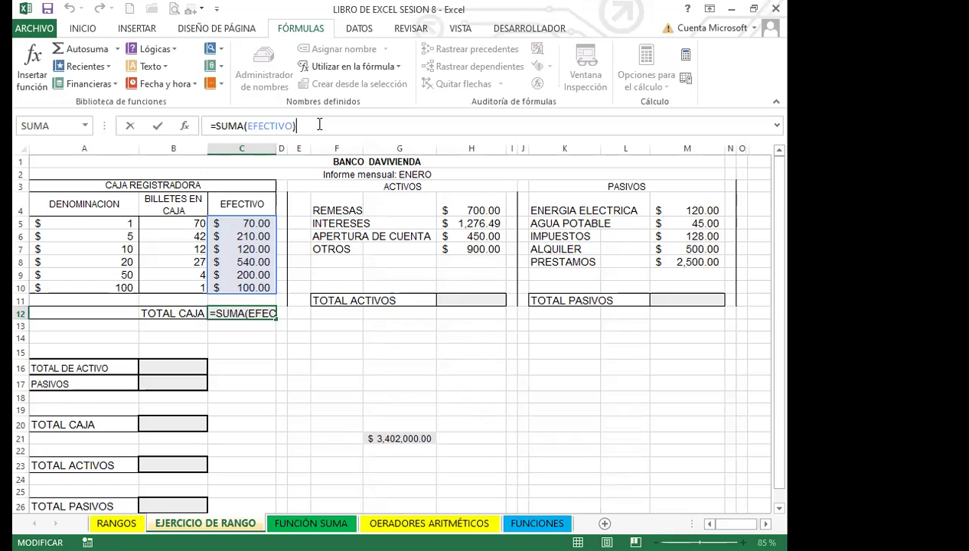
pyautogui.click(243, 336)
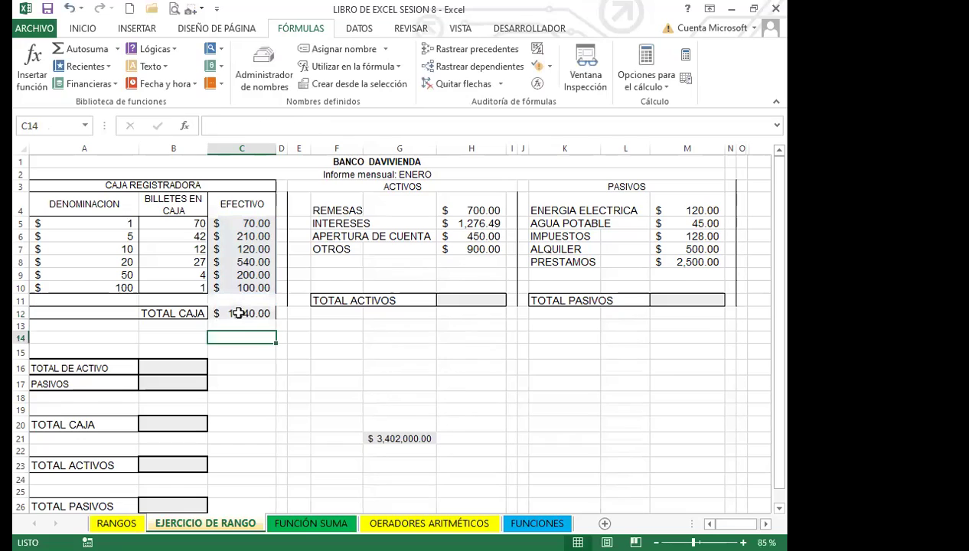
pyautogui.click(241, 312)
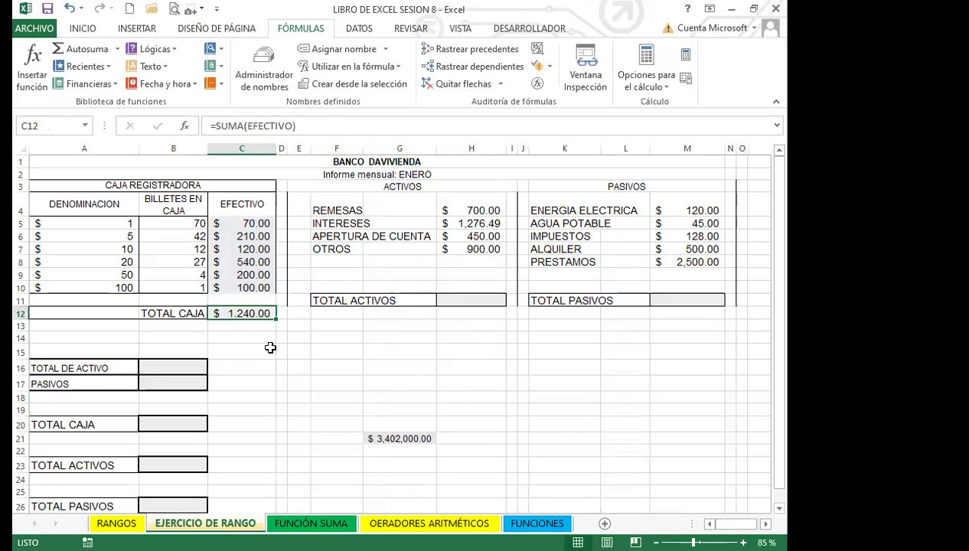
# Calculate TOTAL ACTIVOS in H11 by adding the individual asset cells with =H4+H5+H6+H7
pyautogui.click(489, 302)
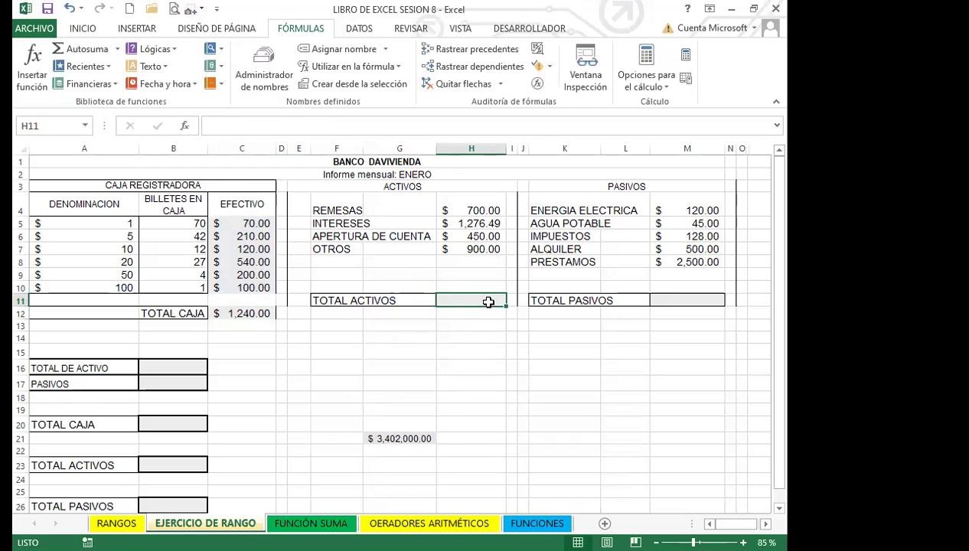
pyautogui.write('=')
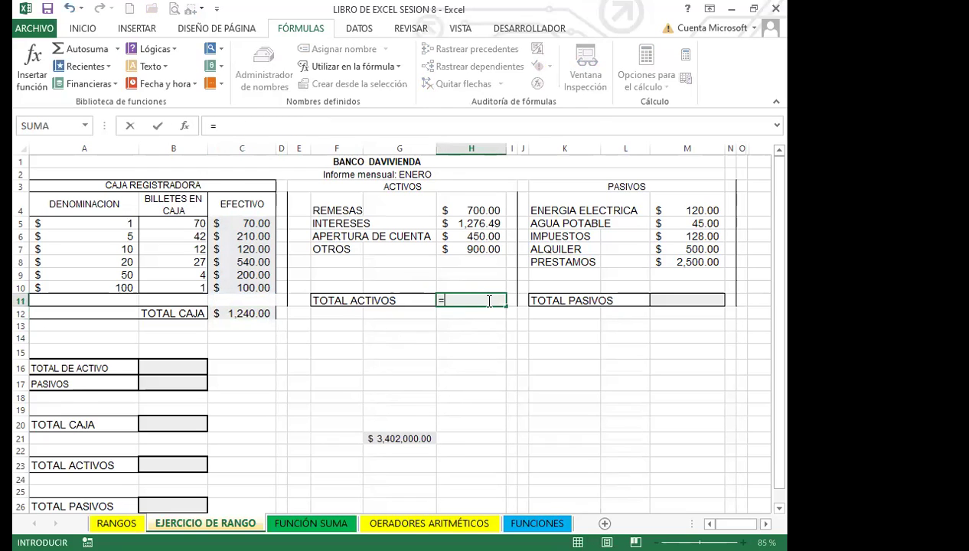
pyautogui.click(480, 209)
pyautogui.write('+')
pyautogui.click(473, 224)
pyautogui.write('+')
pyautogui.click(476, 237)
pyautogui.write('+')
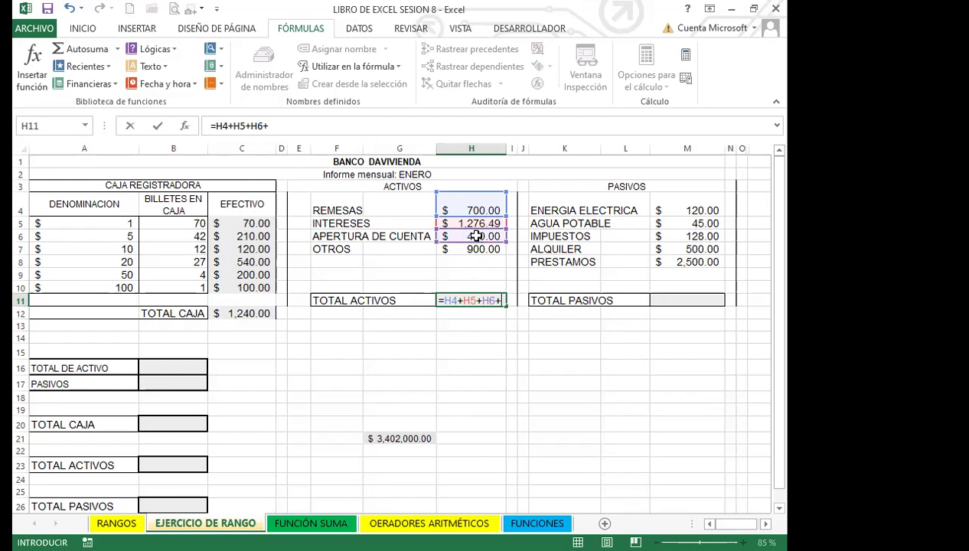
pyautogui.click(468, 250)
pyautogui.press('Return')
pyautogui.click(463, 300)
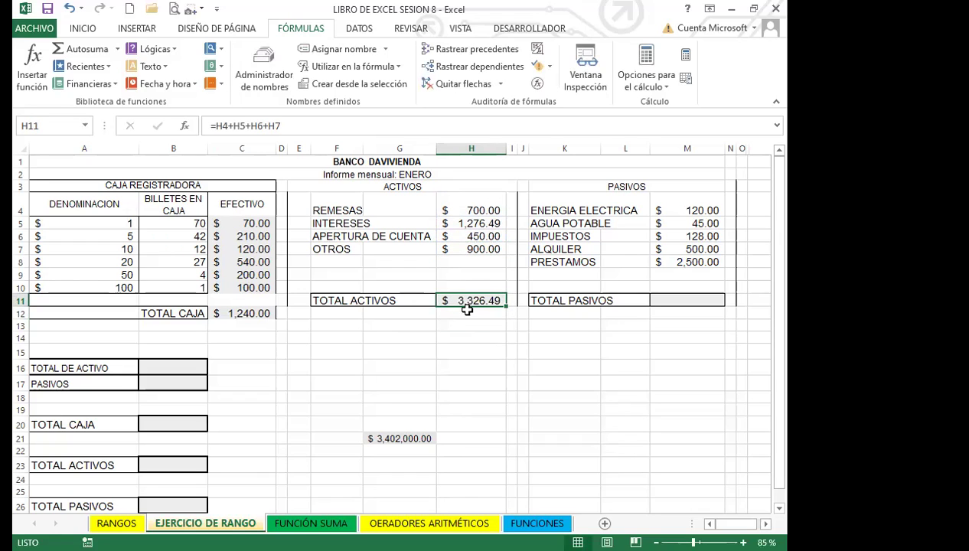
# Calculate TOTAL PASIVOS in M11 with the AutoSum formula =SUMA(M4:M10)
pyautogui.click(686, 302)
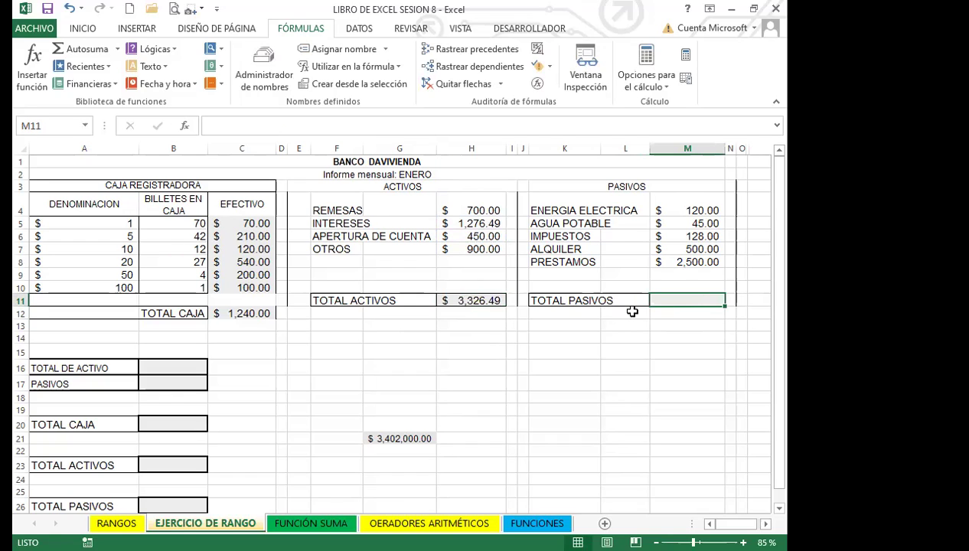
pyautogui.click(81, 50)
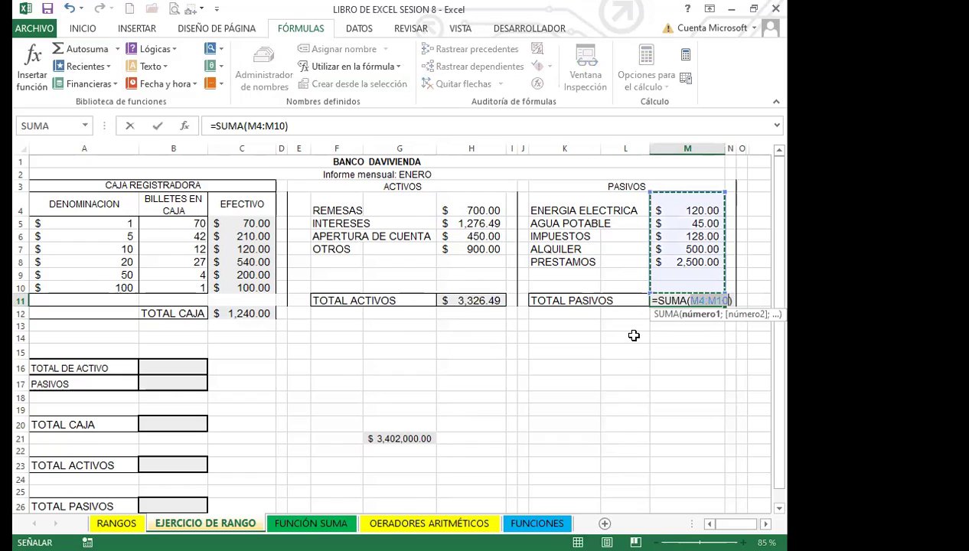
pyautogui.press('Return')
pyautogui.click(683, 301)
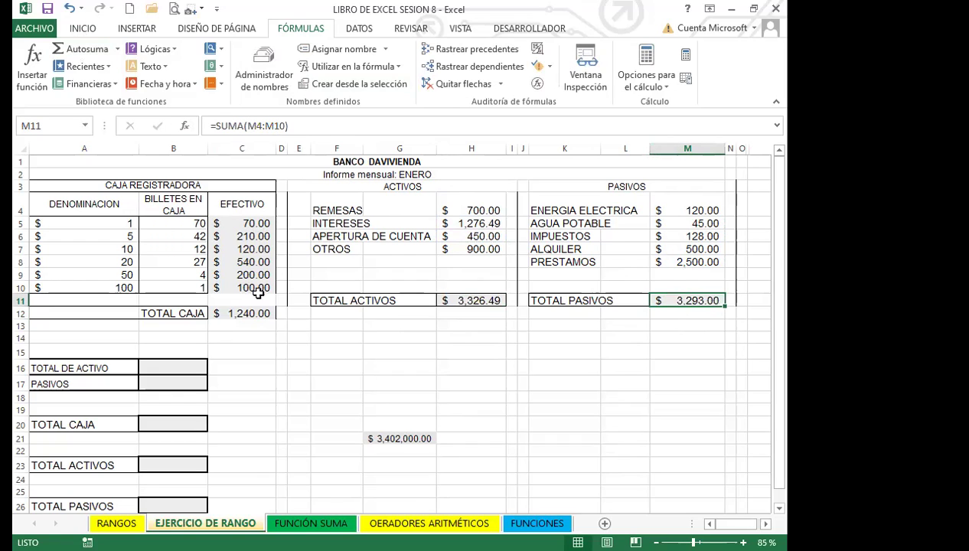
pyautogui.click(240, 313)
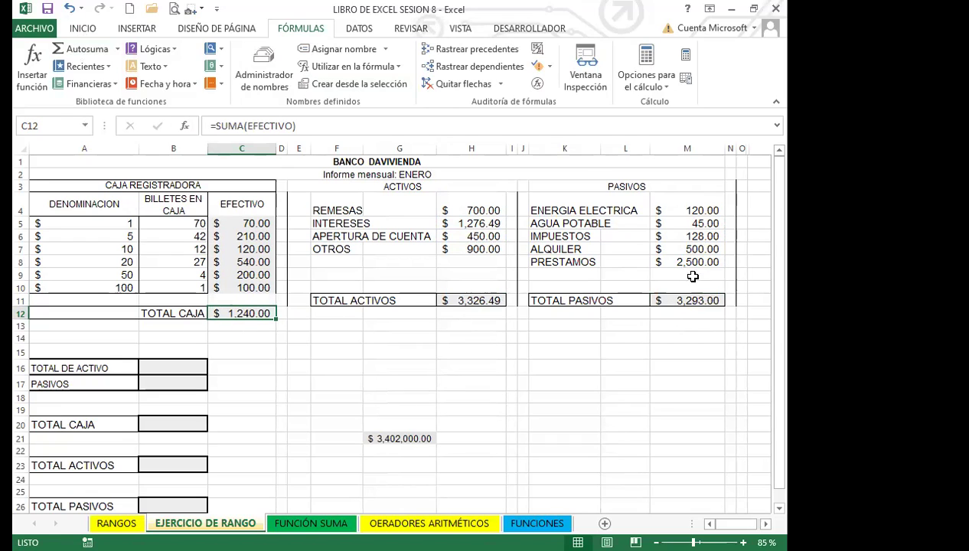
# Shorten the summed range in the TOTAL PASIVOS formula in M11 to M4:M8
pyautogui.click(685, 305)
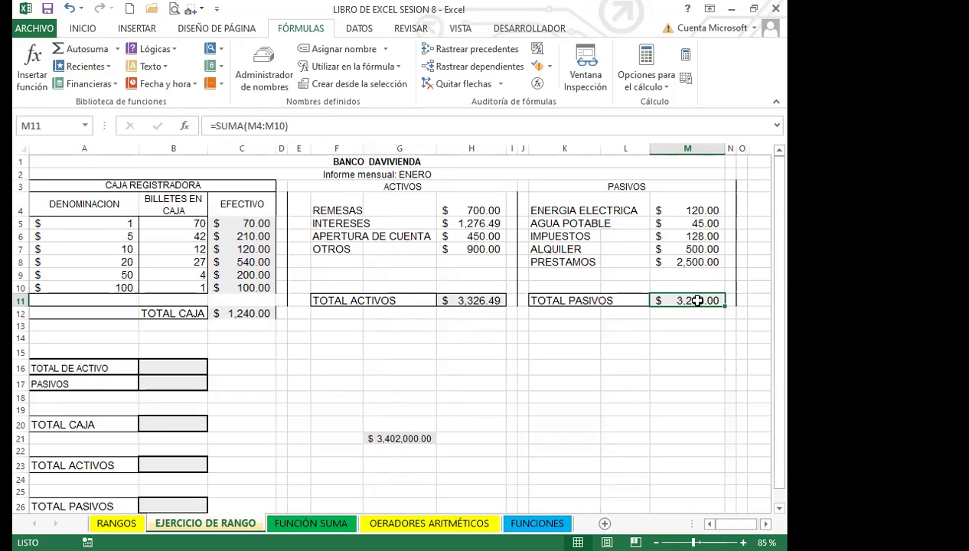
pyautogui.click(276, 128)
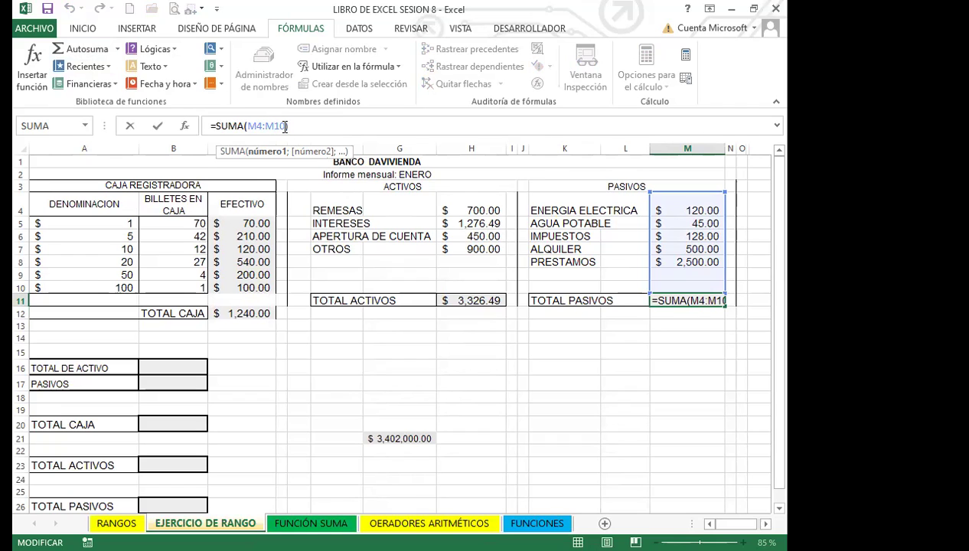
pyautogui.press('BackSpace')
pyautogui.press('BackSpace')
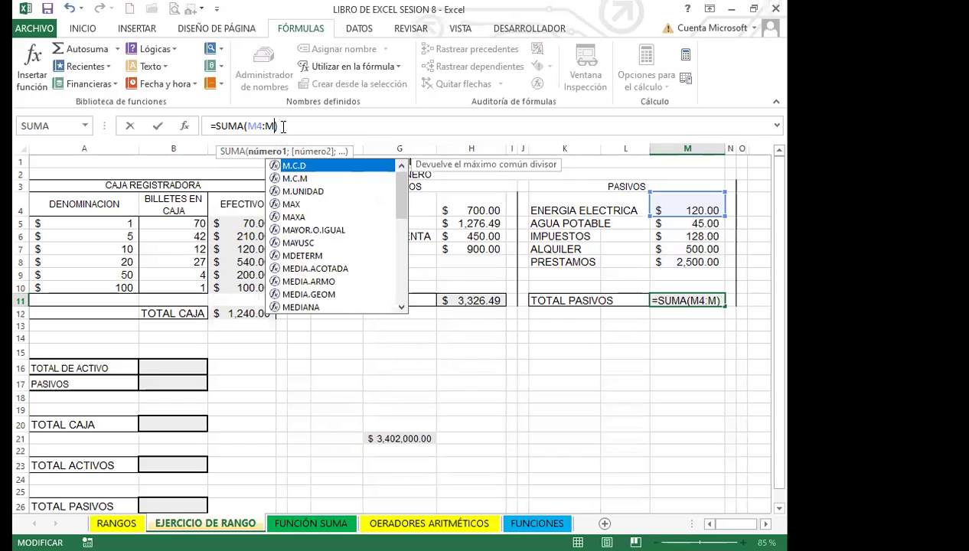
pyautogui.write('8')
pyautogui.press('Return')
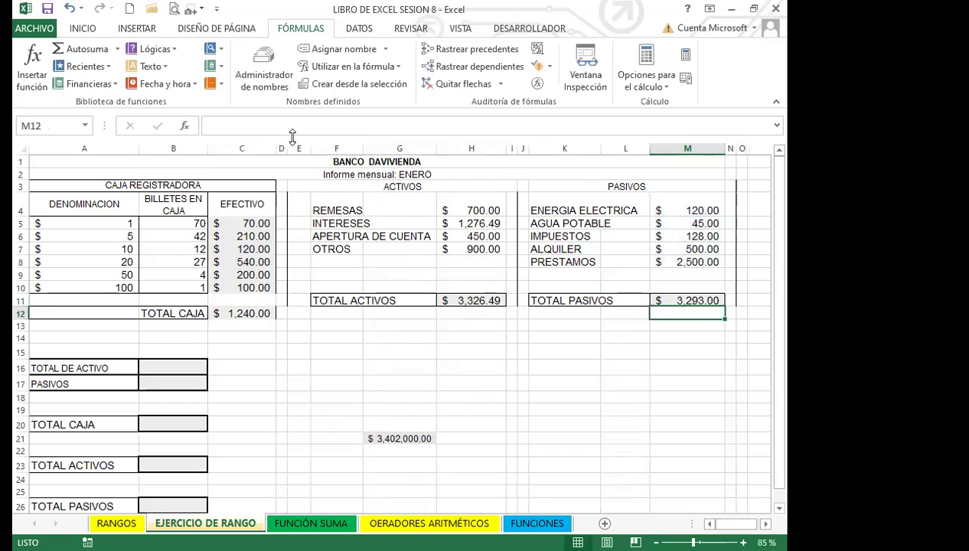
pyautogui.click(687, 301)
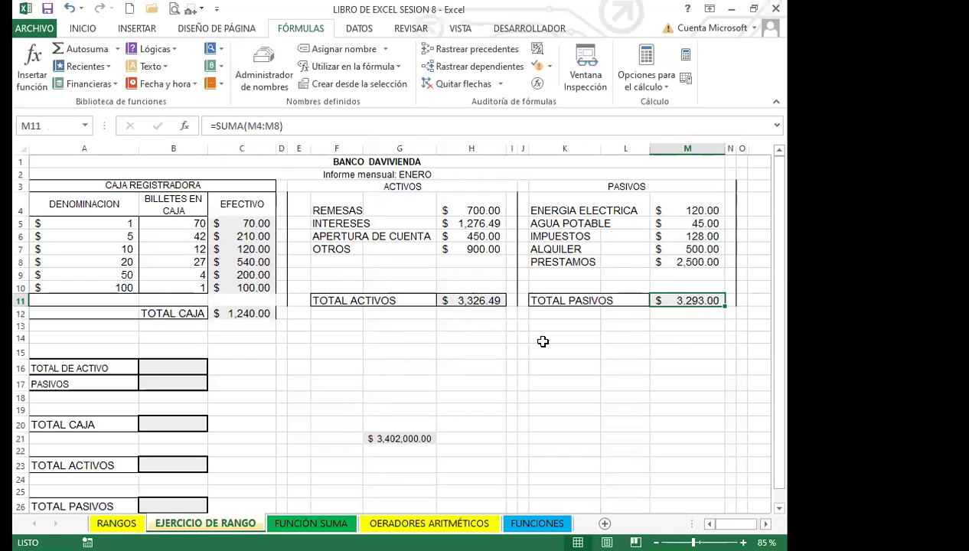
# Fill the TOTAL DE ACTIVO summary cell B16 with the reference formula =H11
pyautogui.click(170, 374)
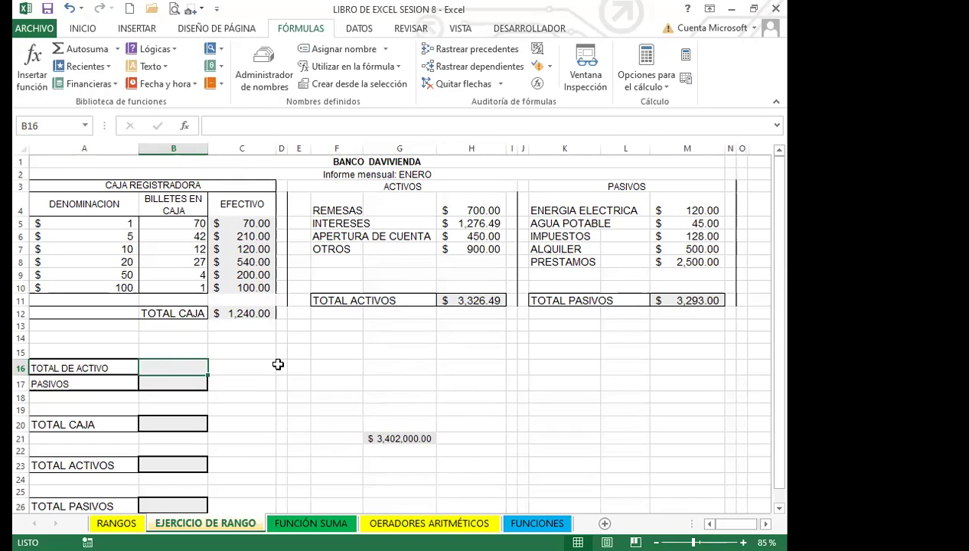
pyautogui.write('=')
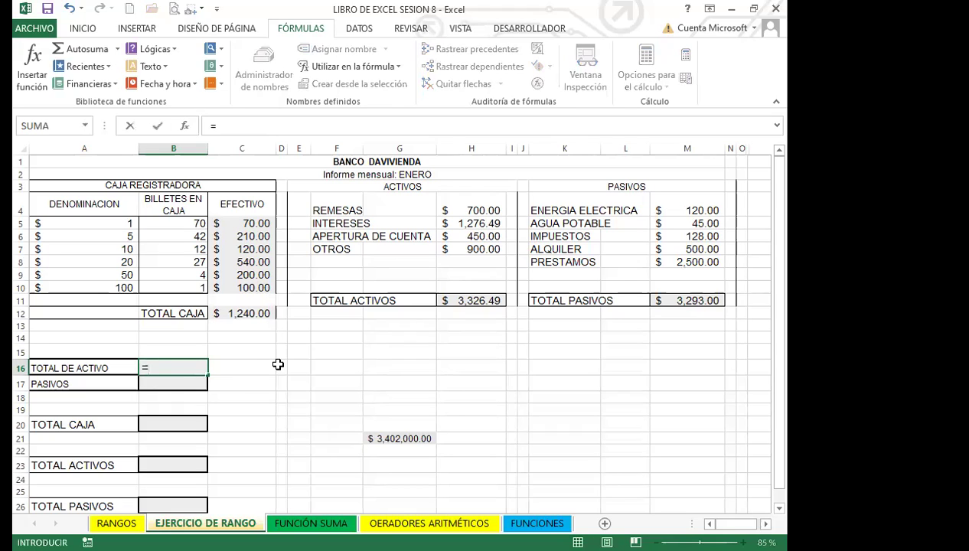
pyautogui.click(474, 300)
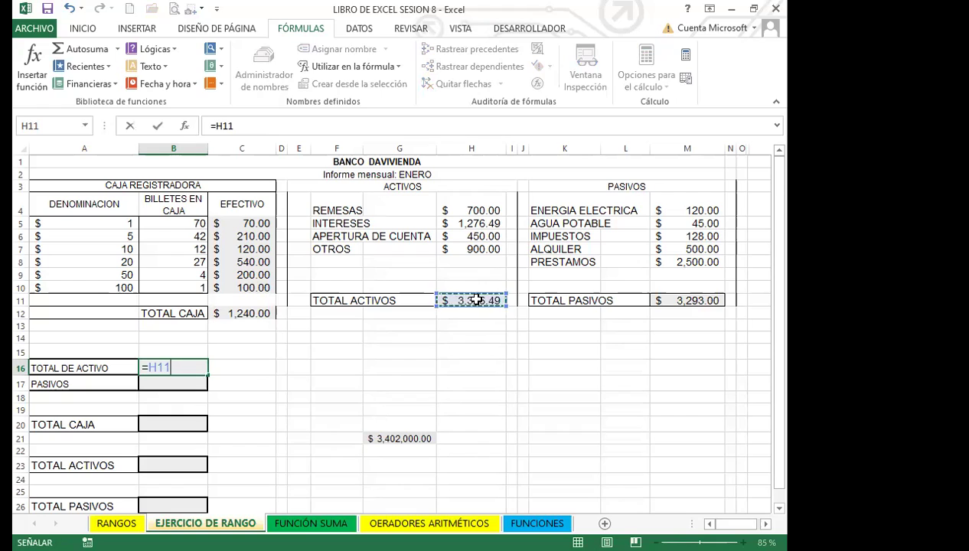
pyautogui.press('Return')
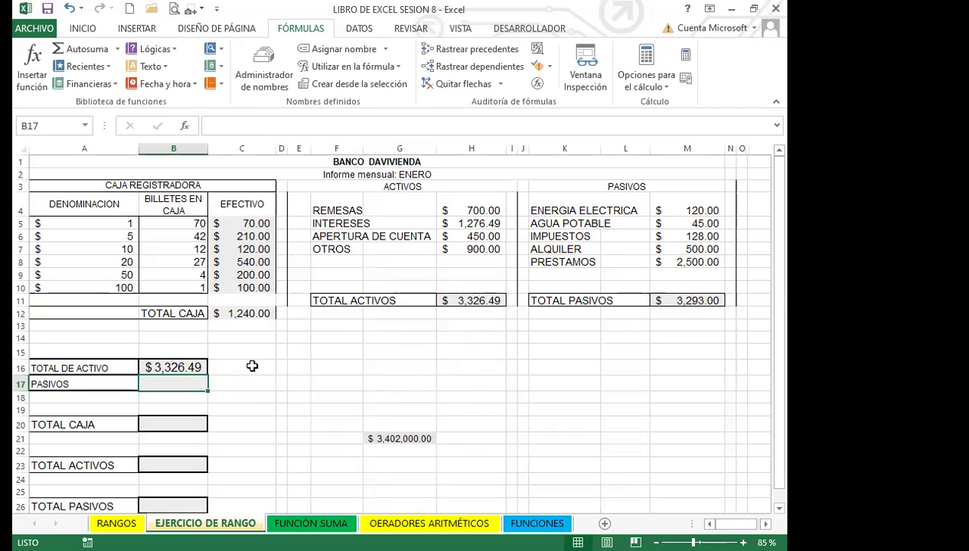
# Try a REMESAS amount of 8000 in H4 with column B autofitted, and undo both changes
pyautogui.click(465, 209)
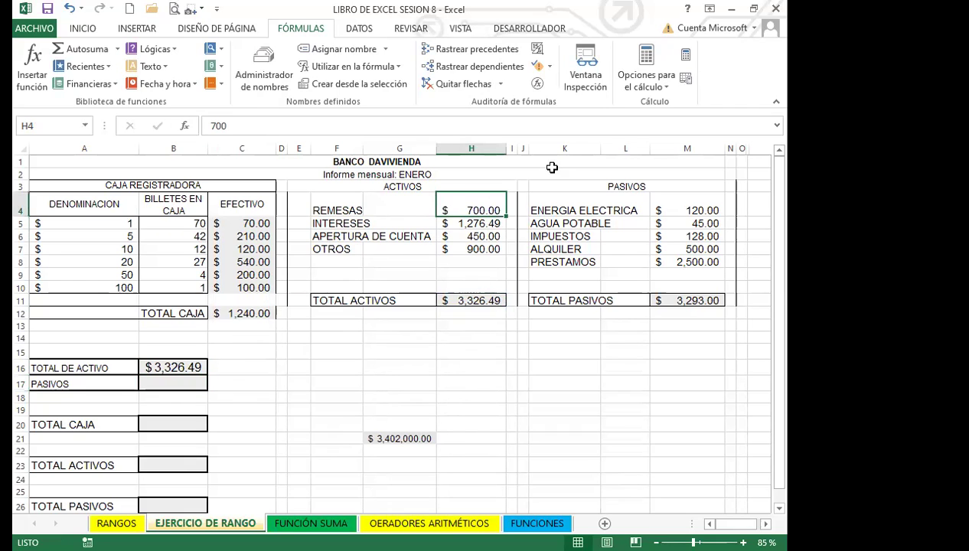
pyautogui.write('8000')
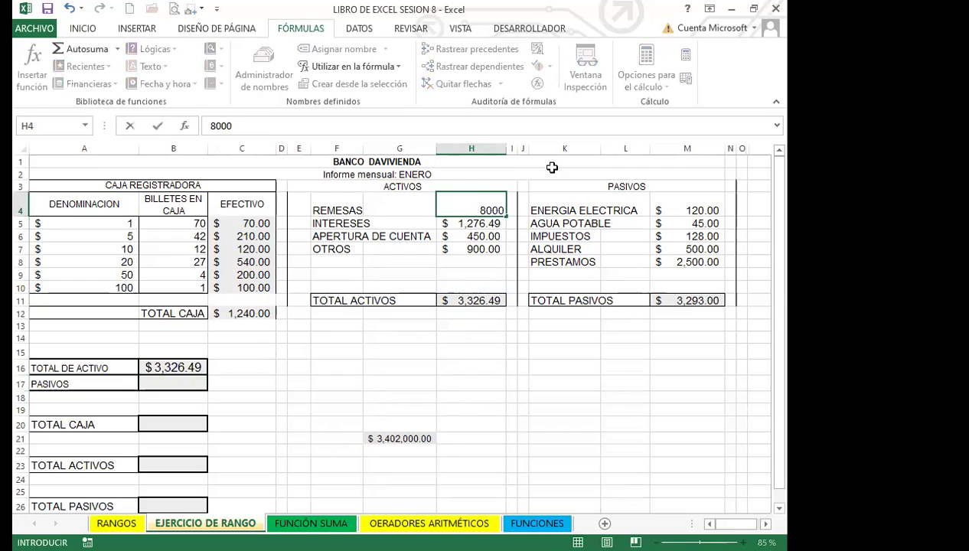
pyautogui.press('Return')
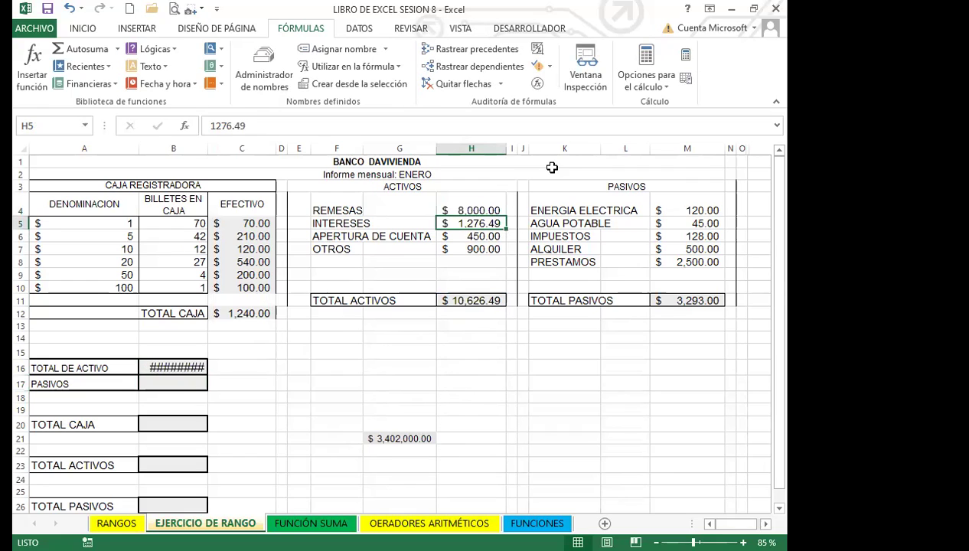
pyautogui.doubleClick(209, 152)
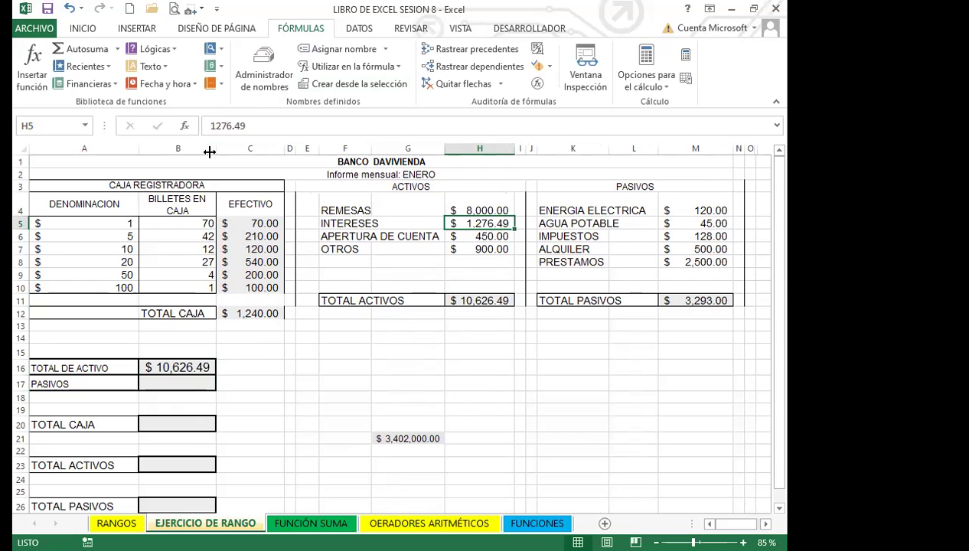
pyautogui.click(71, 8)
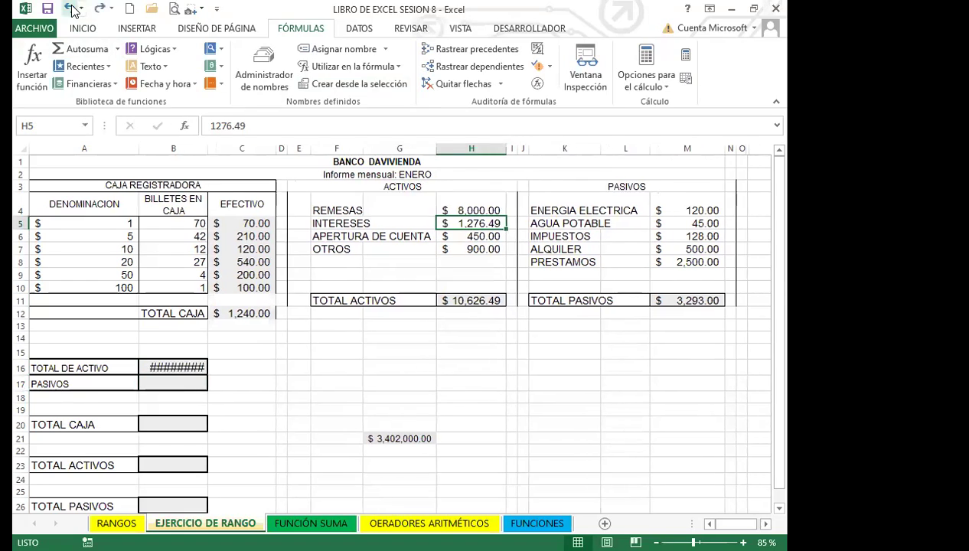
pyautogui.click(71, 8)
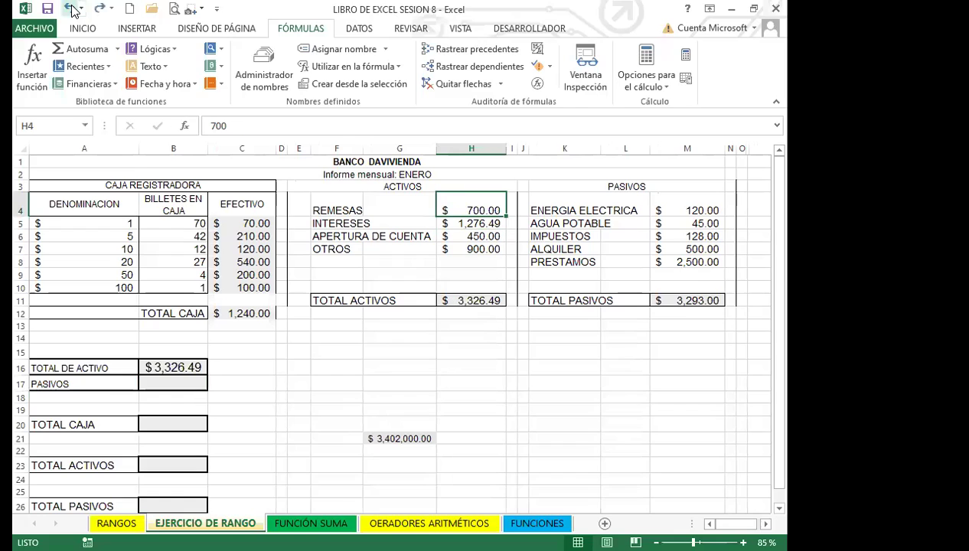
# Fill the PASIVOS summary cell B17 with a reference to the TOTAL PASIVOS amount in M11
pyautogui.click(188, 367)
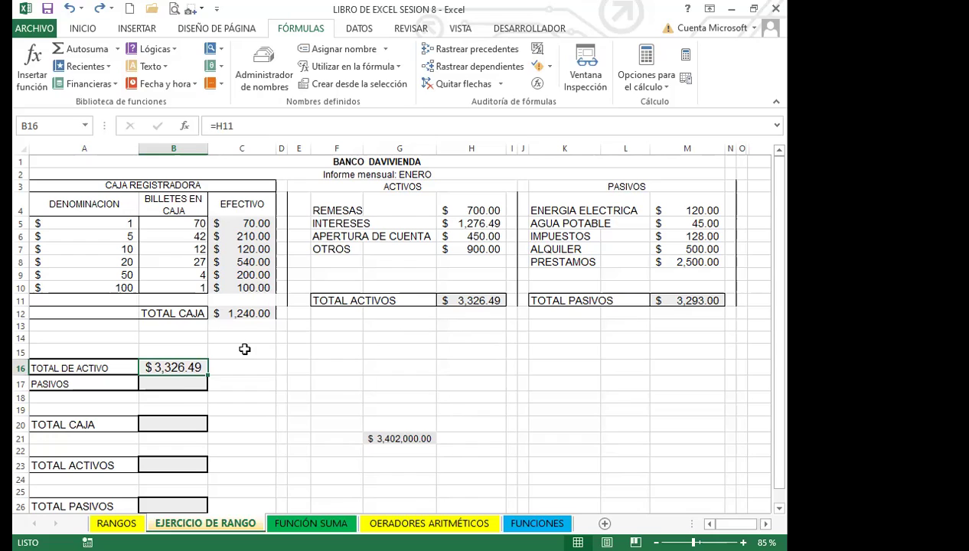
pyautogui.click(187, 387)
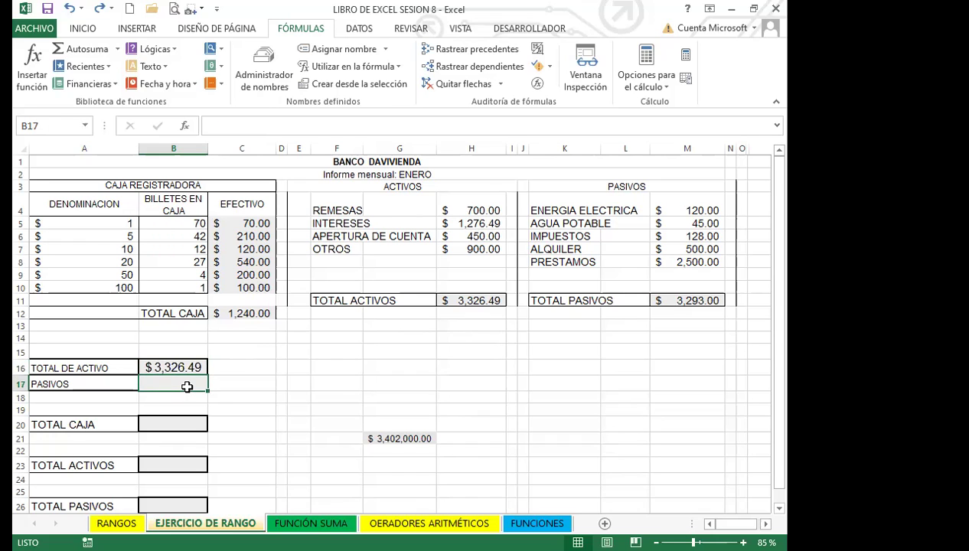
pyautogui.write('=')
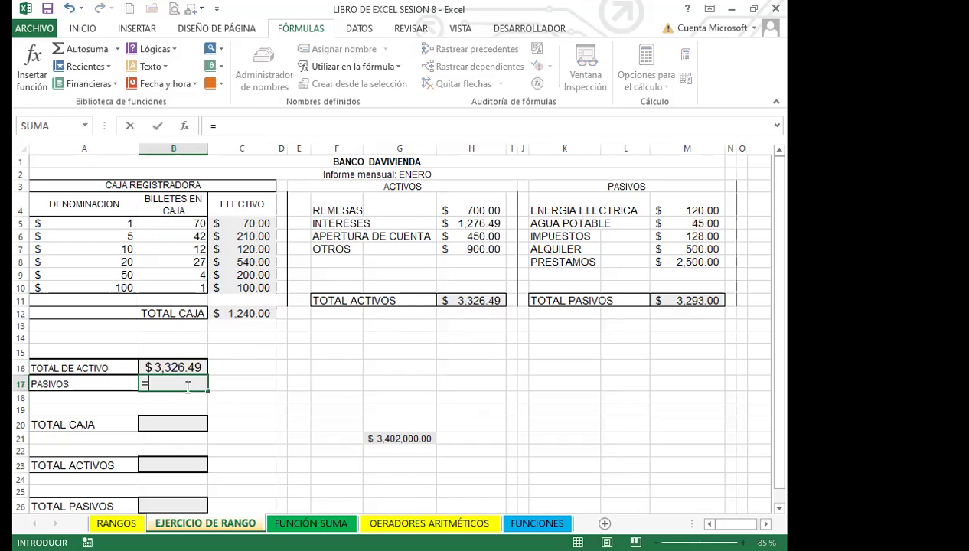
pyautogui.click(692, 303)
pyautogui.press('Return')
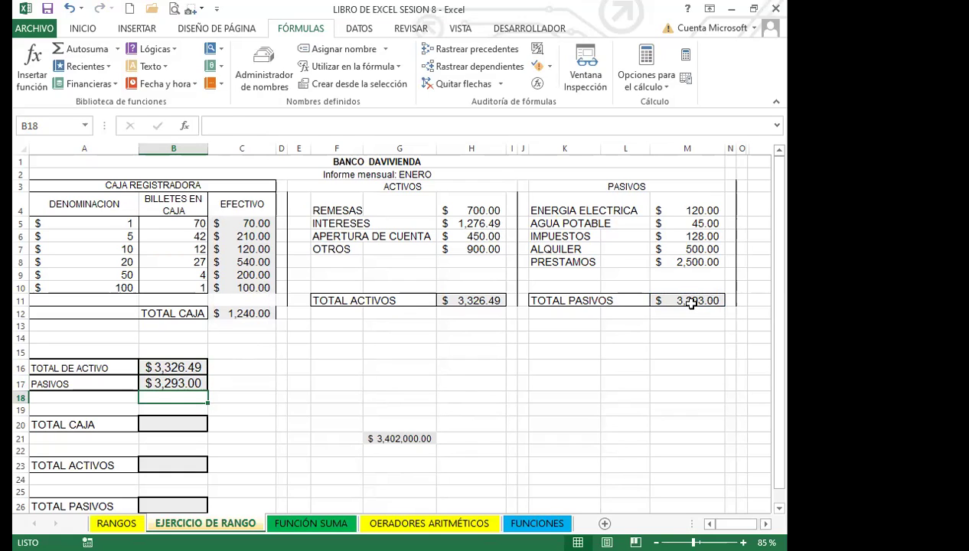
# Fill the TOTAL CAJA summary cell B20 with the reference formula =C12
pyautogui.click(179, 422)
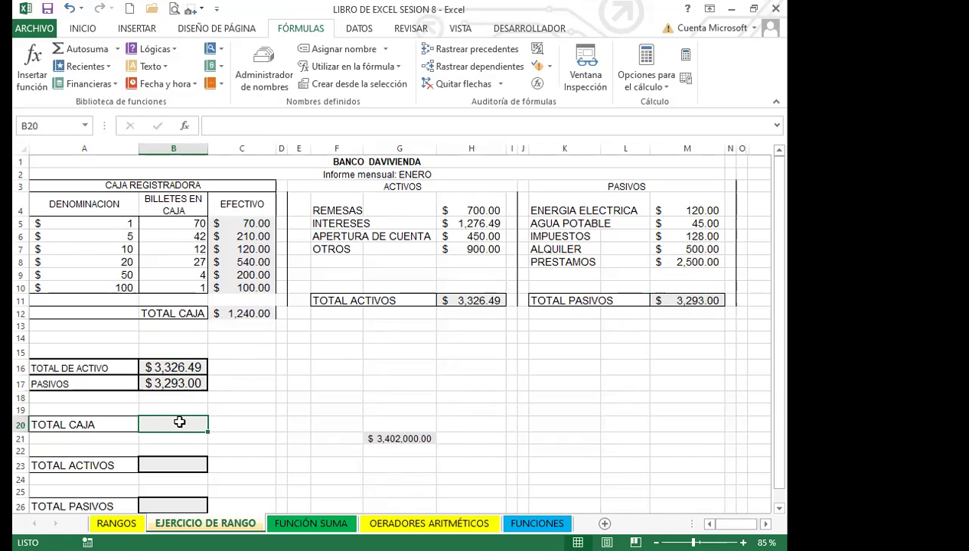
pyautogui.write('=')
pyautogui.click(242, 313)
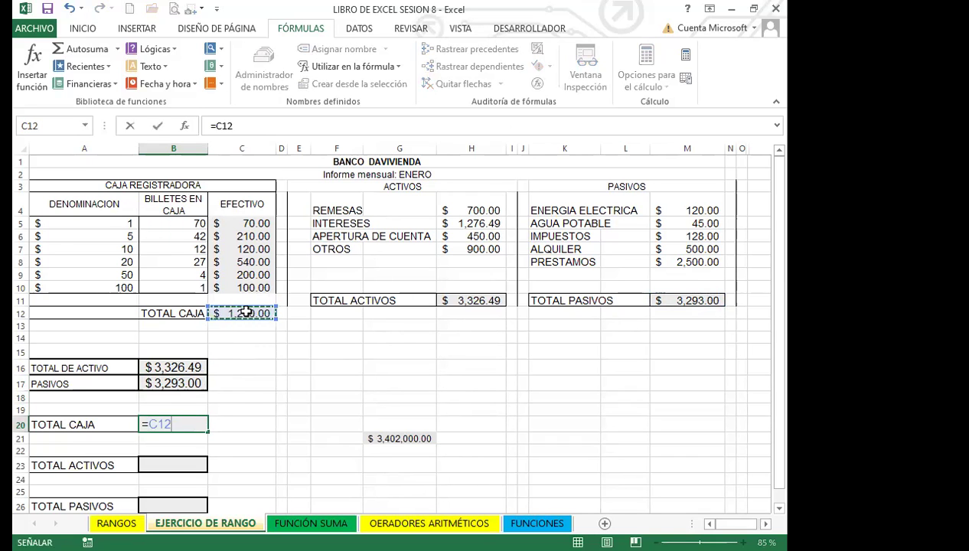
pyautogui.press('Return')
# Fill the TOTAL ACTIVOS summary cell B23 with the reference formula =H11
pyautogui.scroll(-1, 222, 404)
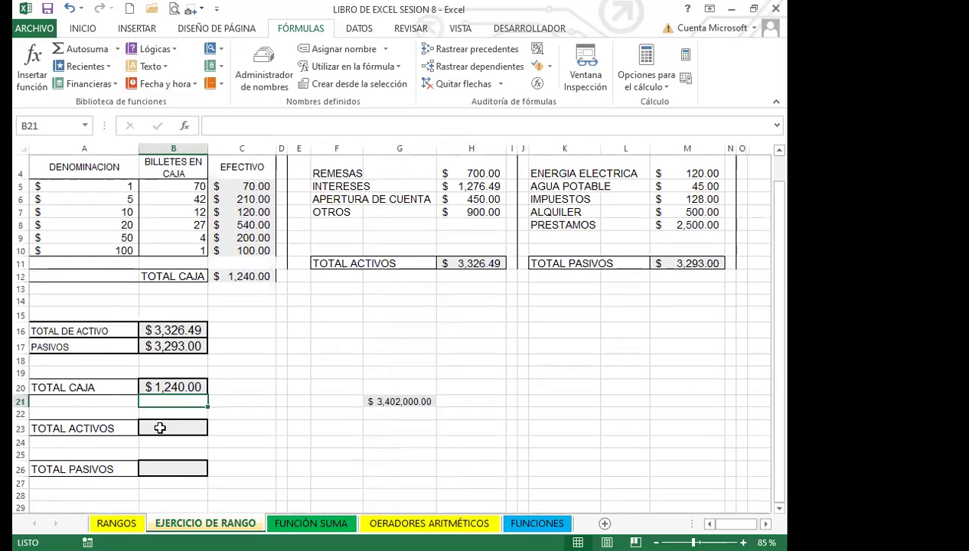
pyautogui.click(159, 427)
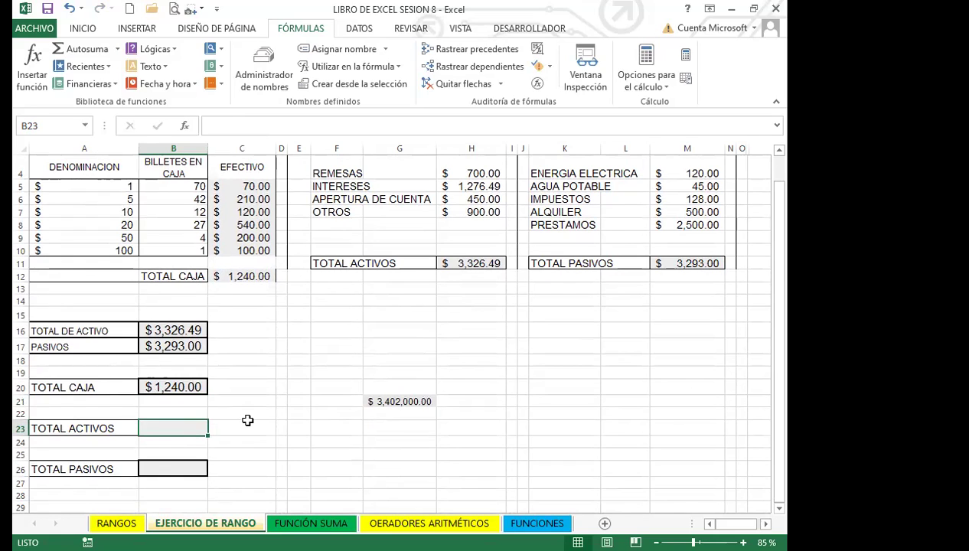
pyautogui.write('=')
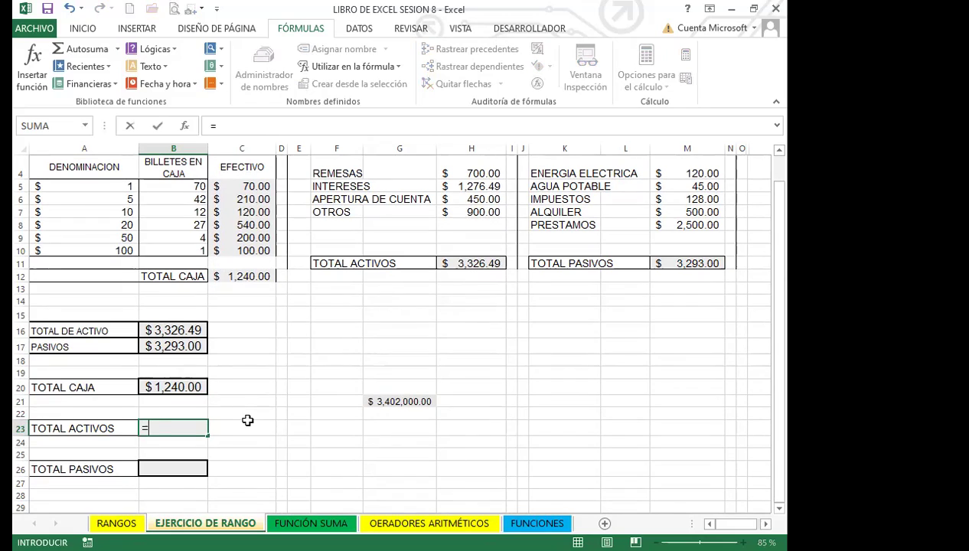
pyautogui.click(480, 263)
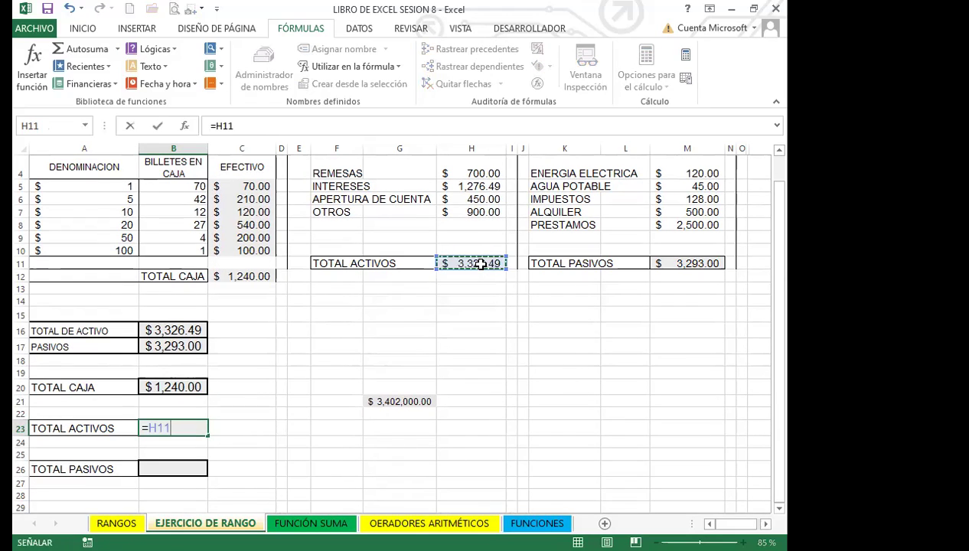
pyautogui.press('Return')
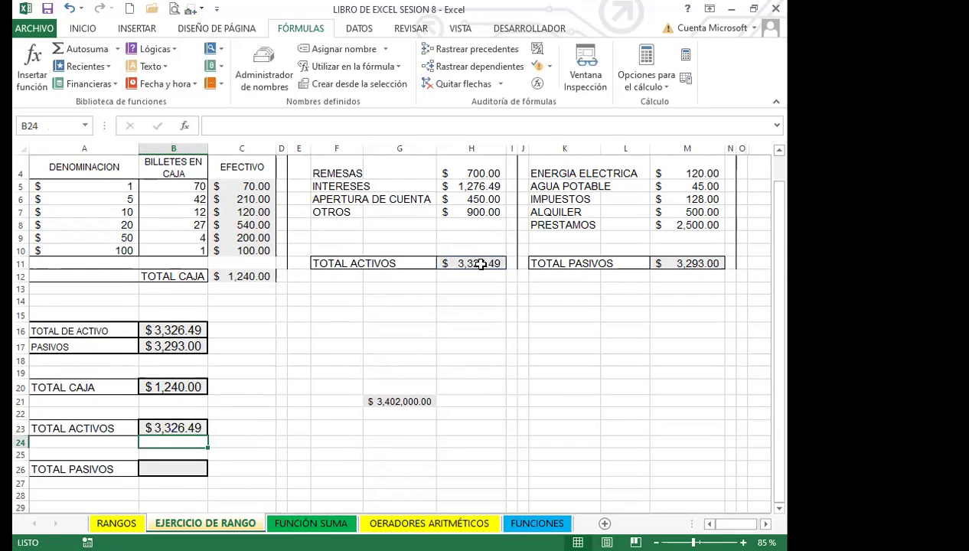
# Replace the formula in the TOTAL ACTIVOS summary cell B23 with =SUMA(H4:H7)
pyautogui.click(194, 426)
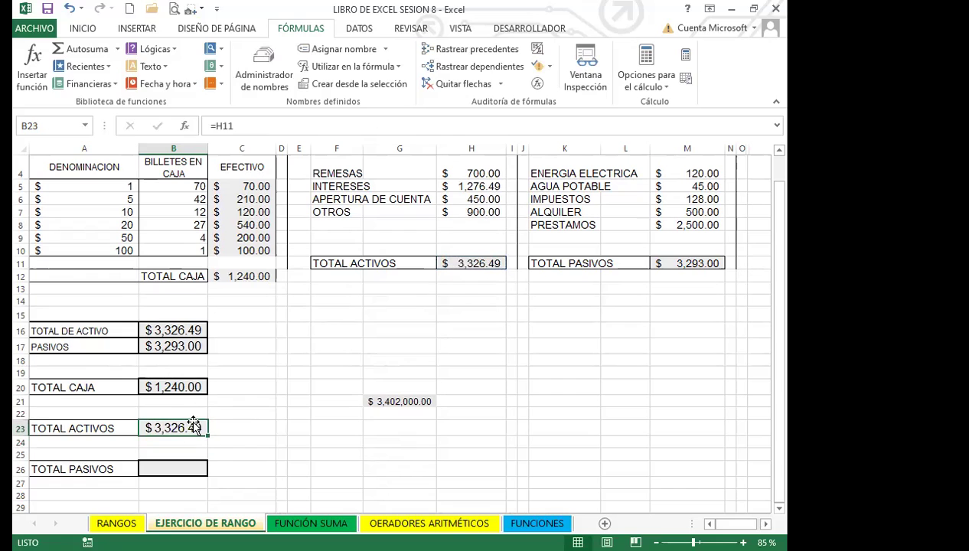
pyautogui.write('=')
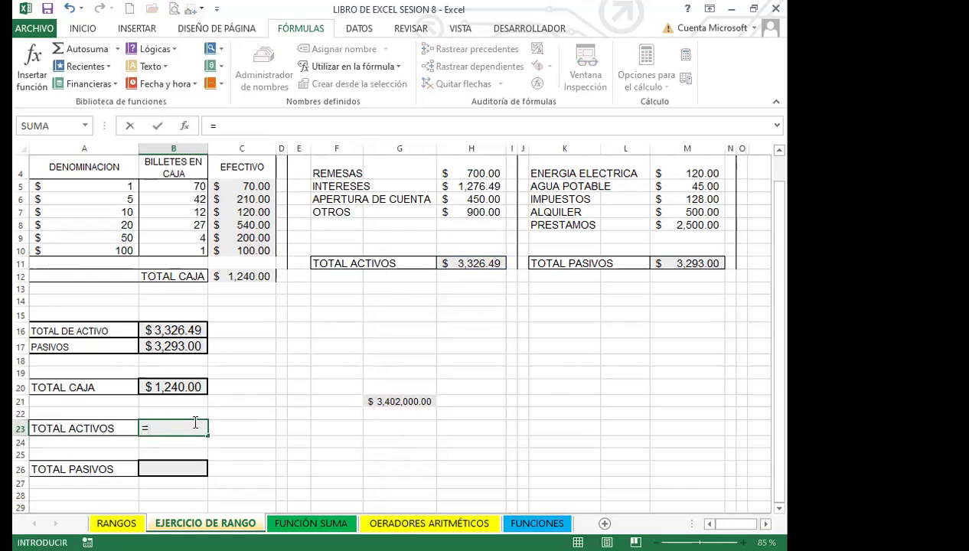
pyautogui.write('SU')
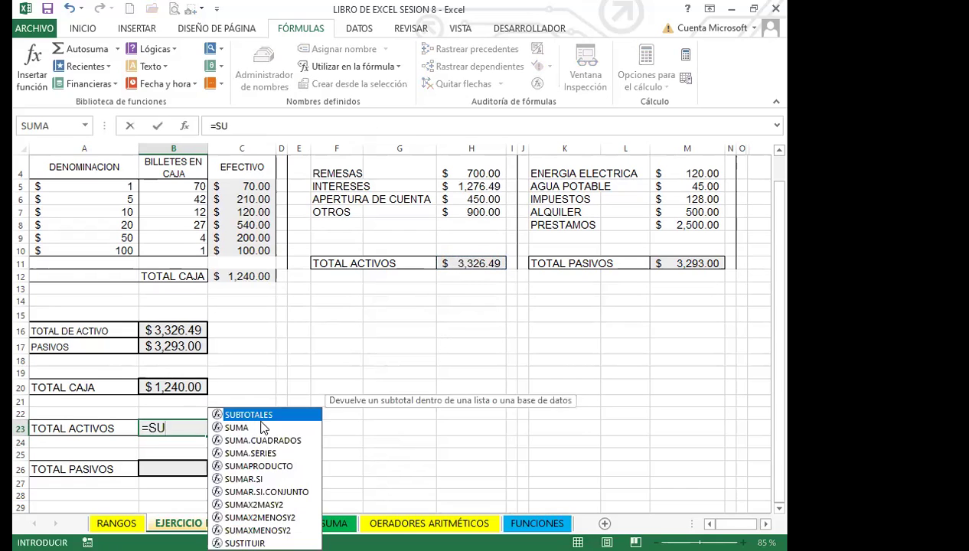
pyautogui.click(244, 429)
pyautogui.press('Tab')
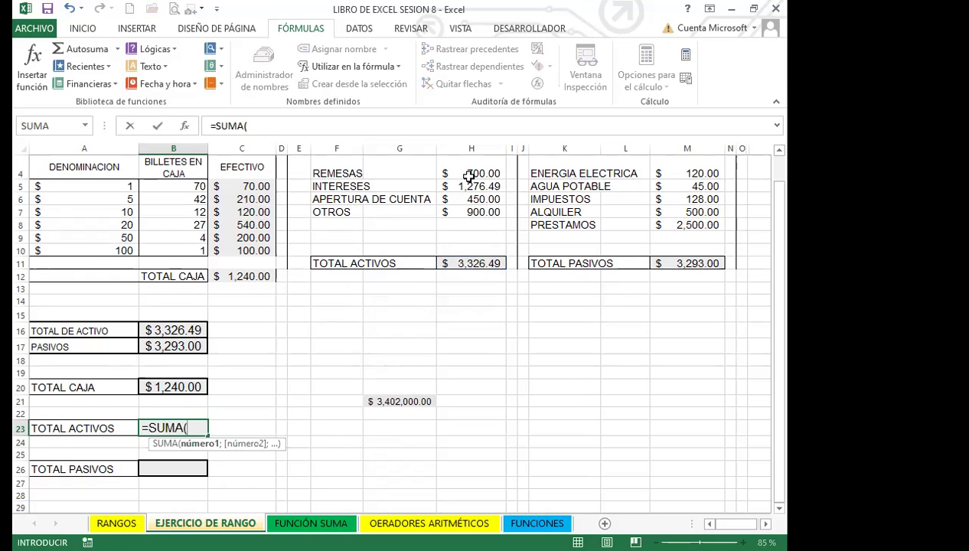
pyautogui.moveTo(469, 173); pyautogui.dragTo(470, 222)
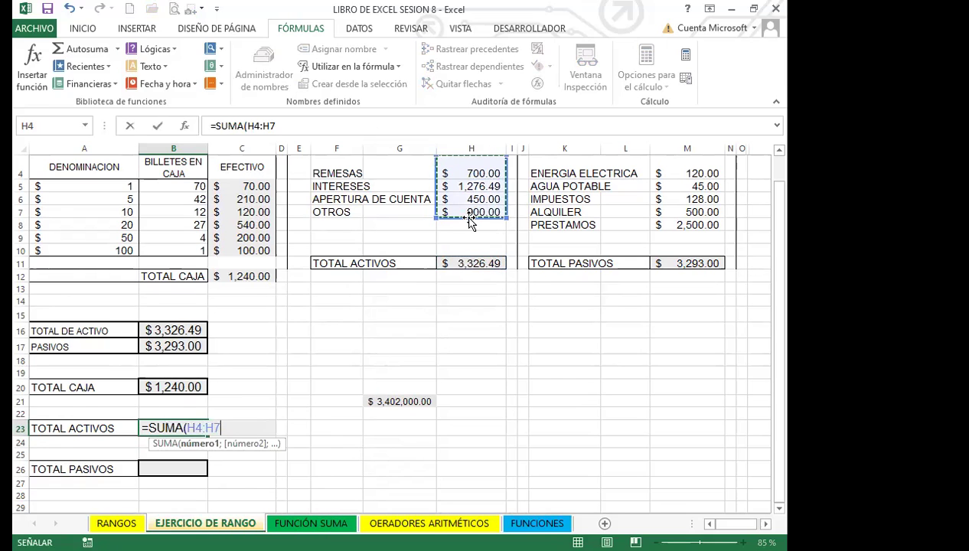
pyautogui.press('Return')
pyautogui.click(184, 464)
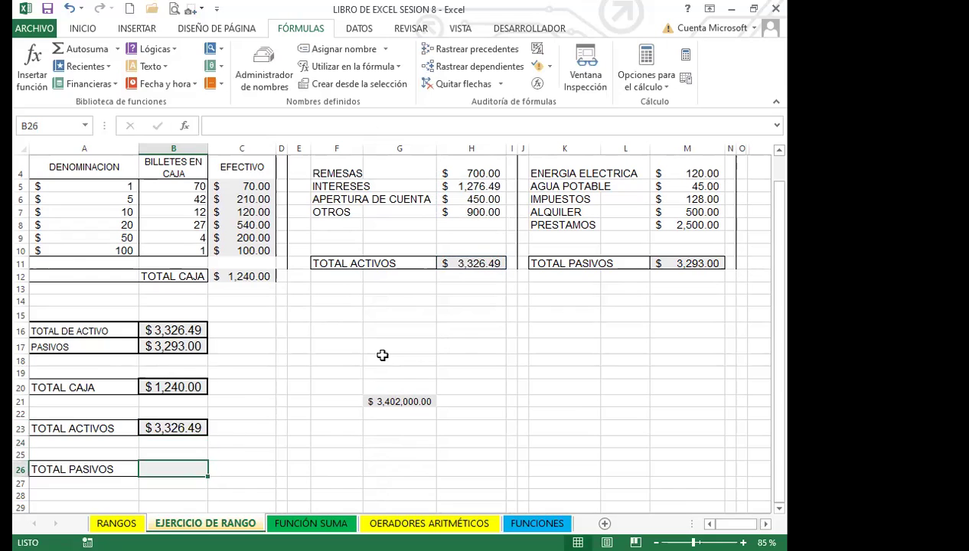
pyautogui.click(184, 427)
pyautogui.click(454, 199)
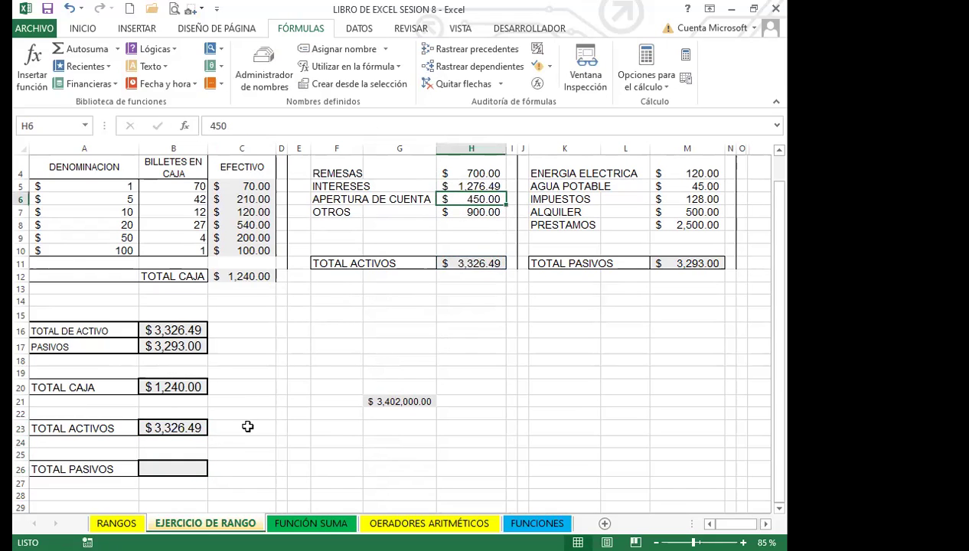
pyautogui.click(185, 434)
pyautogui.click(448, 200)
pyautogui.click(173, 432)
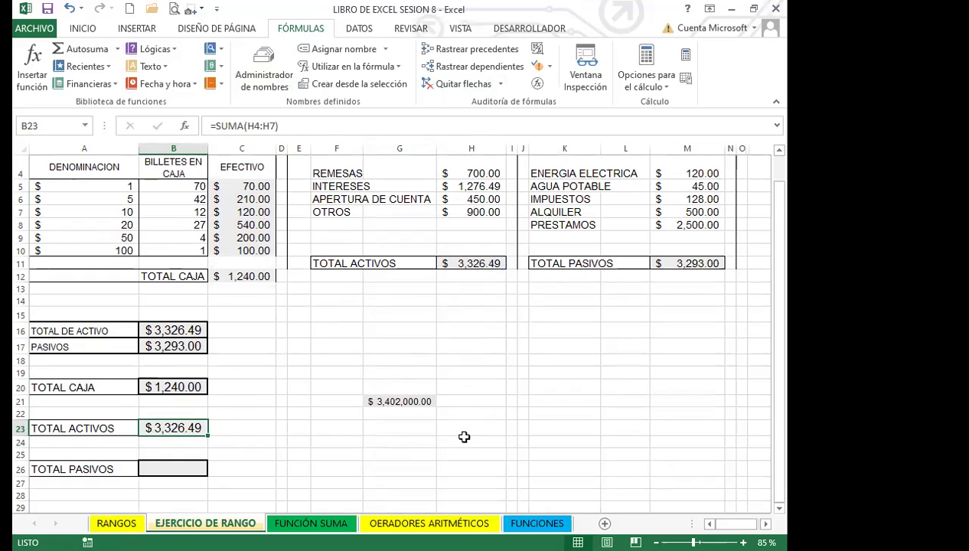
# Fill the TOTAL PASIVOS summary cell B26 with a reference to the liabilities total in M11
pyautogui.click(159, 467)
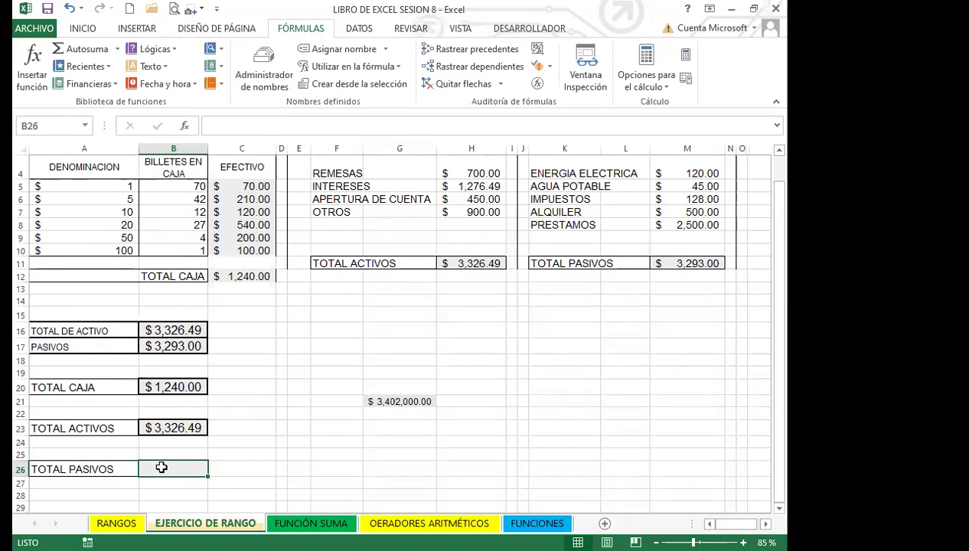
pyautogui.write('=')
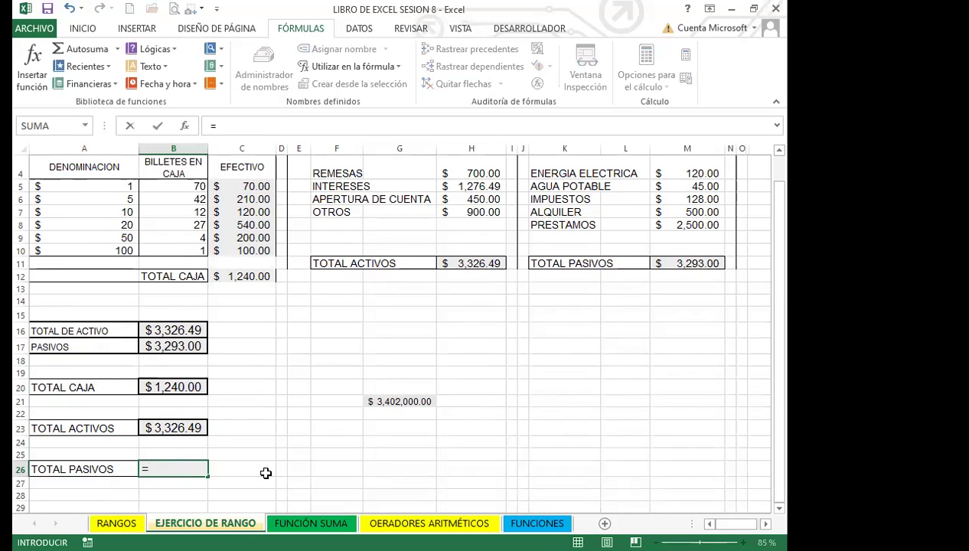
pyautogui.click(705, 263)
pyautogui.press('Return')
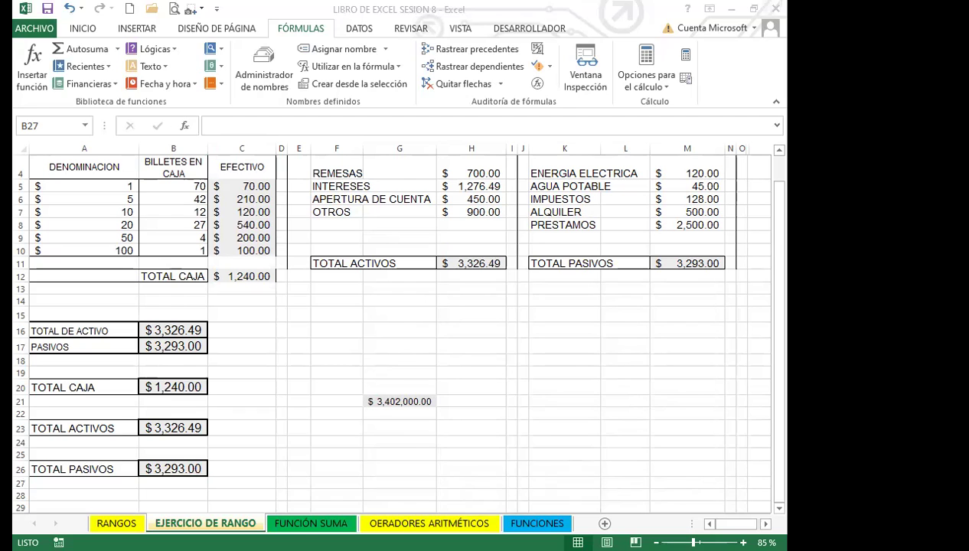
# Review the PowerPoint slides on arithmetic operators and the evaluation order of expressions with parentheses
pyautogui.scroll(-1, 489, 362)
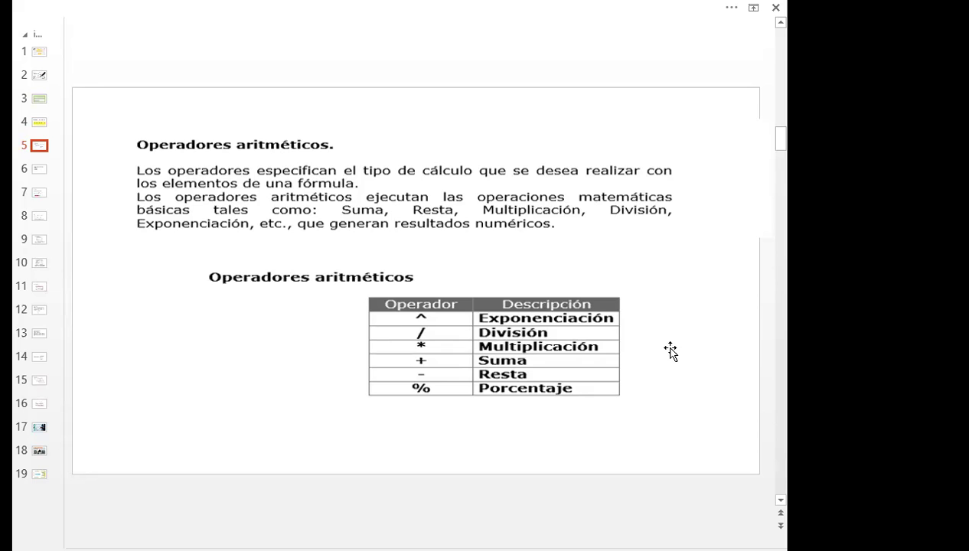
pyautogui.scroll(-1, 670, 351)
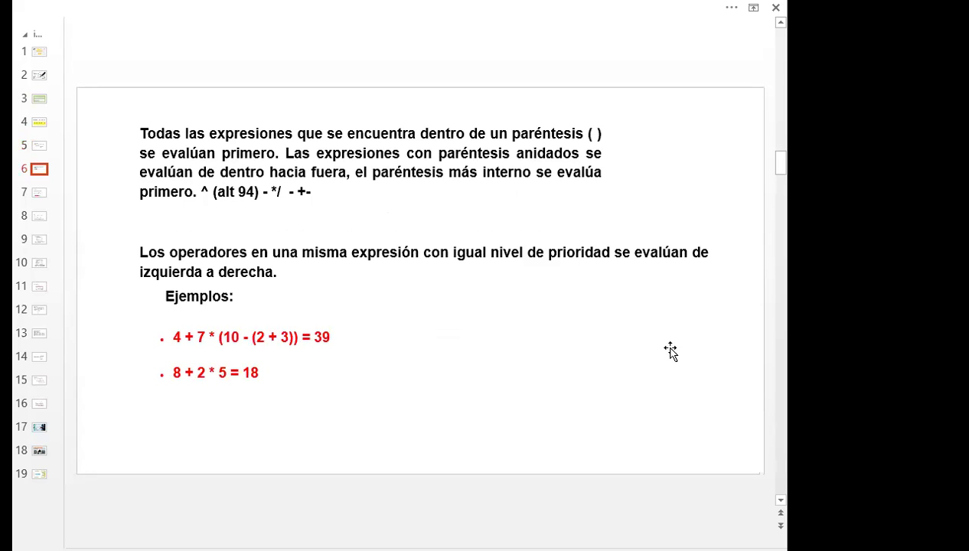
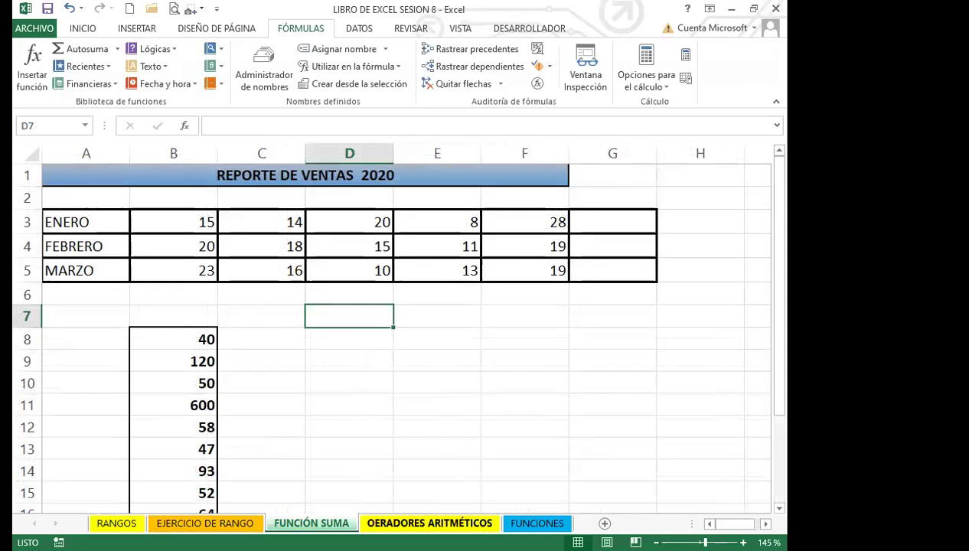
# On the OERADORES ARITMÉTICOS sheet, enter the first simplification 4+7*(10-5) as text in D3, below the original expression
pyautogui.click(429, 523)
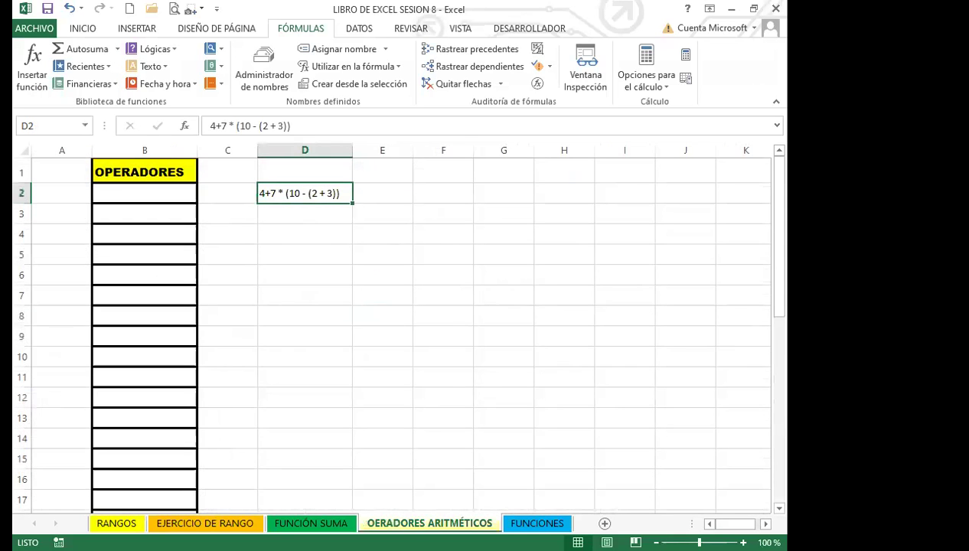
pyautogui.click(282, 295)
pyautogui.click(290, 213)
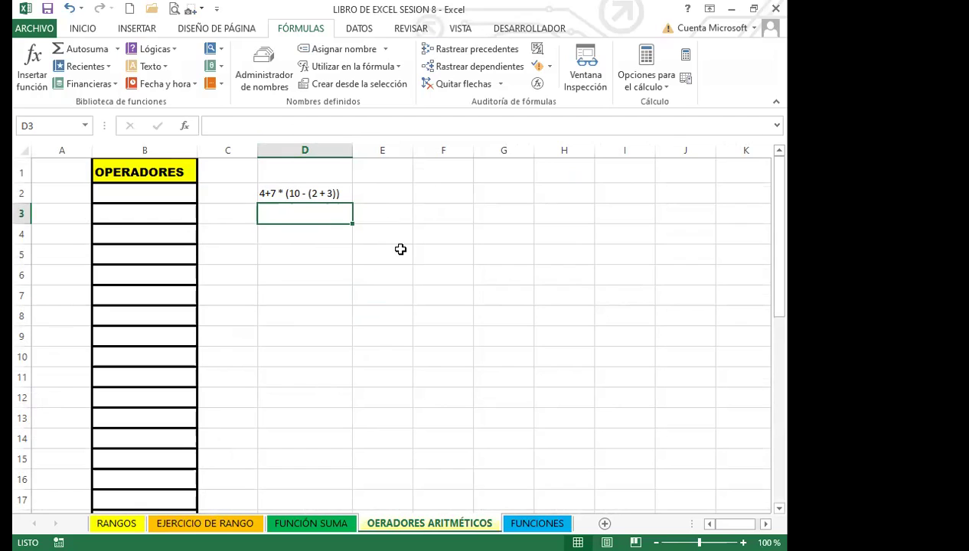
pyautogui.write('4+7')
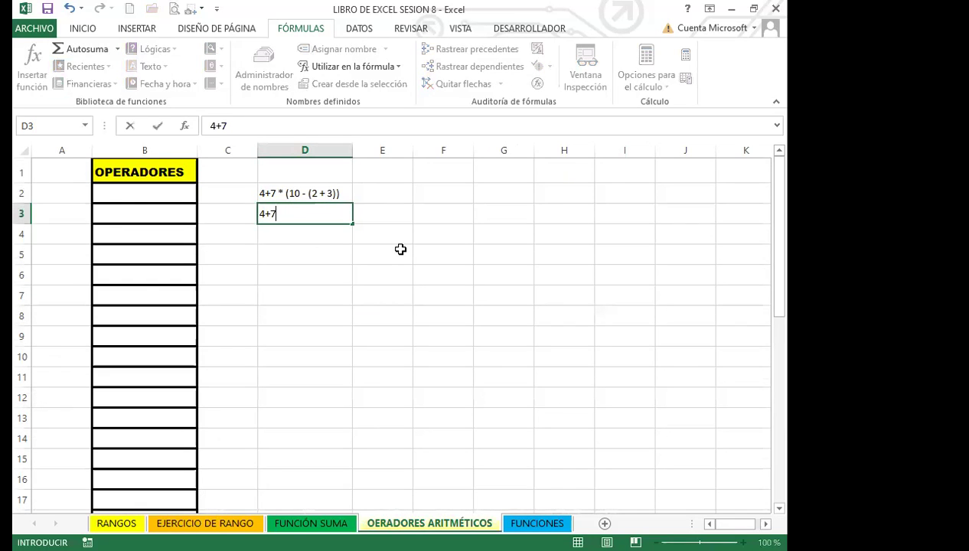
pyautogui.write('*(10-5)')
pyautogui.press('Return')
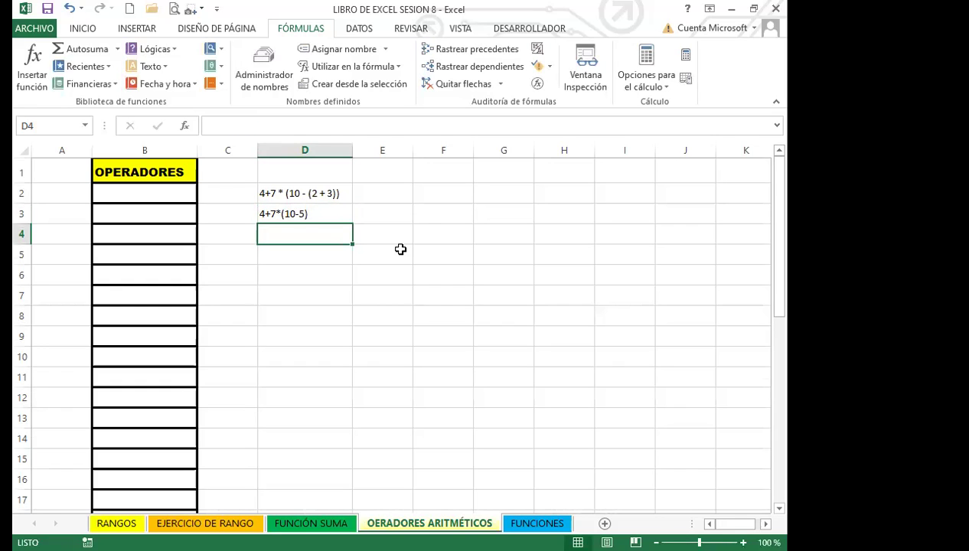
# Continue the step-by-step evaluation by entering 4+7*5 in D4, 4+35 in D5 and the result 39 in D6
pyautogui.write('4')
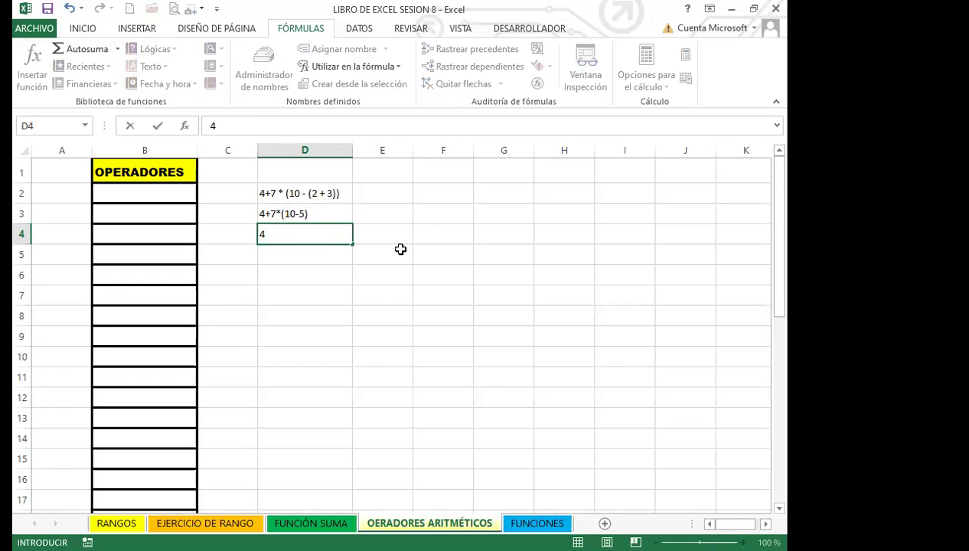
pyautogui.write('+7*')
pyautogui.write('5')
pyautogui.press('Return')
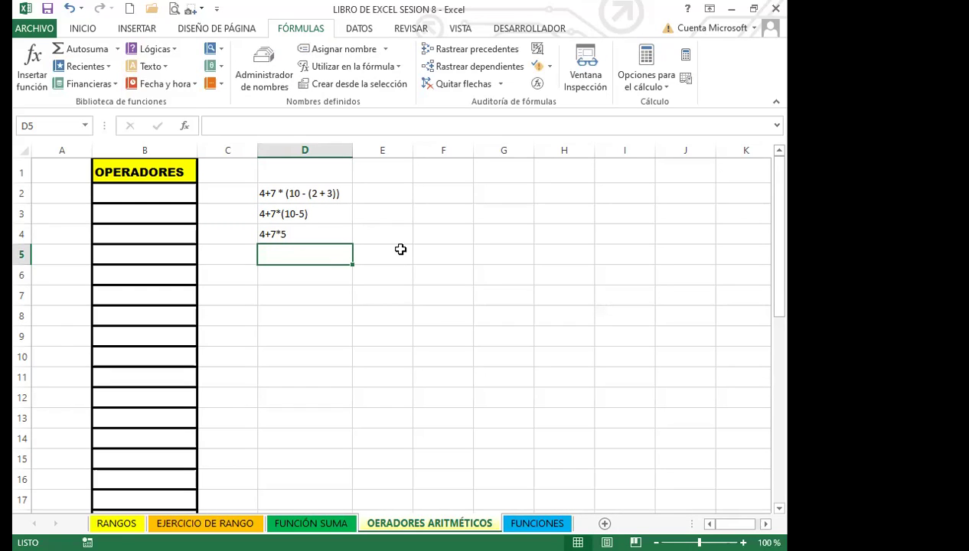
pyautogui.write('4+')
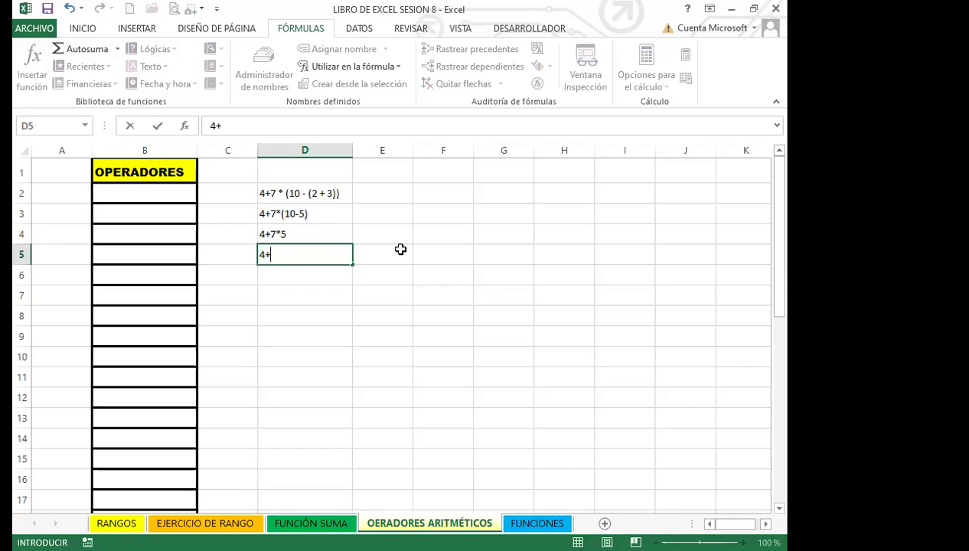
pyautogui.write('35')
pyautogui.press('Return')
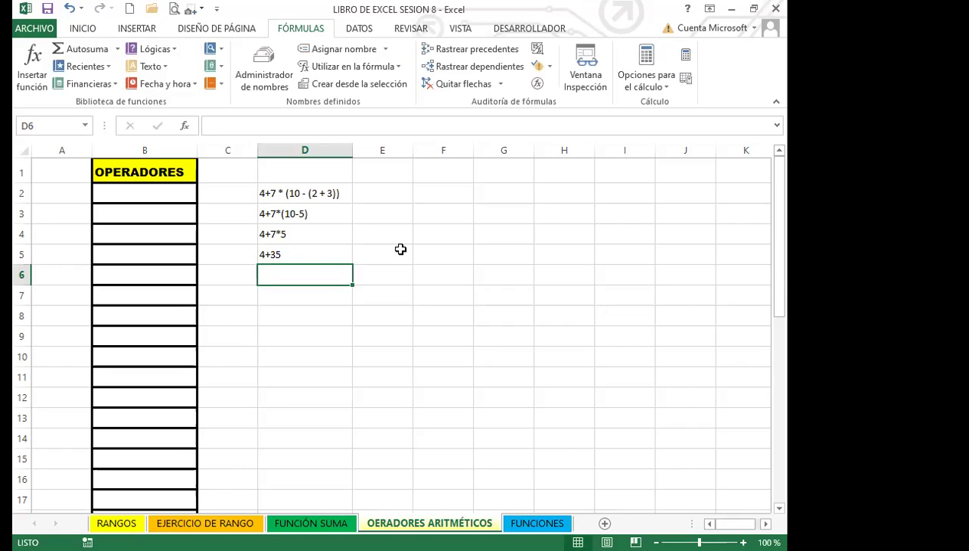
pyautogui.write('39')
pyautogui.press('Return')
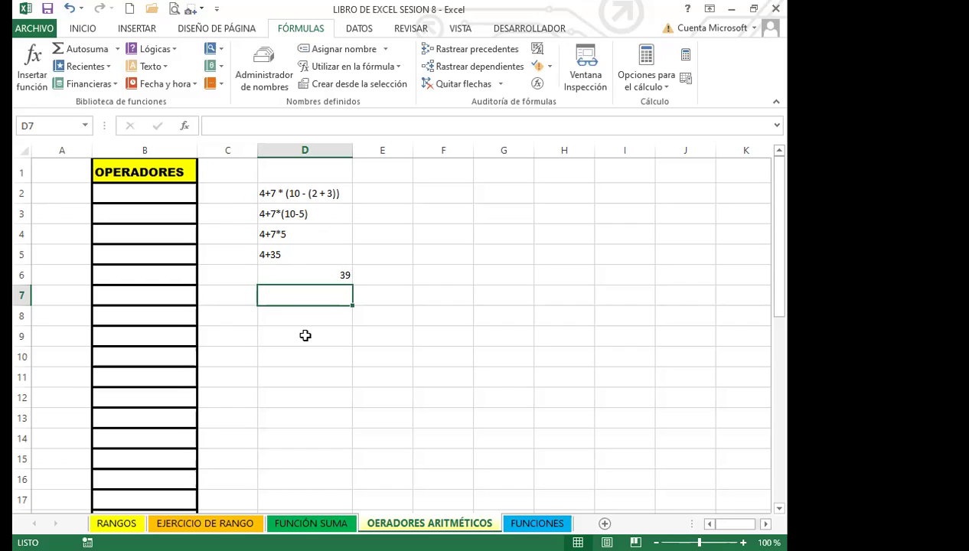
# Convert the text expression in D2 into the formula =4+7 * (10 - (2 + 3)) and compare it with the manual result in D6
pyautogui.click(268, 189)
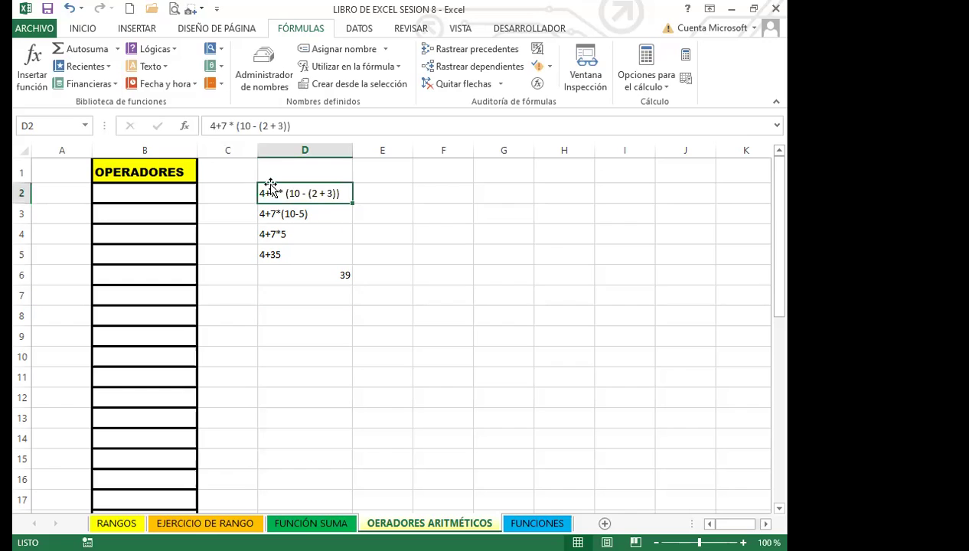
pyautogui.click(236, 122)
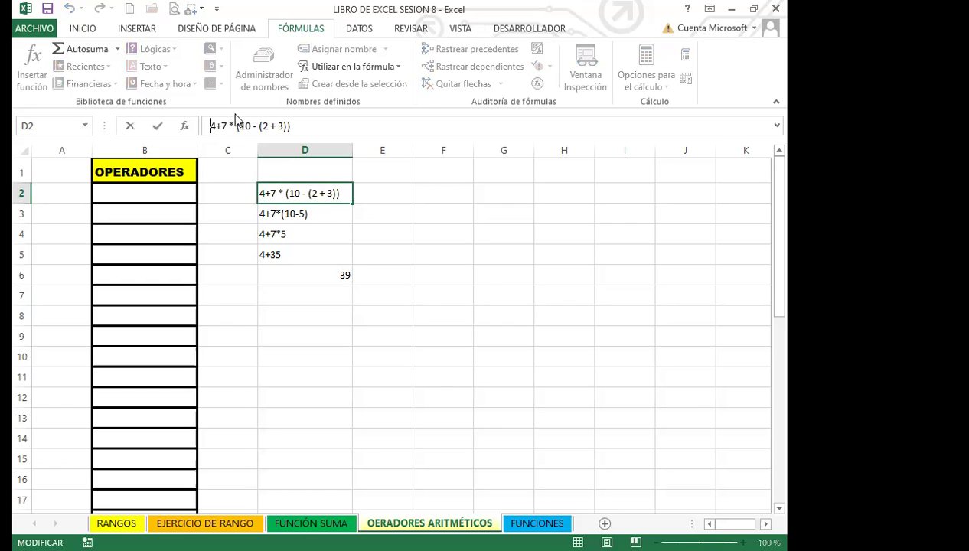
pyautogui.write('=')
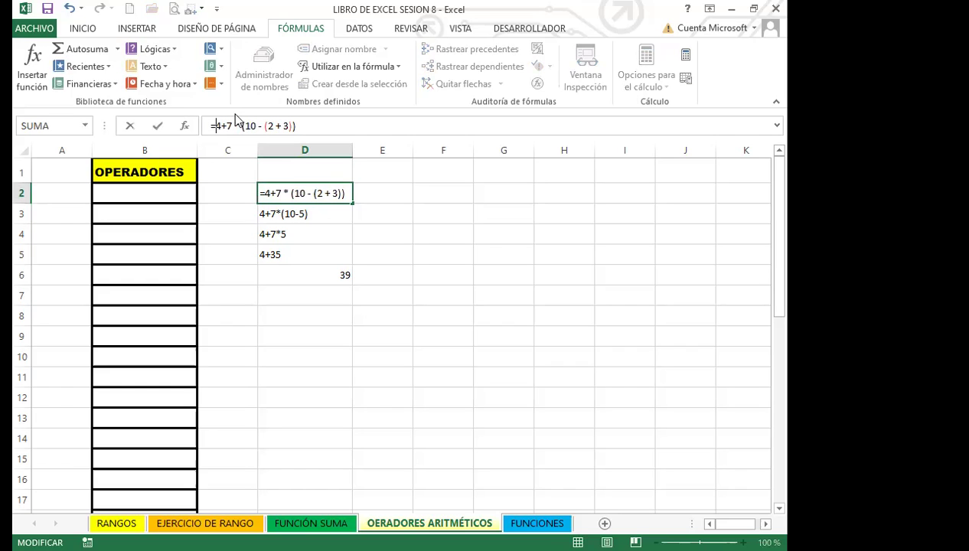
pyautogui.press('Return')
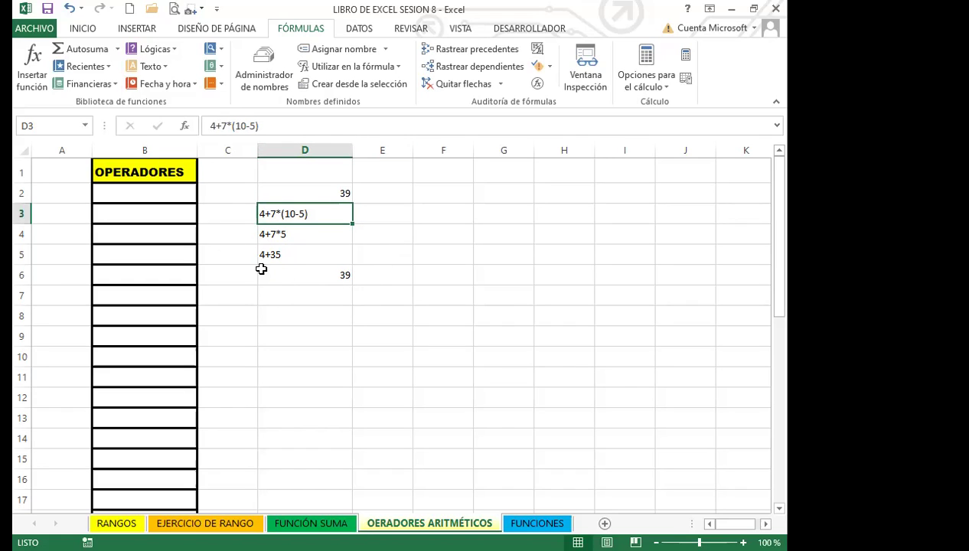
pyautogui.click(305, 274)
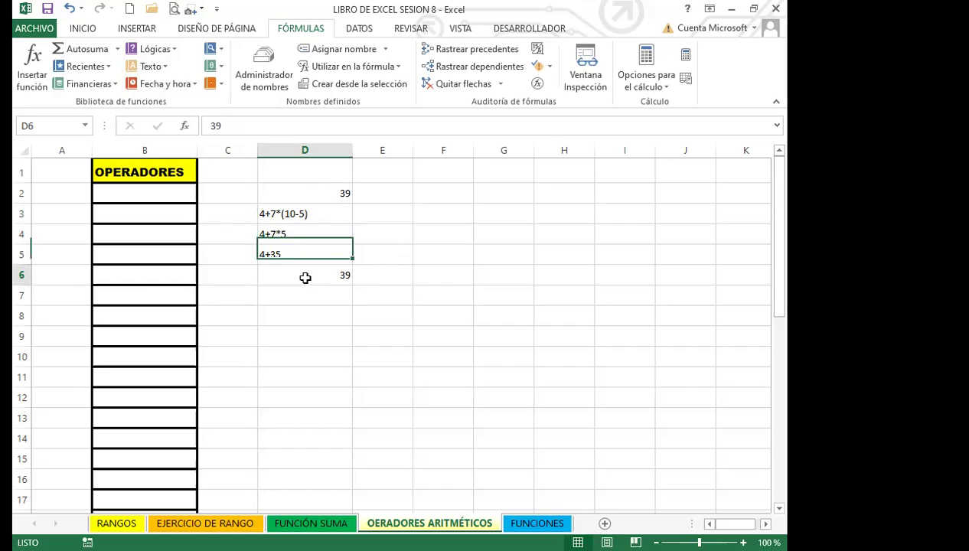
pyautogui.click(313, 193)
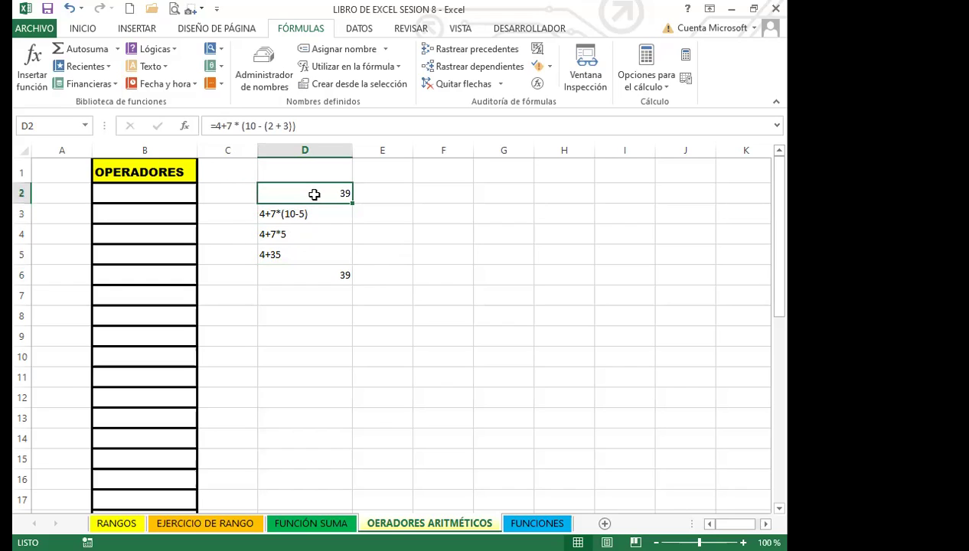
# Clear the hidden formula from B2 and set the font colour of B2:B5 to red
pyautogui.click(164, 194)
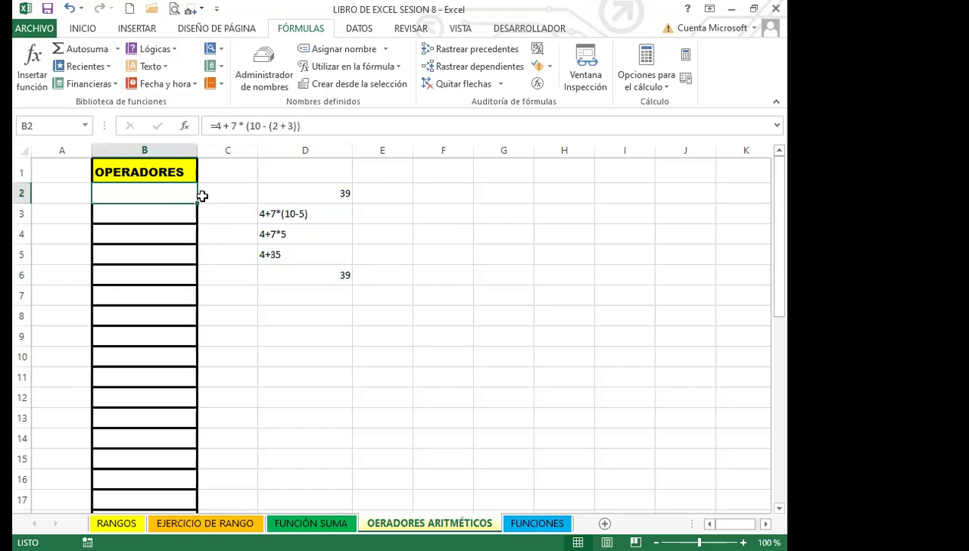
pyautogui.press('BackSpace')
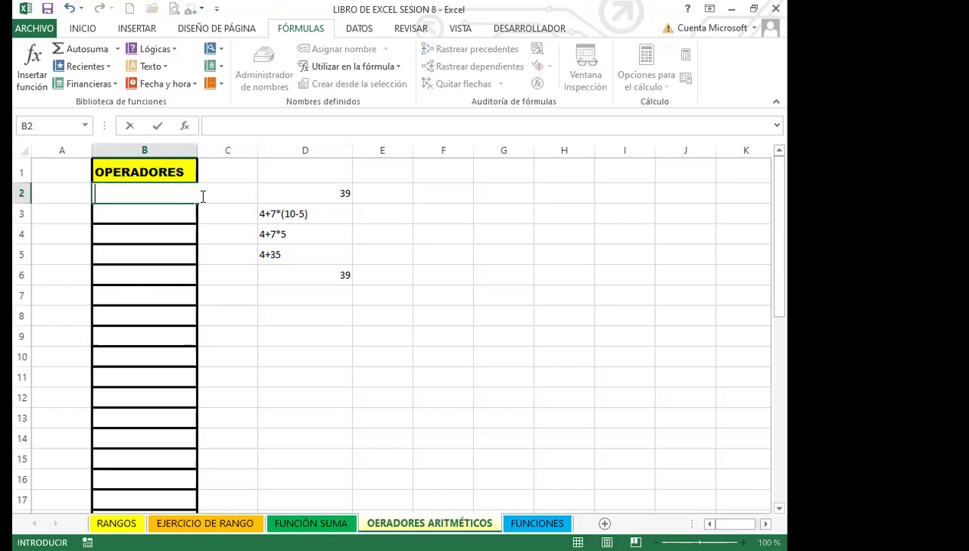
pyautogui.moveTo(153, 195); pyautogui.dragTo(144, 256)
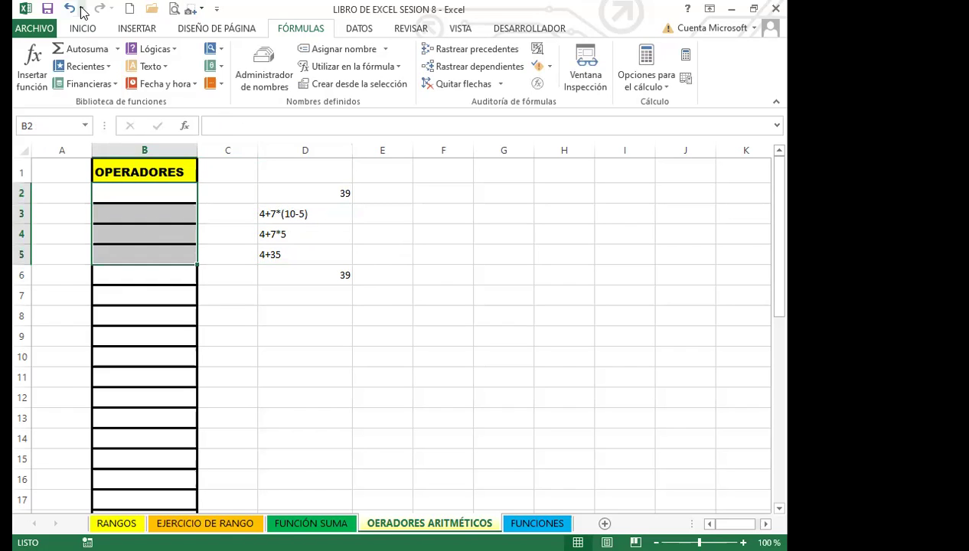
pyautogui.click(80, 30)
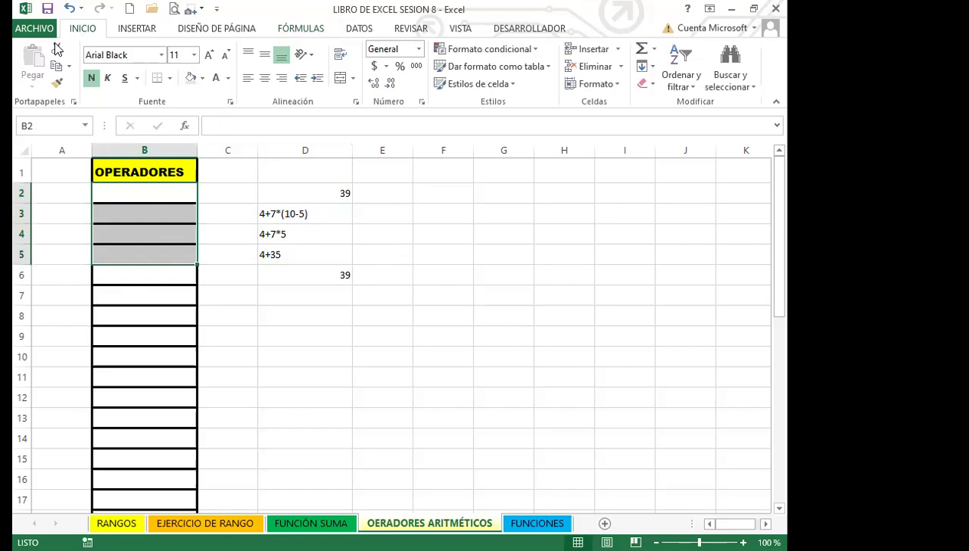
pyautogui.click(227, 79)
pyautogui.click(228, 130)
pyautogui.moveTo(167, 191); pyautogui.dragTo(165, 257)
pyautogui.click(229, 79)
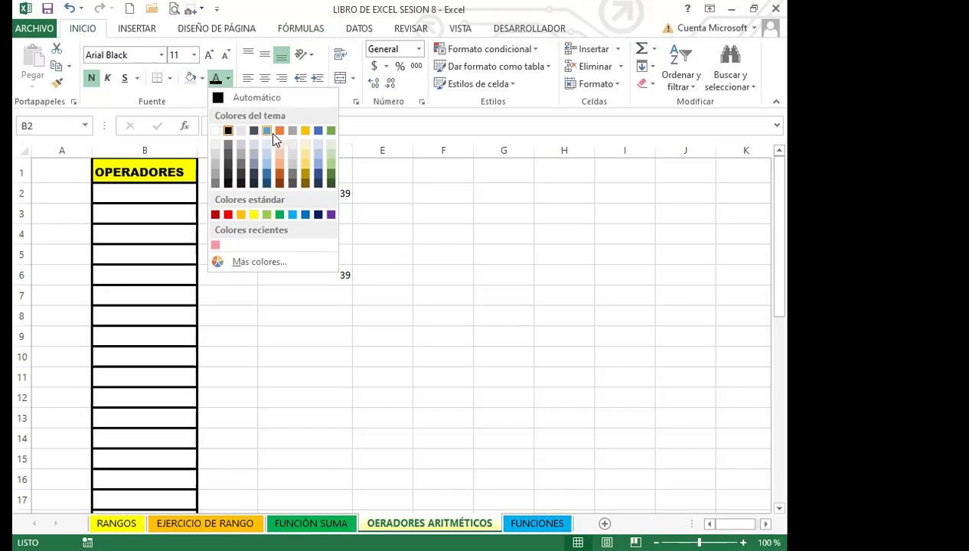
pyautogui.click(226, 214)
# In the OPERADORES column, enter the formulas =45+8*7+6 in B2 and =45+7 in B3
pyautogui.click(166, 193)
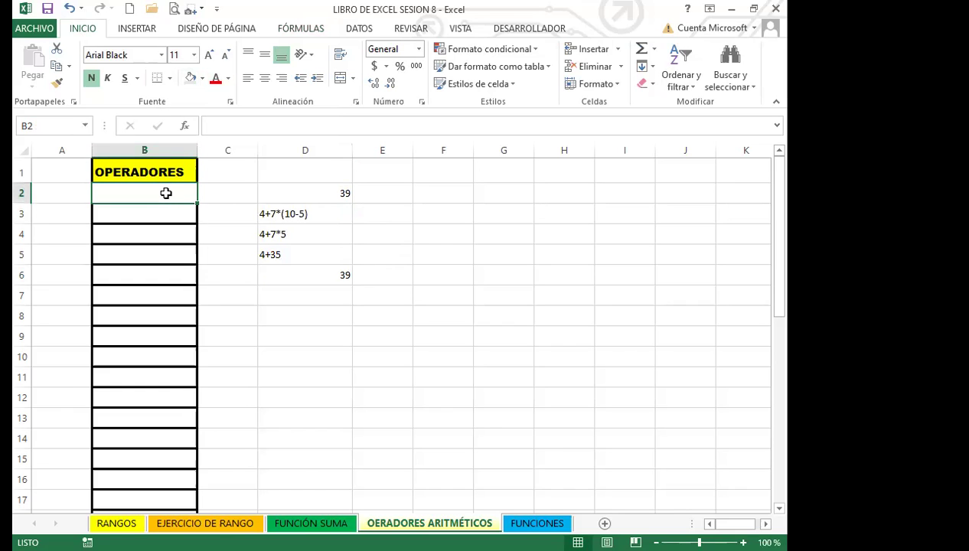
pyautogui.write('=45+8*7+')
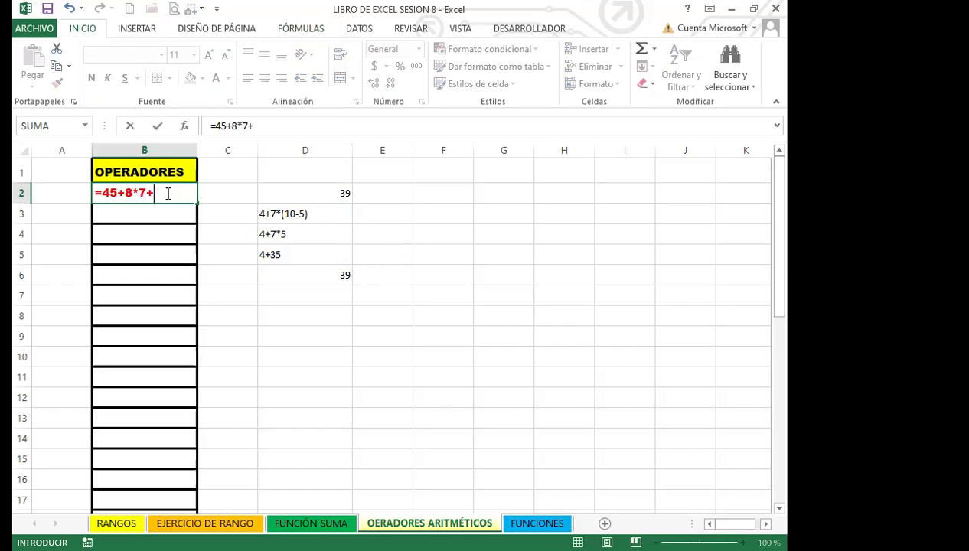
pyautogui.write('6')
pyautogui.press('Return')
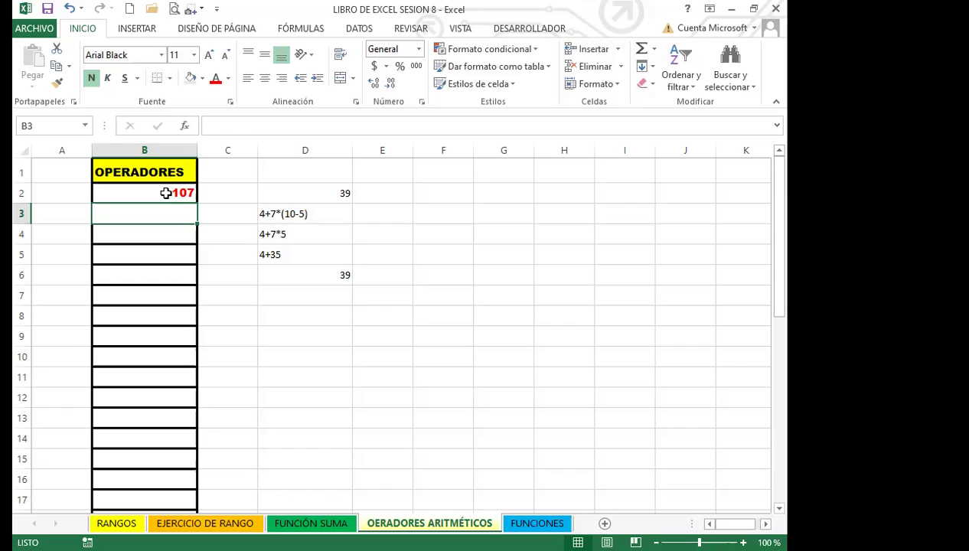
pyautogui.write('=')
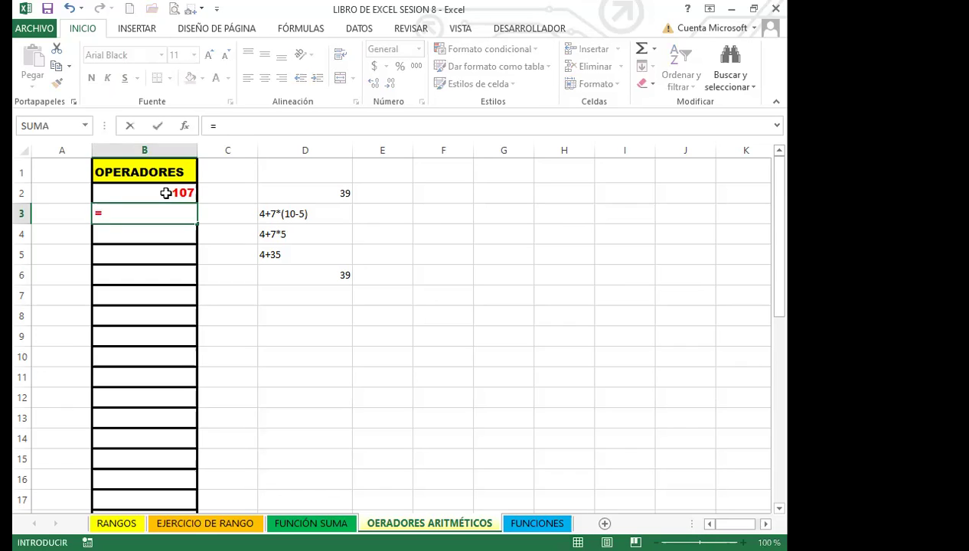
pyautogui.write('45+7')
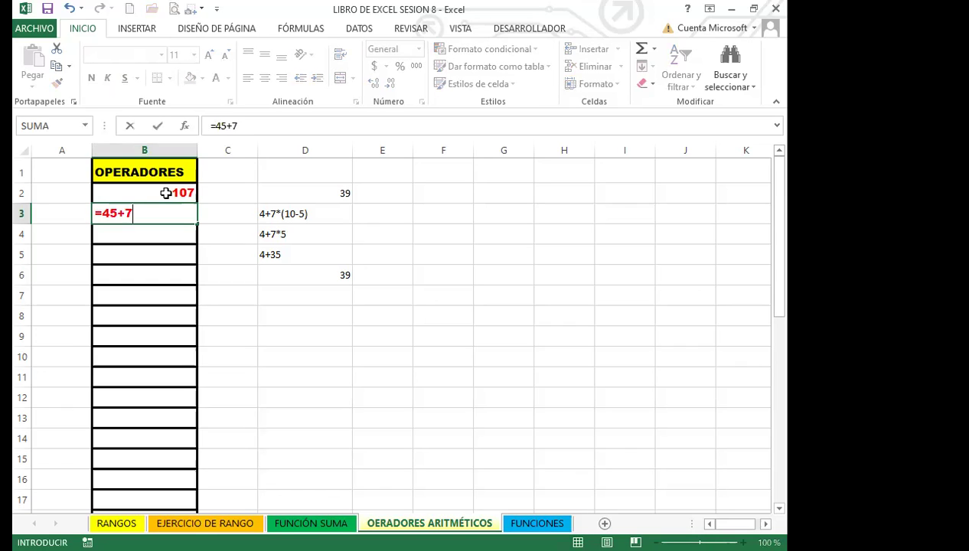
pyautogui.press('Return')
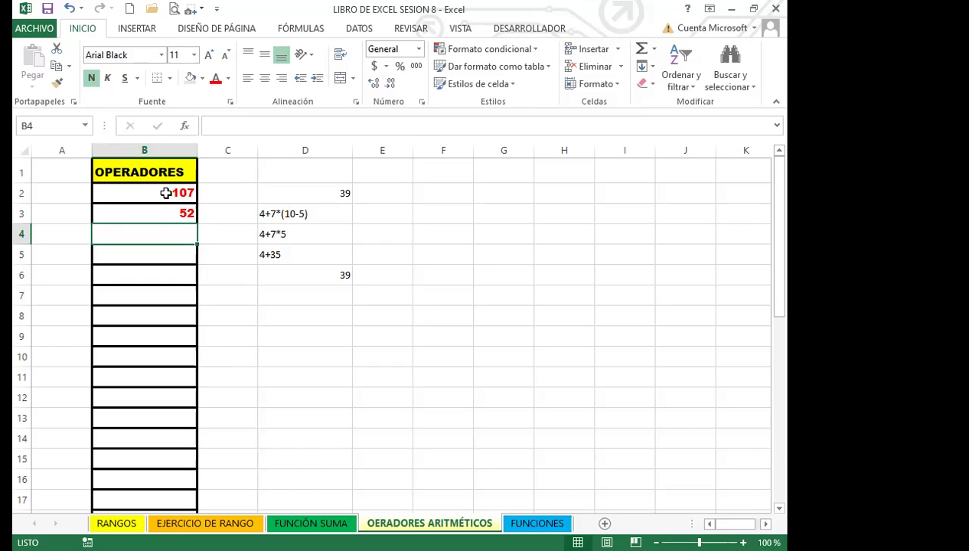
# Enter the division formula =4/7 in B4 and the subtraction formula =10-7 in B5
pyautogui.write('=4/7')
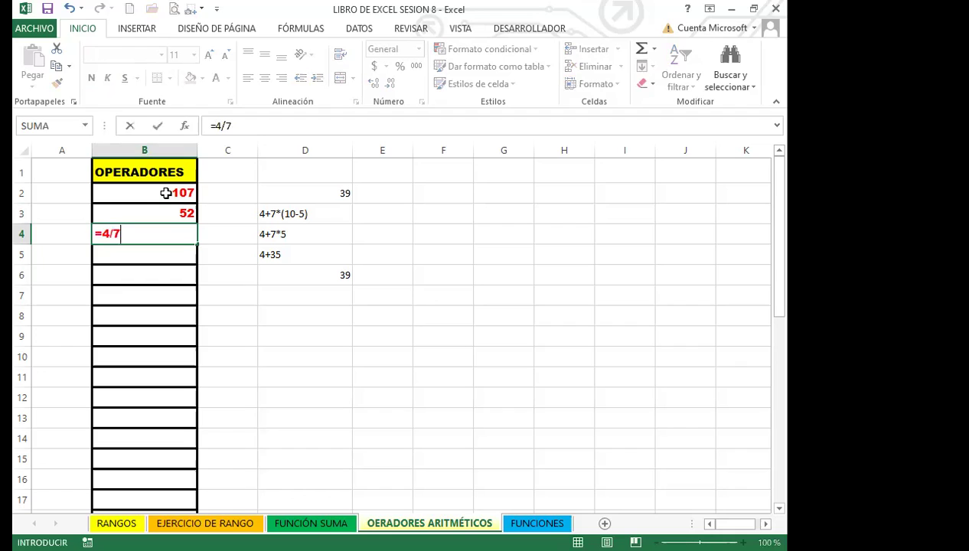
pyautogui.press('Return')
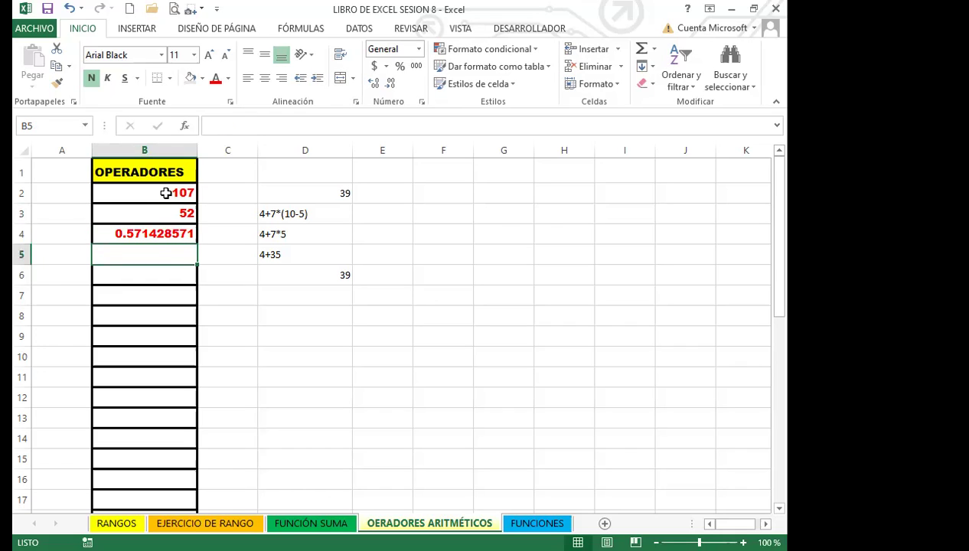
pyautogui.write('=1')
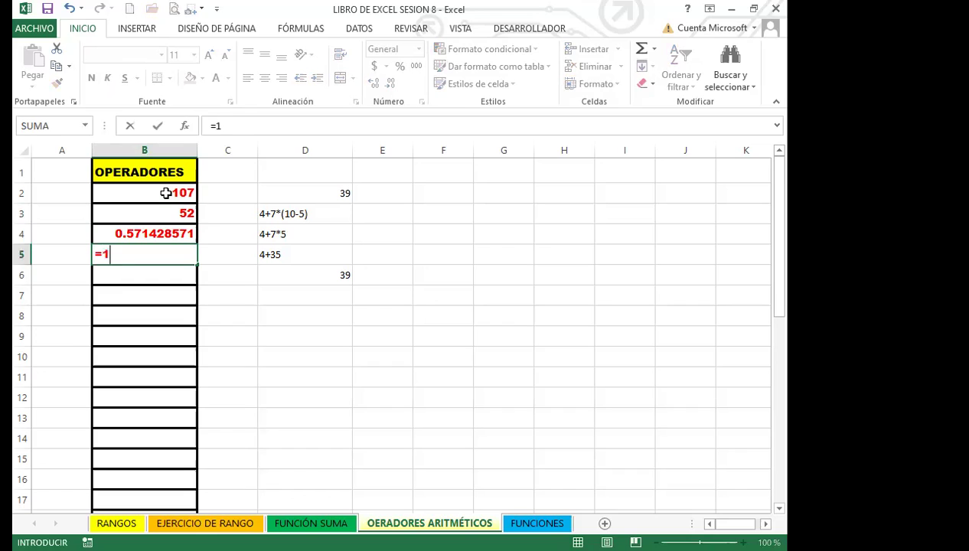
pyautogui.write('0-7')
pyautogui.press('Return')
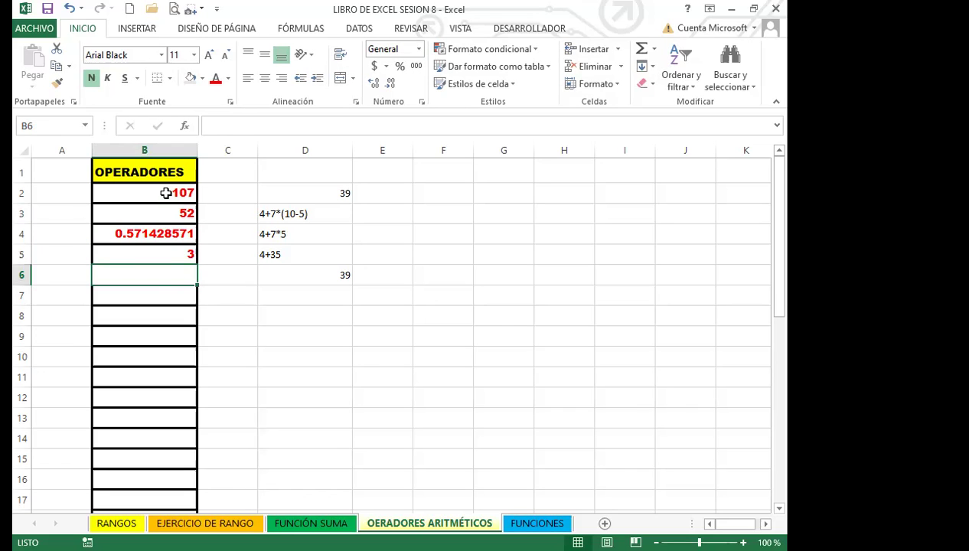
# Enter the power formula =7^2 in B6 and the combined formula =12/4*47 in B7
pyautogui.write('=')
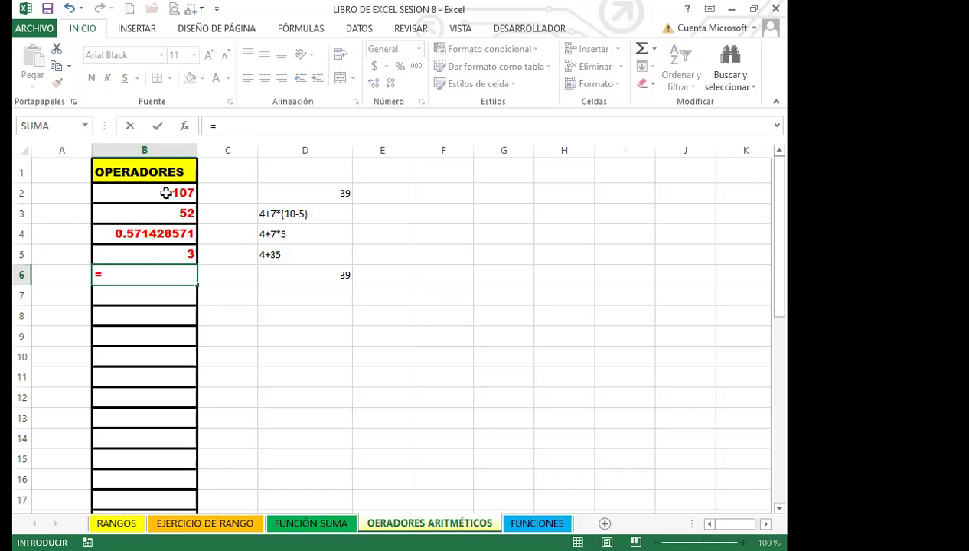
pyautogui.write('7^2')
pyautogui.press('Return')
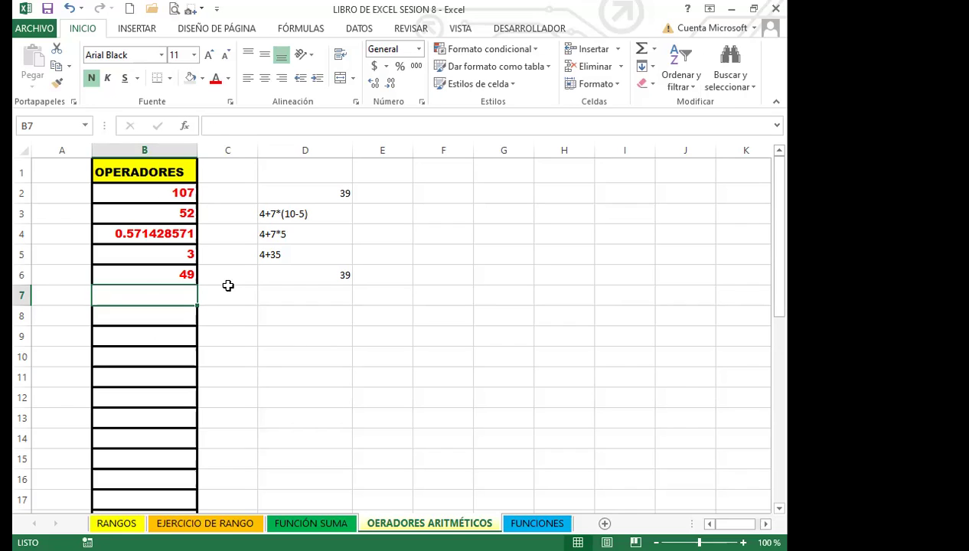
pyautogui.write('=12/4*47')
pyautogui.press('Return')
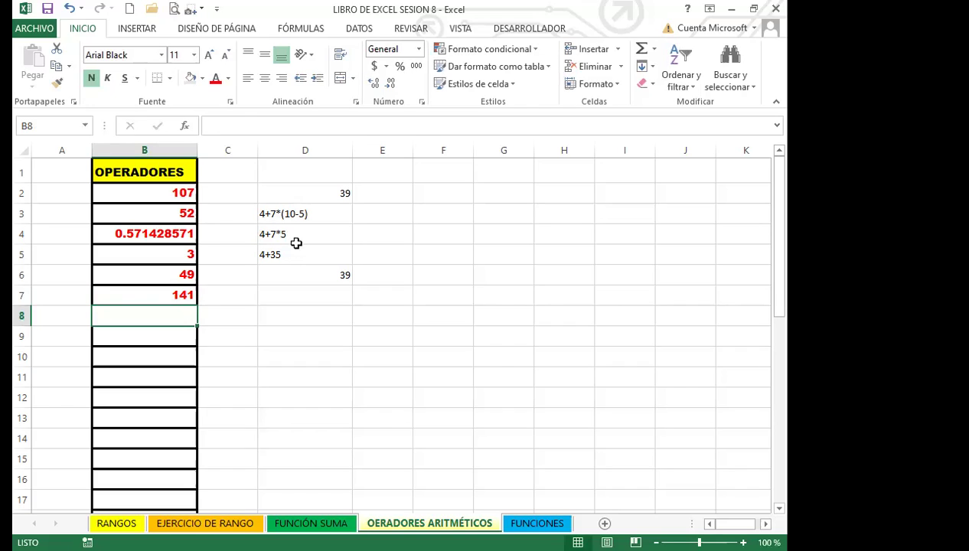
# Evaluate the nested-parentheses formula in D2 step by step through to its final result with Evaluate Formula
pyautogui.click(318, 193)
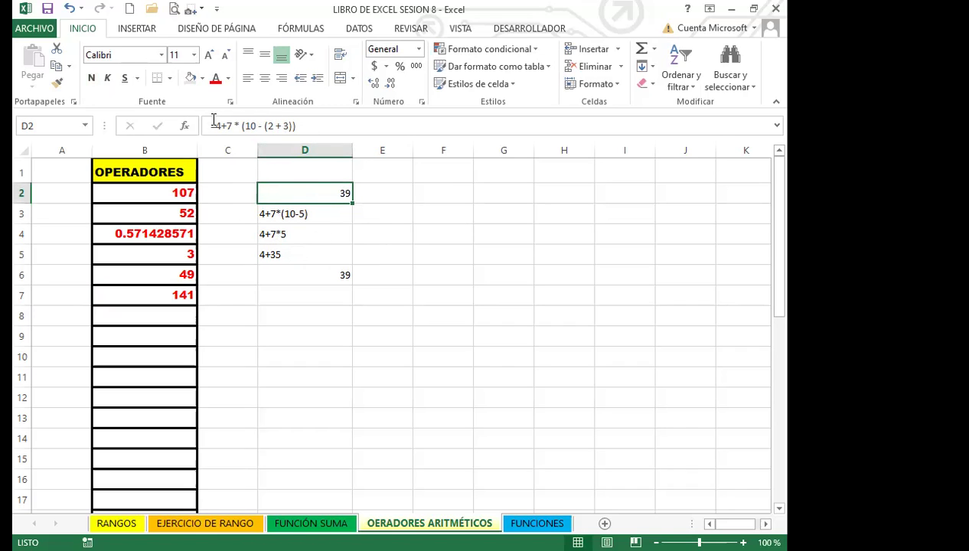
pyautogui.click(301, 30)
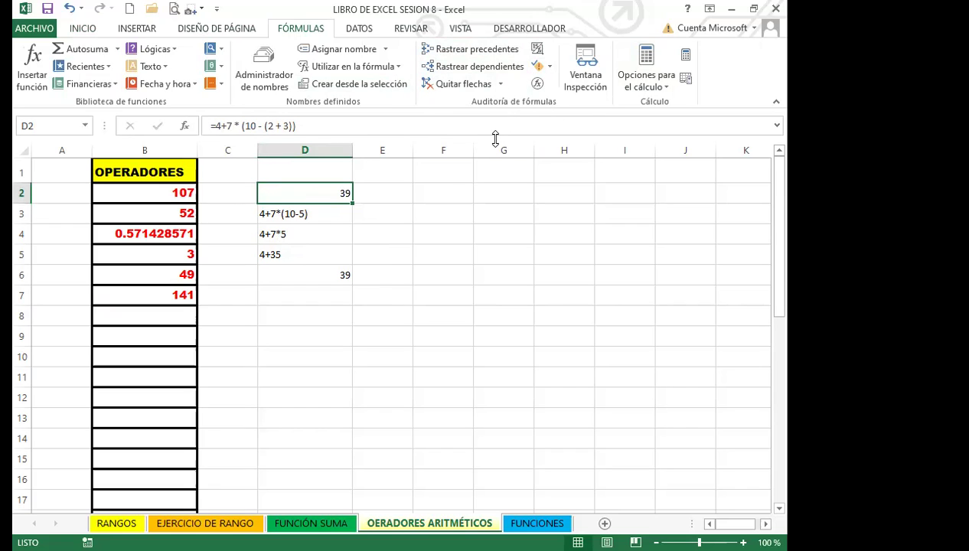
pyautogui.click(538, 85)
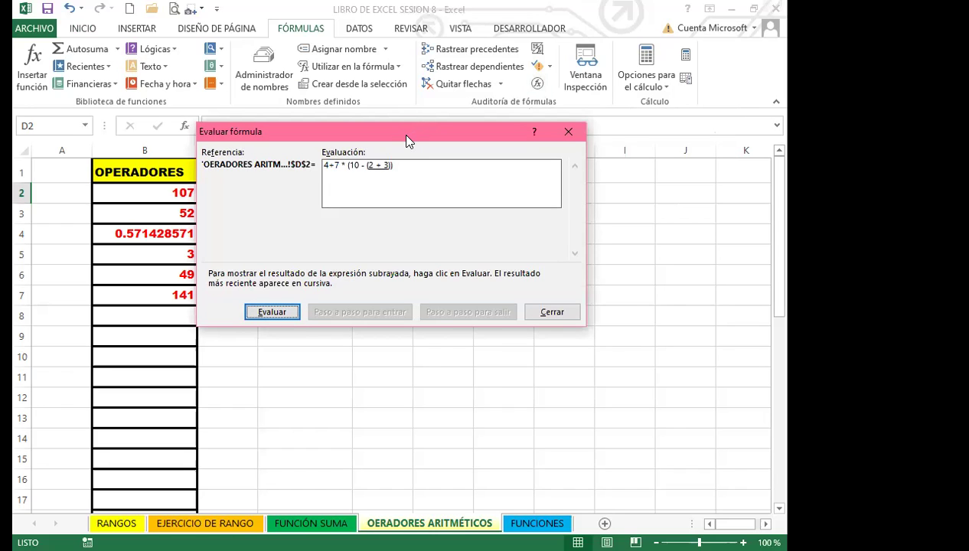
pyautogui.moveTo(406, 142); pyautogui.dragTo(404, 234)
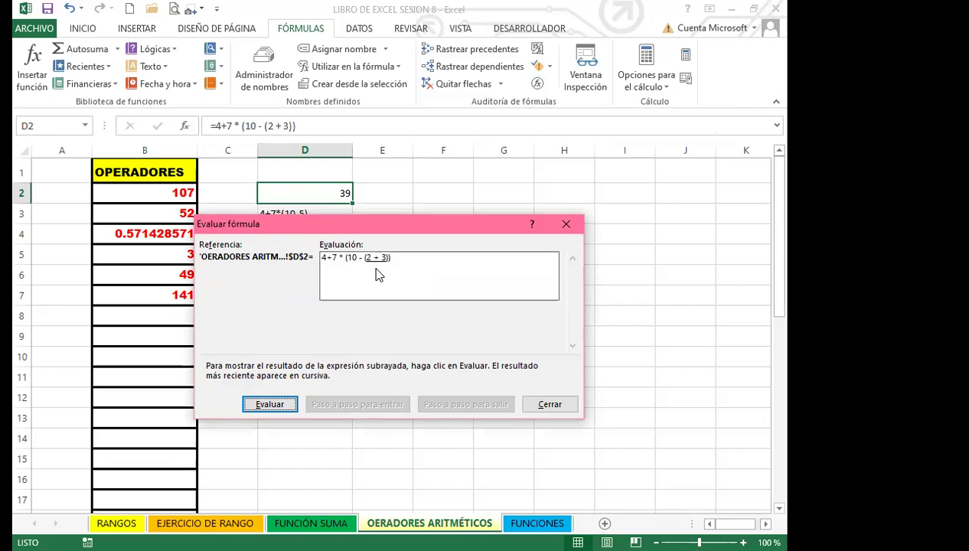
pyautogui.click(268, 405)
pyautogui.click(264, 407)
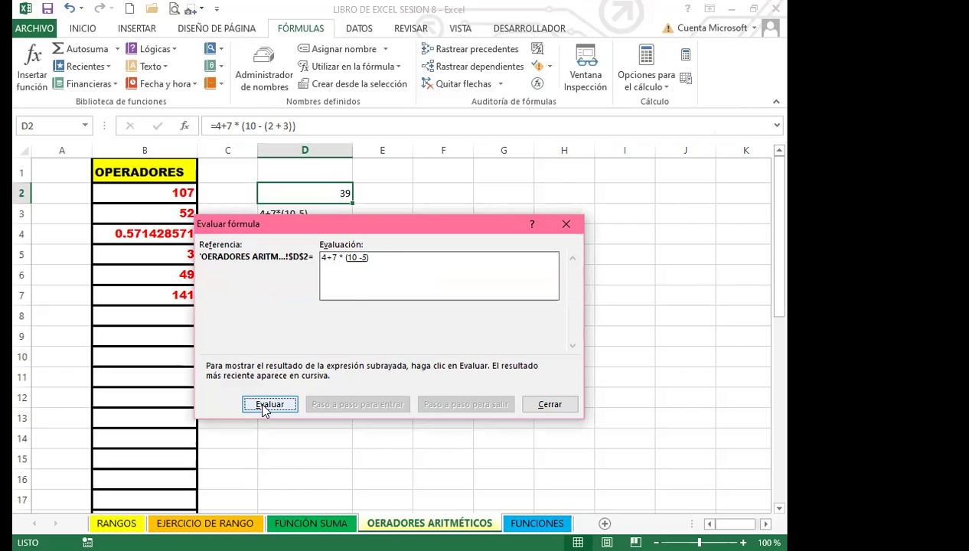
pyautogui.click(264, 408)
pyautogui.click(264, 408)
pyautogui.click(264, 408)
pyautogui.click(264, 408)
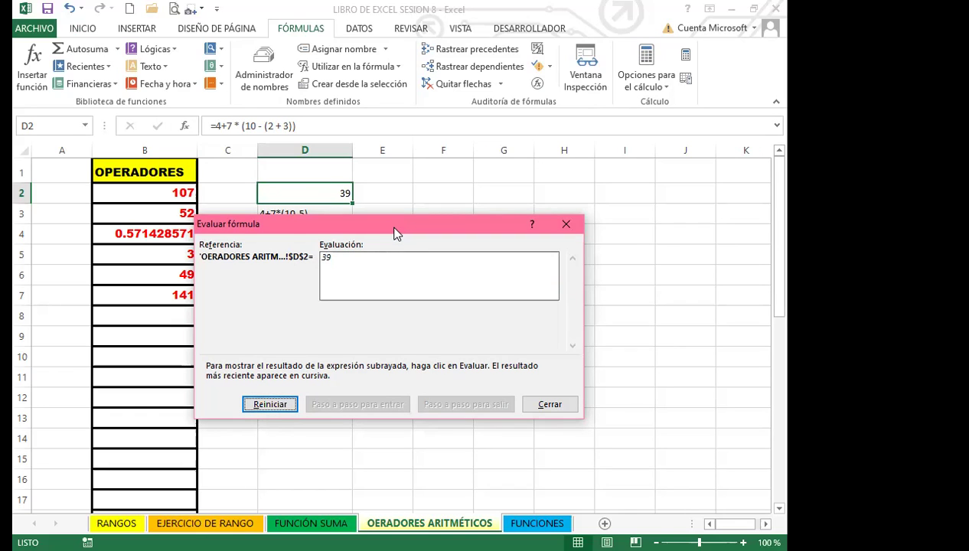
pyautogui.moveTo(395, 230); pyautogui.dragTo(387, 286)
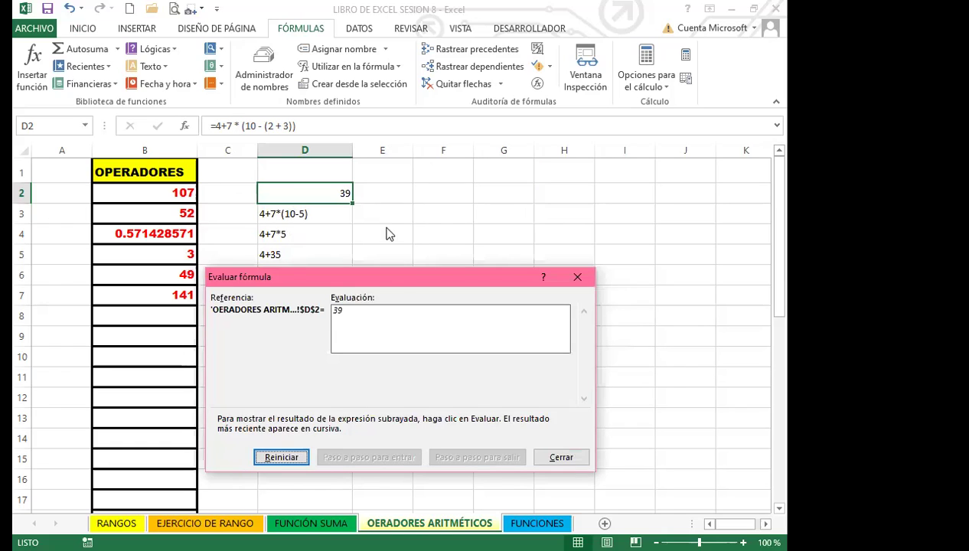
pyautogui.click(561, 457)
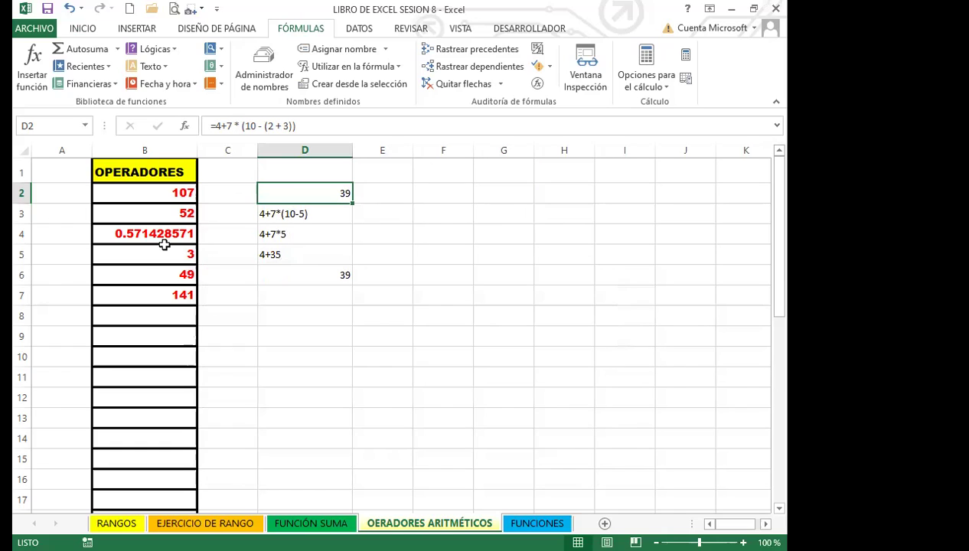
# Evaluate the formula in B2 one operation at a time to follow its calculation order
pyautogui.click(149, 194)
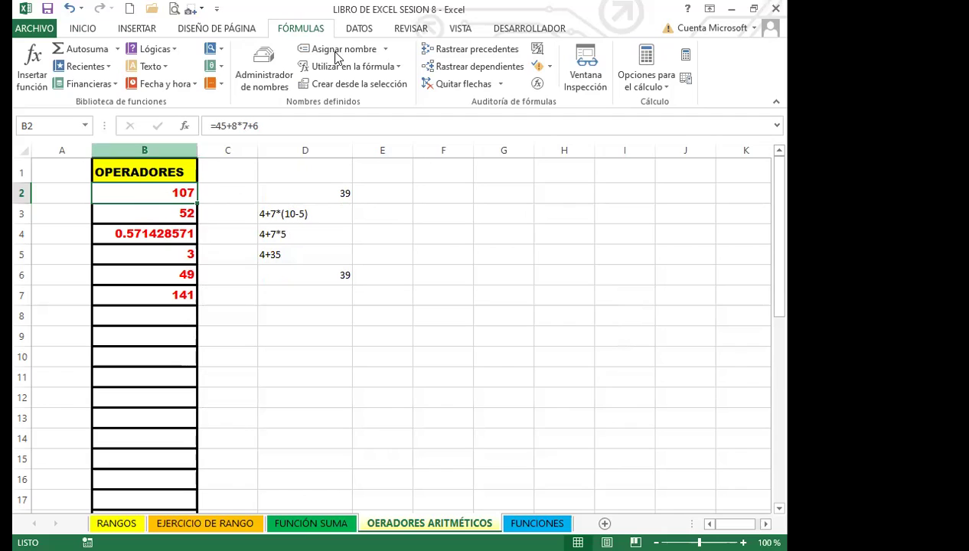
pyautogui.click(538, 84)
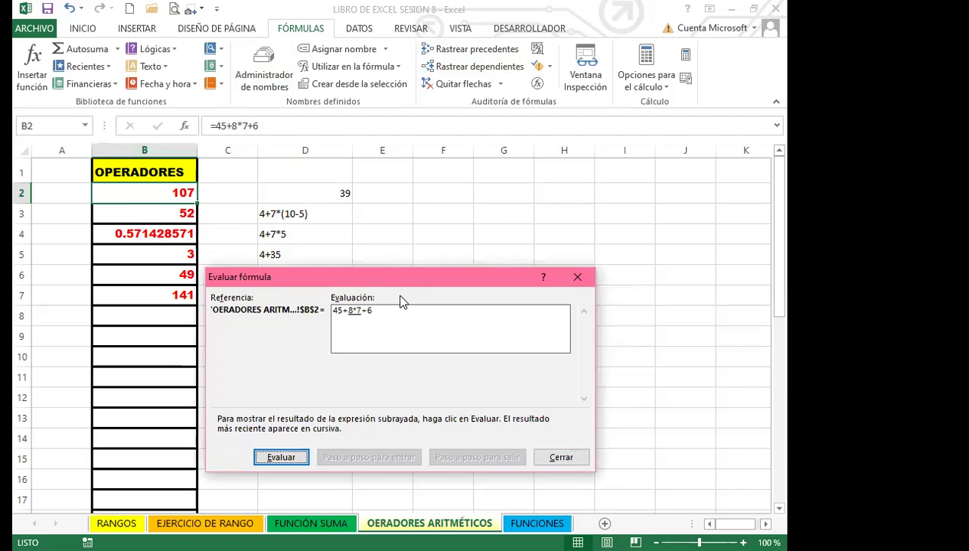
pyautogui.moveTo(407, 285); pyautogui.dragTo(465, 197)
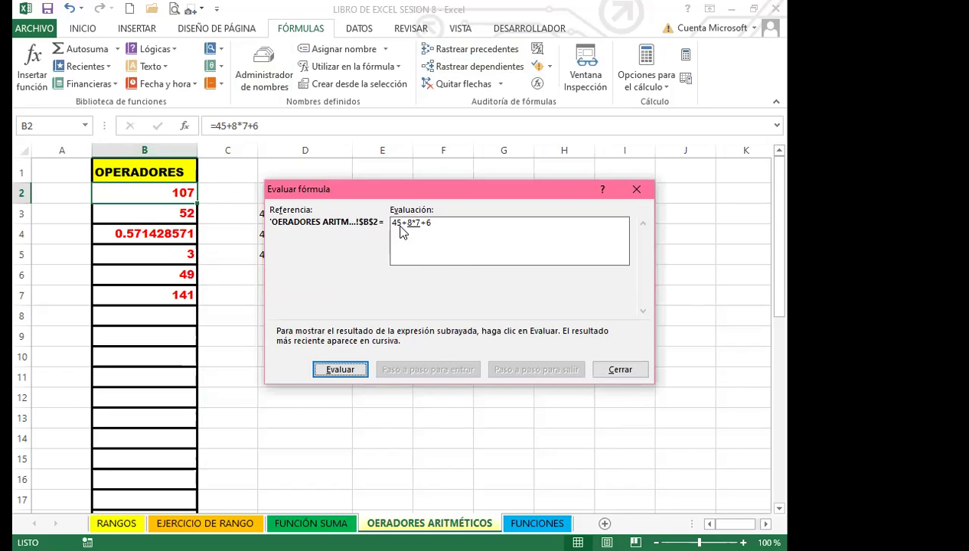
pyautogui.click(342, 372)
pyautogui.click(342, 372)
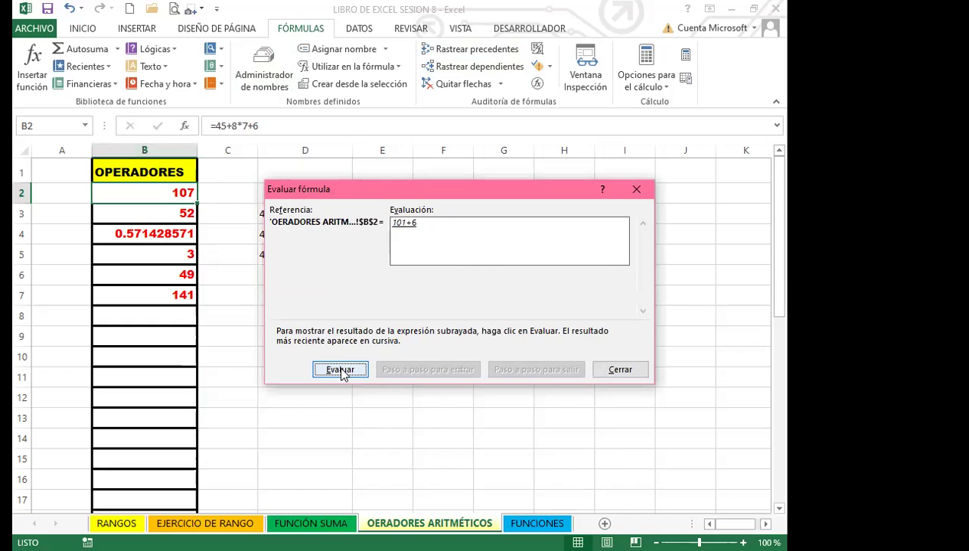
pyautogui.click(341, 372)
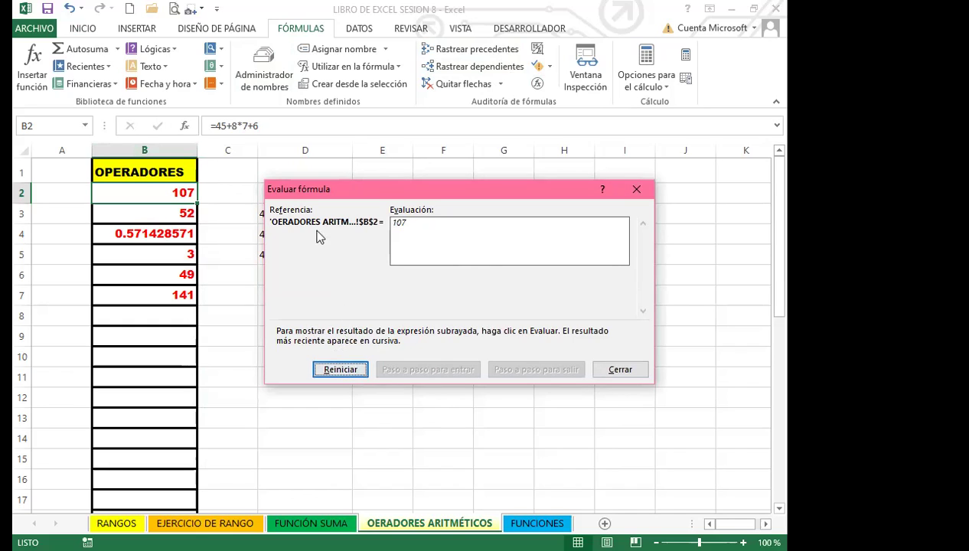
pyautogui.click(635, 191)
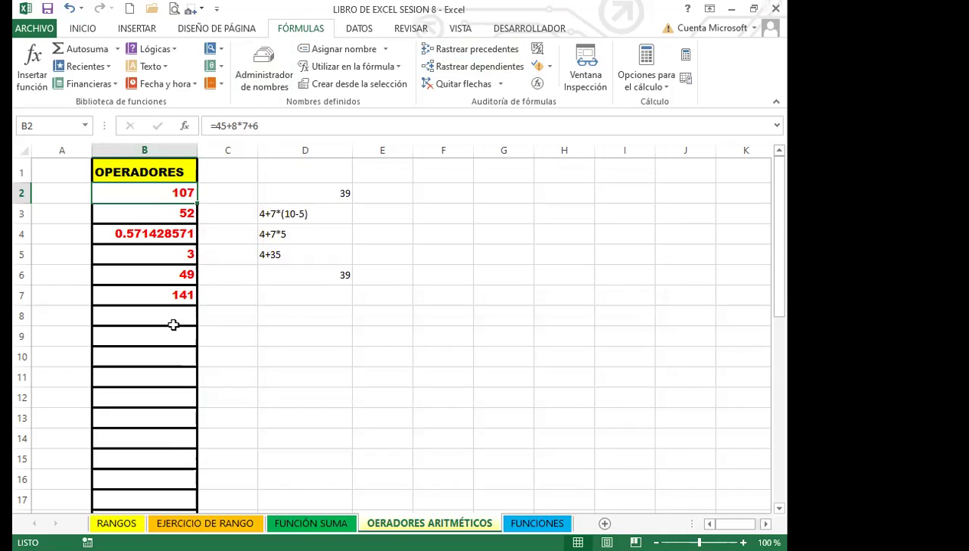
# Enter the combined division and multiplication formula =45/7*5/4 in B8
pyautogui.click(174, 323)
pyautogui.write('=')
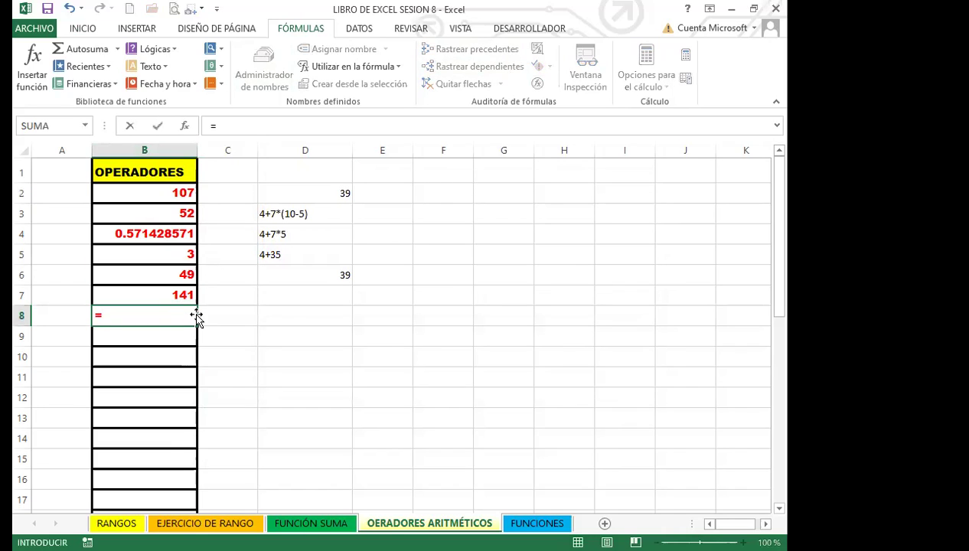
pyautogui.write('45')
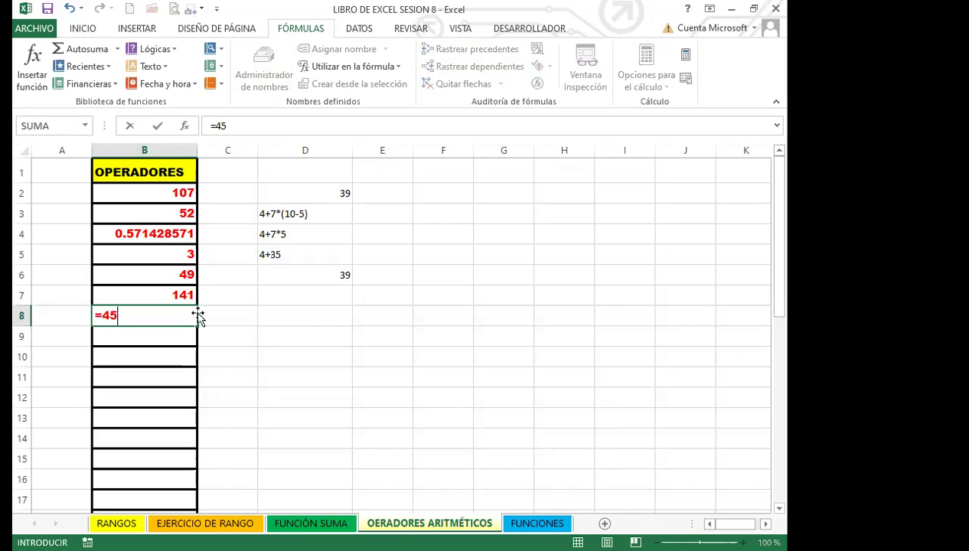
pyautogui.write('/7*5/4')
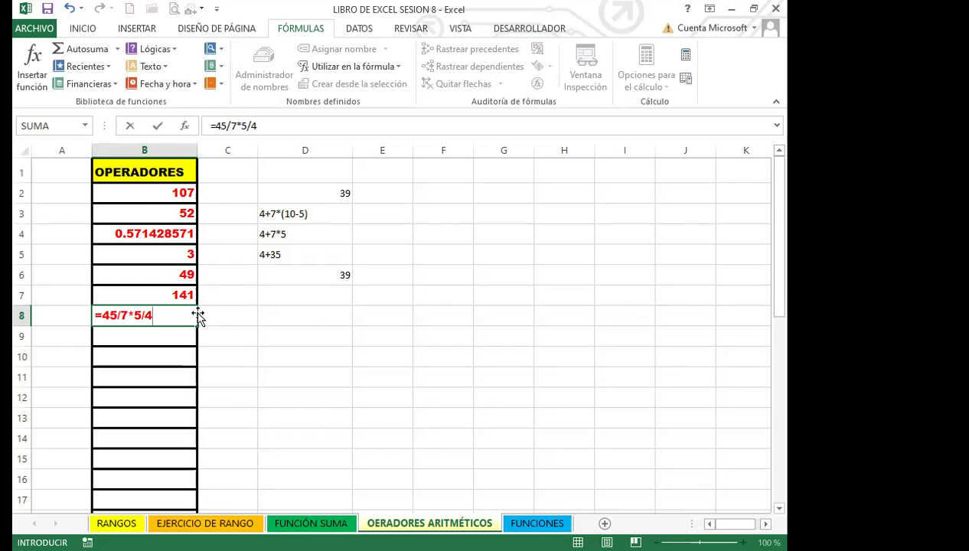
pyautogui.press('Return')
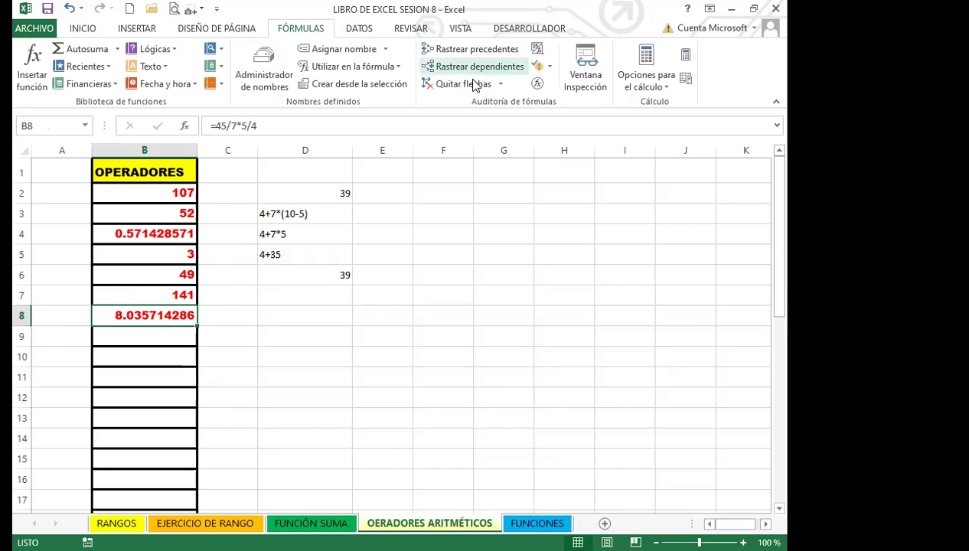
# Evaluate the division and multiplication formula in B8 step by step through to its final result
pyautogui.click(537, 84)
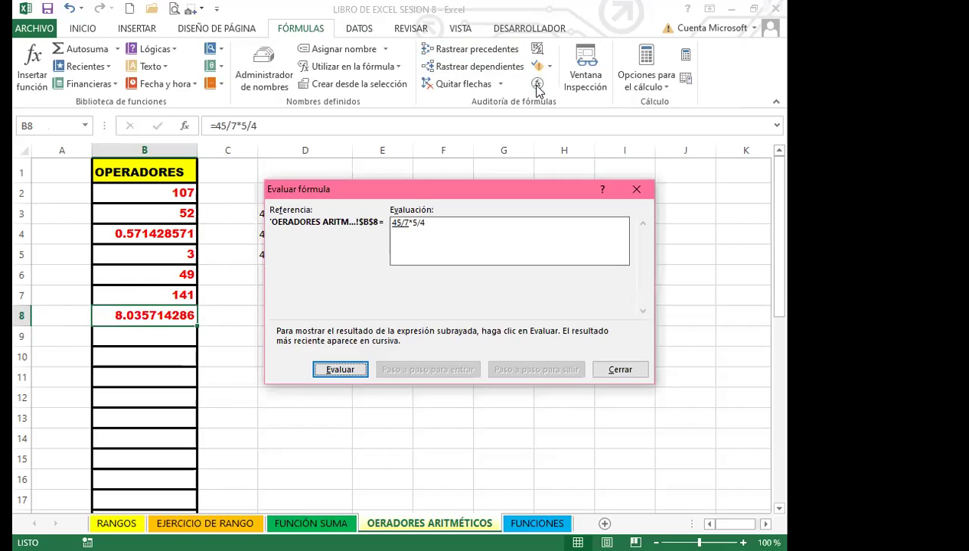
pyautogui.click(339, 373)
pyautogui.click(341, 370)
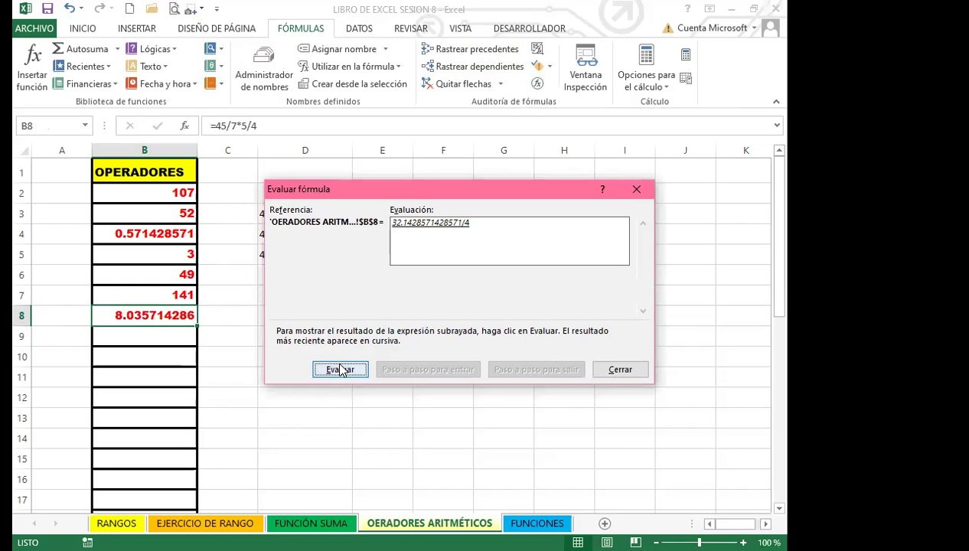
pyautogui.click(342, 370)
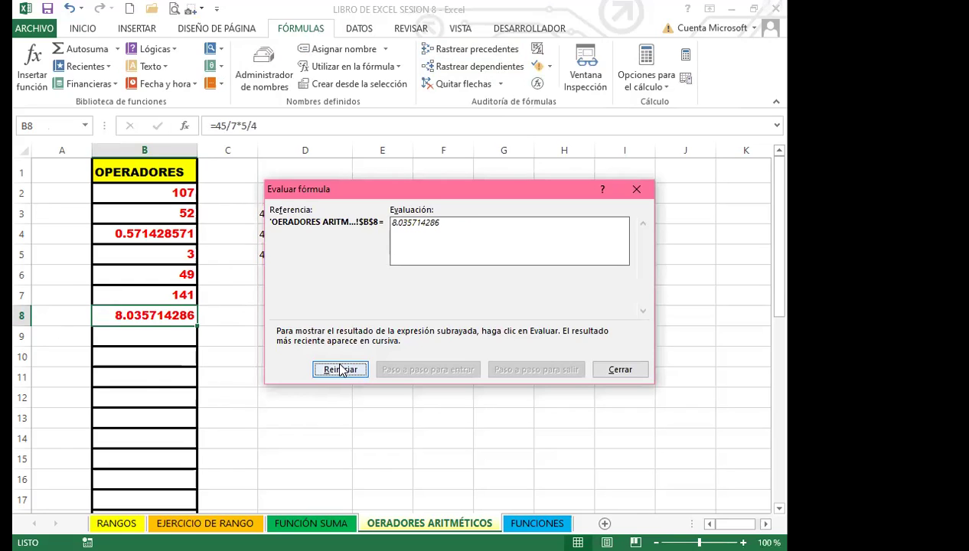
pyautogui.click(638, 191)
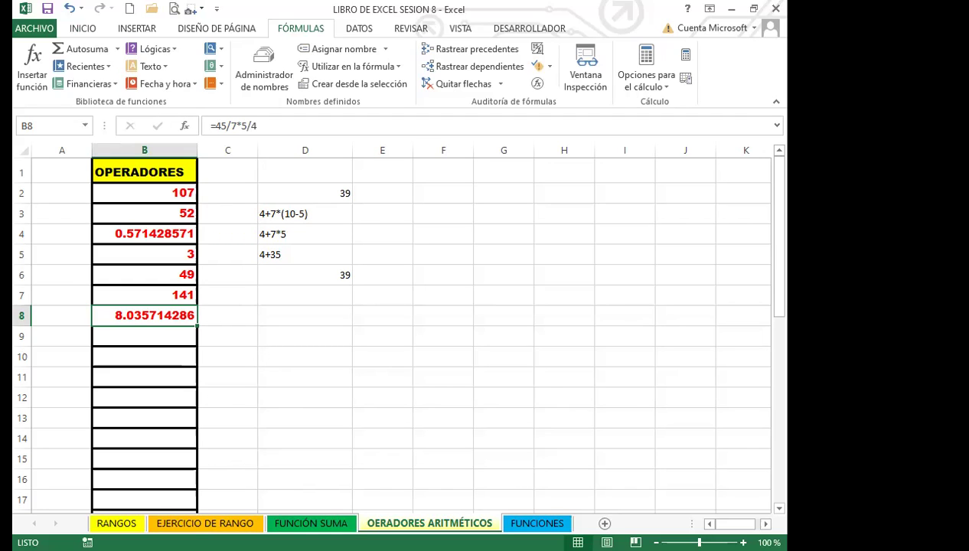
pyautogui.click(218, 274)
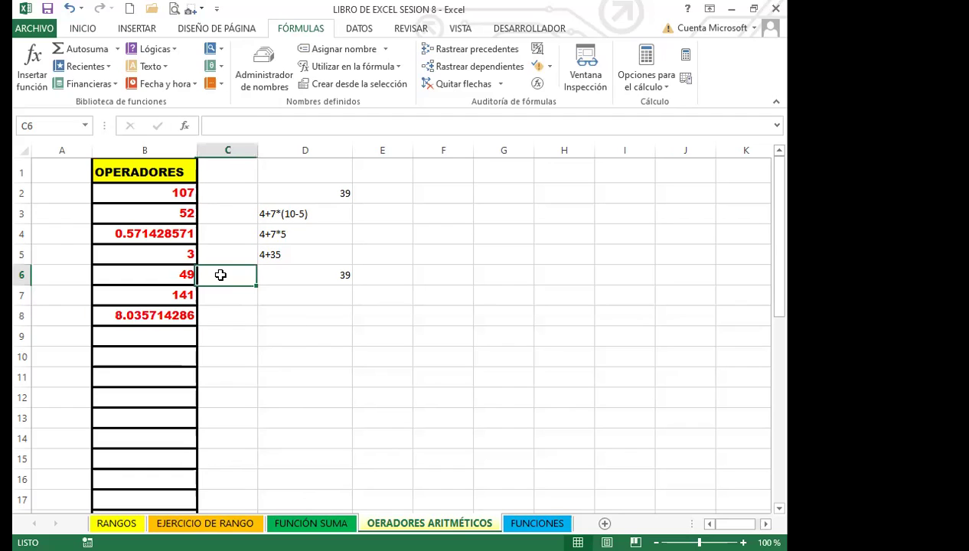
pyautogui.click(160, 312)
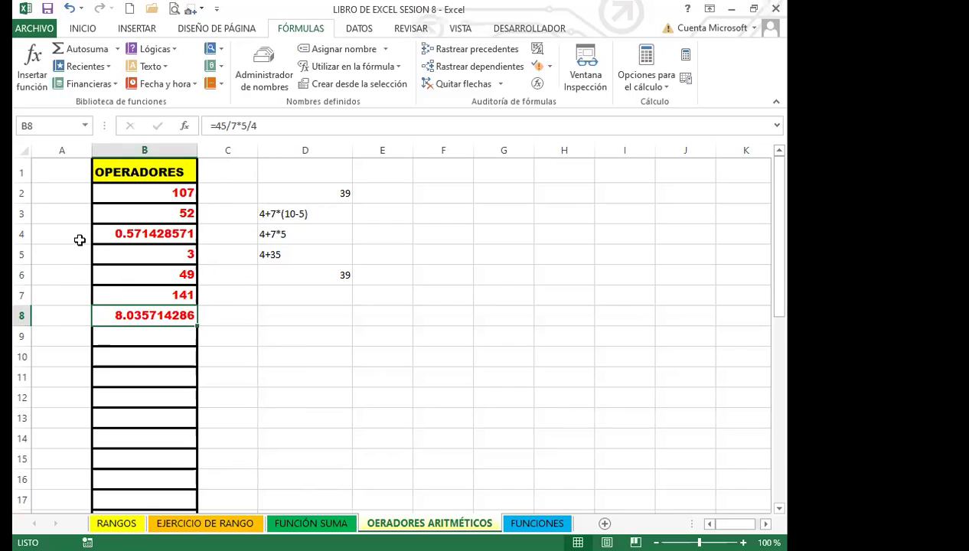
pyautogui.click(142, 329)
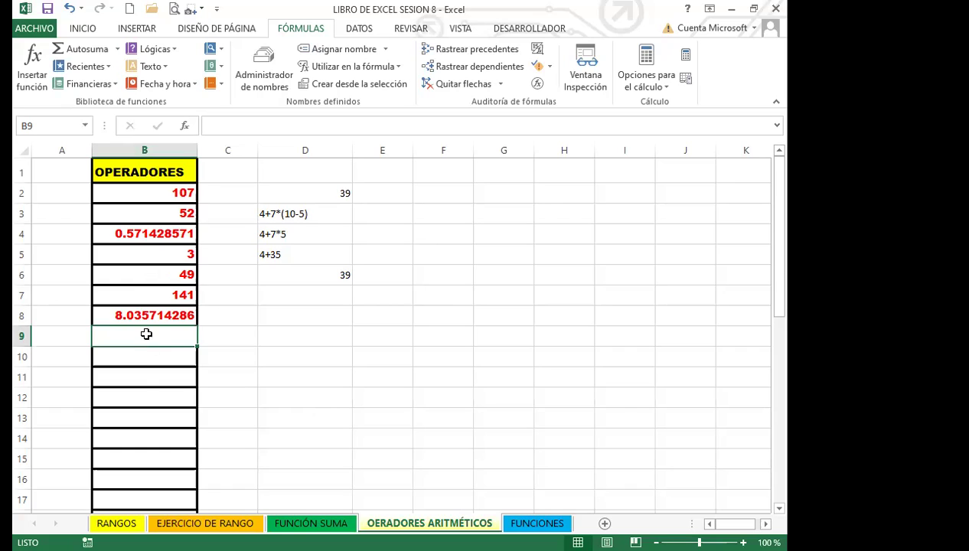
# Examine the exercise's number pairs in columns B and C, from row 24 to row 33
pyautogui.scroll(-6, 143, 413)
pyautogui.scroll(6, 163, 346)
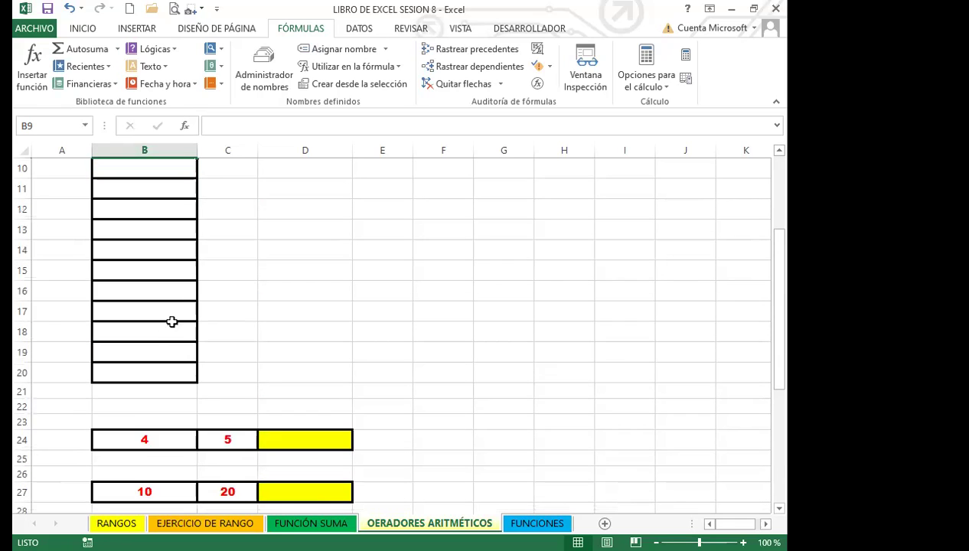
pyautogui.scroll(-6, 214, 335)
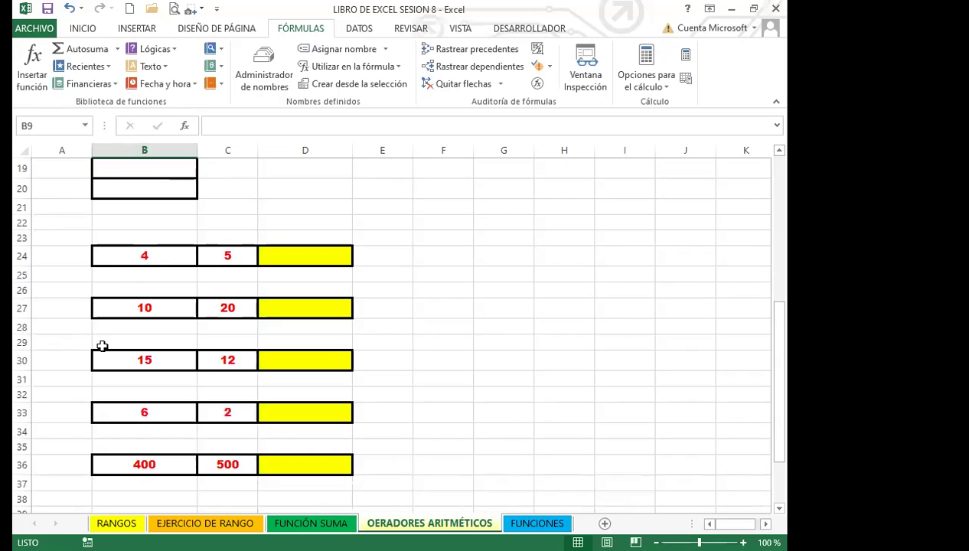
pyautogui.click(147, 256)
pyautogui.click(214, 250)
pyautogui.click(154, 257)
pyautogui.click(205, 254)
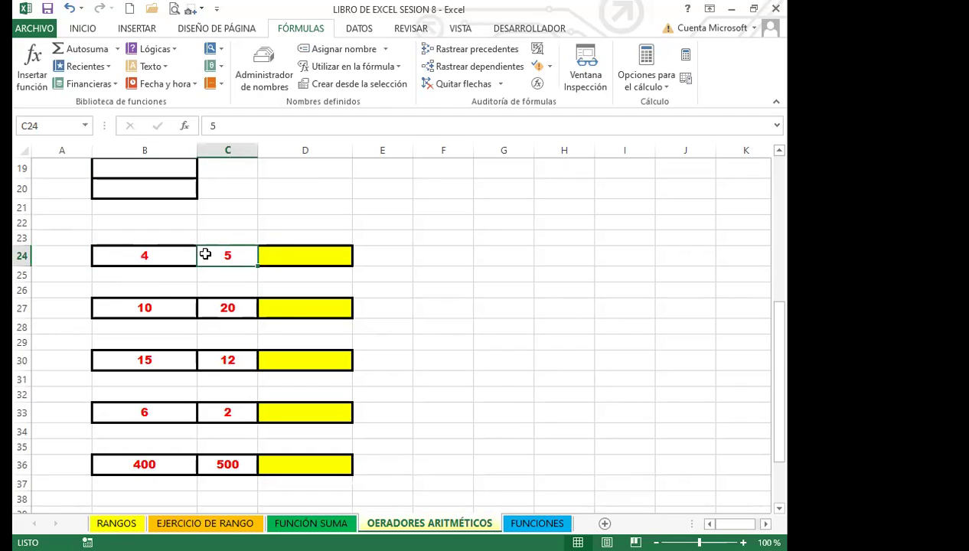
pyautogui.click(147, 309)
pyautogui.click(217, 305)
pyautogui.click(158, 359)
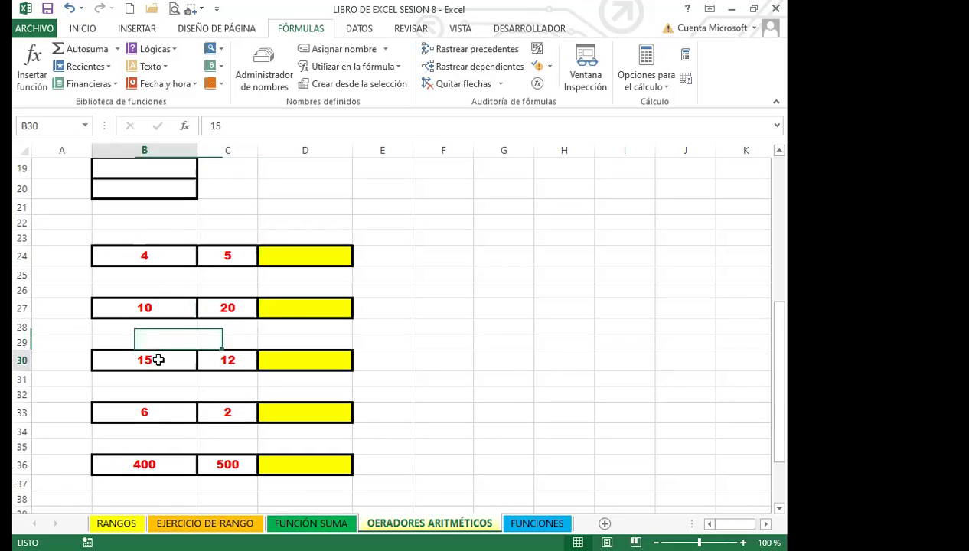
pyautogui.click(220, 358)
pyautogui.click(157, 426)
pyautogui.click(218, 410)
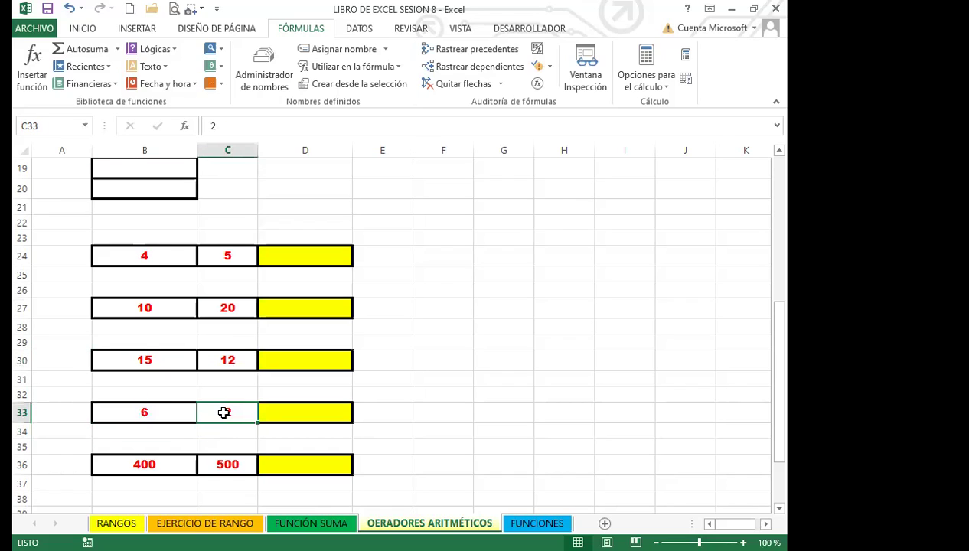
# Enter a formula in D24 that divides B24 by C24 using cell references
pyautogui.click(295, 254)
pyautogui.write('=')
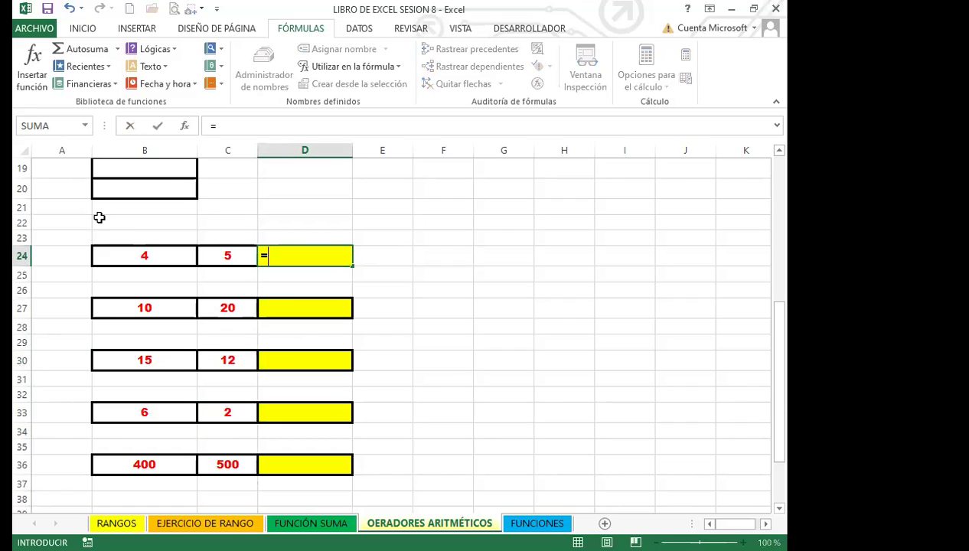
pyautogui.click(136, 256)
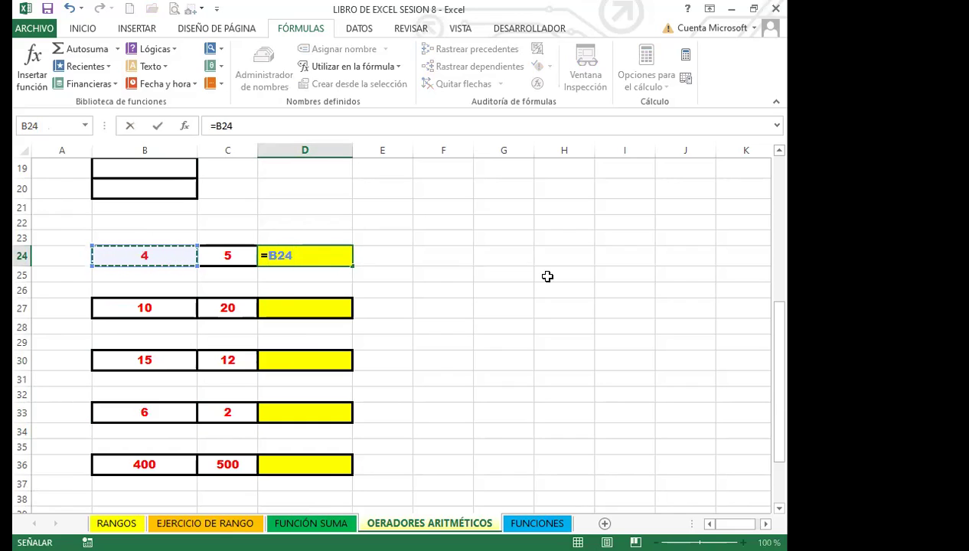
pyautogui.write('/')
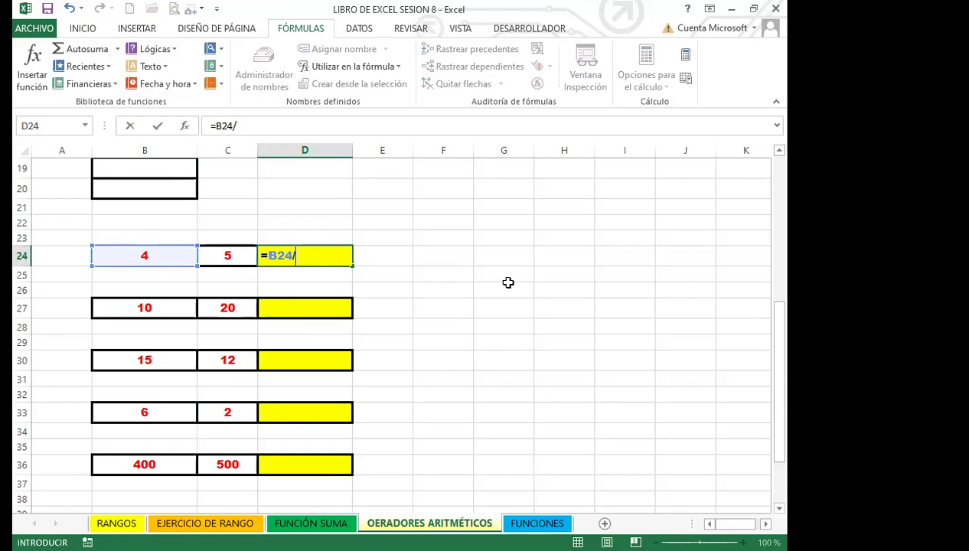
pyautogui.click(216, 256)
pyautogui.press('Return')
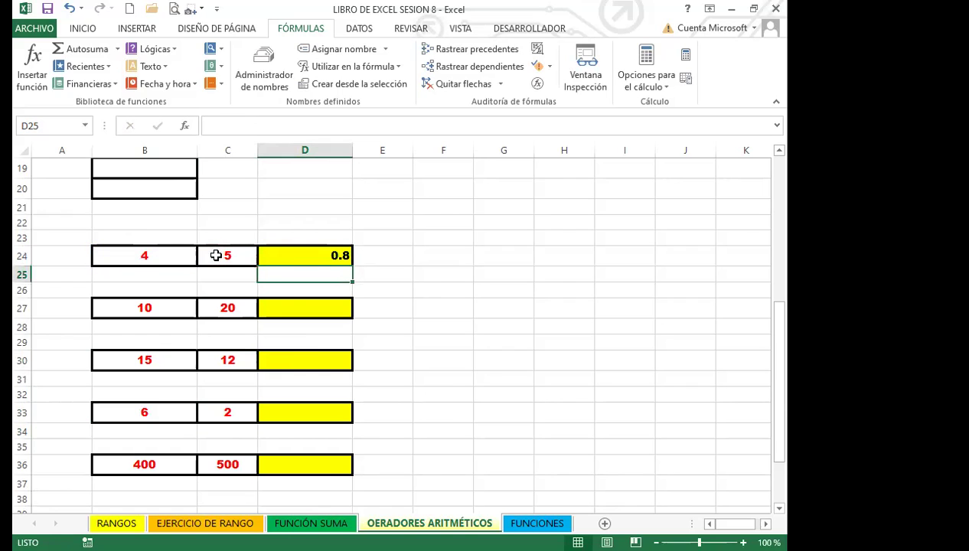
# Enter the addition formula =B27+C27 in the yellow result cell D27
pyautogui.click(336, 314)
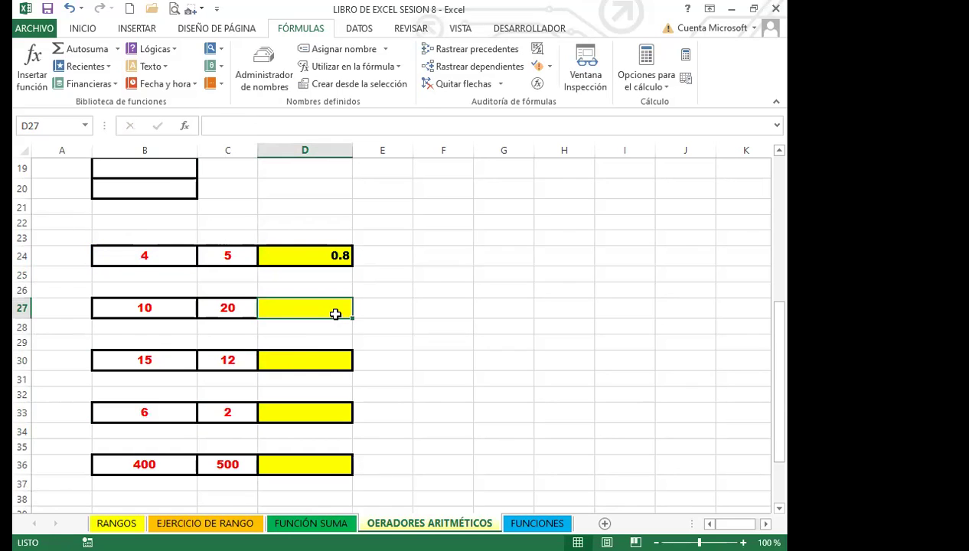
pyautogui.write('=')
pyautogui.click(128, 306)
pyautogui.write('+')
pyautogui.click(224, 306)
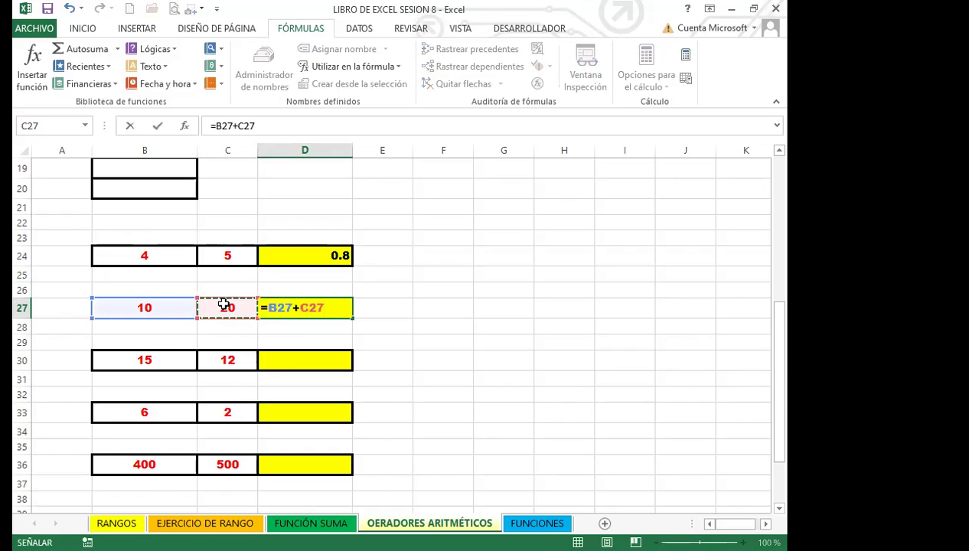
pyautogui.press('Return')
# Begin a formula in the yellow result cell D30 with a reference to B30
pyautogui.click(301, 361)
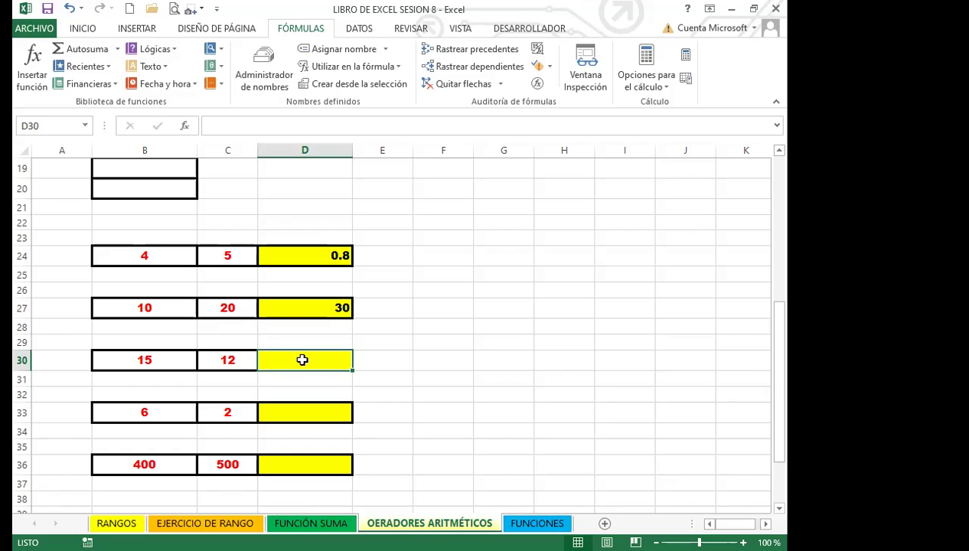
pyautogui.write('=')
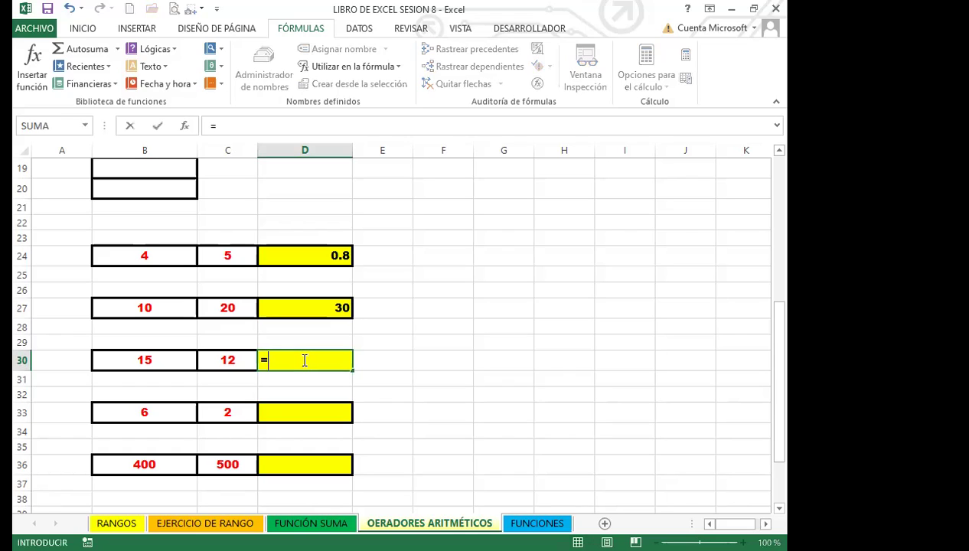
pyautogui.click(163, 359)
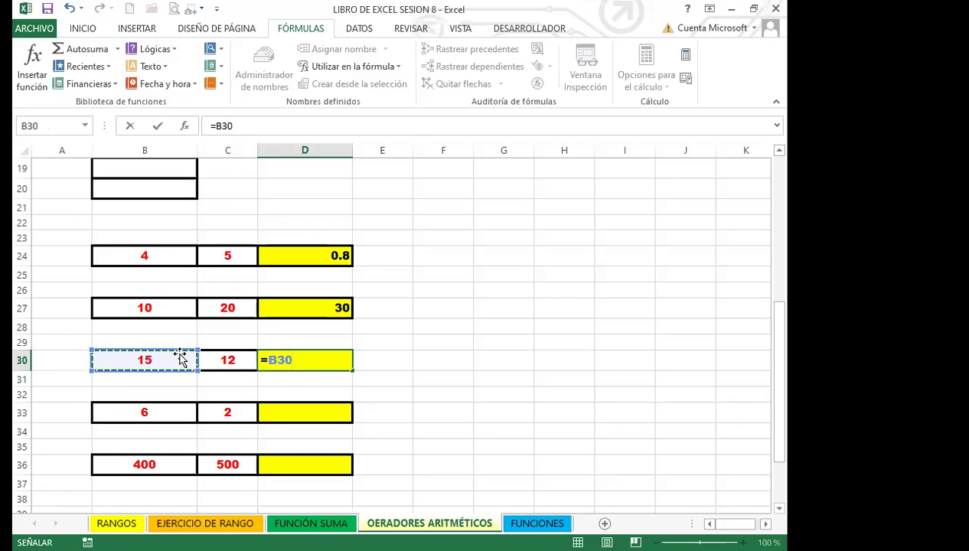
# Complete the formula in D30 so it raises B30 to the power of C30: =B30^C30
pyautogui.write('^')
pyautogui.click(226, 360)
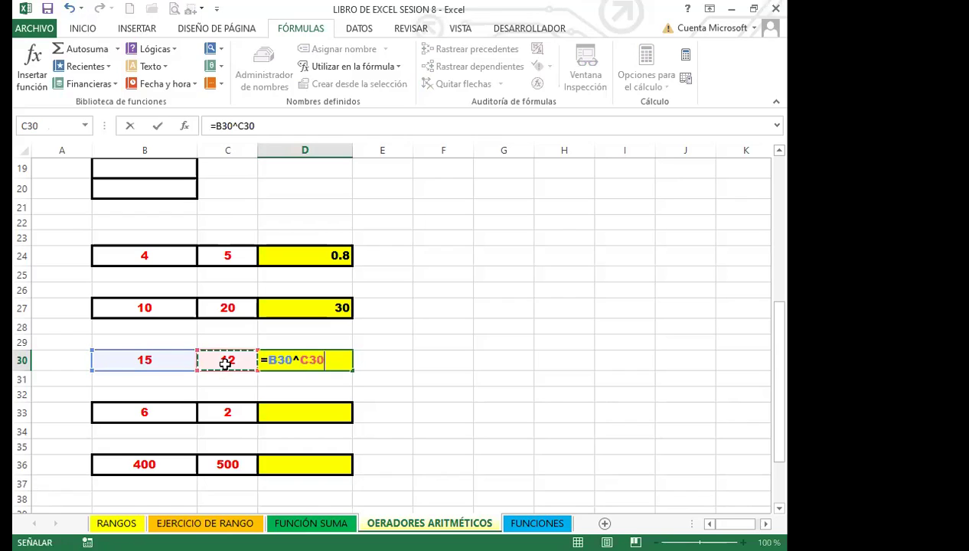
pyautogui.press('Return')
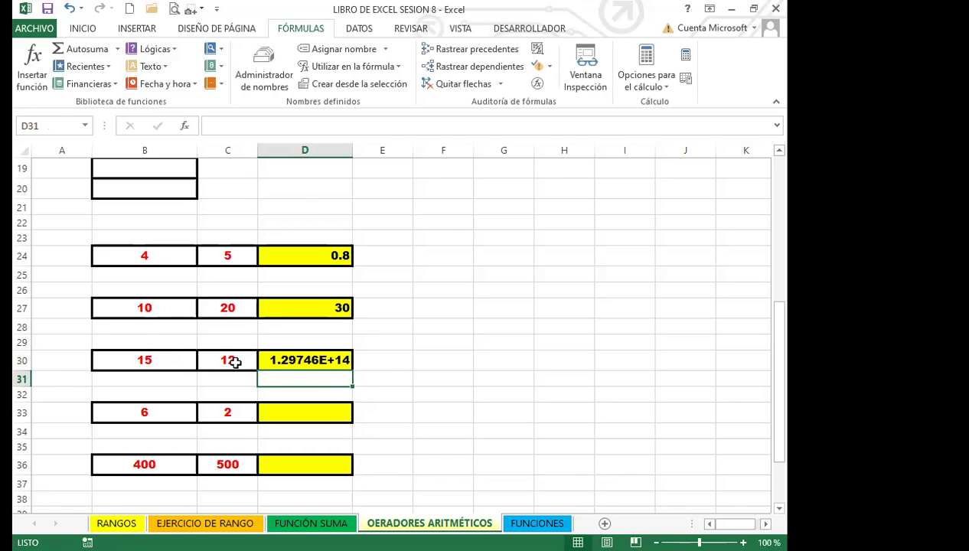
# Trace the precedents of the exponent formula in D30 and remove the tracing arrows
pyautogui.click(281, 363)
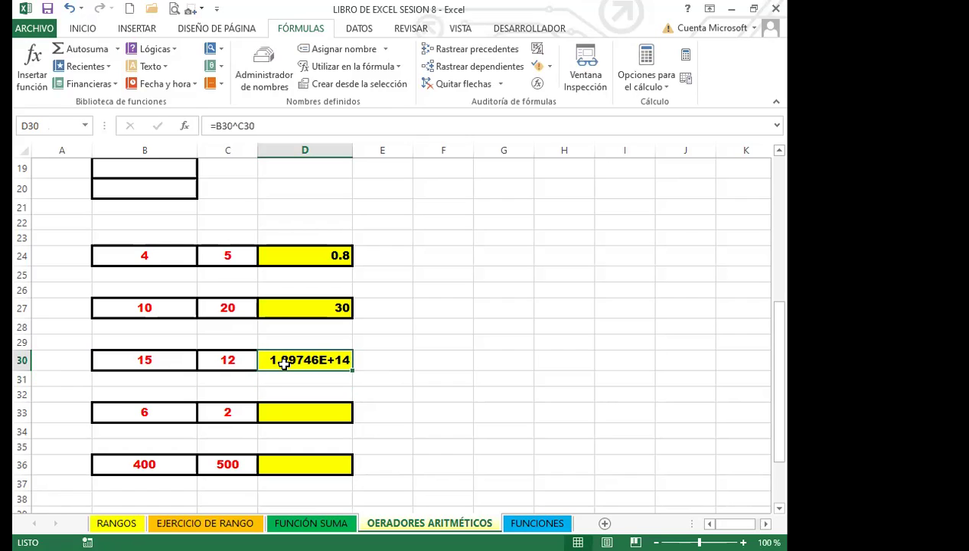
pyautogui.click(463, 51)
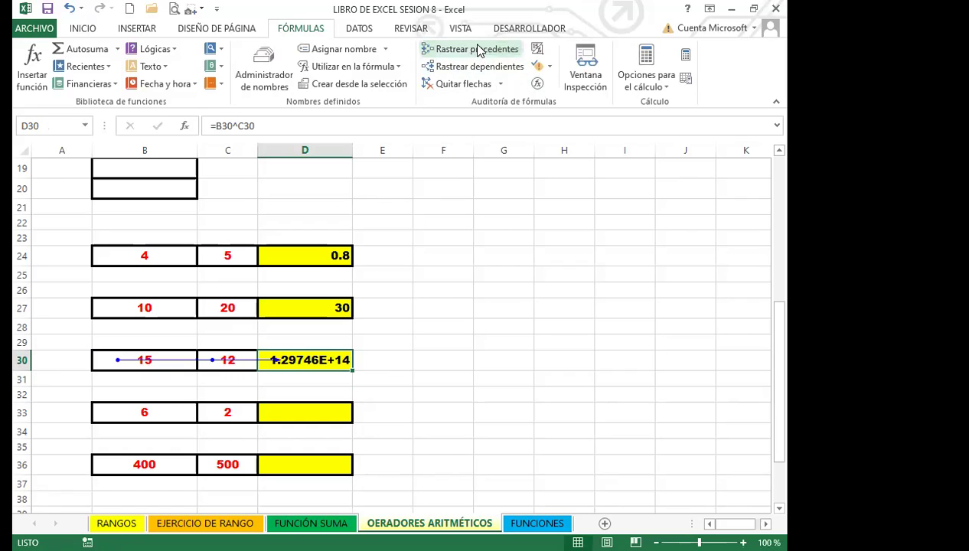
pyautogui.click(462, 86)
# Evaluate the formula in D30 step by step through to its result and close the evaluation
pyautogui.click(536, 90)
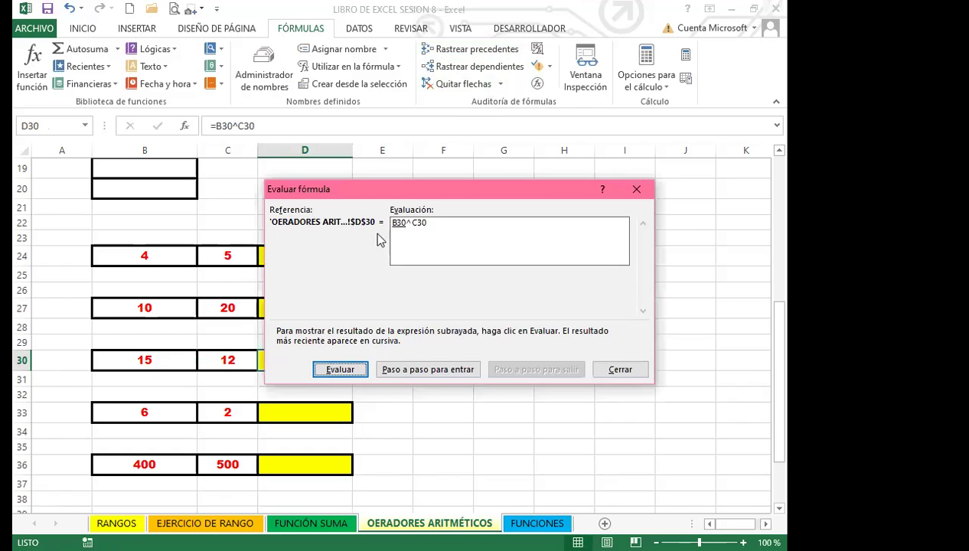
pyautogui.click(337, 369)
pyautogui.click(345, 370)
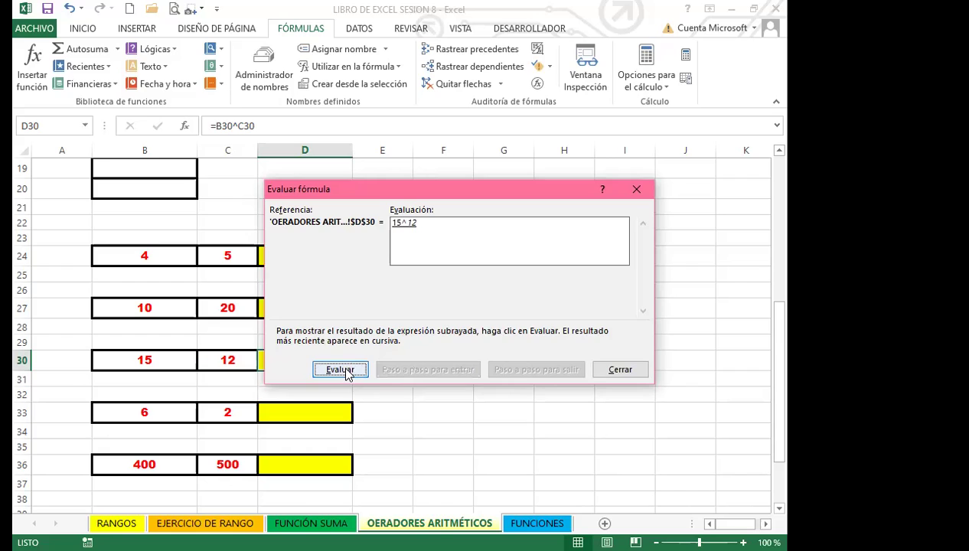
pyautogui.click(345, 371)
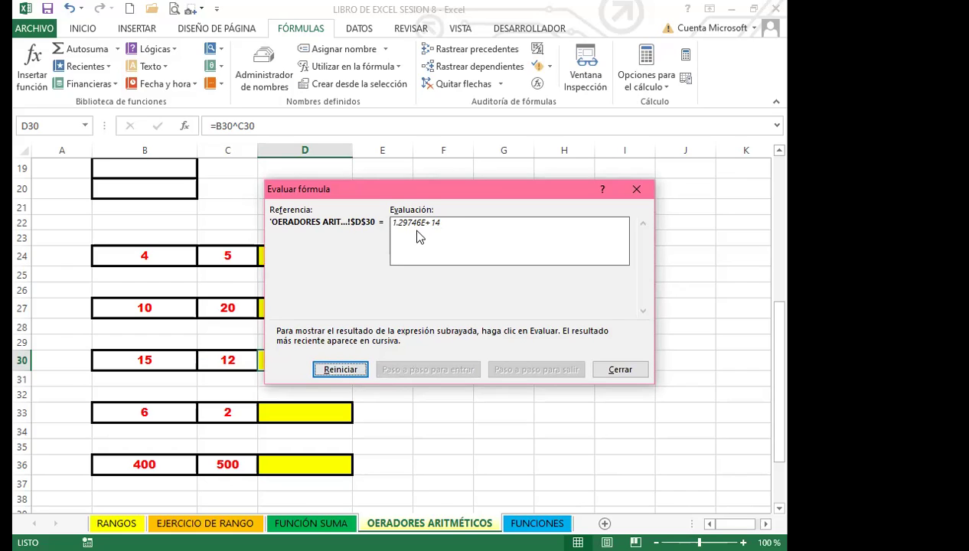
pyautogui.click(636, 188)
# Try a wider column D and undo the width change
pyautogui.moveTo(352, 150); pyautogui.dragTo(400, 152)
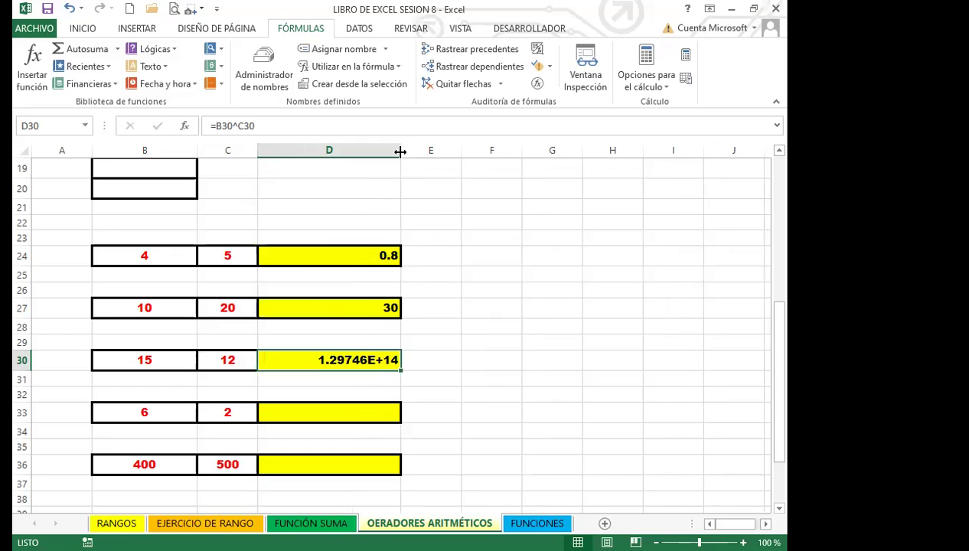
pyautogui.hotkey('ctrl', 'z')
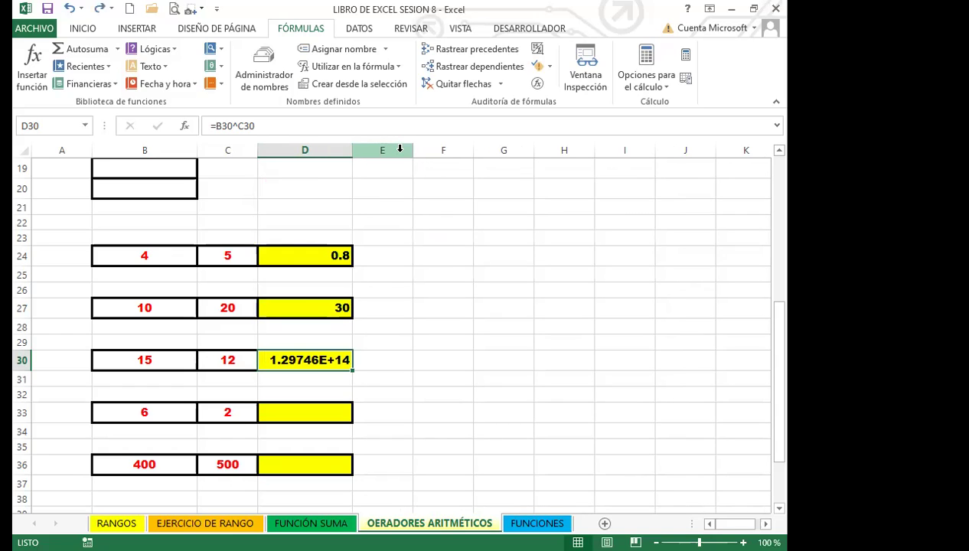
# Enter a subtraction formula in D33 that takes C33 away from B33: =B33-C33
pyautogui.click(308, 414)
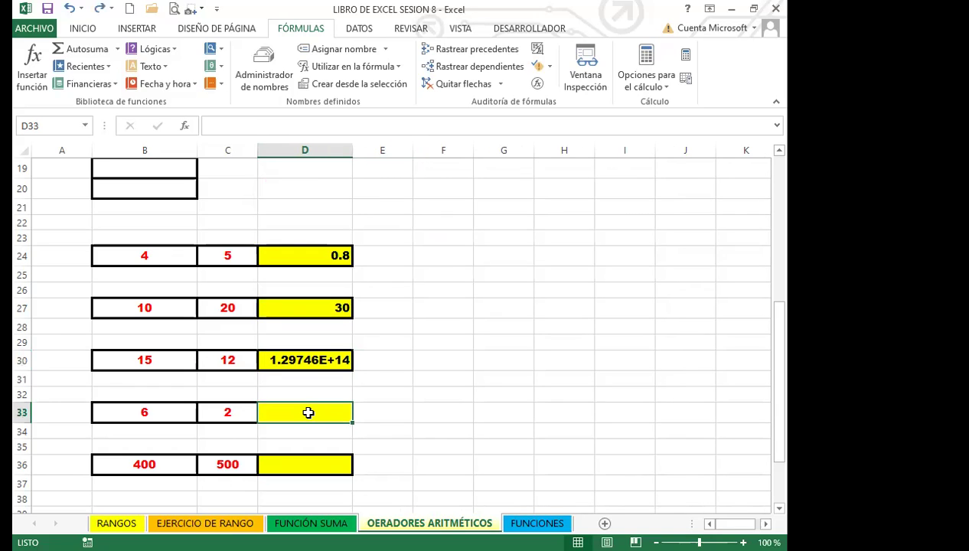
pyautogui.write('=')
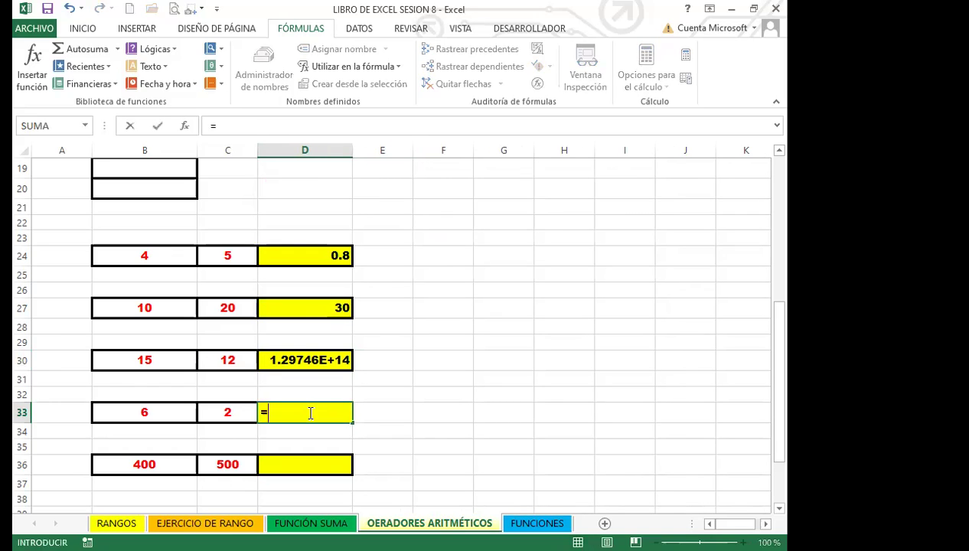
pyautogui.click(183, 413)
pyautogui.write('-')
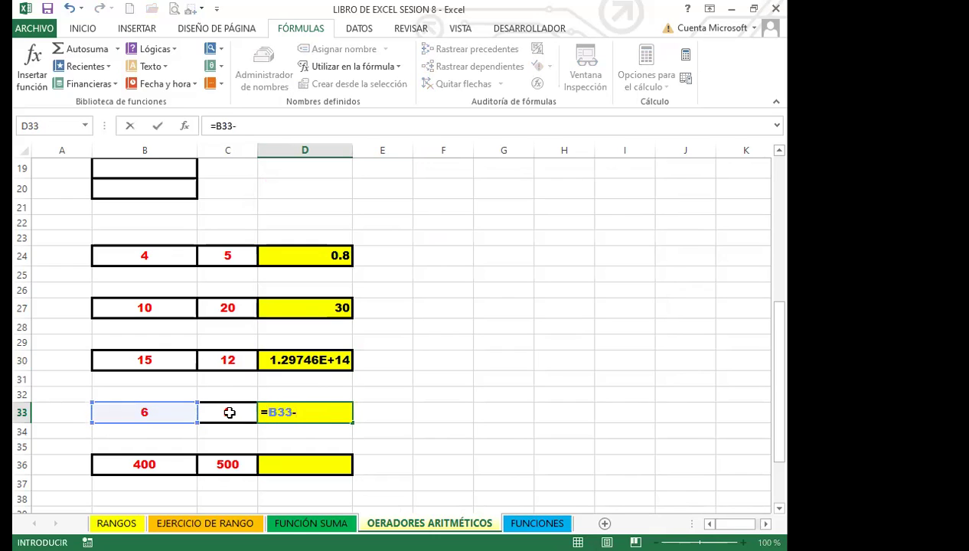
pyautogui.click(229, 412)
pyautogui.press('Return')
# Enter a multiplication formula in D36 for the two values in its row: =B36*C36
pyautogui.click(302, 465)
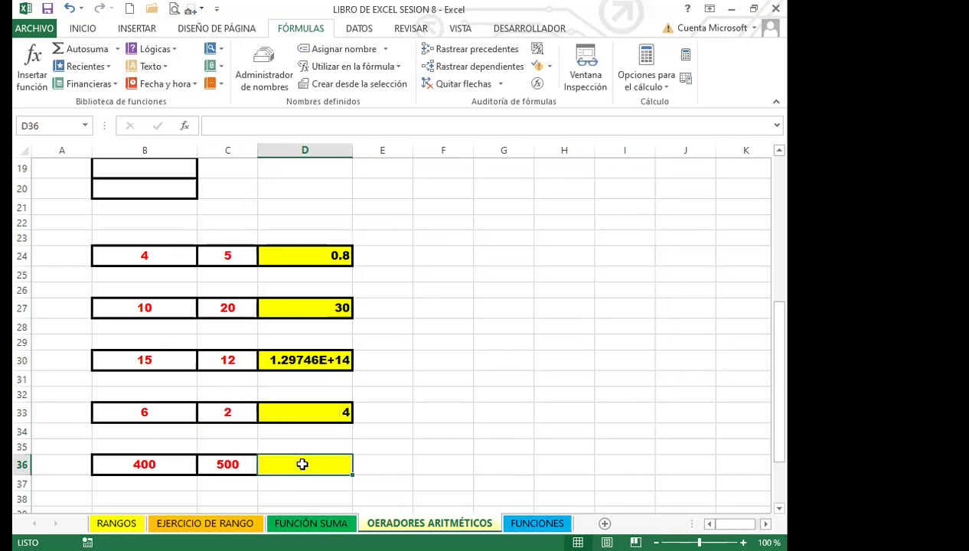
pyautogui.write('?')
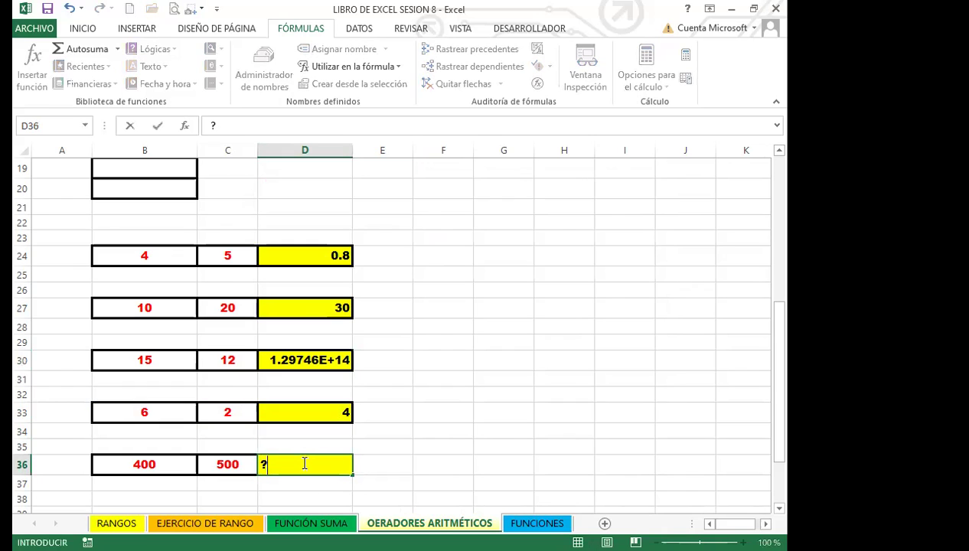
pyautogui.press('BackSpace')
pyautogui.write('=')
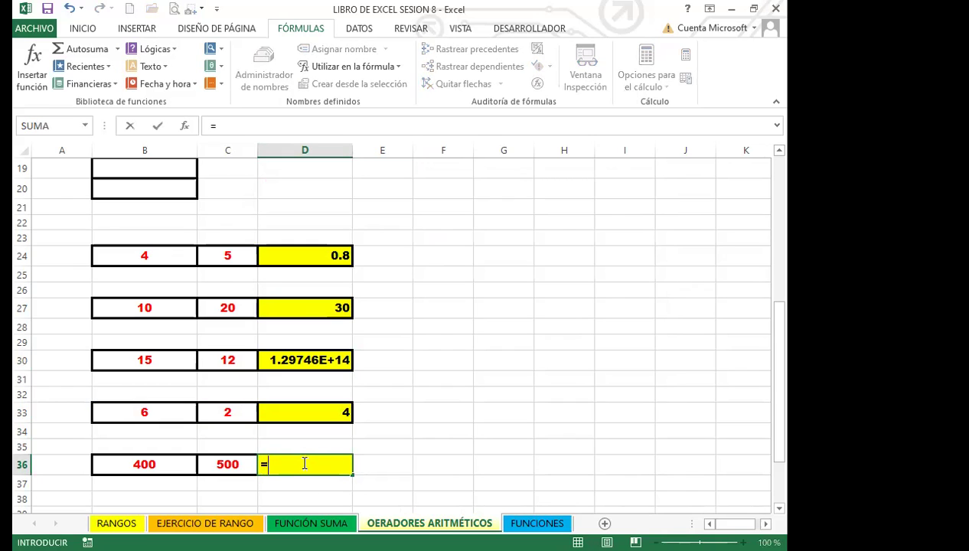
pyautogui.click(126, 464)
pyautogui.write('*')
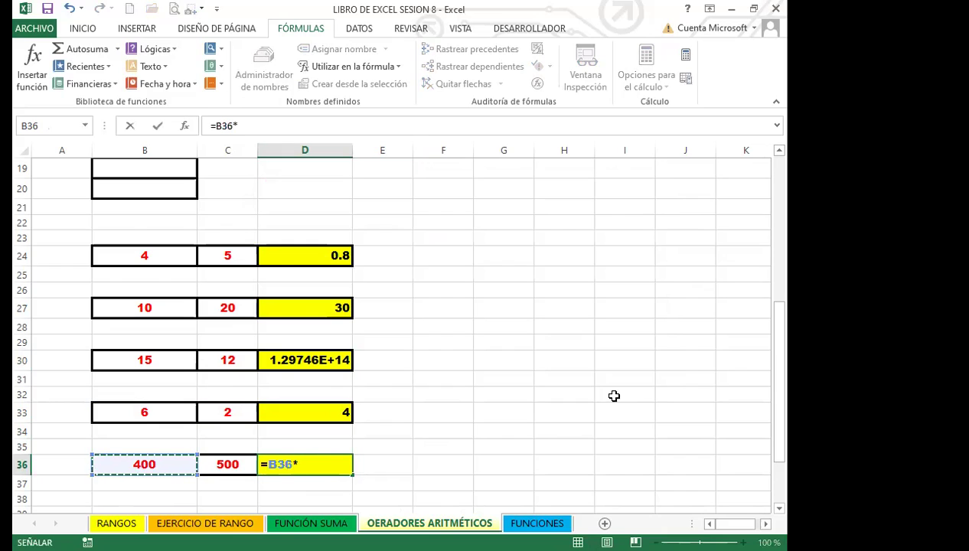
pyautogui.click(217, 462)
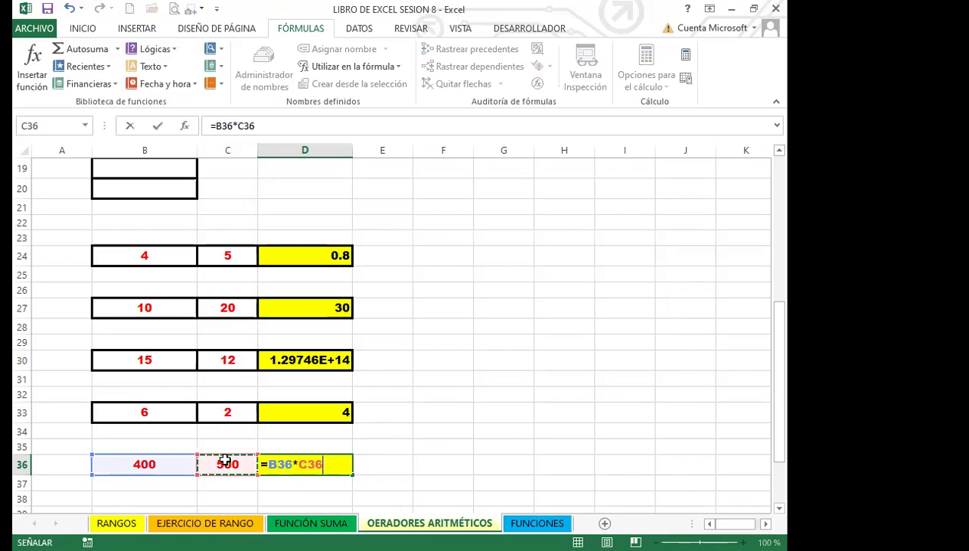
pyautogui.press('Return')
pyautogui.click(278, 463)
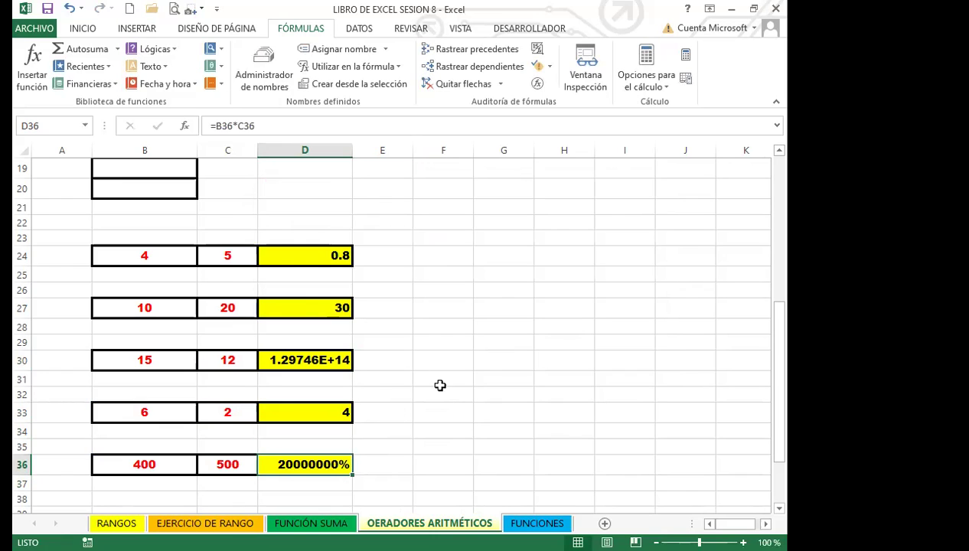
# Copy the formatting of the blank cell G30 onto D36 to clear its percentage format
pyautogui.click(490, 364)
pyautogui.click(81, 30)
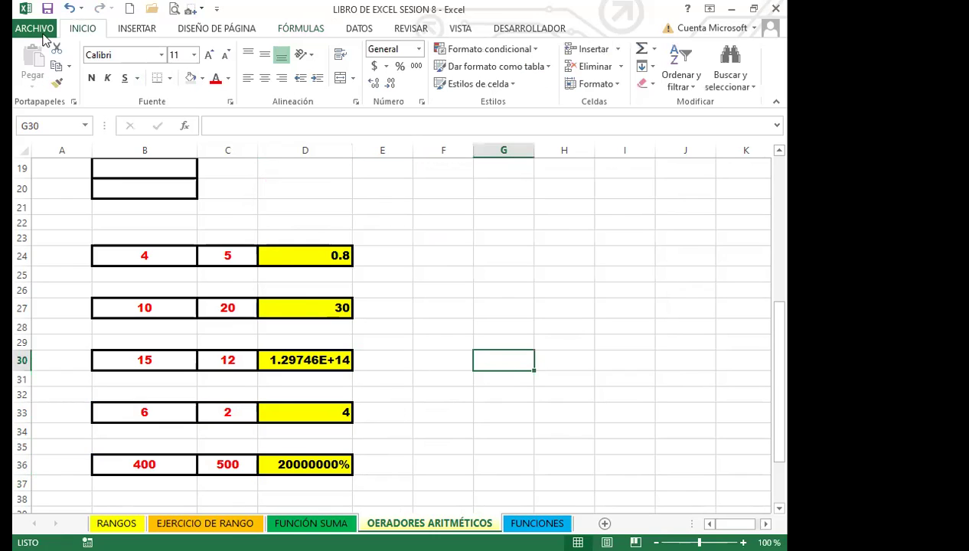
pyautogui.click(57, 82)
pyautogui.click(297, 464)
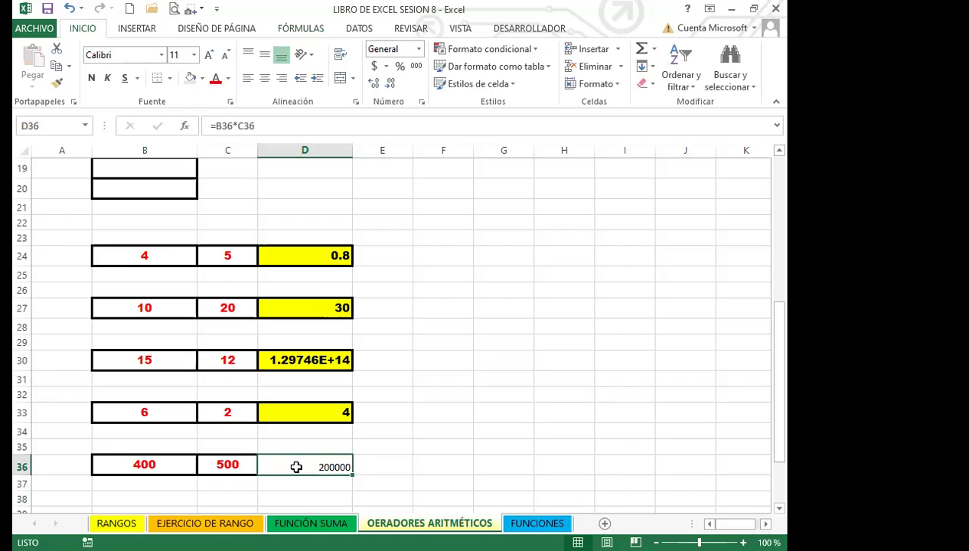
# Copy the formatting of D33 onto D36 so both result cells share the same style
pyautogui.click(297, 407)
pyautogui.click(57, 82)
pyautogui.click(298, 464)
pyautogui.click(392, 446)
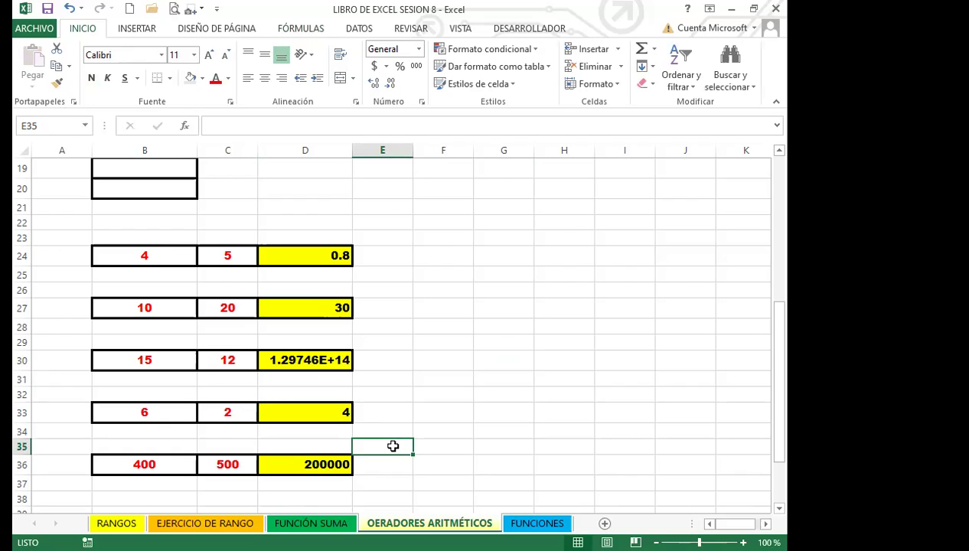
# Enter a formula in G42 that combines the row's values with mixed operators: =B42/C42*D42-E42+F42
pyautogui.scroll(-6, 283, 418)
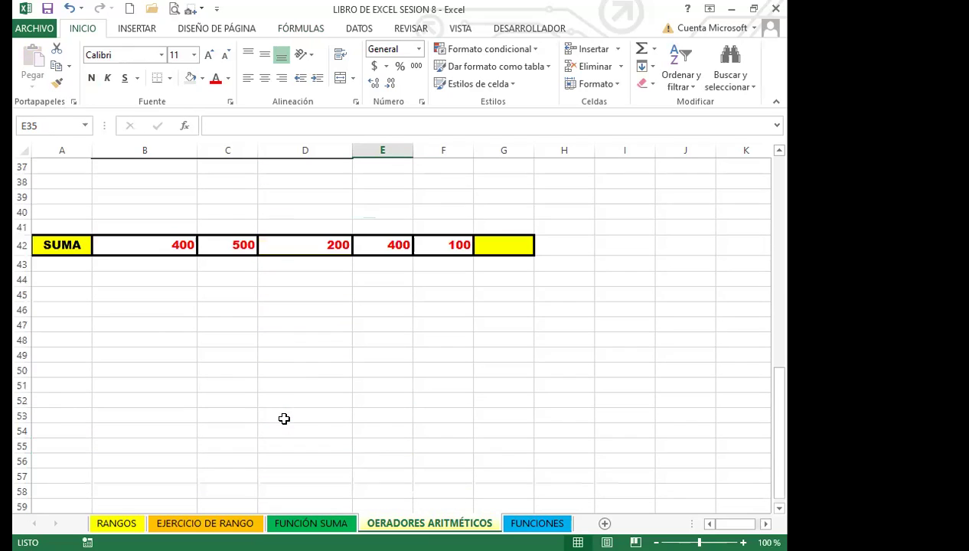
pyautogui.scroll(1, 291, 399)
pyautogui.scroll(-1, 290, 399)
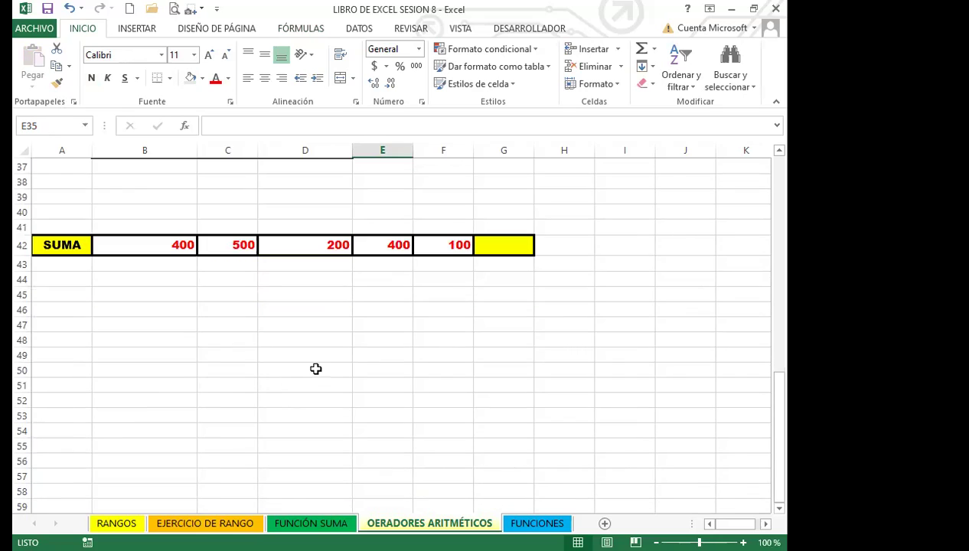
pyautogui.scroll(2, 315, 370)
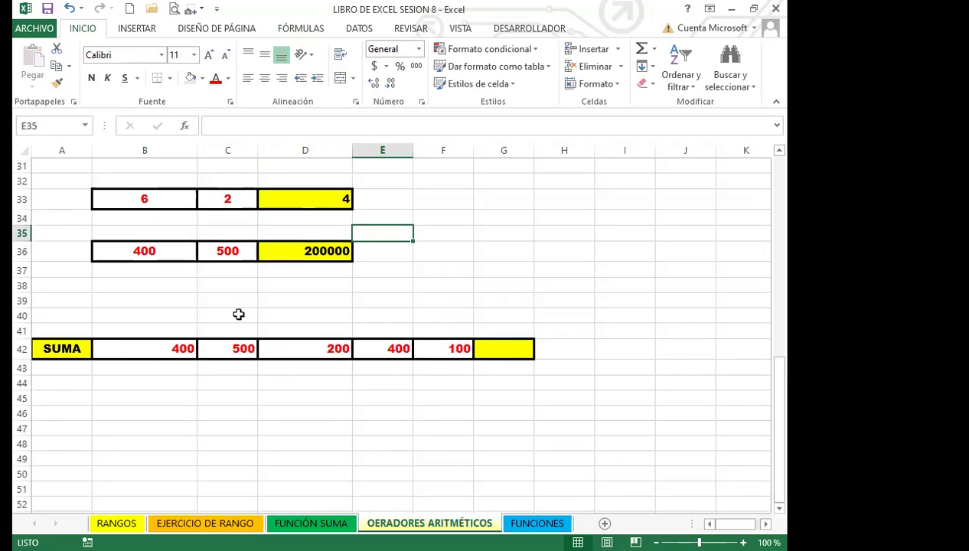
pyautogui.click(502, 351)
pyautogui.write('=')
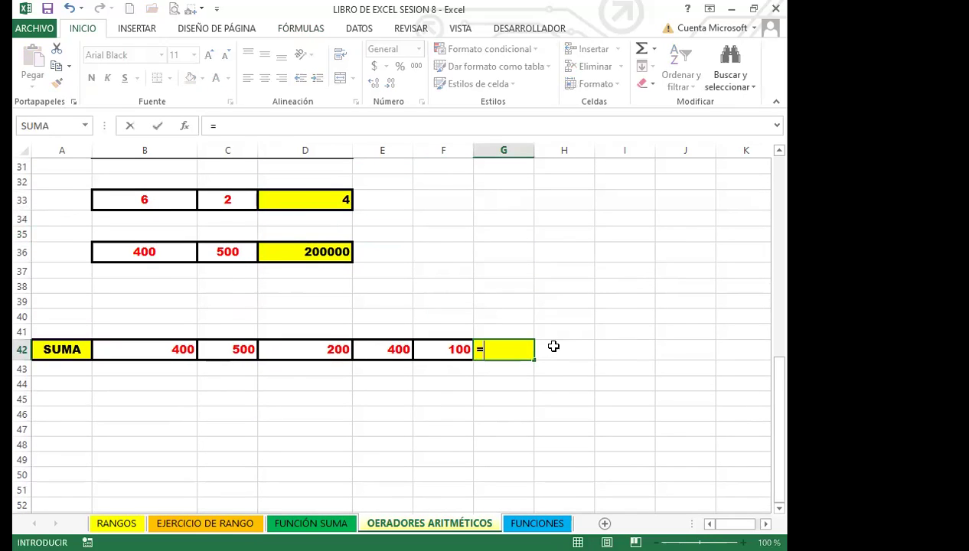
pyautogui.click(165, 349)
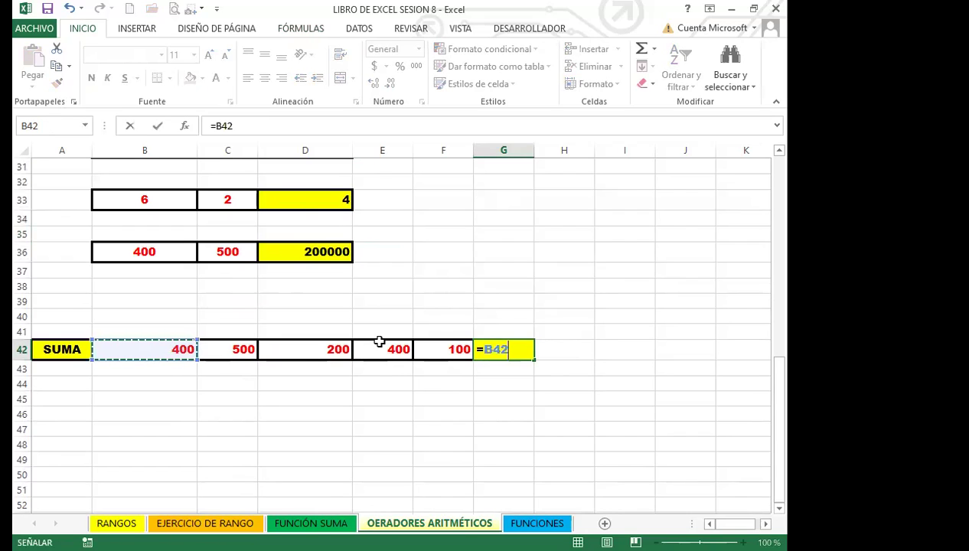
pyautogui.write('/')
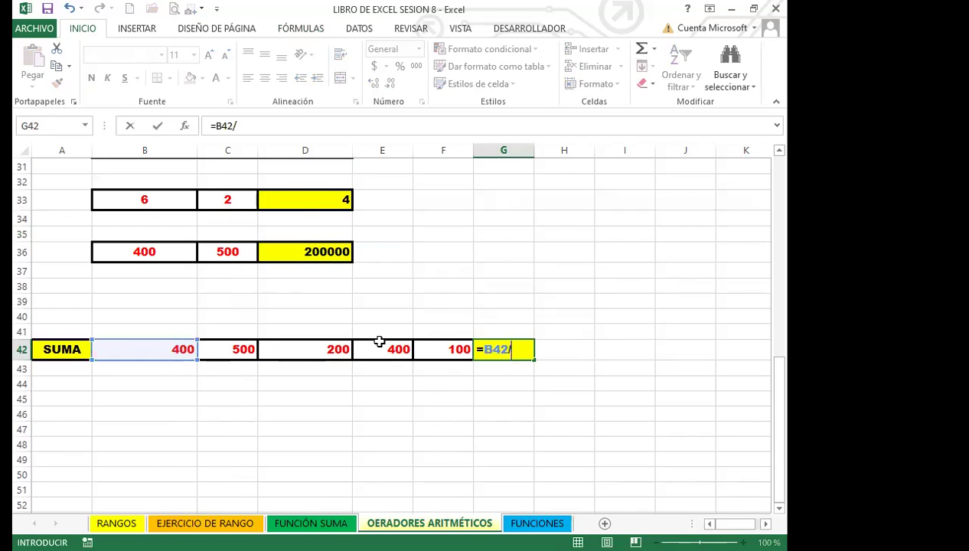
pyautogui.click(221, 350)
pyautogui.write('*')
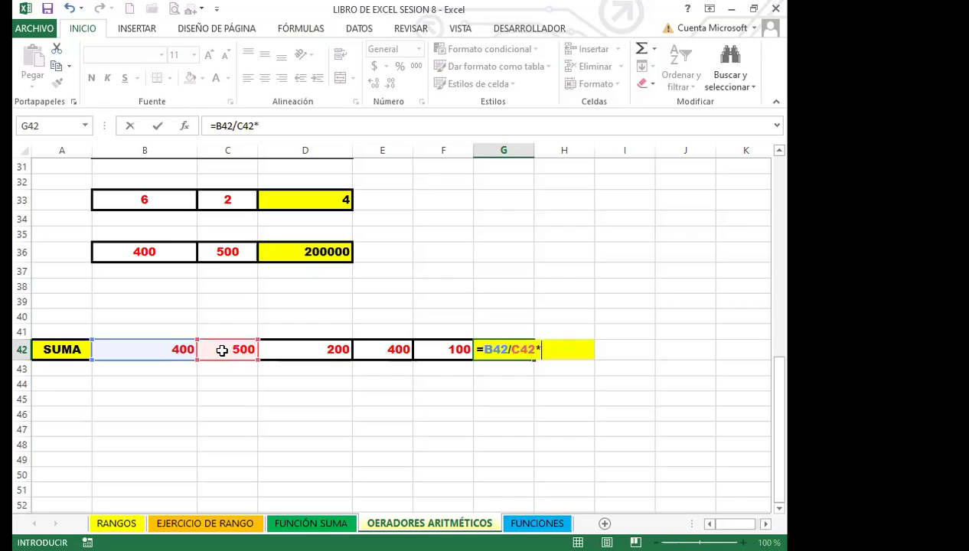
pyautogui.click(295, 349)
pyautogui.write('-')
pyautogui.click(385, 346)
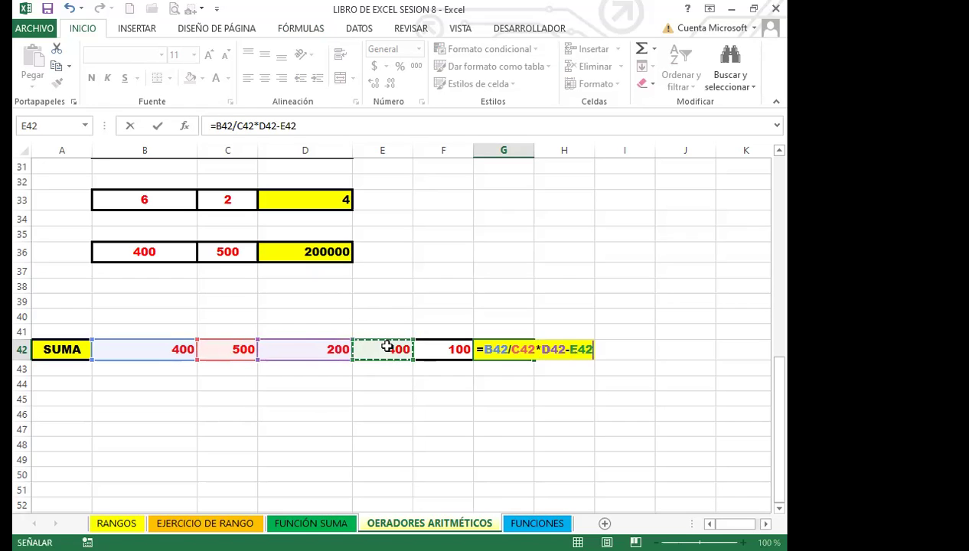
pyautogui.write('+')
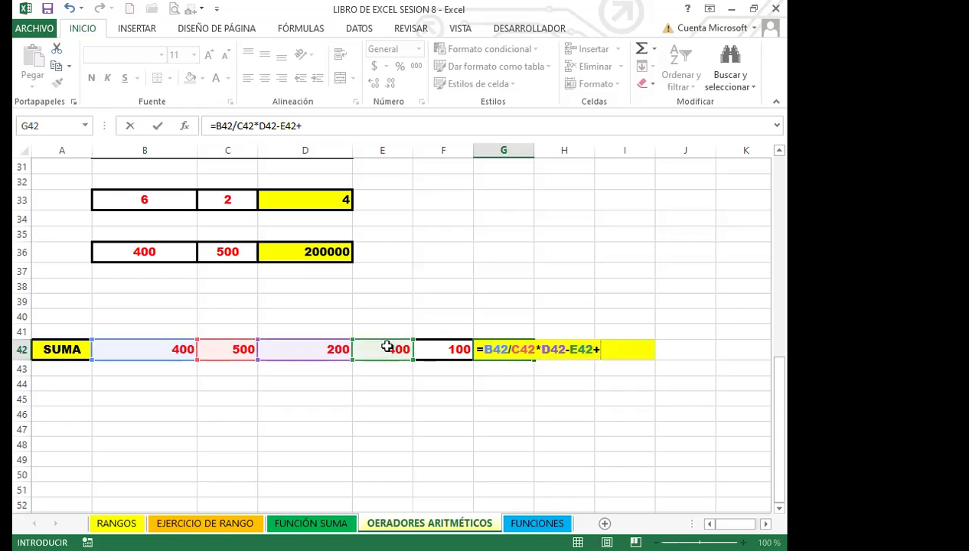
pyautogui.click(443, 349)
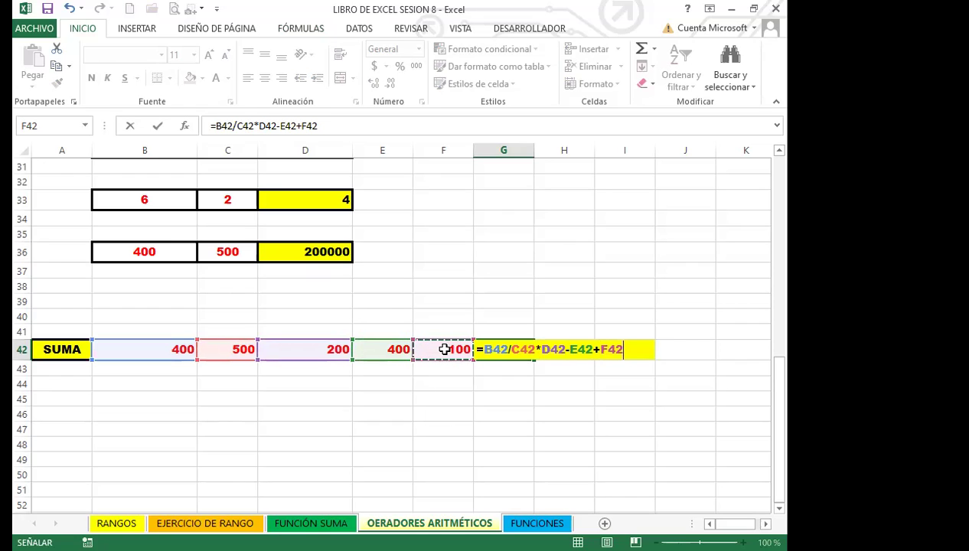
pyautogui.press('Return')
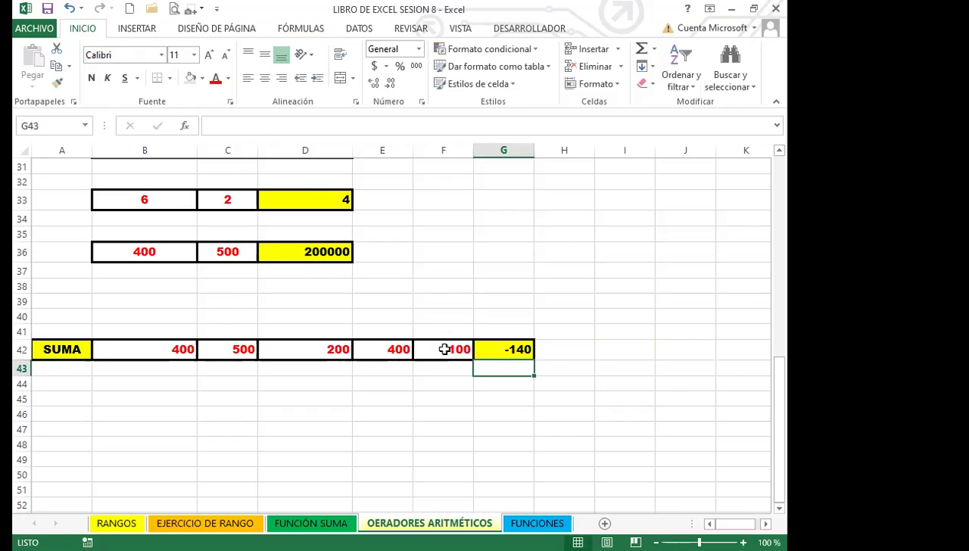
# Review the combined formula in G42 and return to the OPERADORES list at the start of the sheet
pyautogui.click(479, 349)
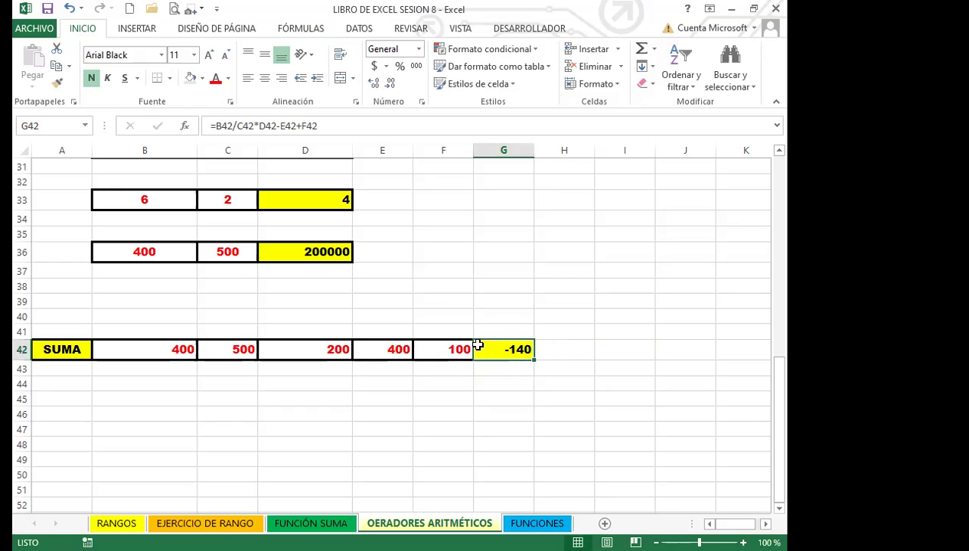
pyautogui.click(261, 417)
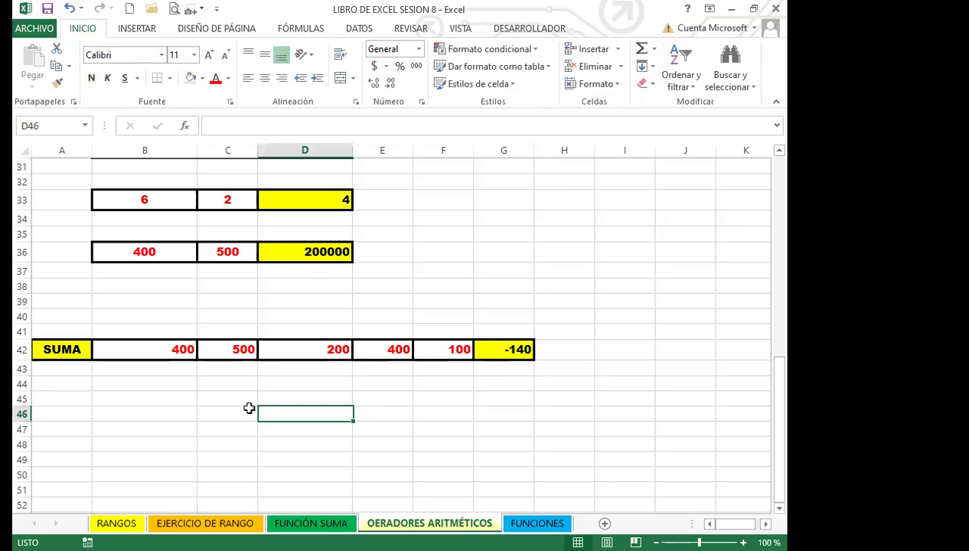
pyautogui.scroll(5, 104, 391)
pyautogui.scroll(5, 102, 379)
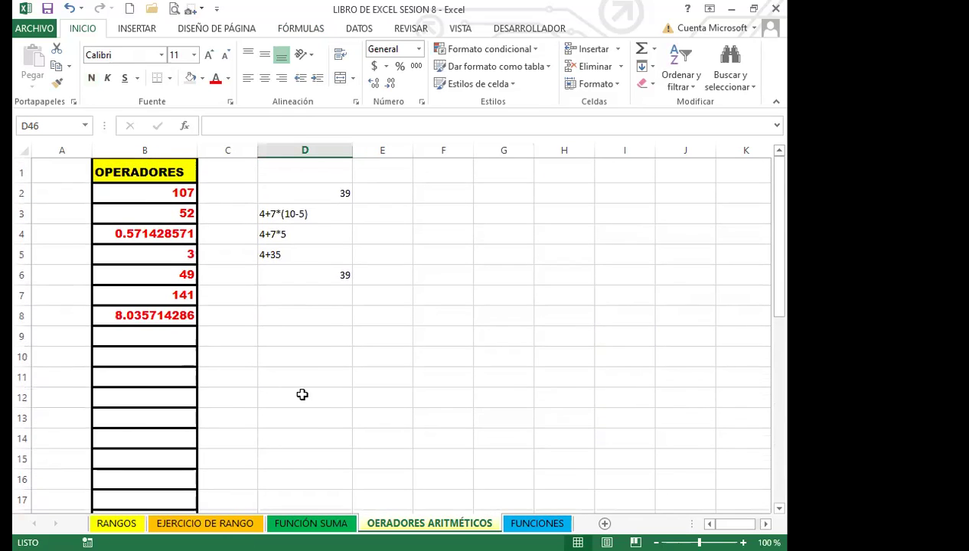
# Consult the function assistant slides in the PowerPoint presentation, then return to cell G3 of the FUNCIÓN SUMA sheet in Excel
pyautogui.scroll(-10, 303, 394)
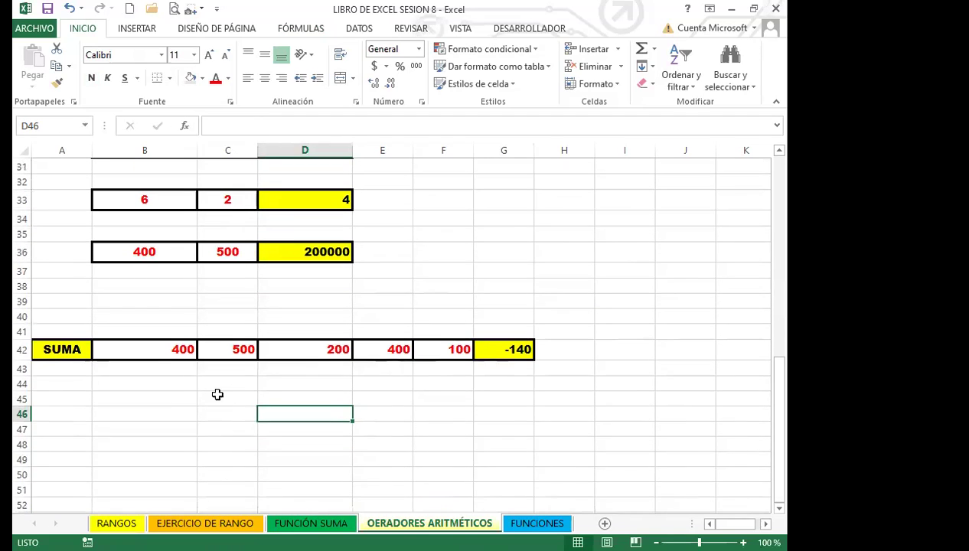
pyautogui.click(212, 385)
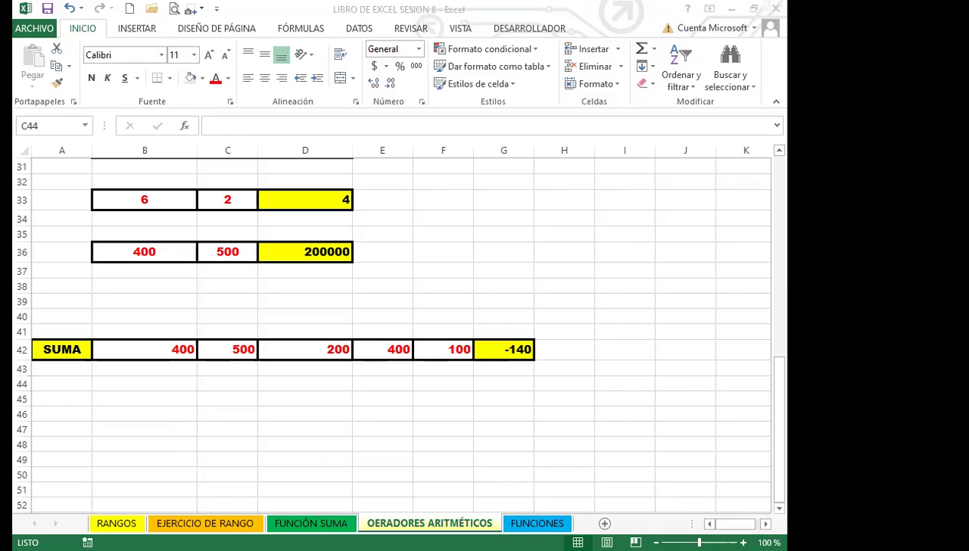
pyautogui.hotkey('alt', 'Tab')
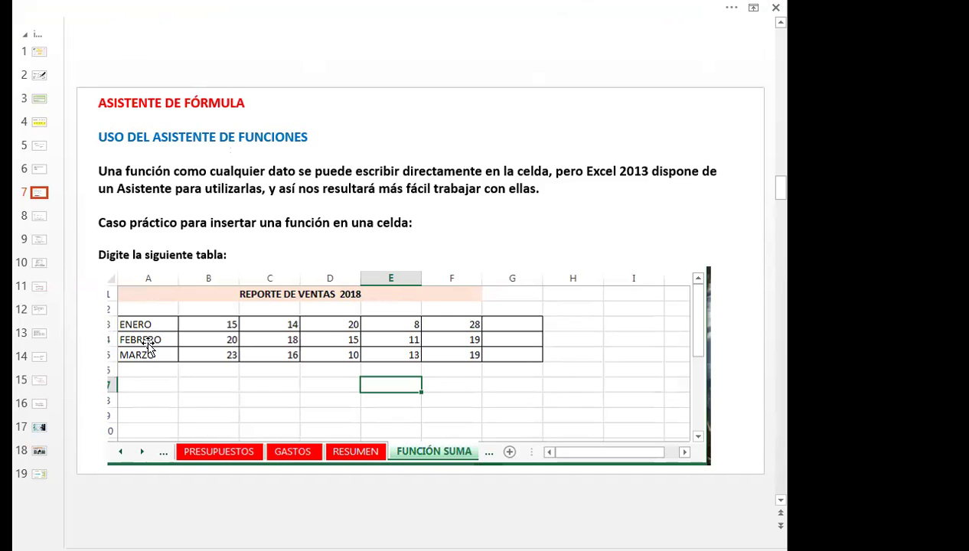
pyautogui.click(38, 219)
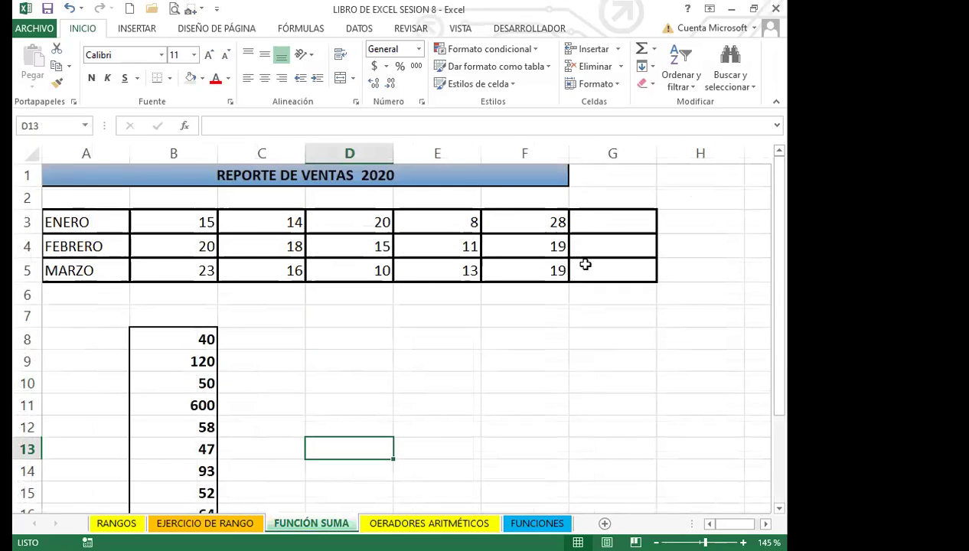
pyautogui.click(600, 219)
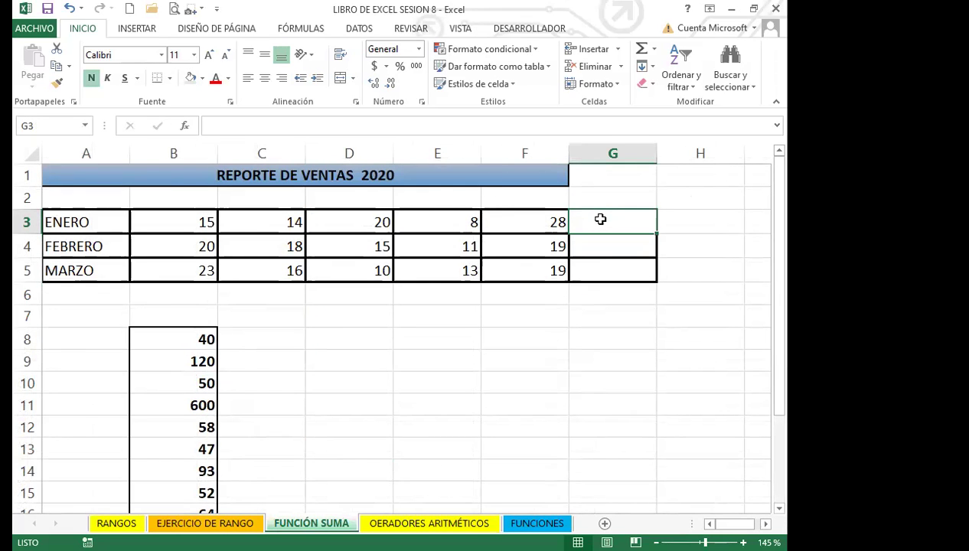
pyautogui.click(185, 128)
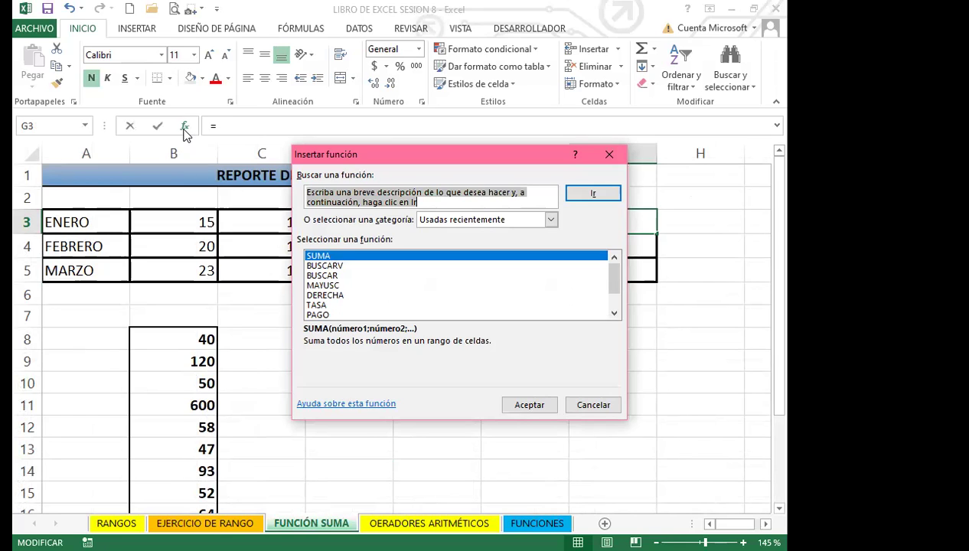
pyautogui.click(609, 155)
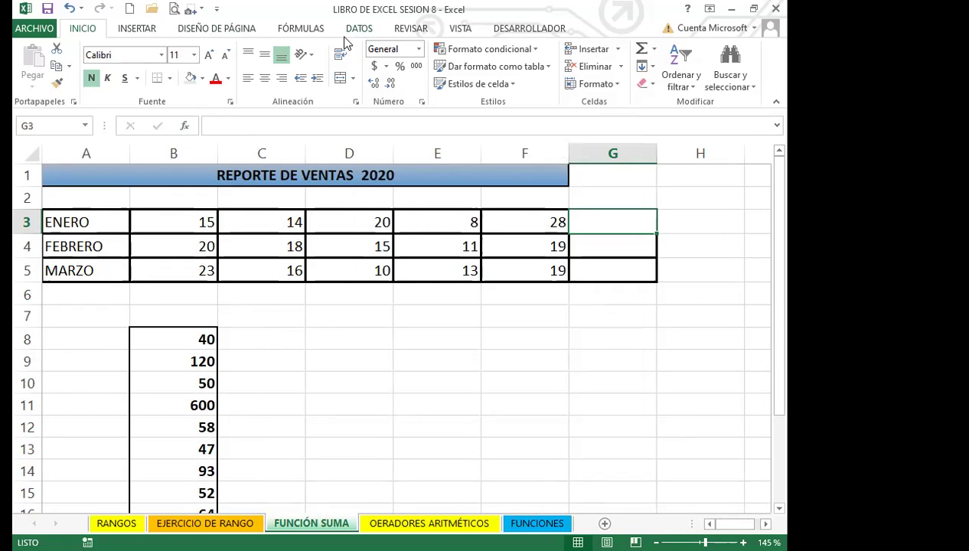
pyautogui.click(294, 29)
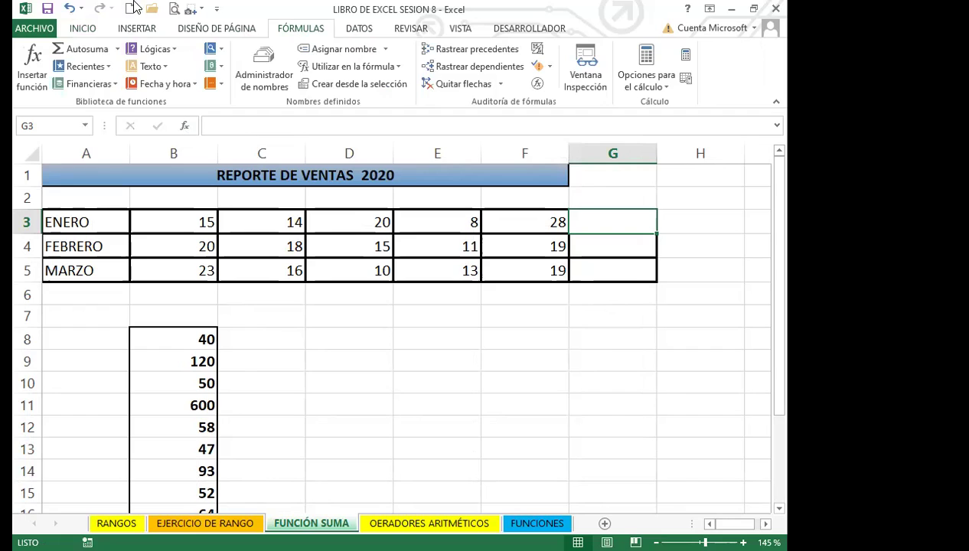
pyautogui.click(31, 68)
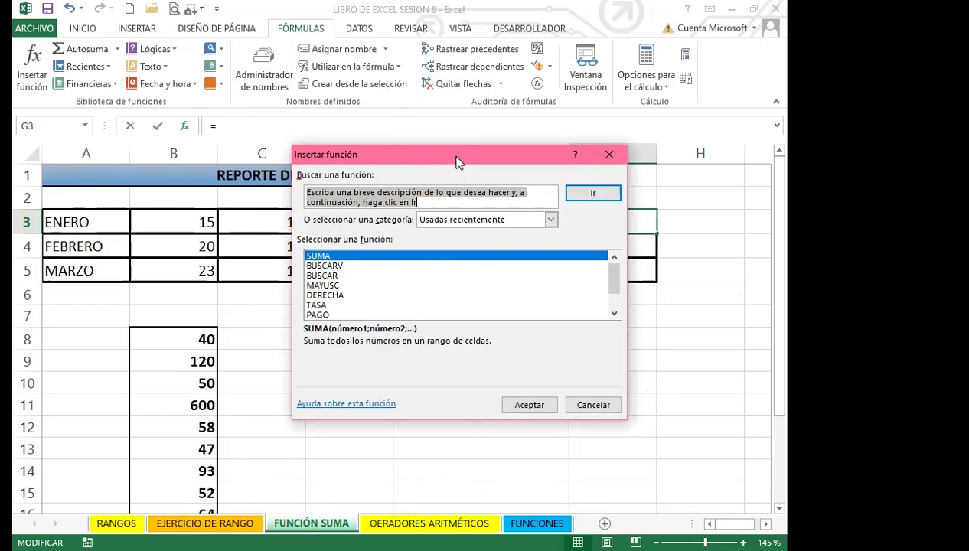
pyautogui.moveTo(453, 158); pyautogui.dragTo(362, 93)
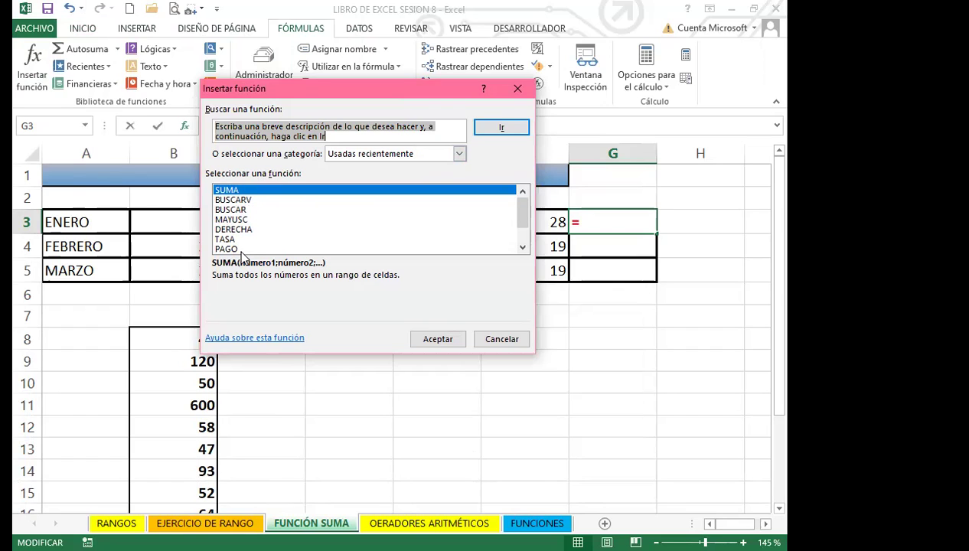
pyautogui.click(518, 90)
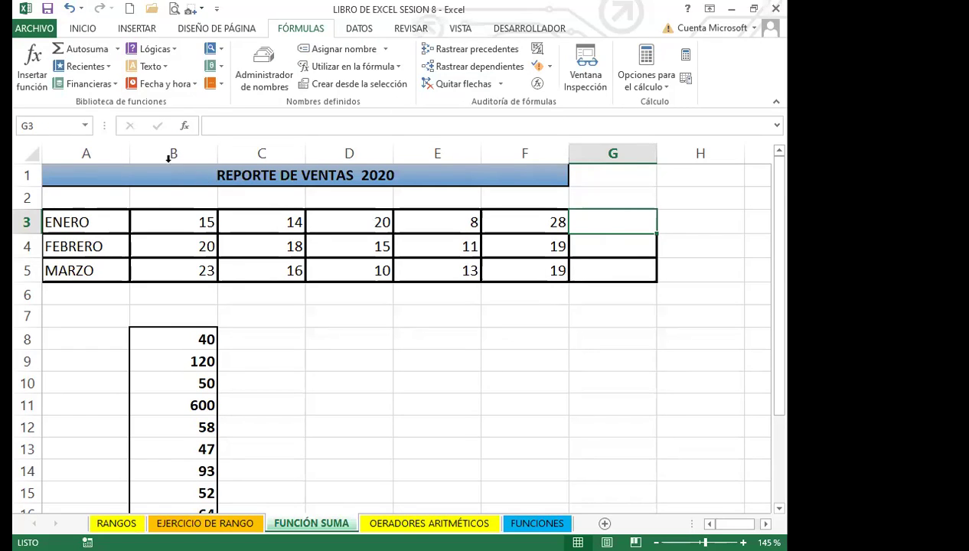
pyautogui.click(78, 31)
# Start inserting a function in the ENERO total cell G3 and choose the category Matemáticas y trigonométricas
pyautogui.click(184, 126)
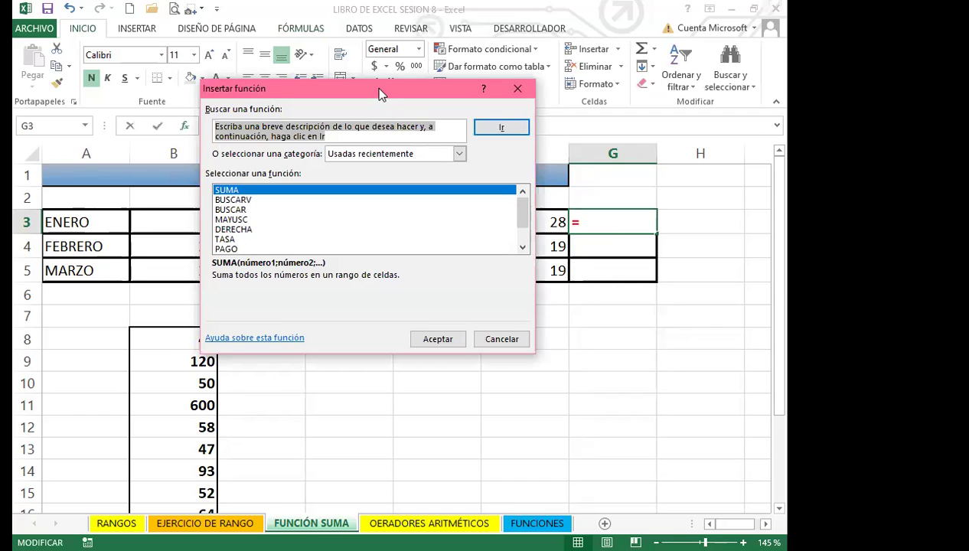
pyautogui.click(598, 235)
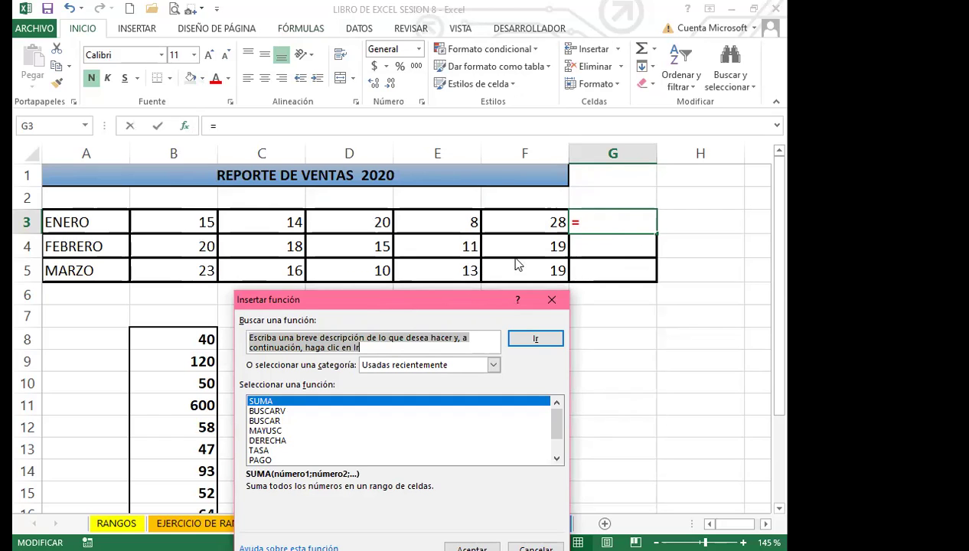
pyautogui.moveTo(422, 178); pyautogui.dragTo(424, 179)
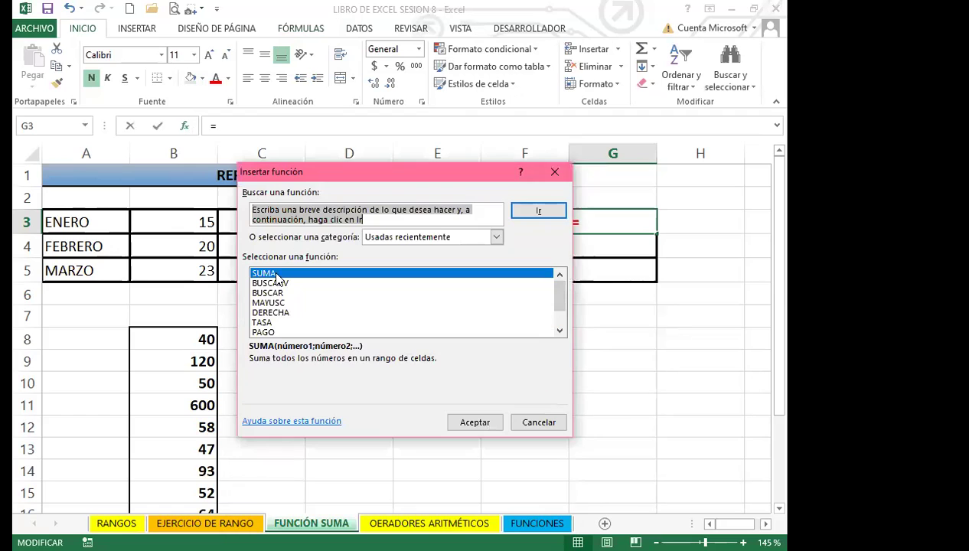
pyautogui.click(497, 237)
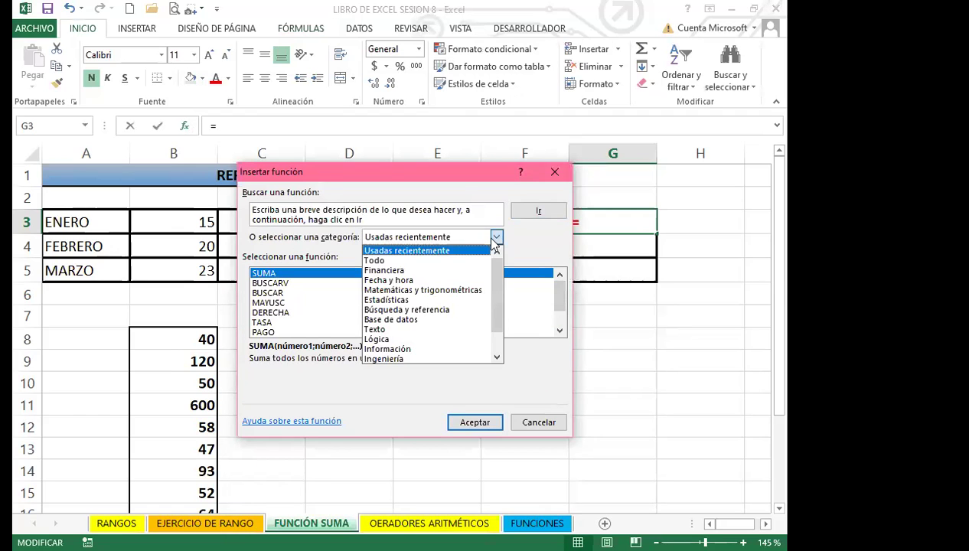
pyautogui.click(424, 291)
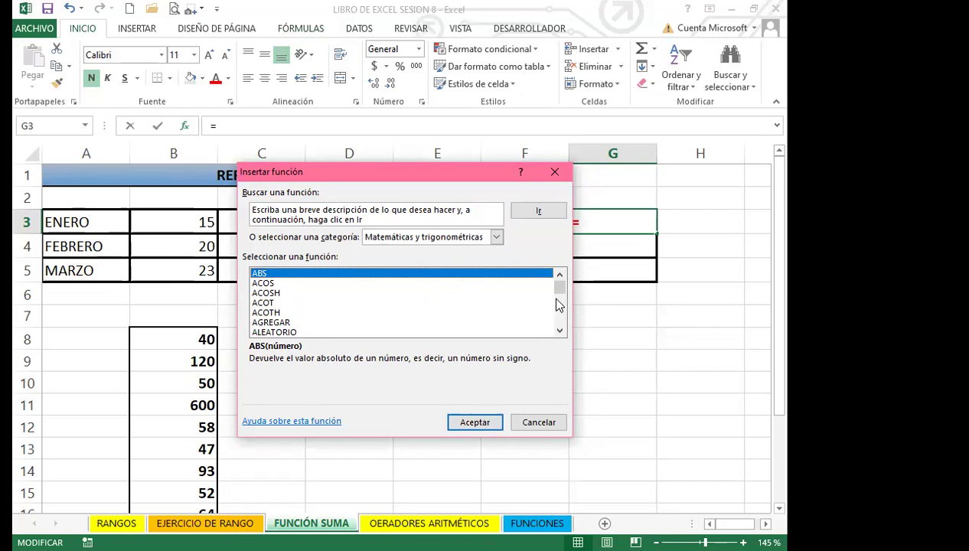
# Find the SUMA function in the Matemáticas y trigonométricas list and choose it for G3
pyautogui.click(560, 331)
pyautogui.click(559, 331)
pyautogui.click(559, 332)
pyautogui.click(560, 331)
pyautogui.click(255, 303)
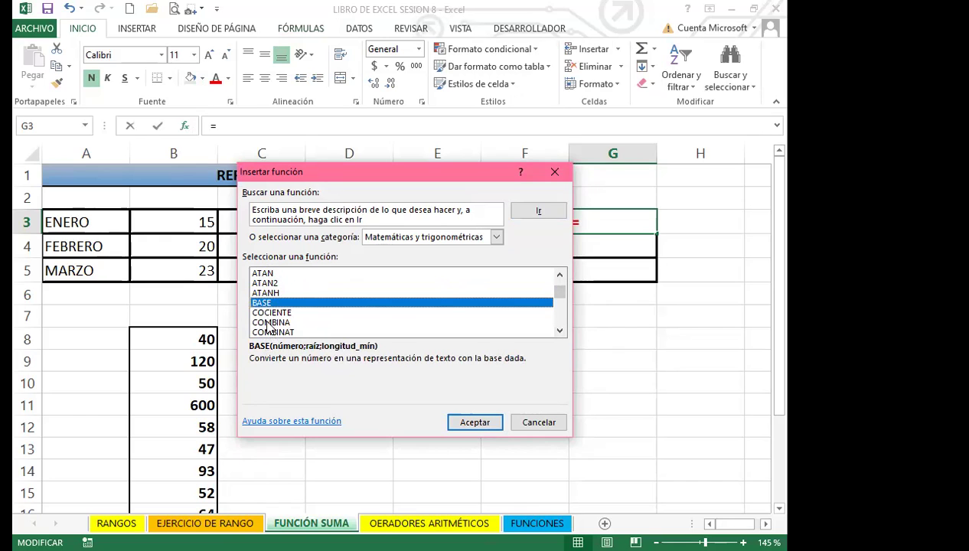
pyautogui.press('s')
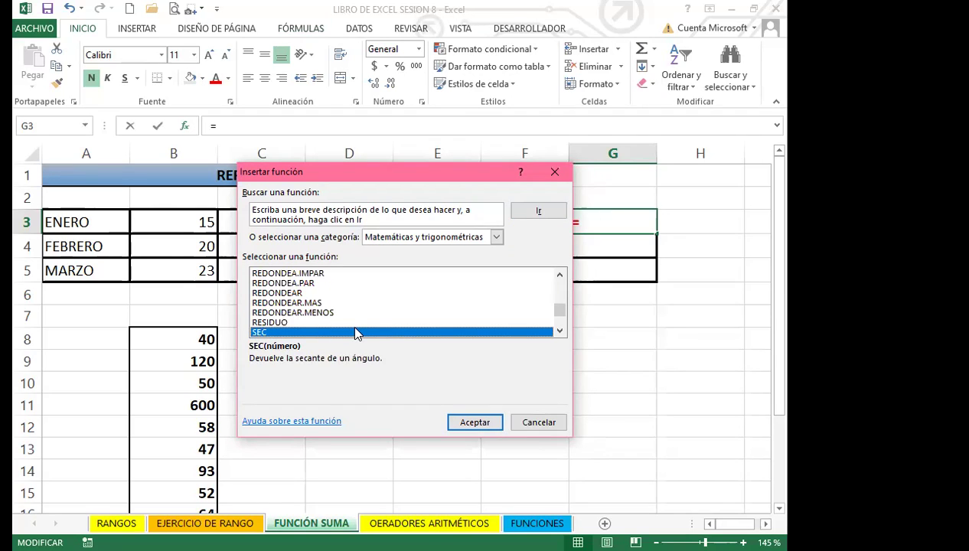
pyautogui.click(559, 331)
pyautogui.click(560, 331)
pyautogui.click(560, 331)
pyautogui.click(560, 331)
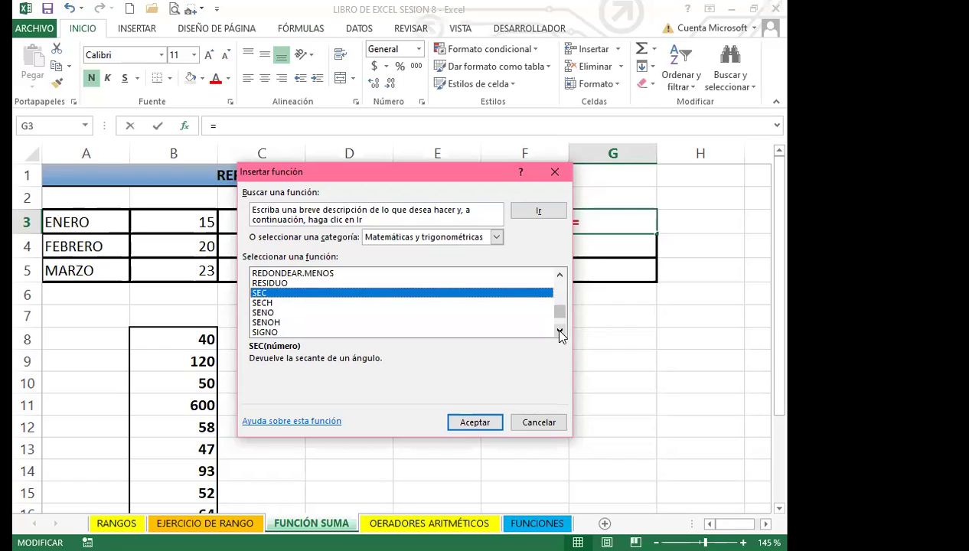
pyautogui.click(559, 330)
pyautogui.click(559, 330)
pyautogui.click(560, 330)
pyautogui.click(560, 331)
pyautogui.click(559, 331)
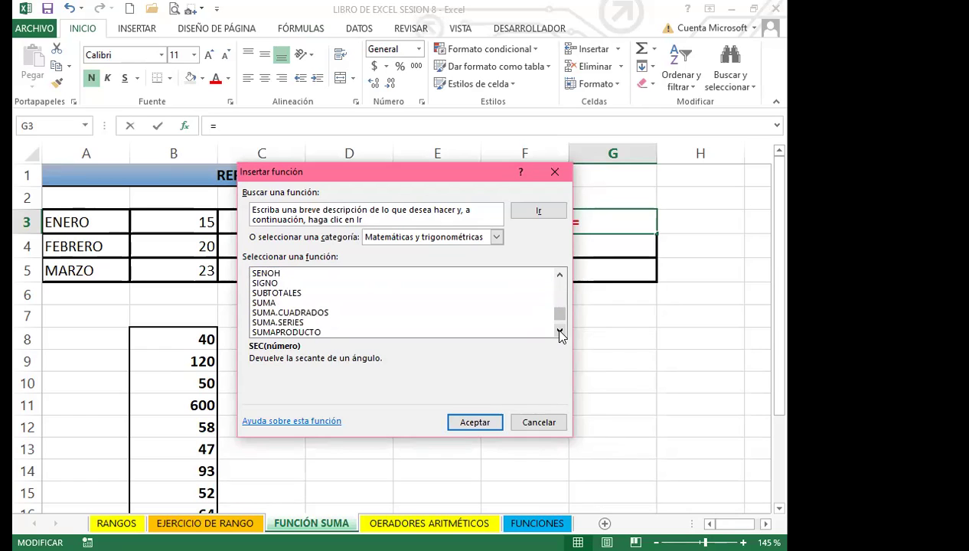
pyautogui.click(560, 330)
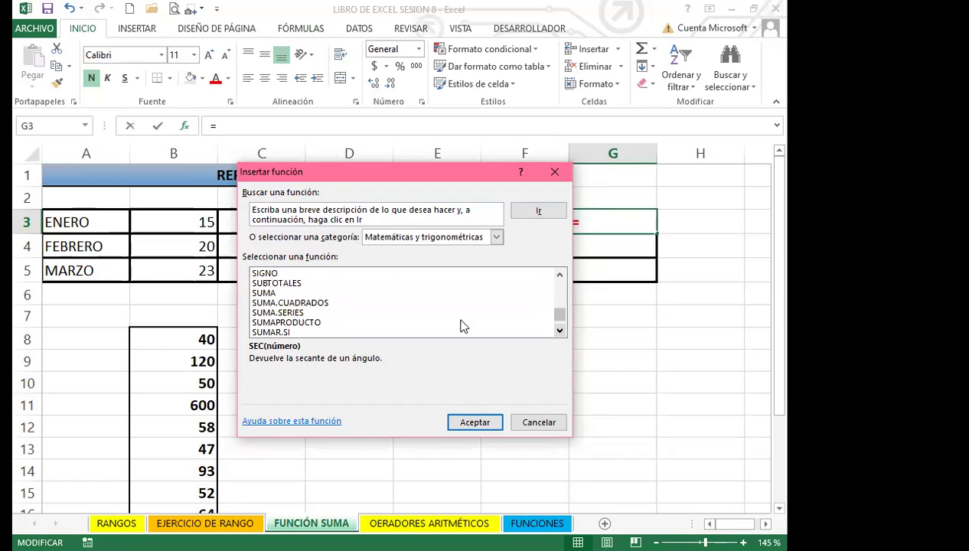
pyautogui.click(264, 294)
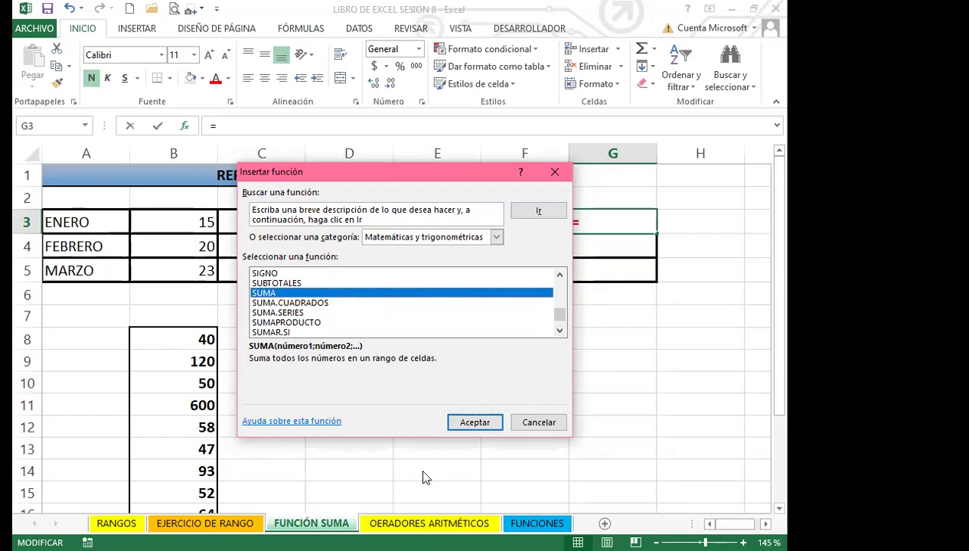
pyautogui.click(474, 423)
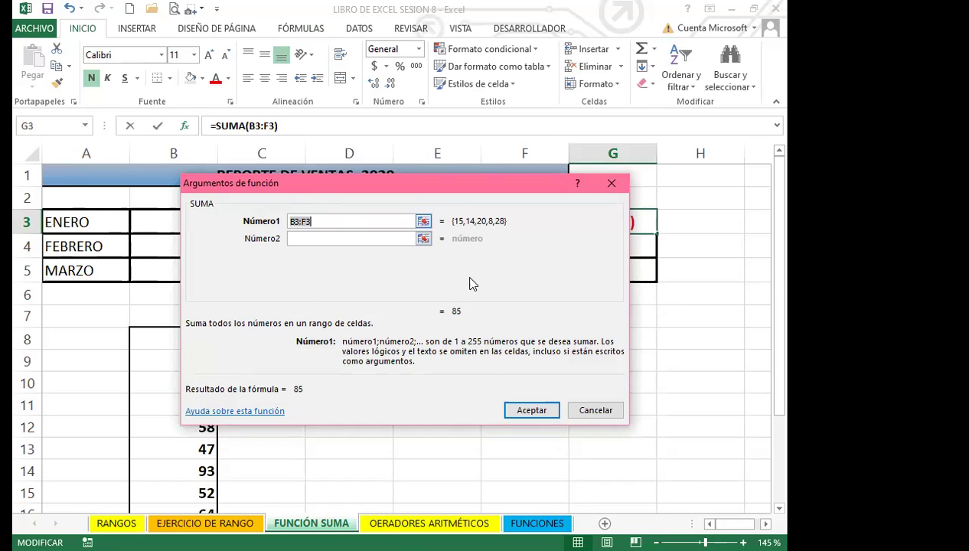
# Accept B3:F3 as the Número1 argument of SUMA to total the ENERO row in G3
pyautogui.click(320, 222)
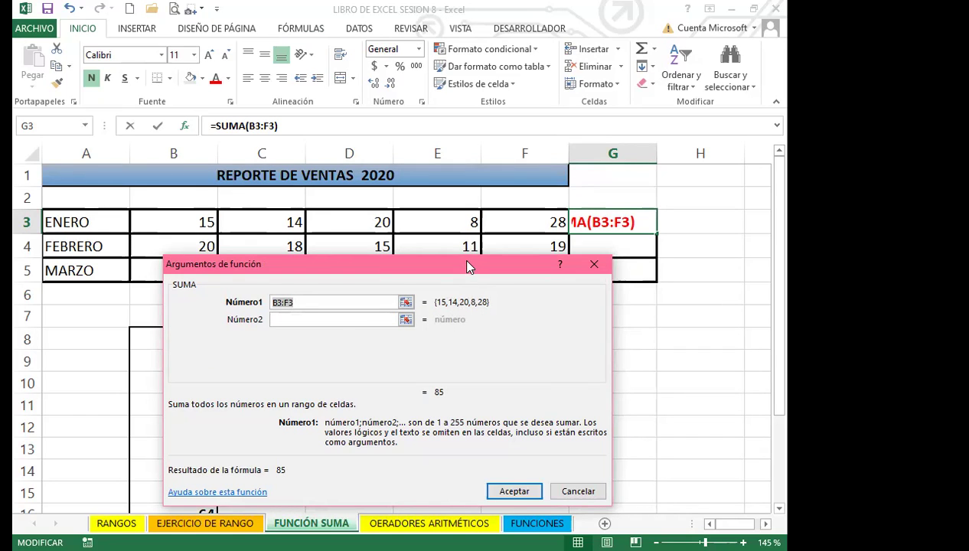
pyautogui.moveTo(469, 266); pyautogui.dragTo(493, 161)
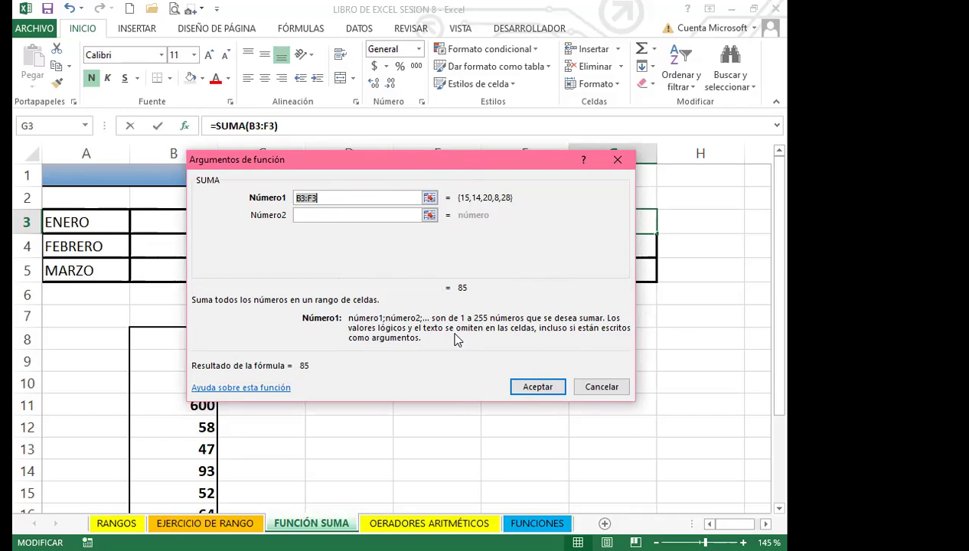
pyautogui.click(541, 387)
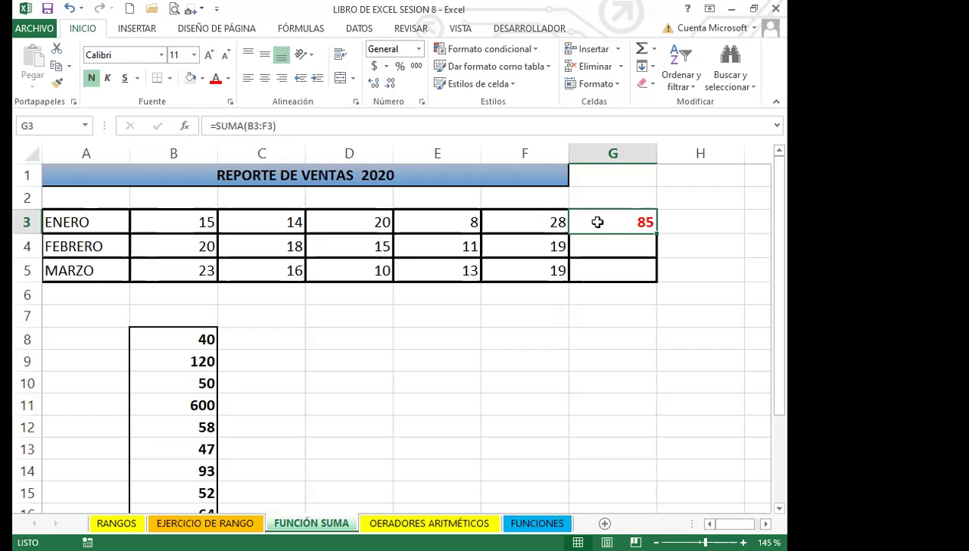
# Enter the formula =SUMA(B4:F4) directly in G4 to total the FEBRERO row
pyautogui.click(602, 243)
pyautogui.write('=')
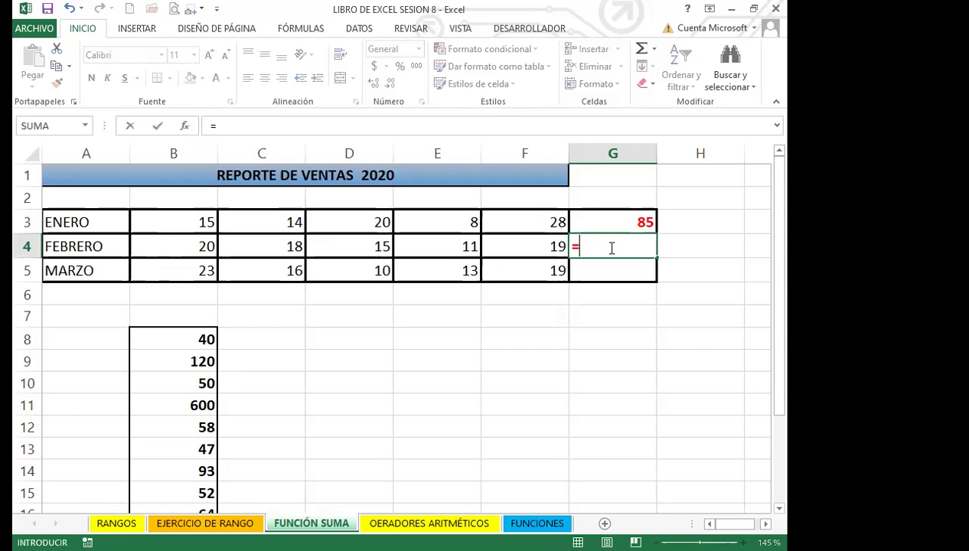
pyautogui.write('SUMA')
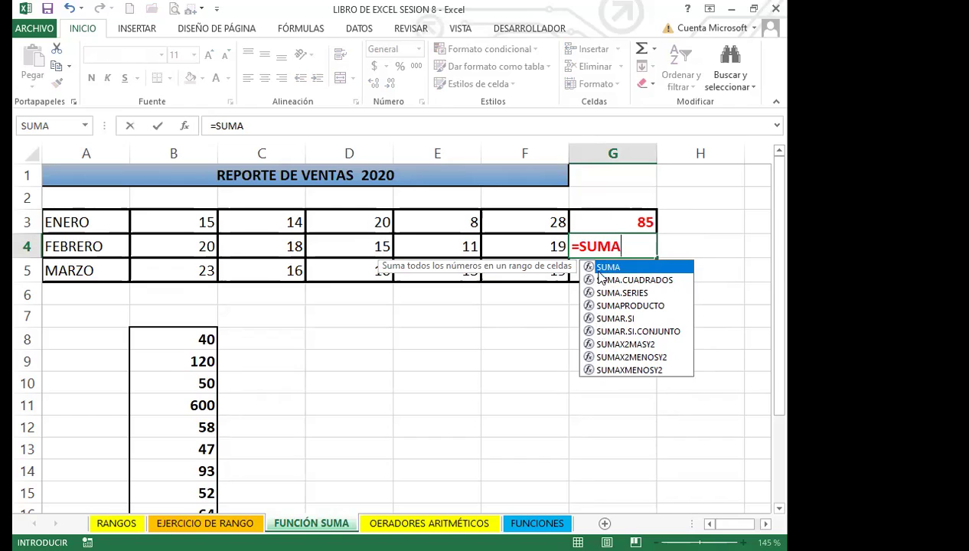
pyautogui.press('BackSpace')
pyautogui.press('BackSpace')
pyautogui.press('BackSpace')
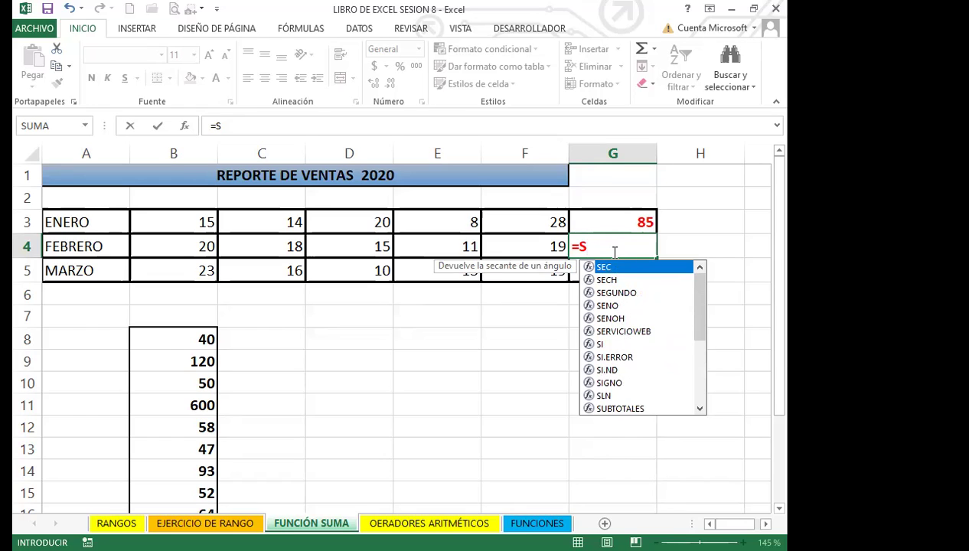
pyautogui.write('UM')
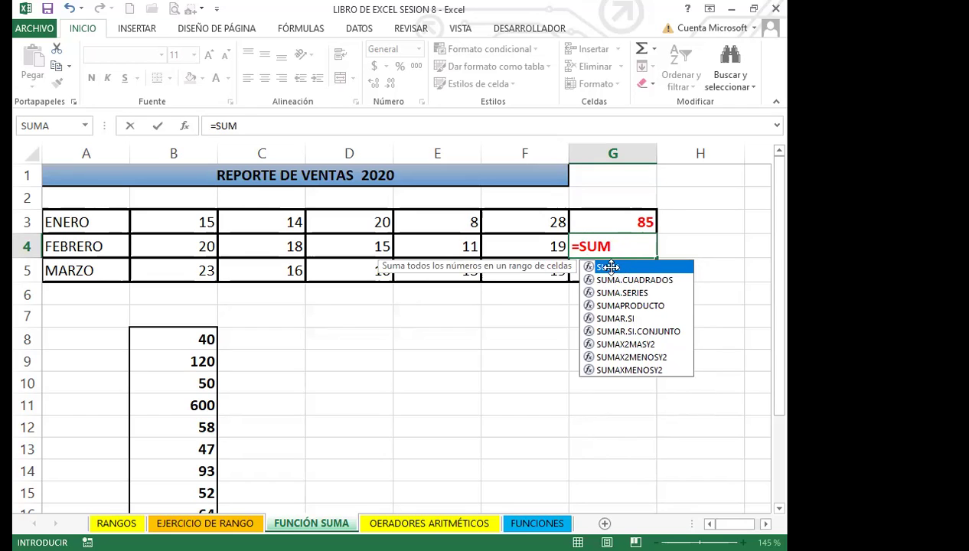
pyautogui.doubleClick(612, 268)
pyautogui.moveTo(173, 244); pyautogui.dragTo(430, 247)
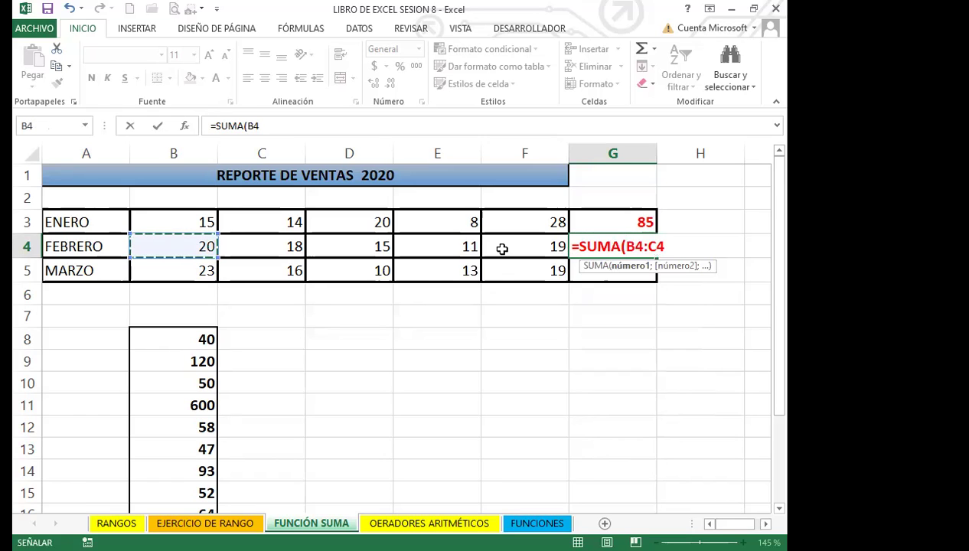
pyautogui.moveTo(502, 249); pyautogui.dragTo(502, 250)
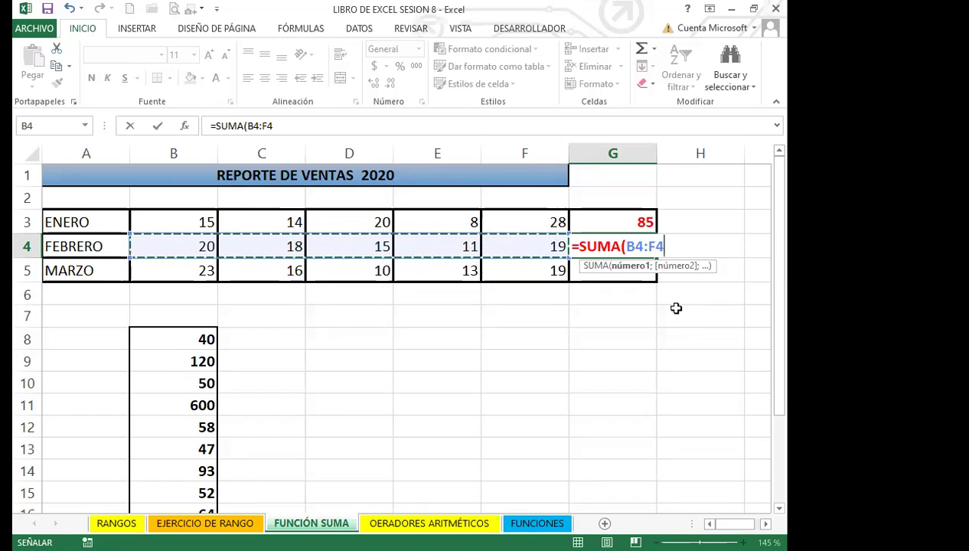
pyautogui.press('Return')
# Compare the SUMA formulas in G3 and G4
pyautogui.press('Up')
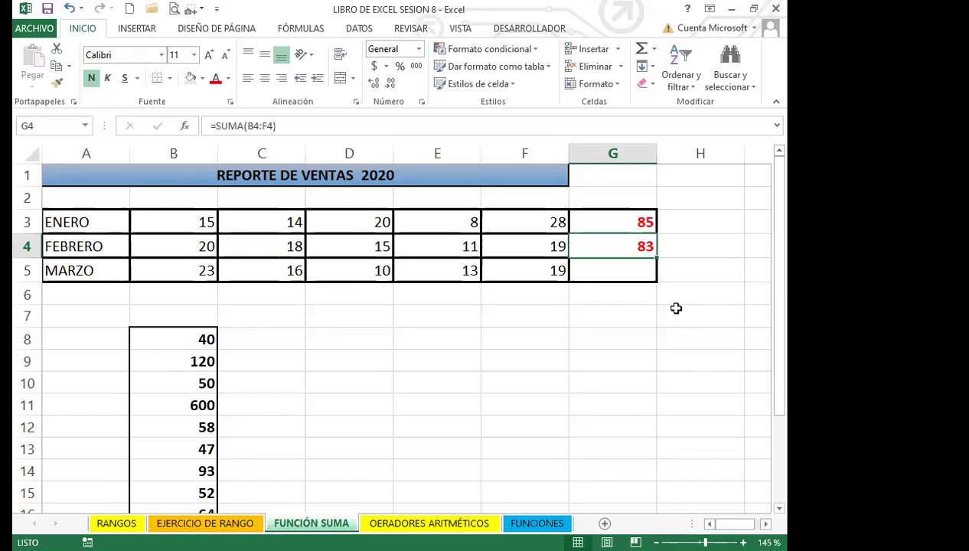
pyautogui.click(627, 222)
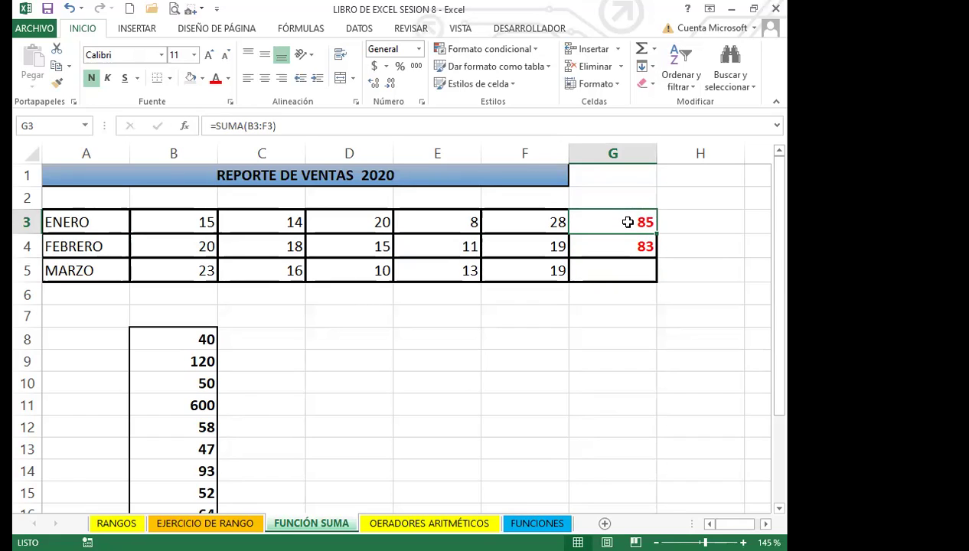
pyautogui.press('Down')
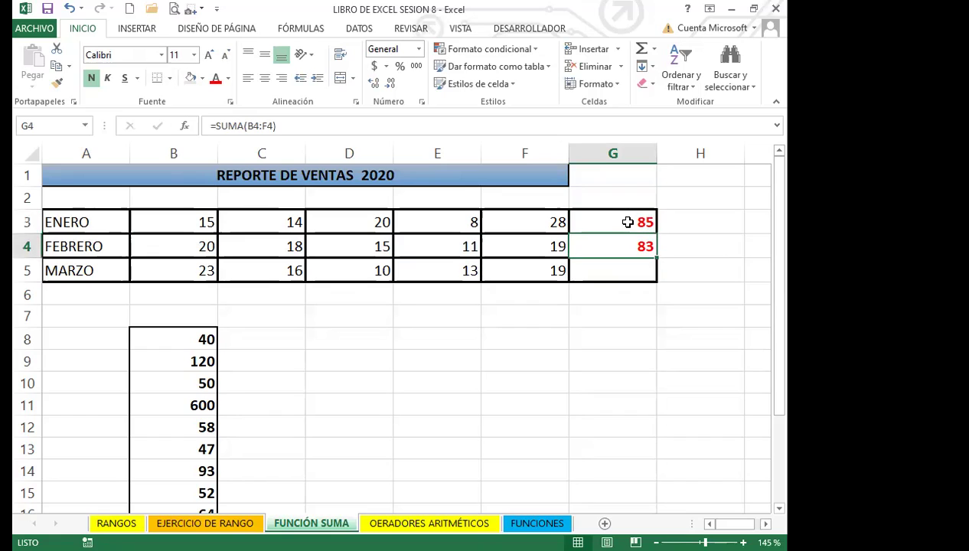
# Total the MARZO row in G5 with Autosuma, using B5:F5 as the range
pyautogui.press('Up')
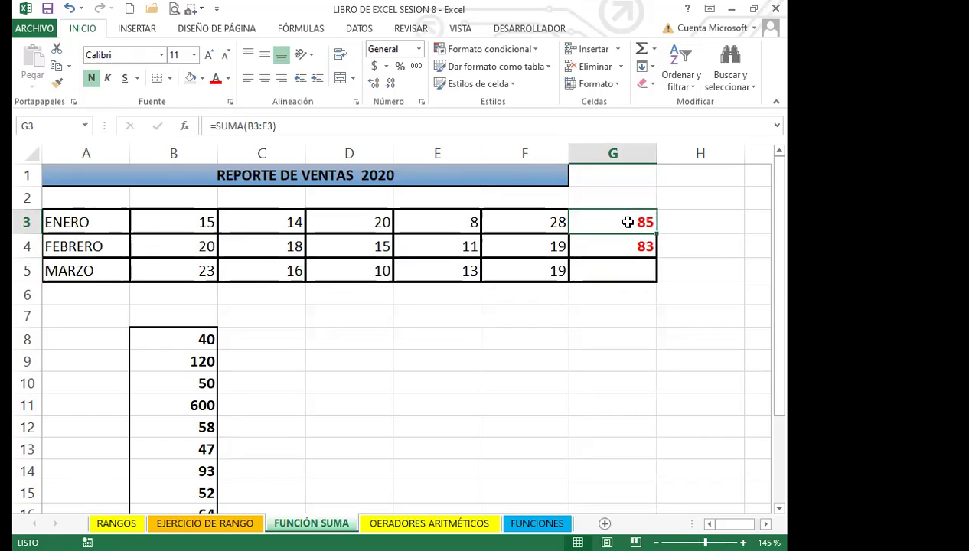
pyautogui.press('Down')
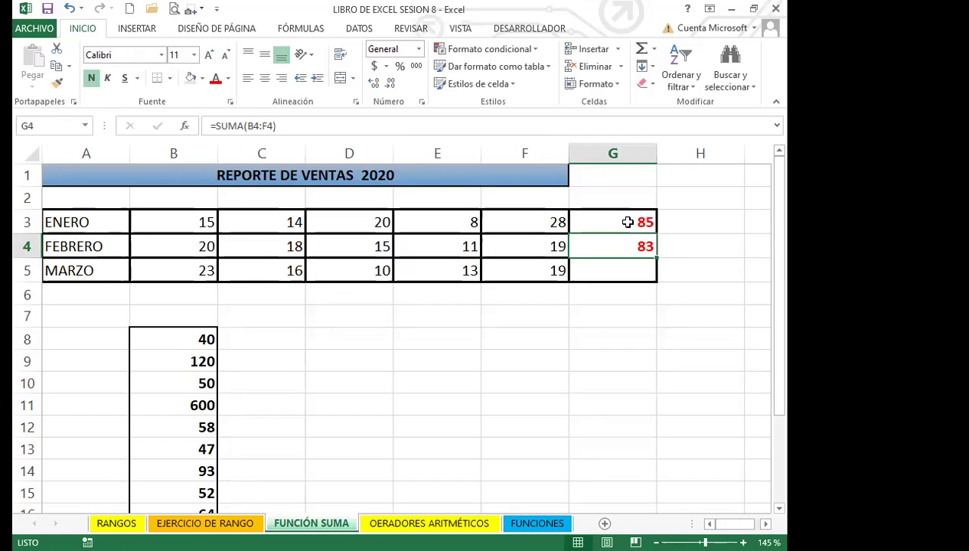
pyautogui.press('Down')
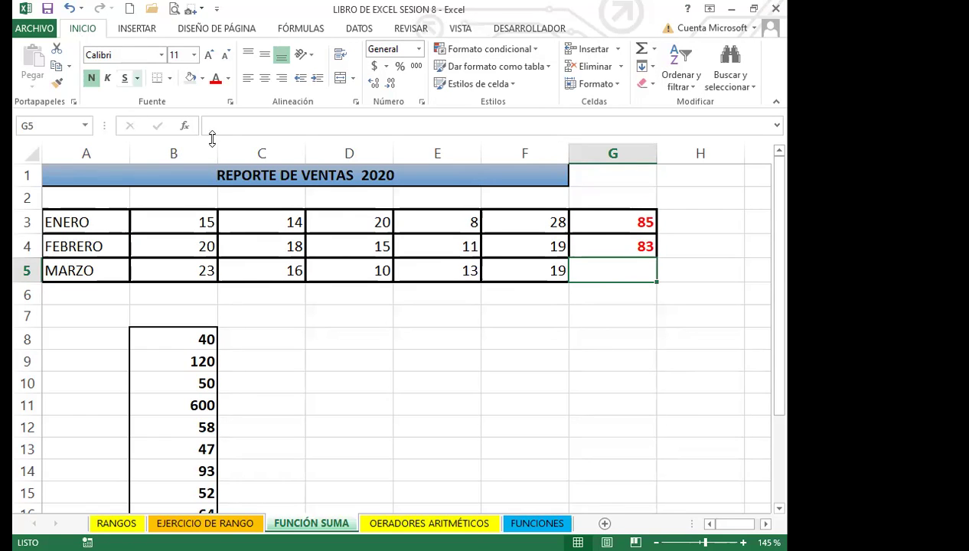
pyautogui.click(643, 50)
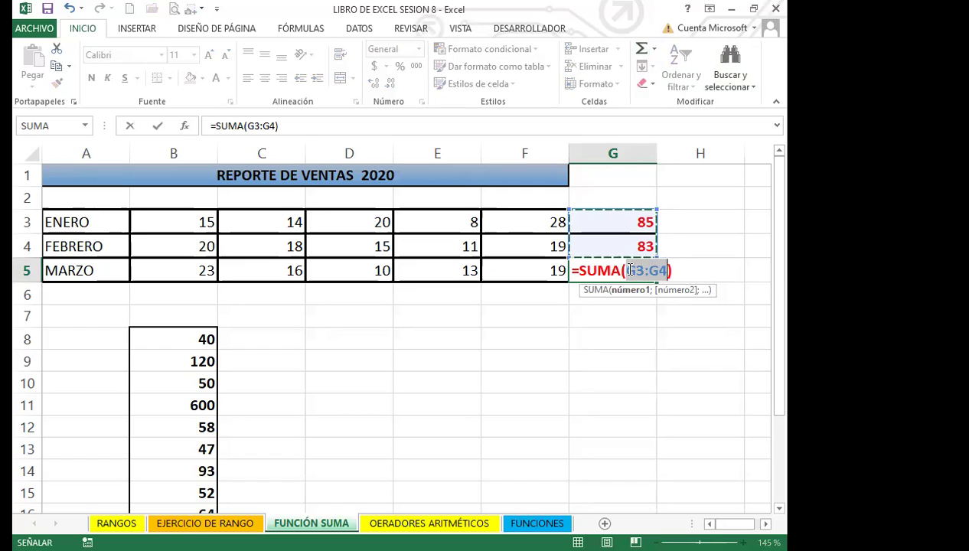
pyautogui.click(177, 272)
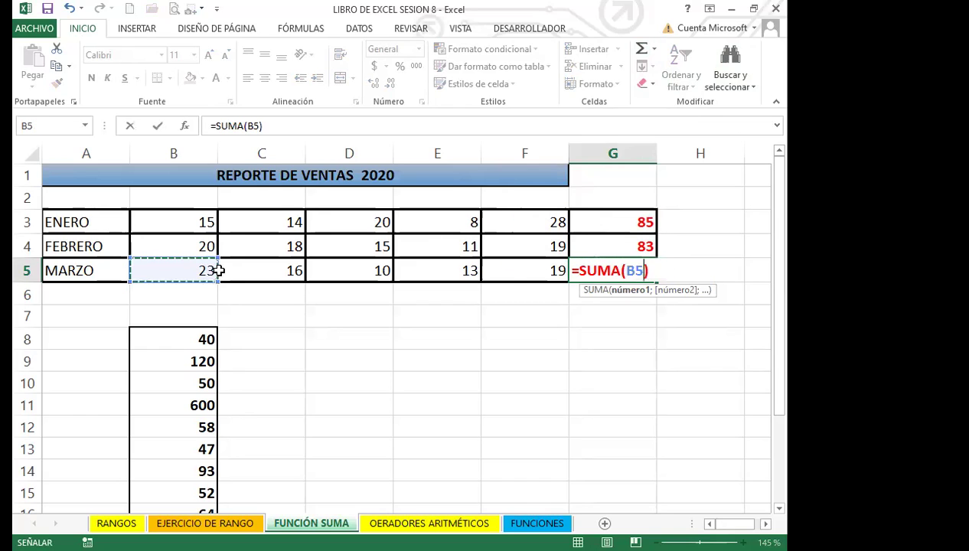
pyautogui.keyDown('shift'); pyautogui.click(508, 277); pyautogui.keyUp('shift')
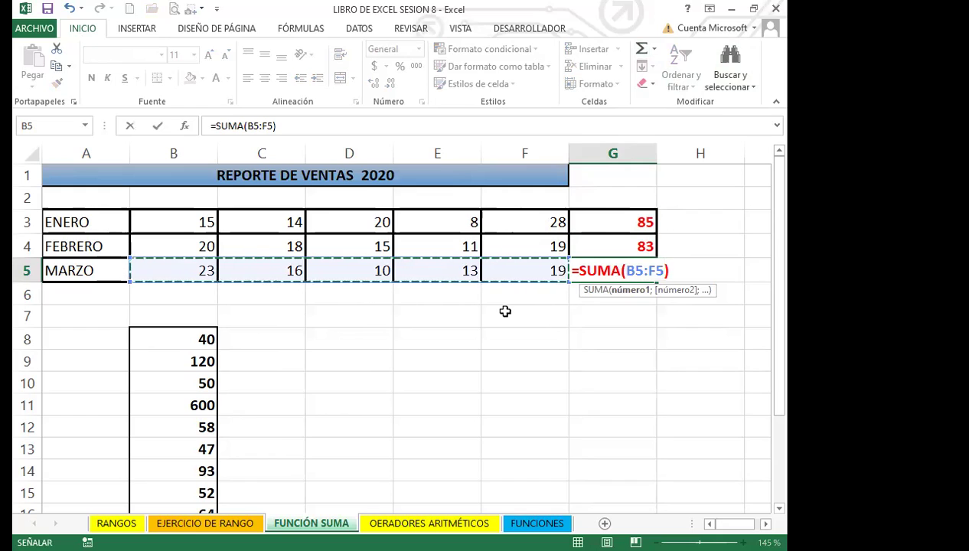
pyautogui.press('Return')
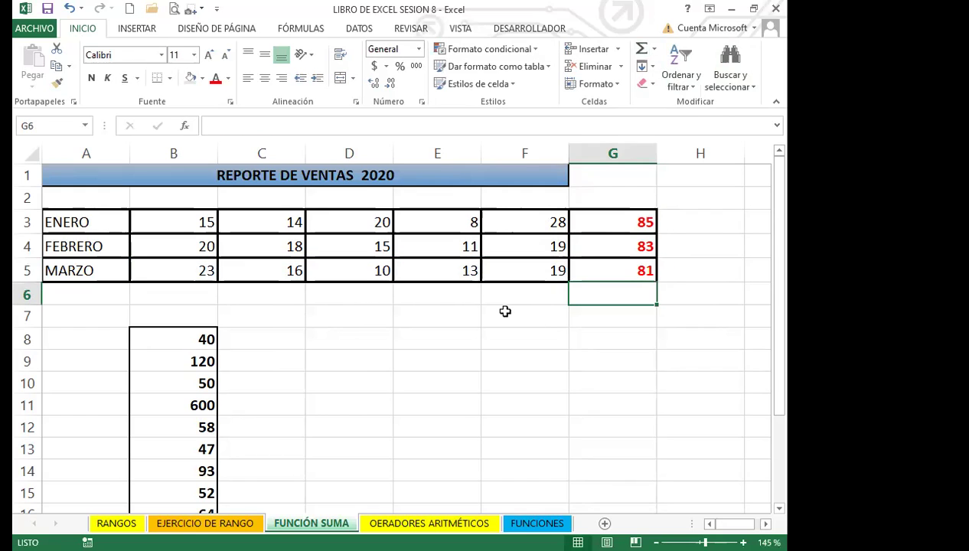
# Review the SUMA formulas of the three monthly totals in G3, G4 and G5
pyautogui.click(597, 270)
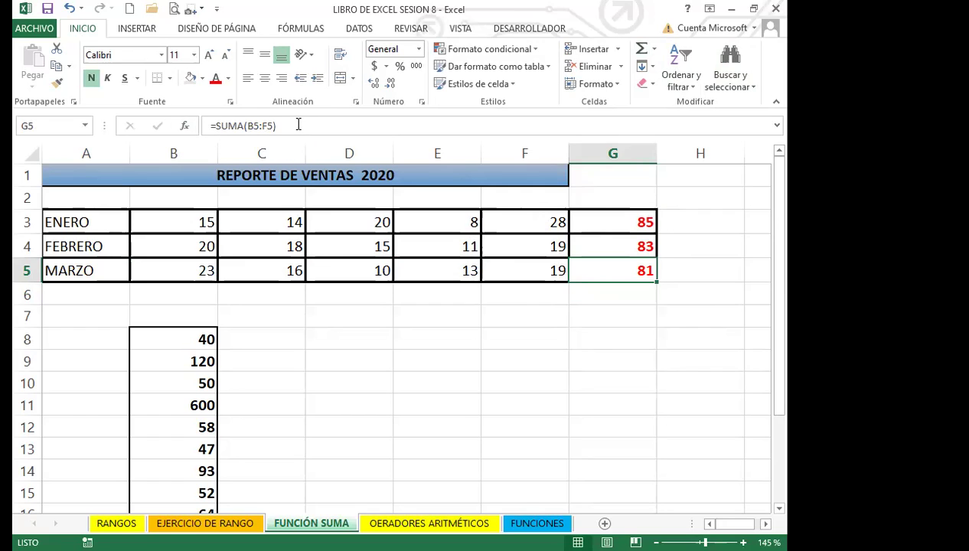
pyautogui.press('Up')
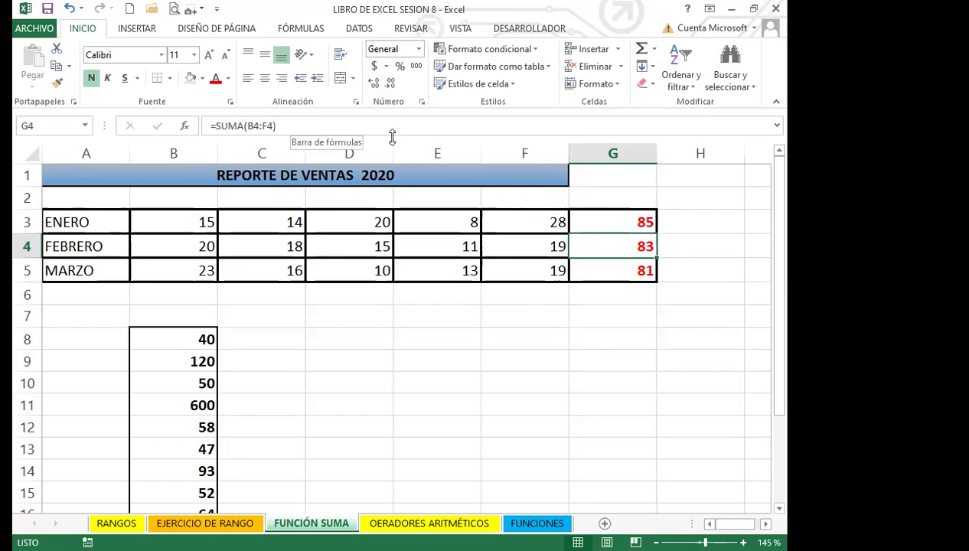
pyautogui.press('Up')
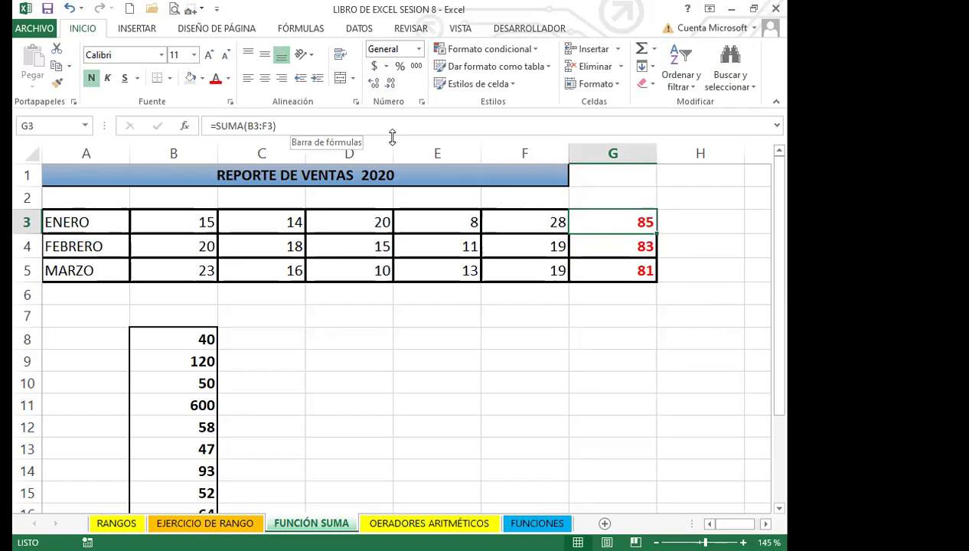
pyautogui.press('Down')
pyautogui.press('Down')
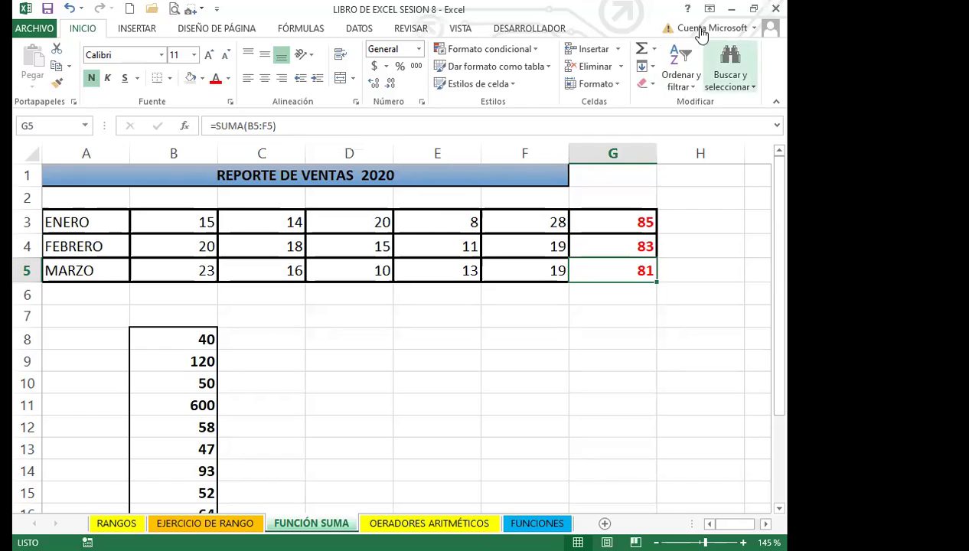
# Clear the ENERO total in G3 and recreate it with Autosuma over B3:F3
pyautogui.click(309, 30)
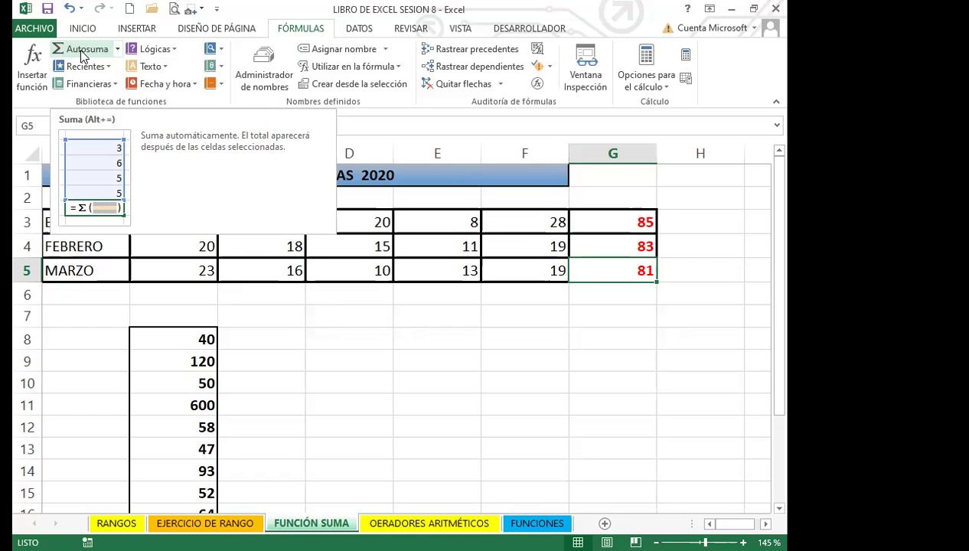
pyautogui.click(605, 215)
pyautogui.press('Delete')
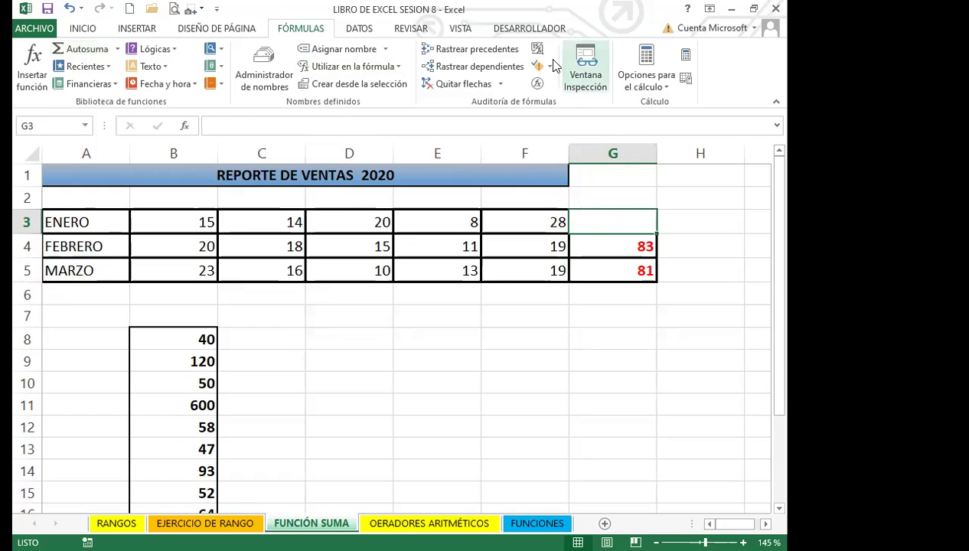
pyautogui.click(74, 52)
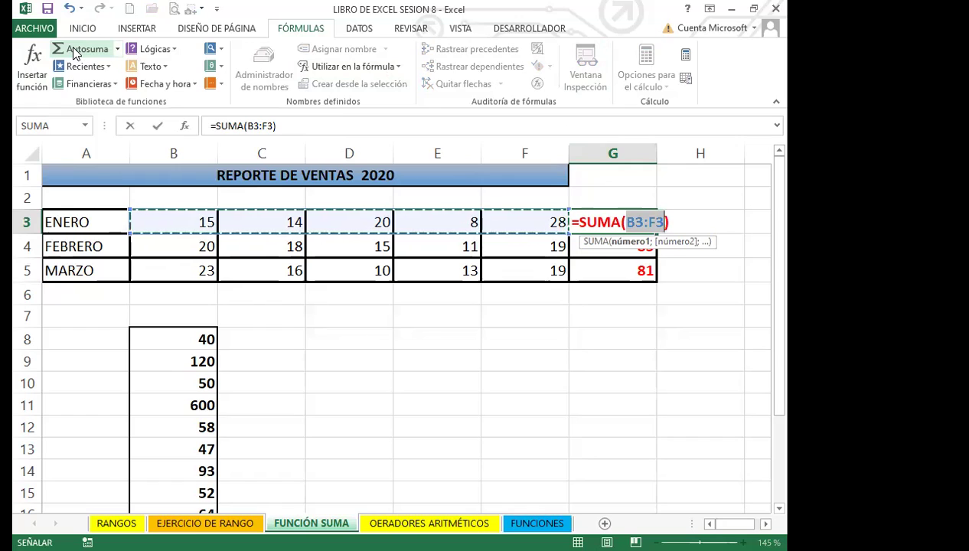
pyautogui.press('Return')
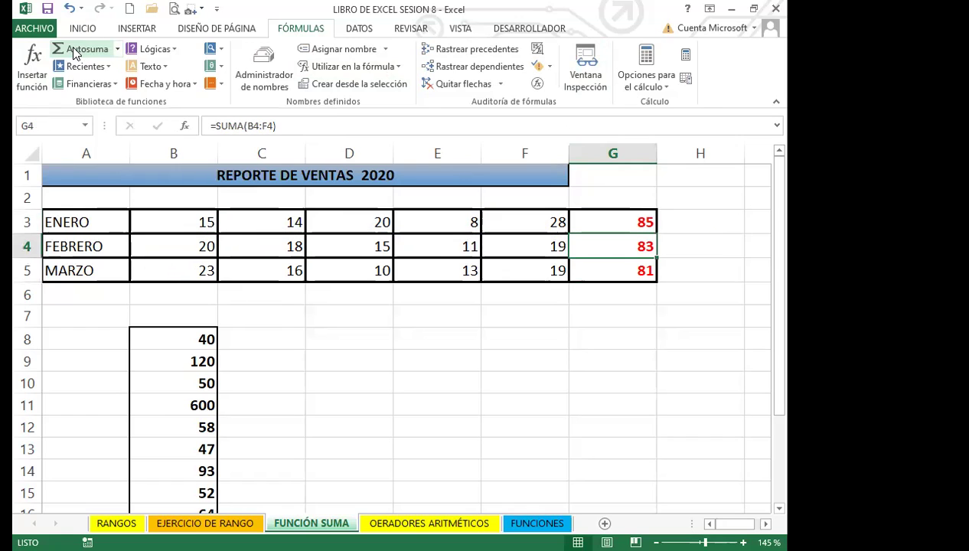
pyautogui.click(587, 217)
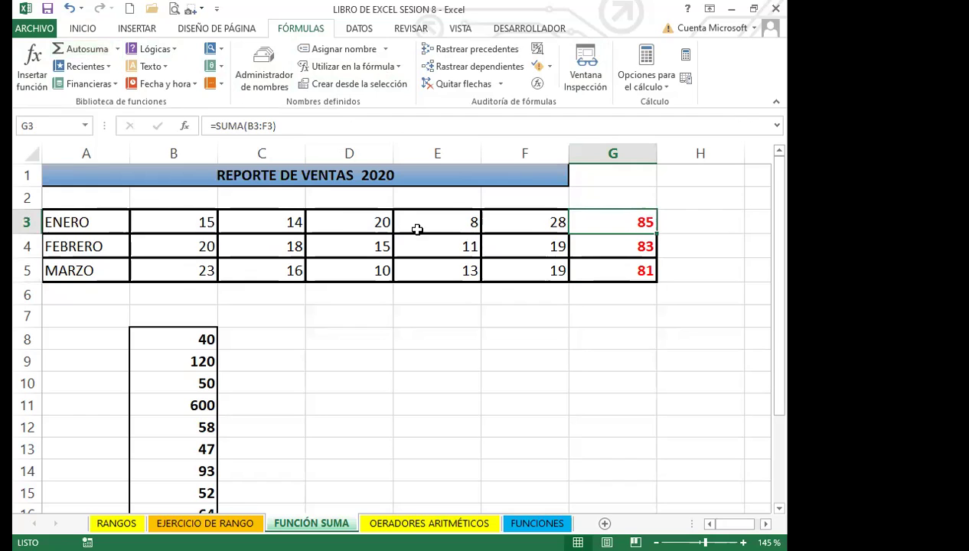
# Enter a SUMA formula over B8:B15 in the TOTAL cell B17
pyautogui.scroll(-6, 184, 398)
pyautogui.scroll(5, 133, 396)
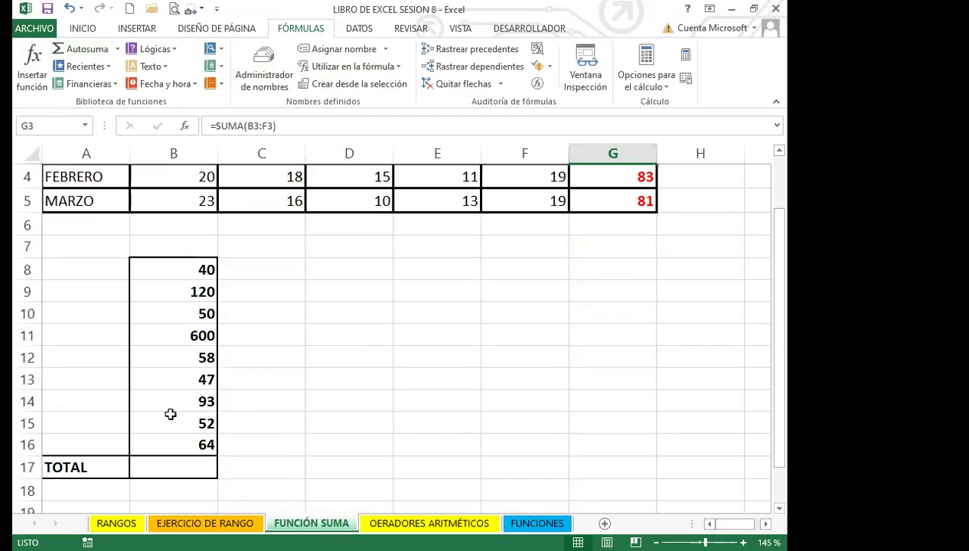
pyautogui.click(177, 464)
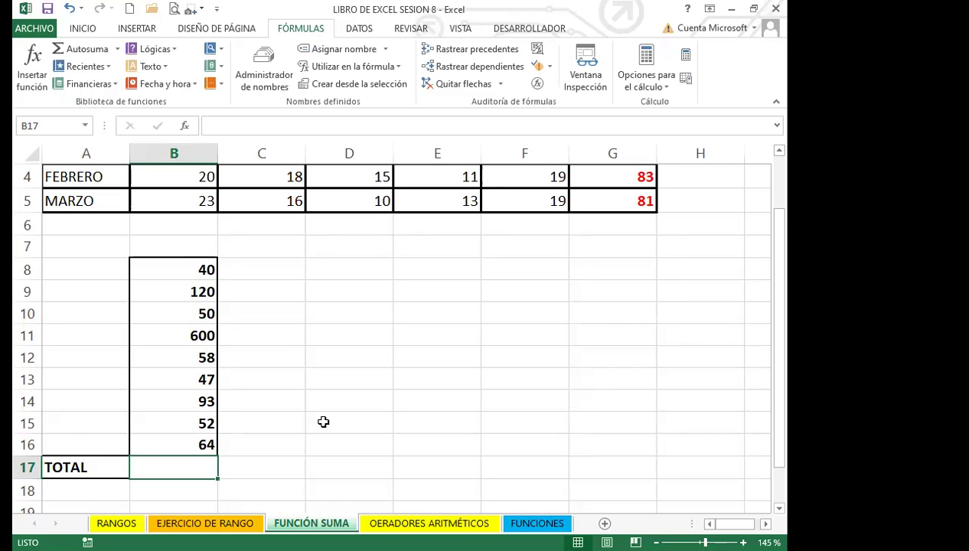
pyautogui.write('=')
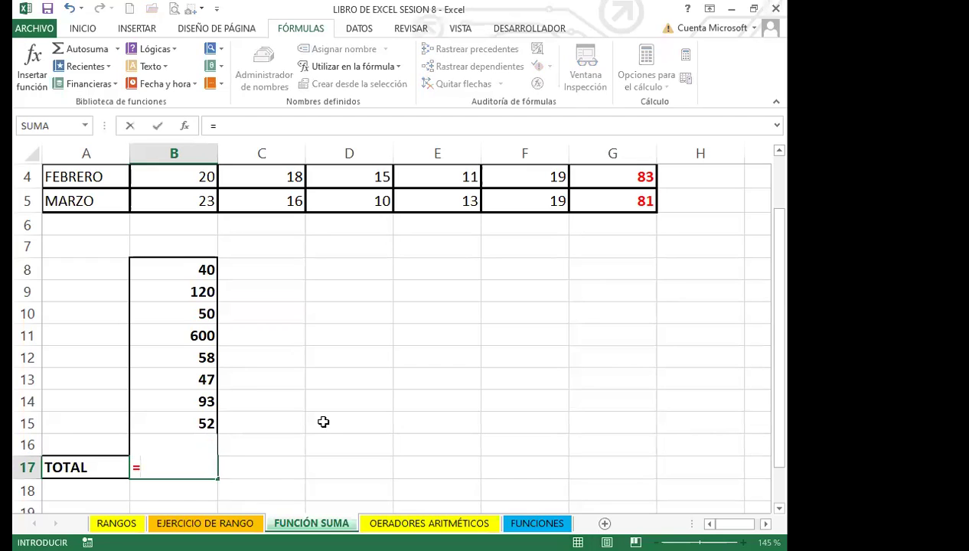
pyautogui.write('SUM')
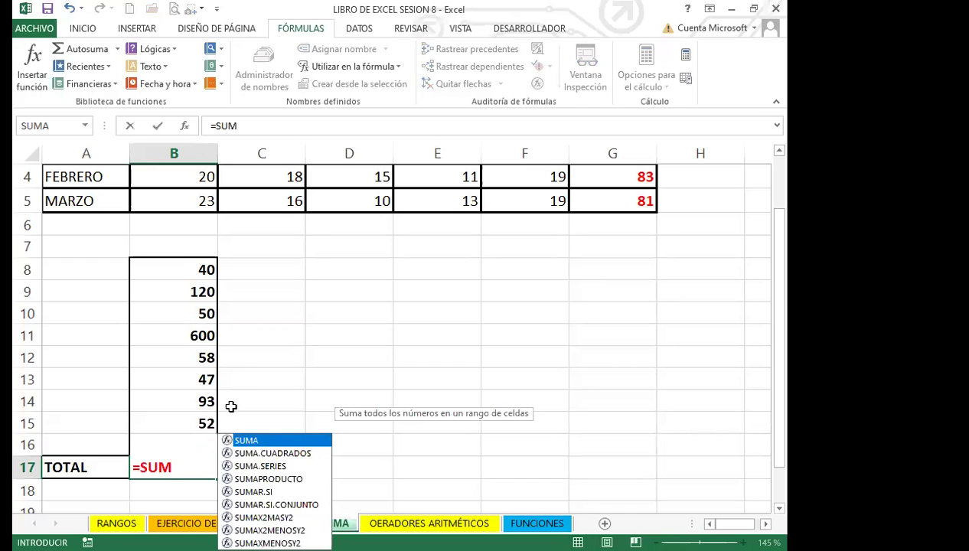
pyautogui.press('Tab')
pyautogui.moveTo(194, 270); pyautogui.dragTo(188, 417)
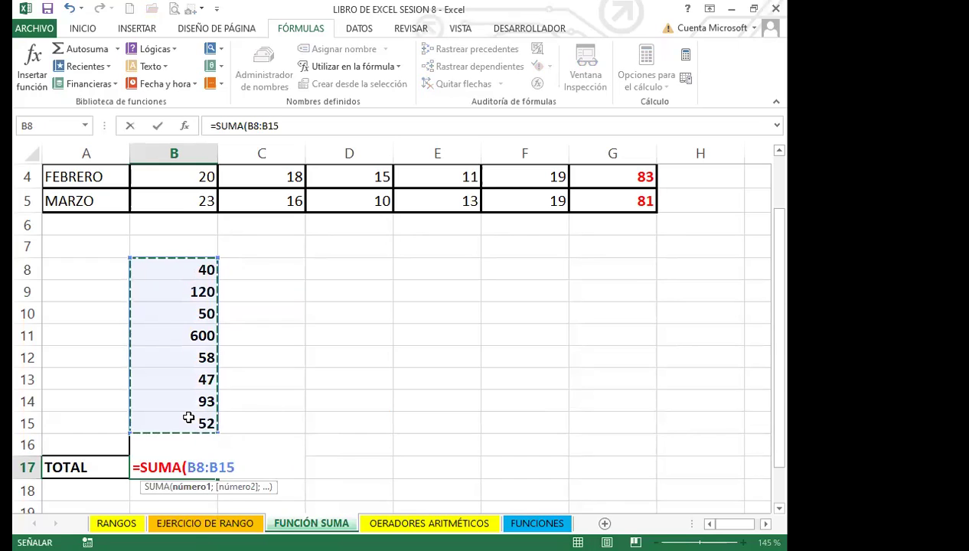
pyautogui.press('Return')
pyautogui.click(144, 465)
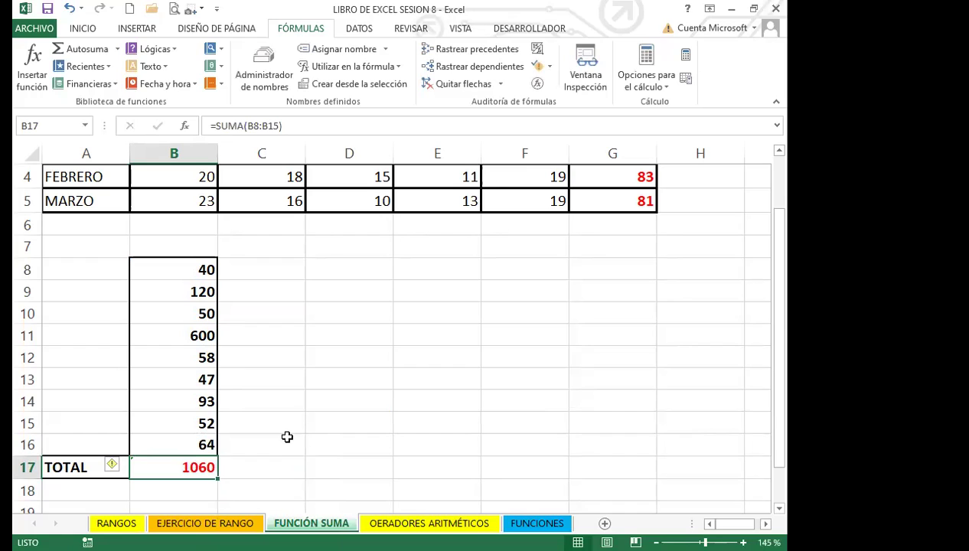
# Try copying the format of the empty cell C17 onto the total in B17, then undo it
pyautogui.click(252, 486)
pyautogui.click(249, 471)
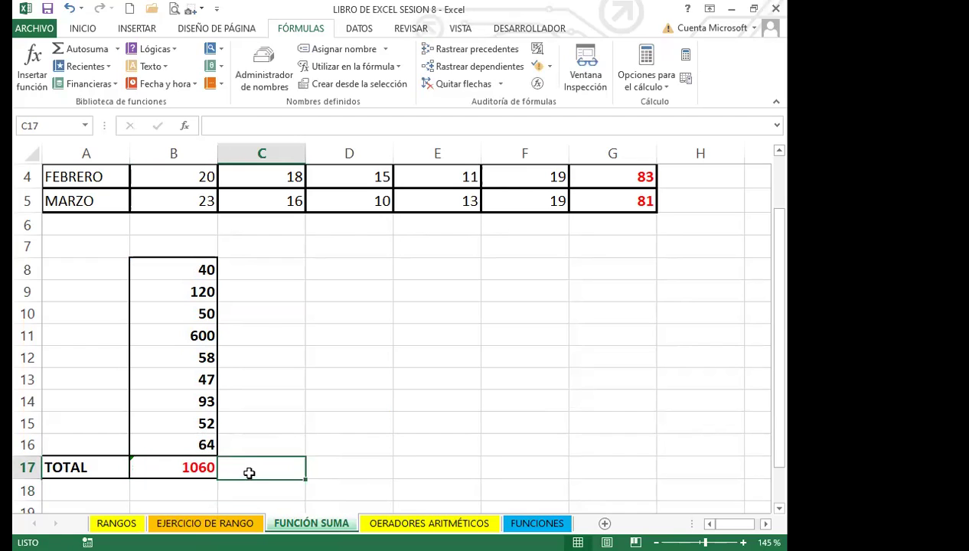
pyautogui.click(80, 29)
pyautogui.click(57, 83)
pyautogui.click(165, 463)
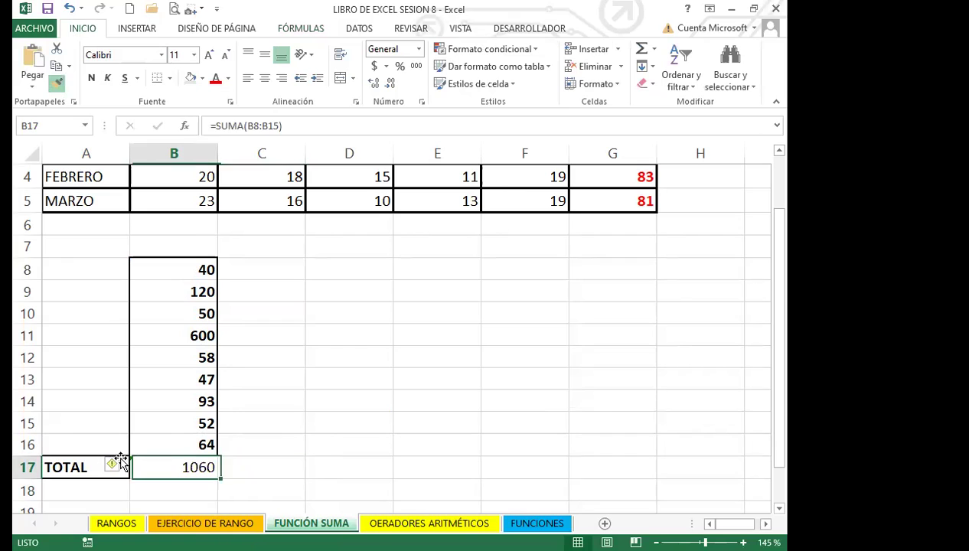
pyautogui.click(145, 488)
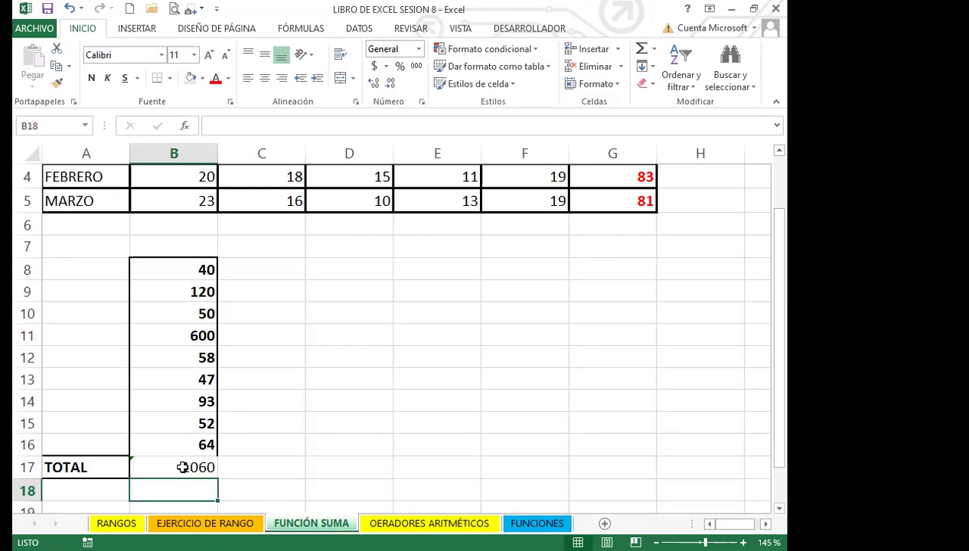
pyautogui.hotkey('ctrl', 'z')
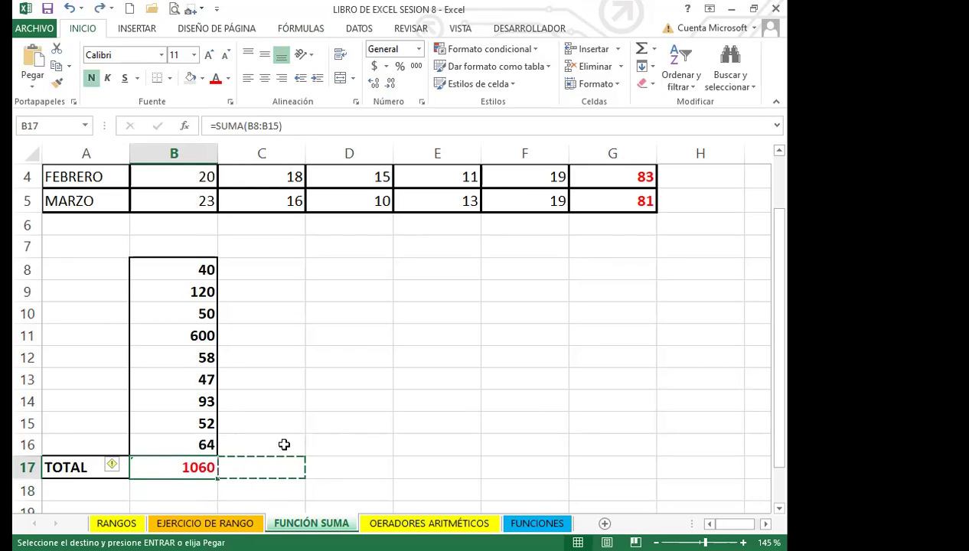
pyautogui.press('Escape')
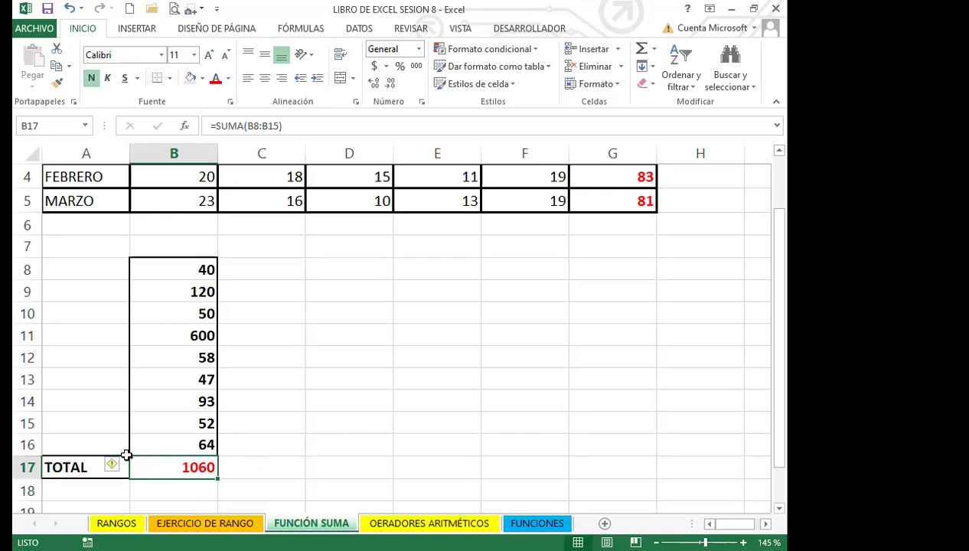
# Sum the range B8:B16 in B19 with Autosuma
pyautogui.scroll(-2, 153, 451)
pyautogui.click(198, 369)
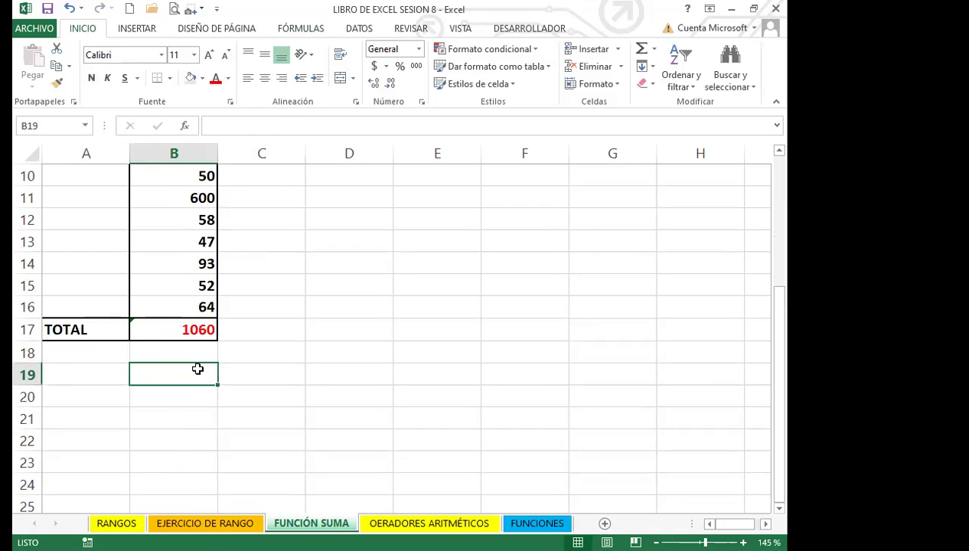
pyautogui.write('=')
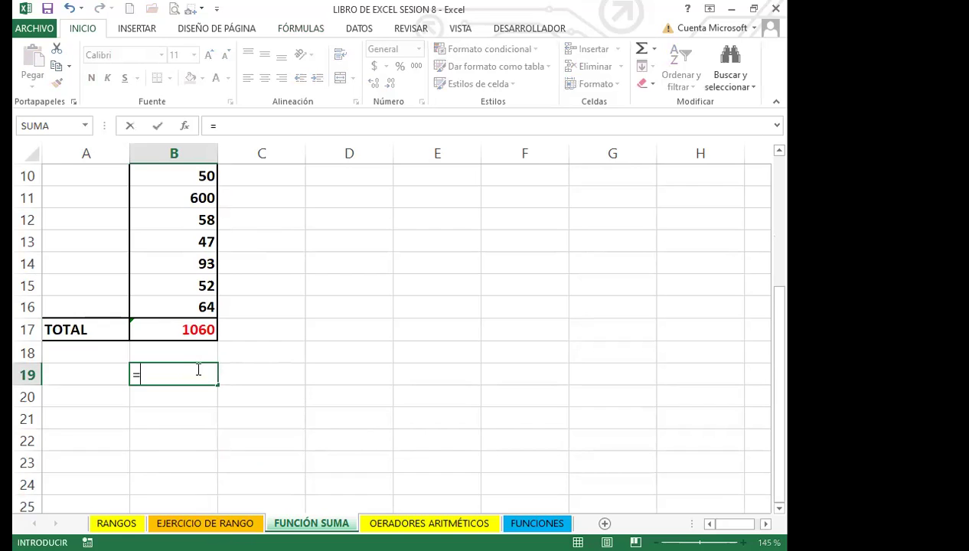
pyautogui.press('Escape')
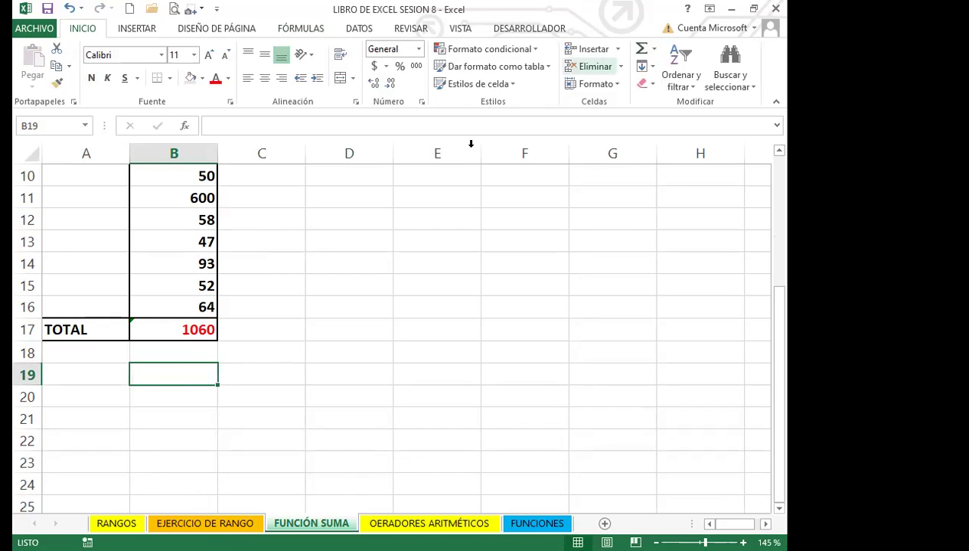
pyautogui.click(288, 379)
pyautogui.click(180, 372)
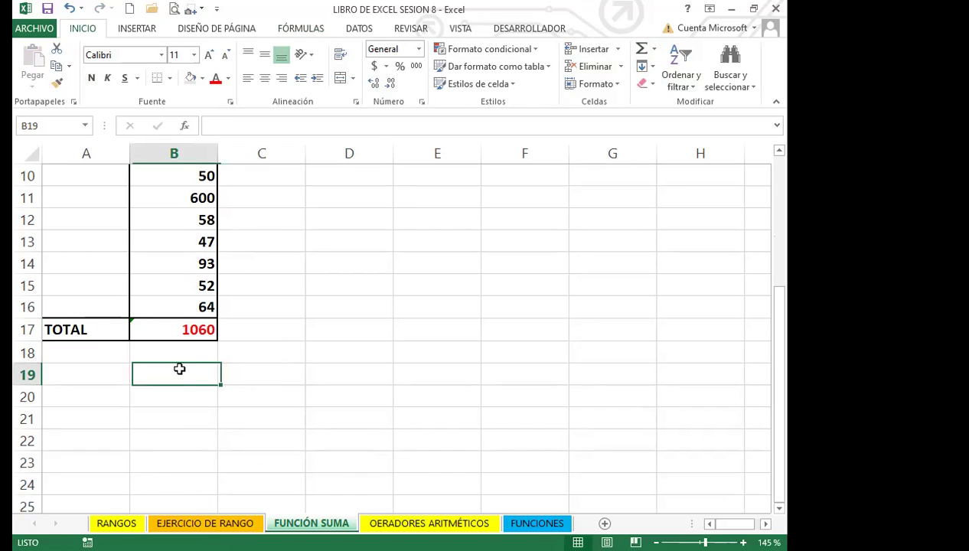
pyautogui.click(642, 49)
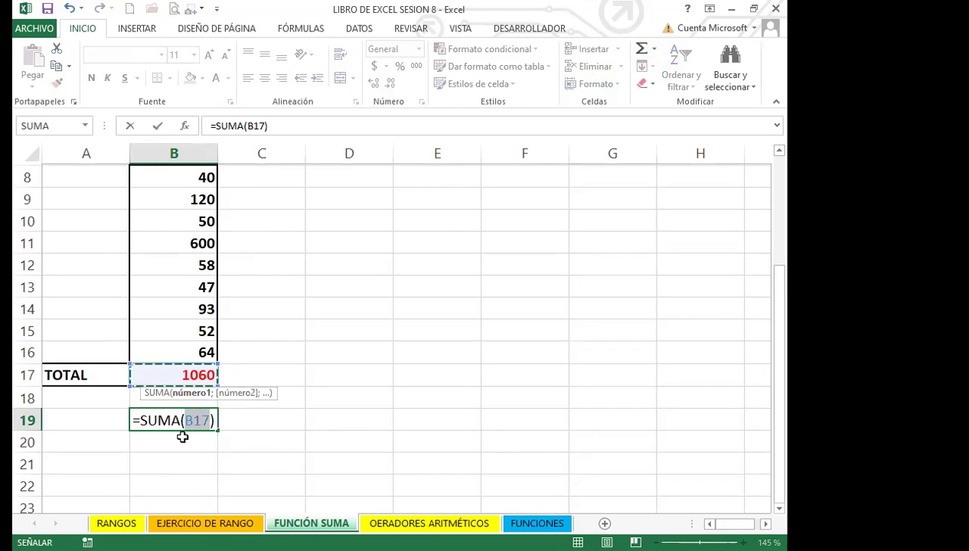
pyautogui.press('Up')
pyautogui.hotkey('ctrl', 'shift', 'Up')
pyautogui.press('Return')
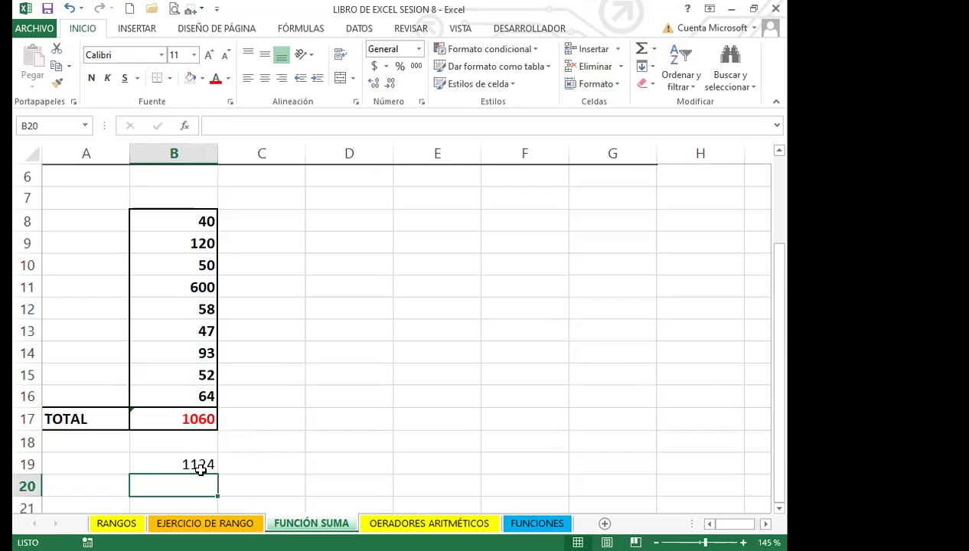
# Check the trial SUMA formula in B19 and clear the cell
pyautogui.click(198, 465)
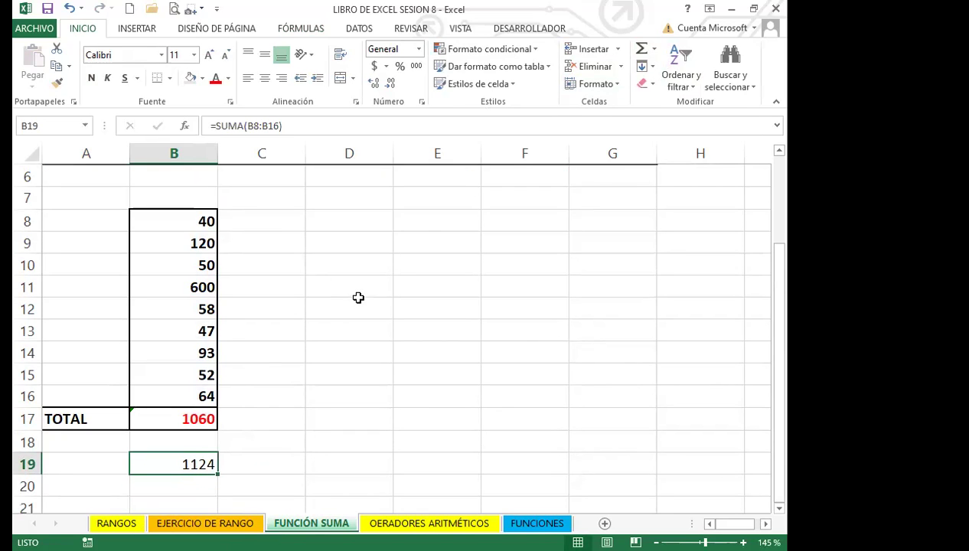
pyautogui.press('BackSpace')
pyautogui.press('Return')
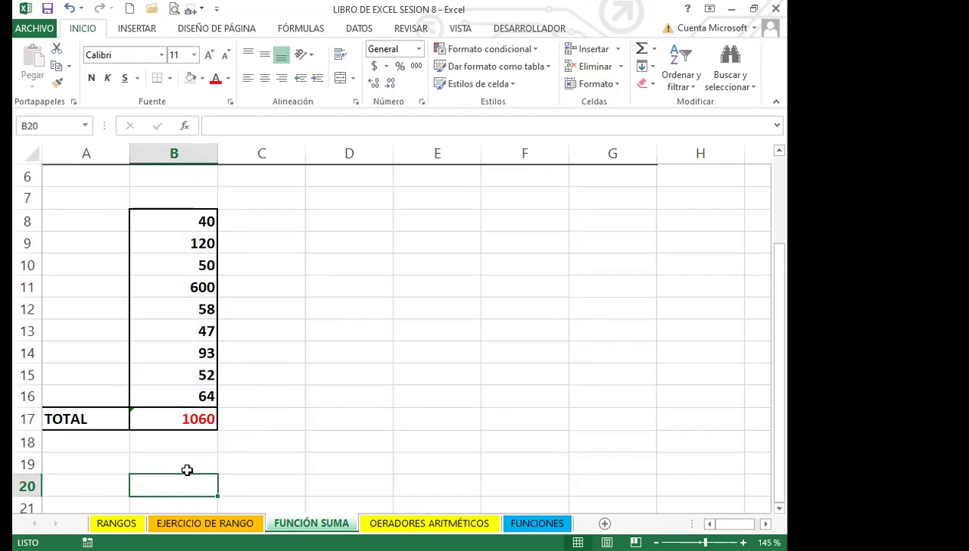
# Extend the SUMA range of the TOTAL formula in B17 to B8:B16
pyautogui.click(188, 419)
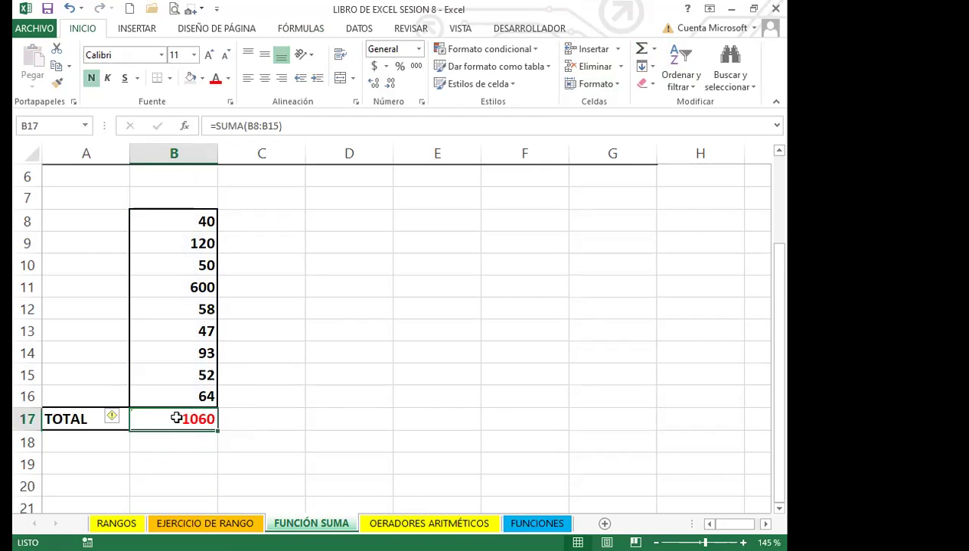
pyautogui.click(280, 125)
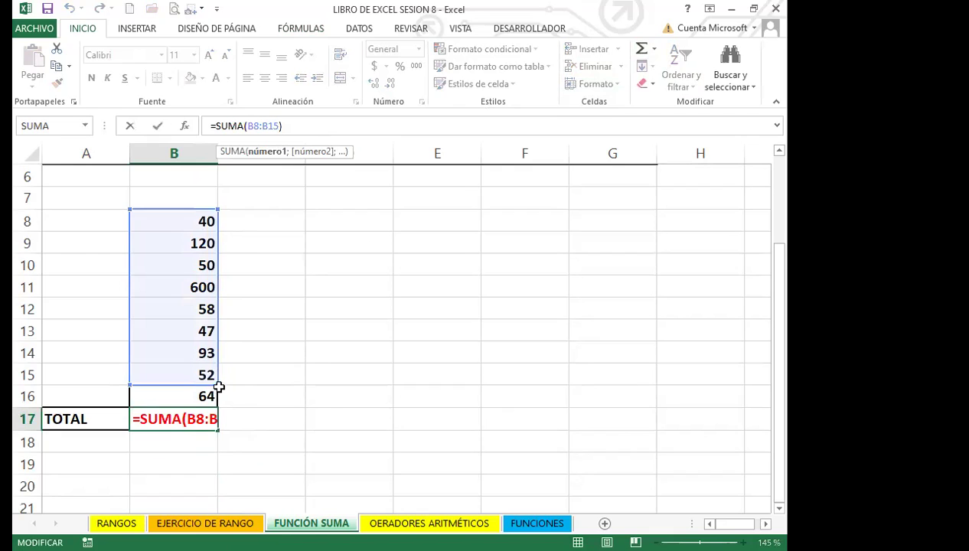
pyautogui.moveTo(217, 385); pyautogui.dragTo(219, 396)
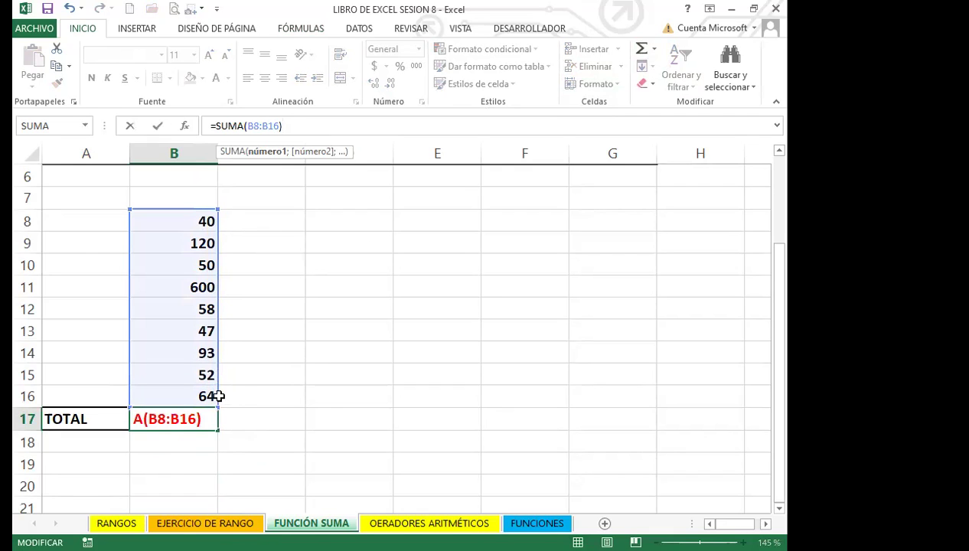
pyautogui.press('Return')
# Sum the range B8:B16 in B19 with Autosuma and check the resulting formula
pyautogui.click(191, 457)
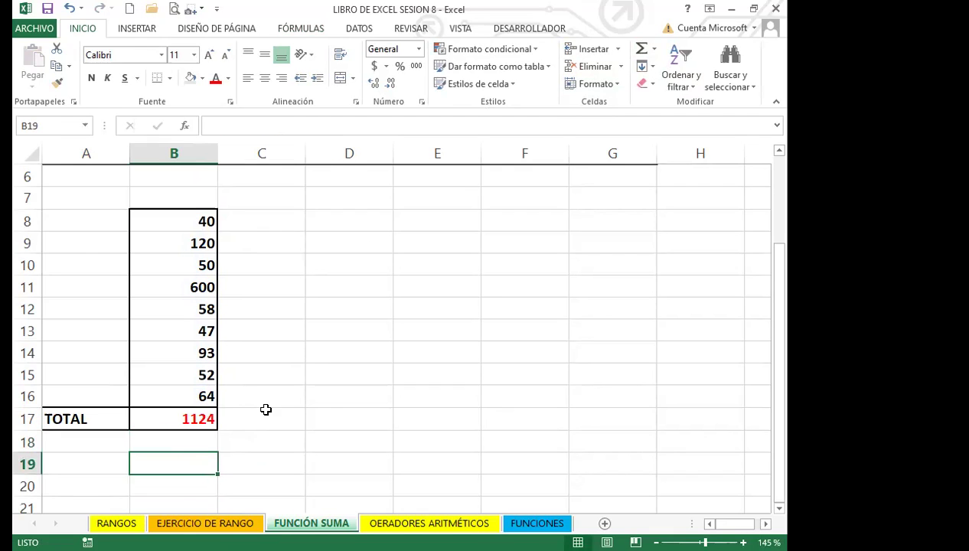
pyautogui.click(641, 47)
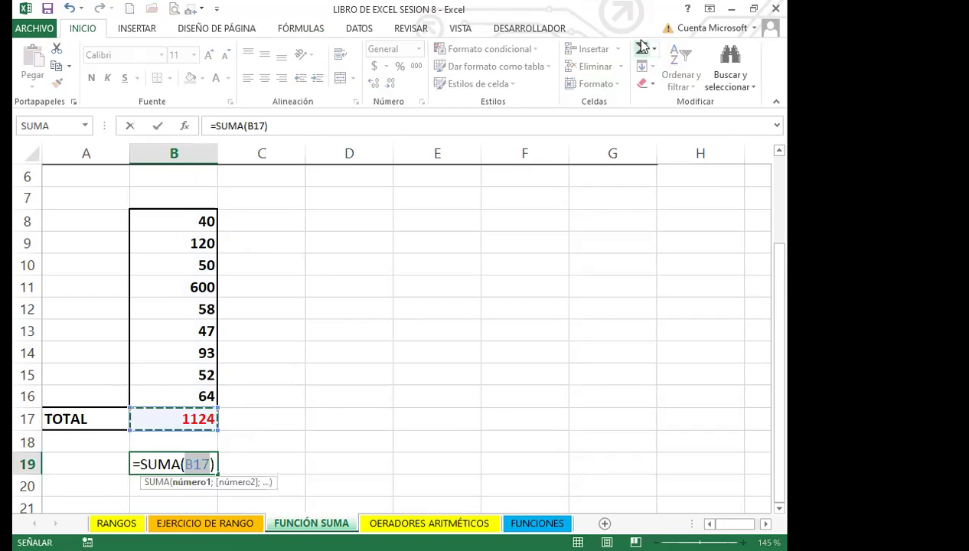
pyautogui.click(193, 220)
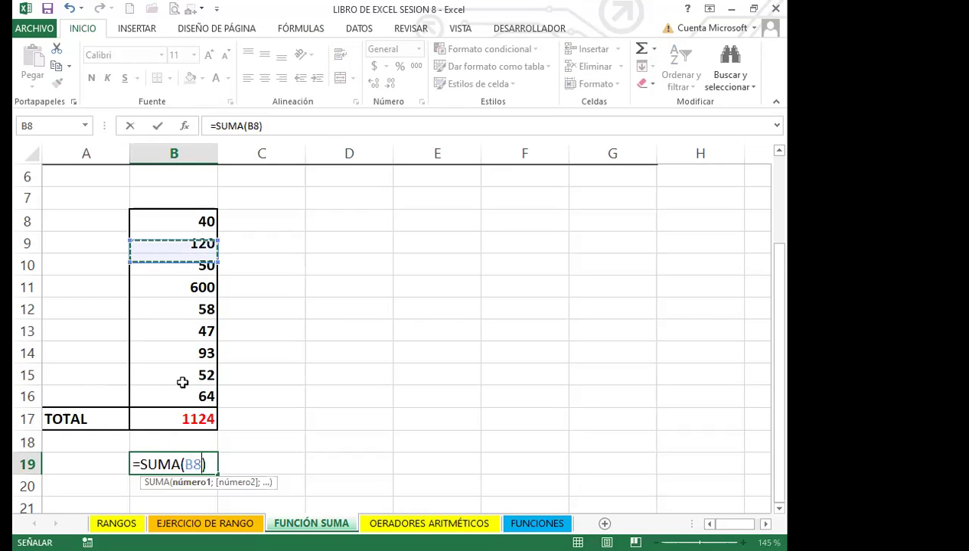
pyautogui.keyDown('shift'); pyautogui.click(183, 397); pyautogui.keyUp('shift')
pyautogui.press('Return')
pyautogui.click(173, 469)
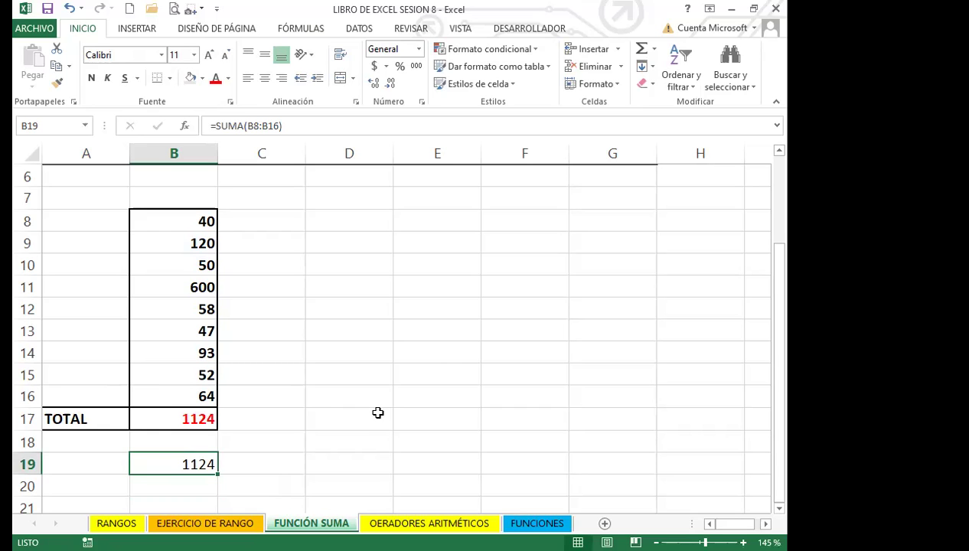
# Review the MARZO total in G5 against its row values B5:F5, and the column total in B17
pyautogui.scroll(-5, 160, 364)
pyautogui.scroll(4, 146, 353)
pyautogui.scroll(3, 146, 352)
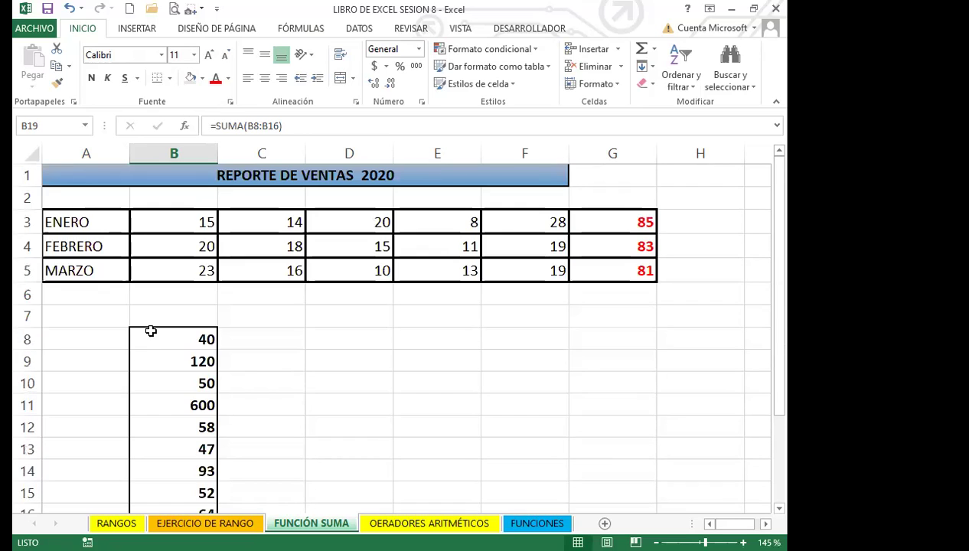
pyautogui.click(149, 333)
pyautogui.click(617, 272)
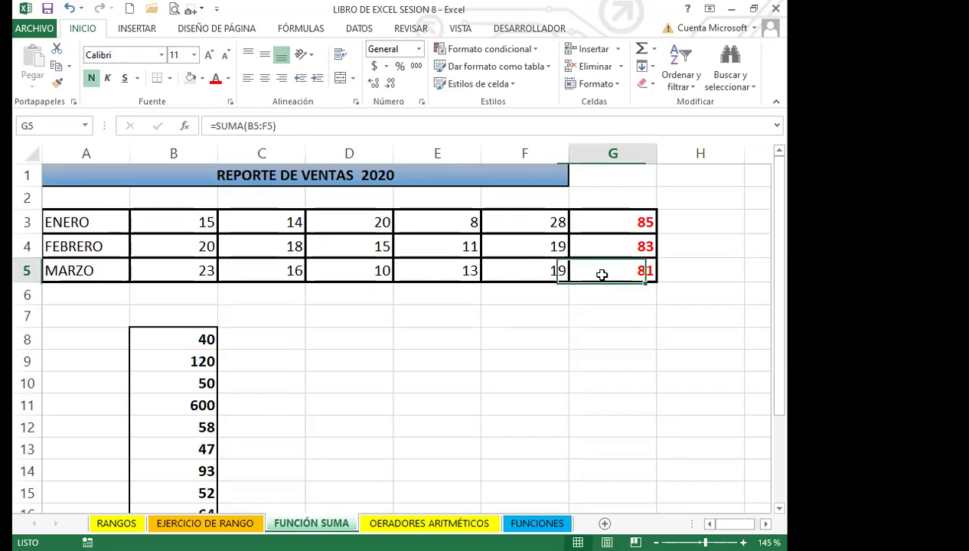
pyautogui.moveTo(191, 271); pyautogui.dragTo(518, 265)
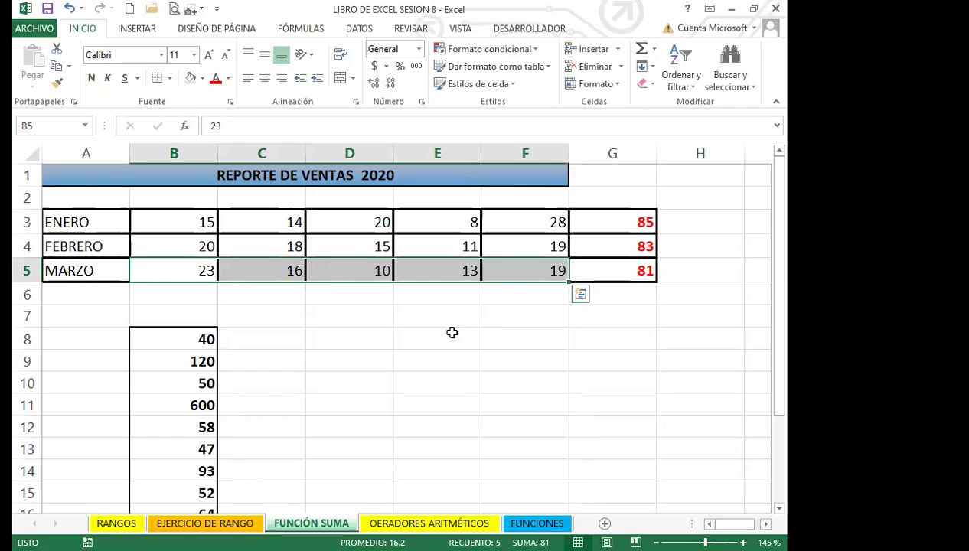
pyautogui.moveTo(349, 316); pyautogui.dragTo(401, 346)
pyautogui.click(387, 346)
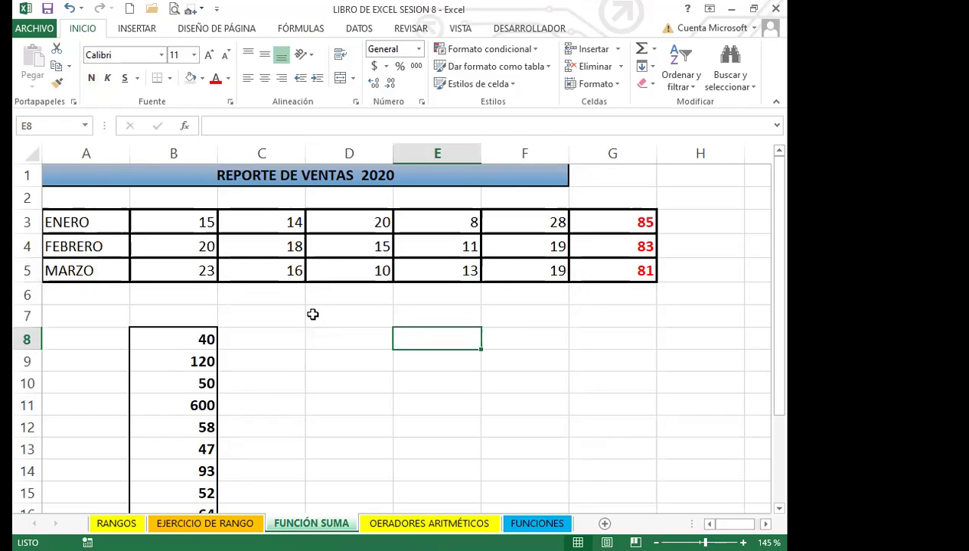
pyautogui.scroll(-3, 310, 320)
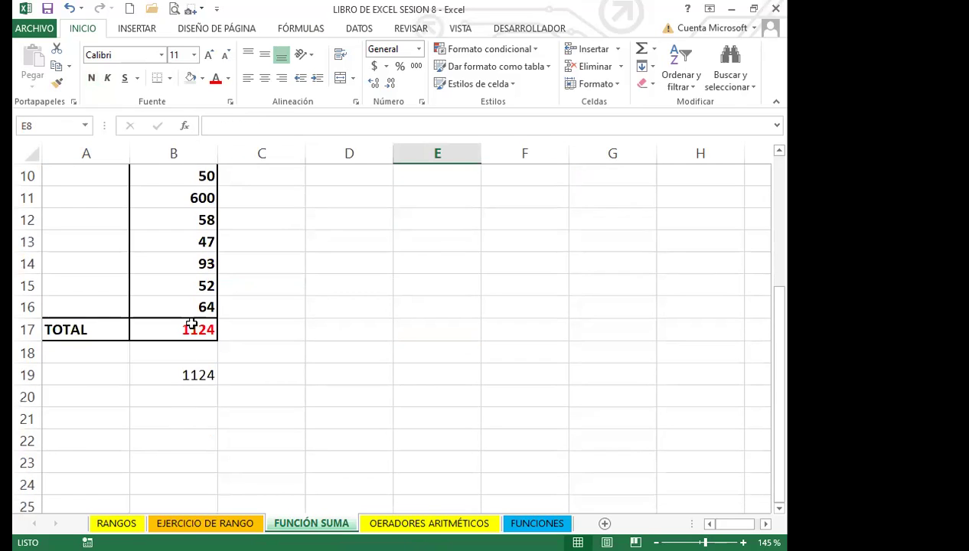
pyautogui.click(184, 323)
# On the FUNCIONES sheet, total C2:C15 in C16 with Autosuma and check the formula
pyautogui.click(536, 523)
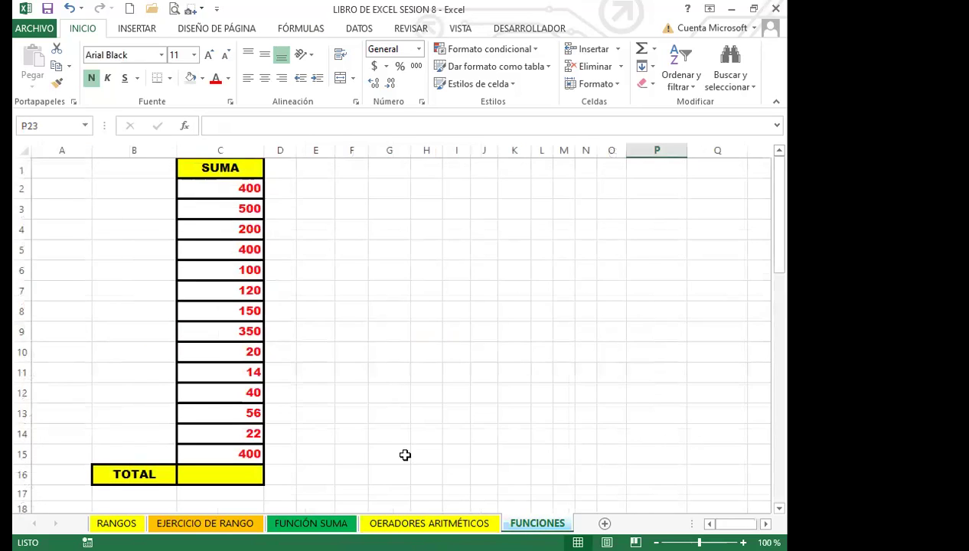
pyautogui.click(352, 387)
pyautogui.click(234, 474)
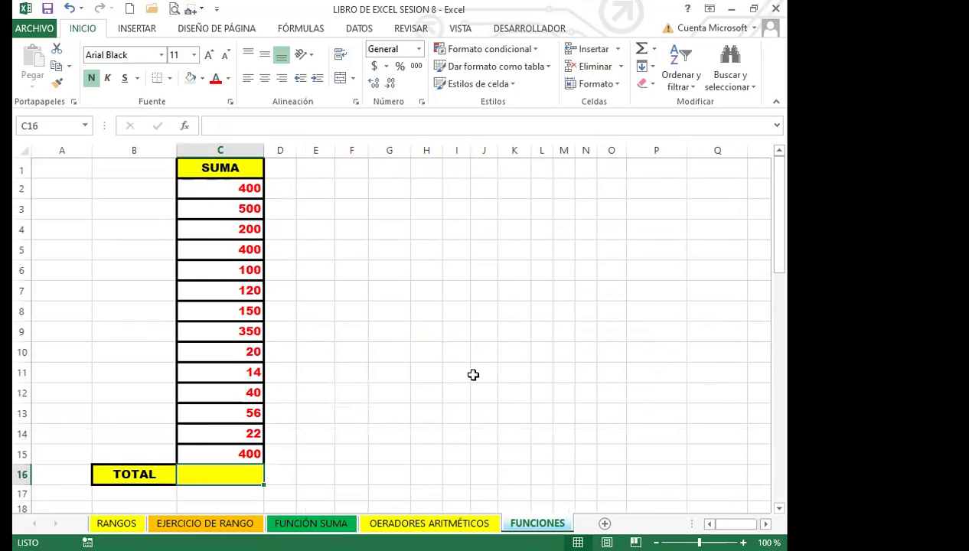
pyautogui.click(642, 52)
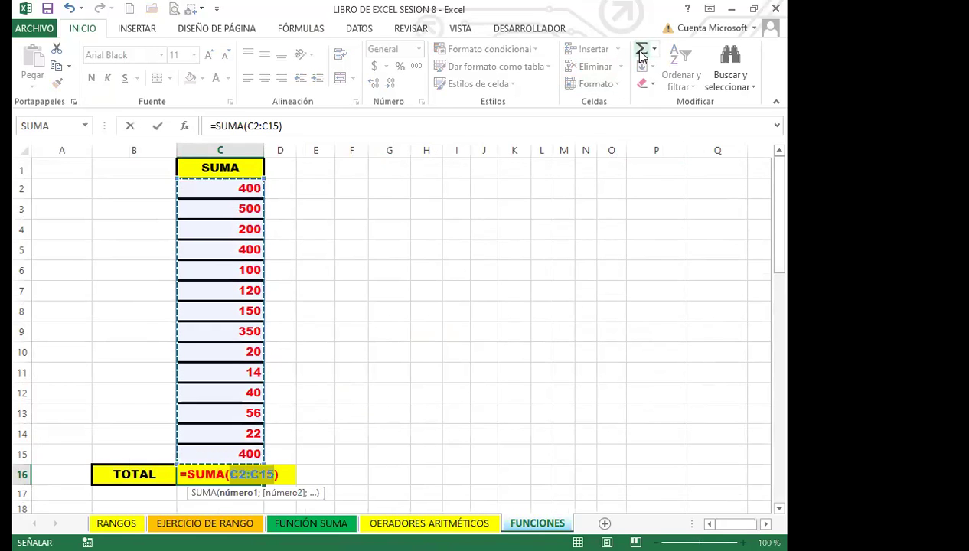
pyautogui.press('Return')
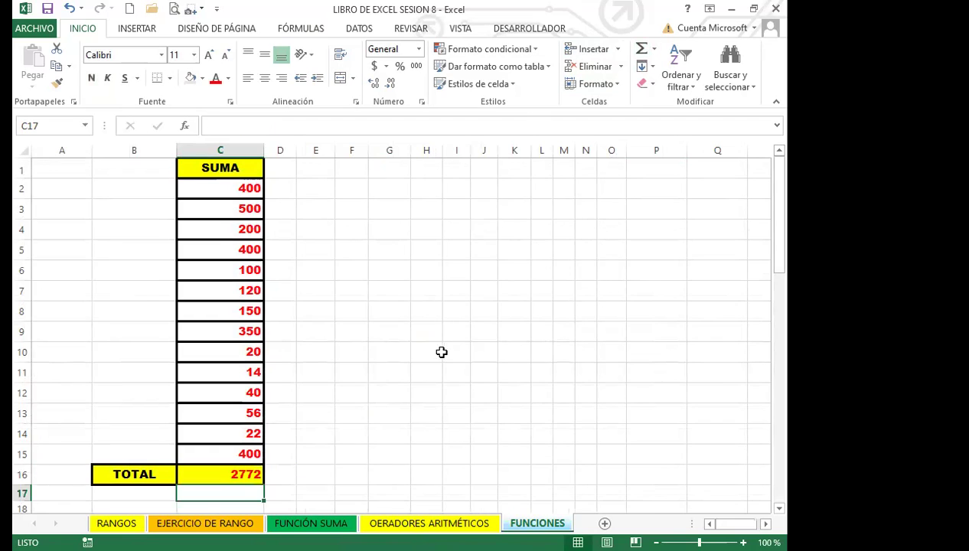
pyautogui.scroll(-2, 288, 383)
pyautogui.click(229, 352)
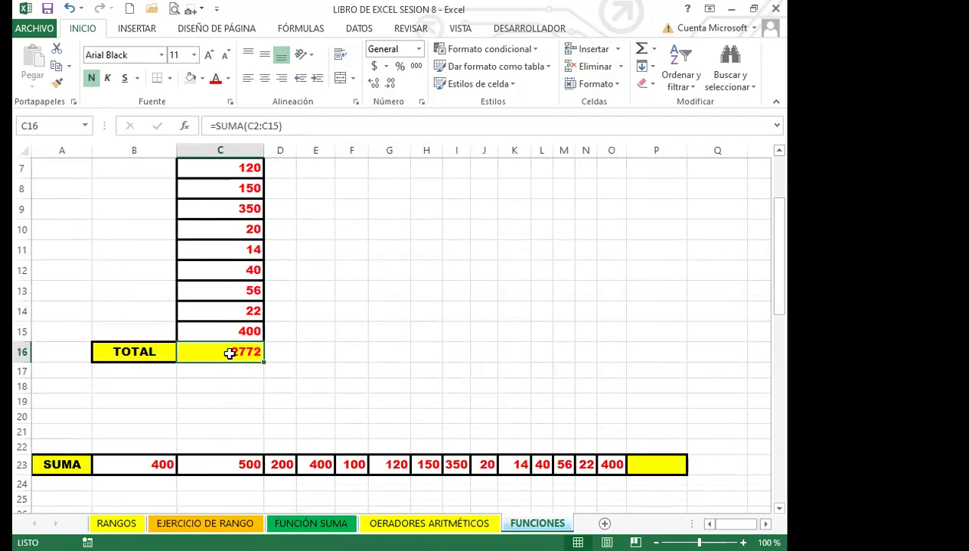
# Total the horizontal SUMA row B23:O23 in P23 with Autosuma and check the formula
pyautogui.click(638, 461)
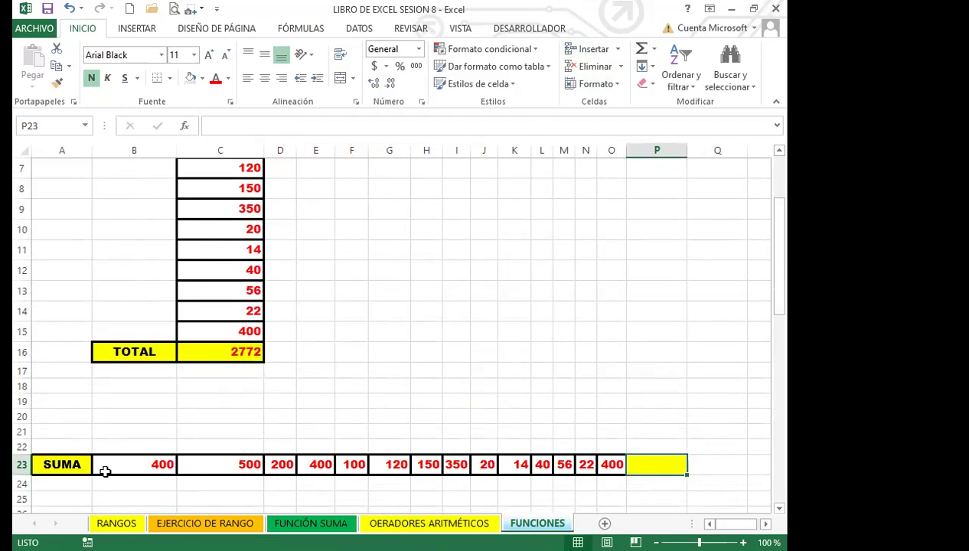
pyautogui.click(641, 49)
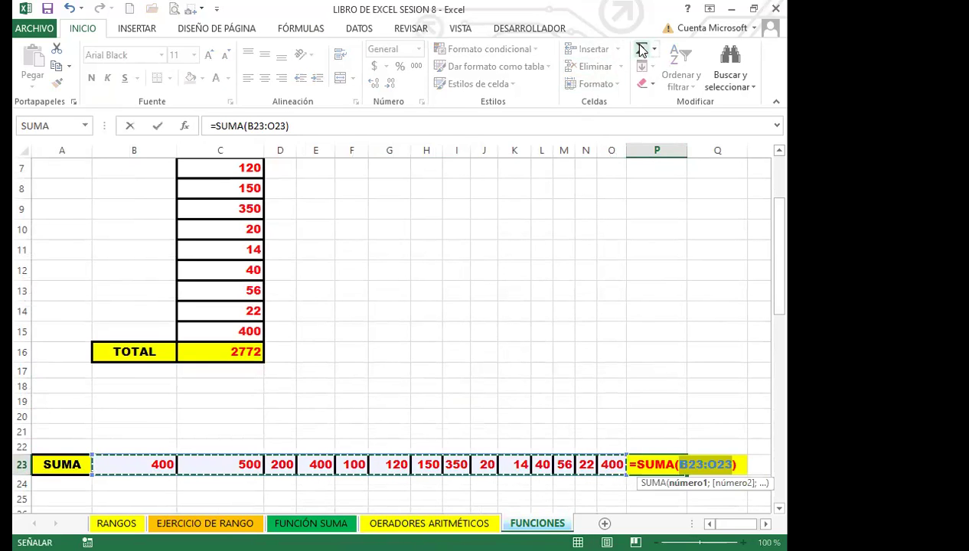
pyautogui.press('Return')
pyautogui.click(656, 465)
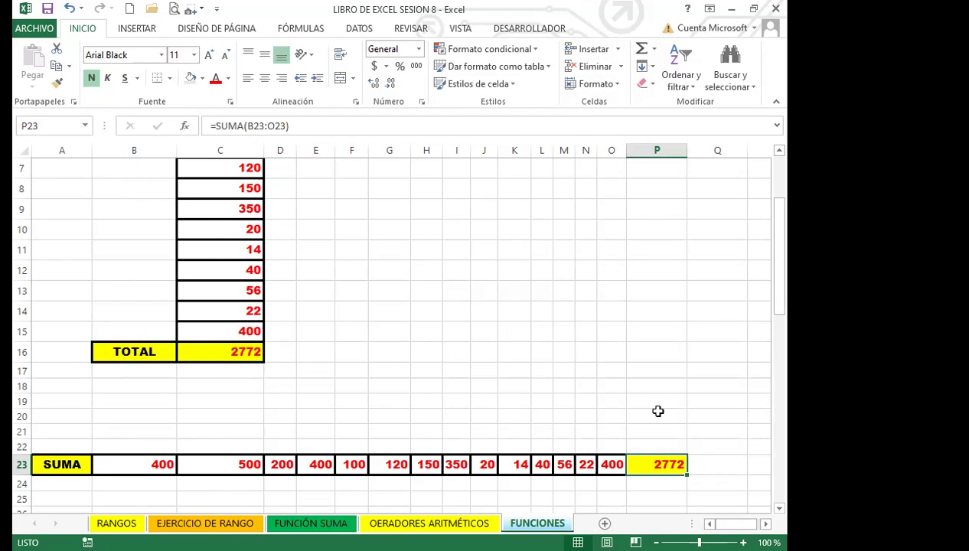
# Enter a CONTAR formula over C31:C47 in the RESPUESTA cell C49
pyautogui.scroll(-9, 249, 370)
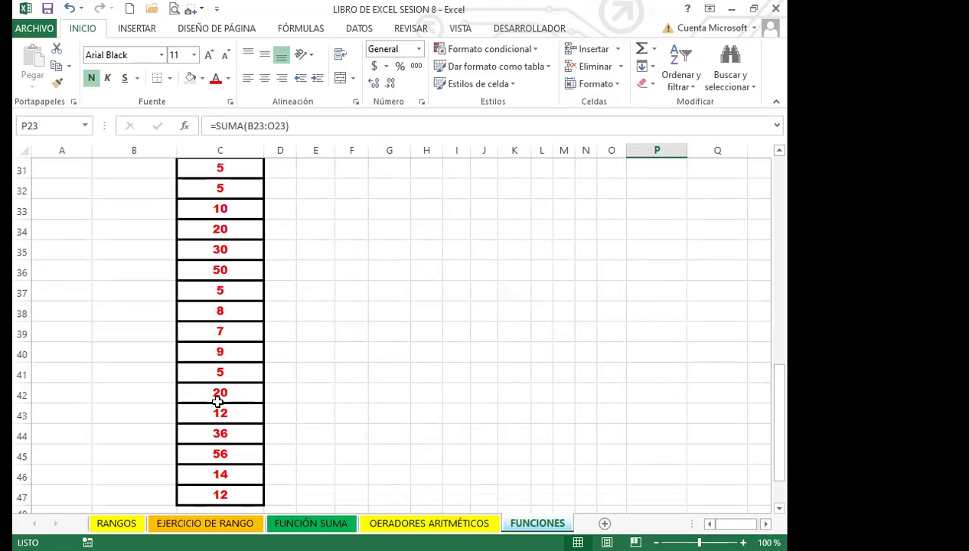
pyautogui.click(222, 473)
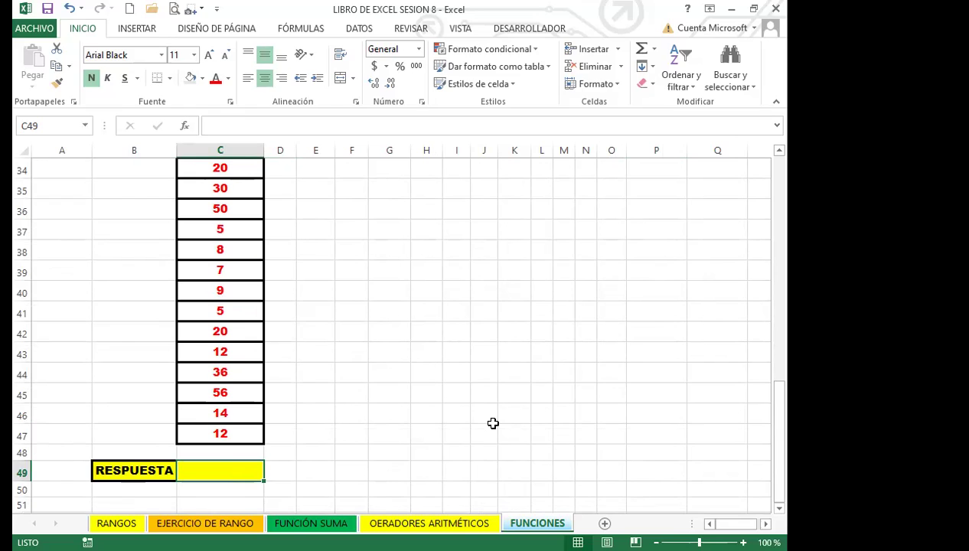
pyautogui.write('=')
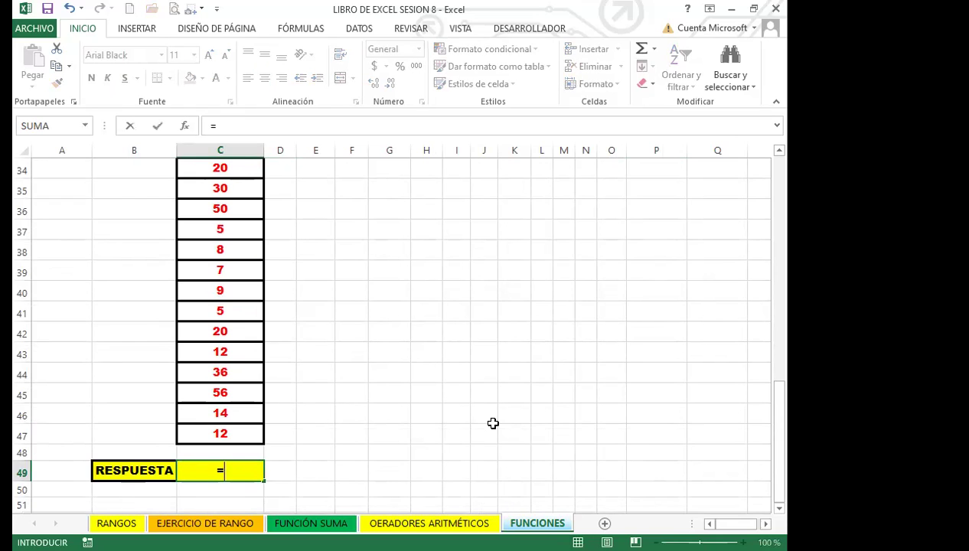
pyautogui.write('CON')
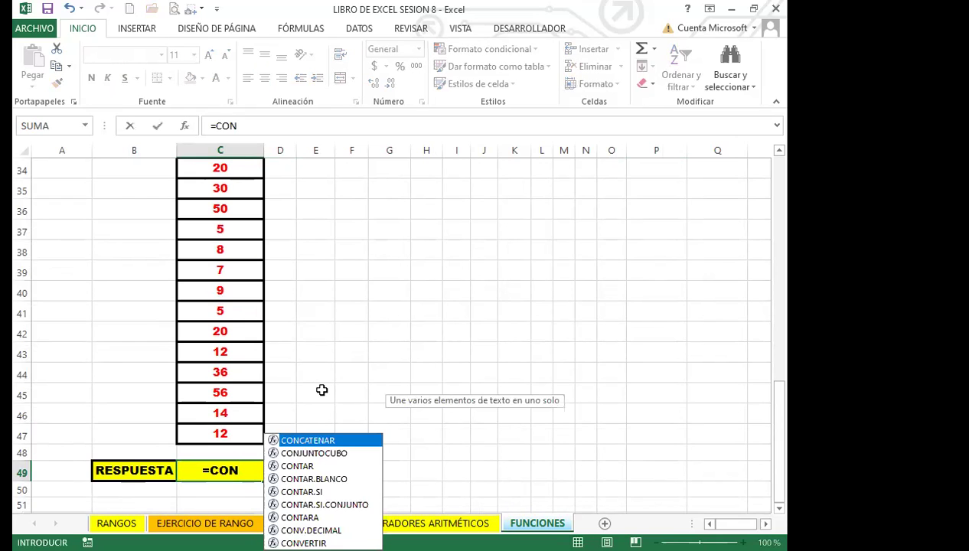
pyautogui.click(291, 466)
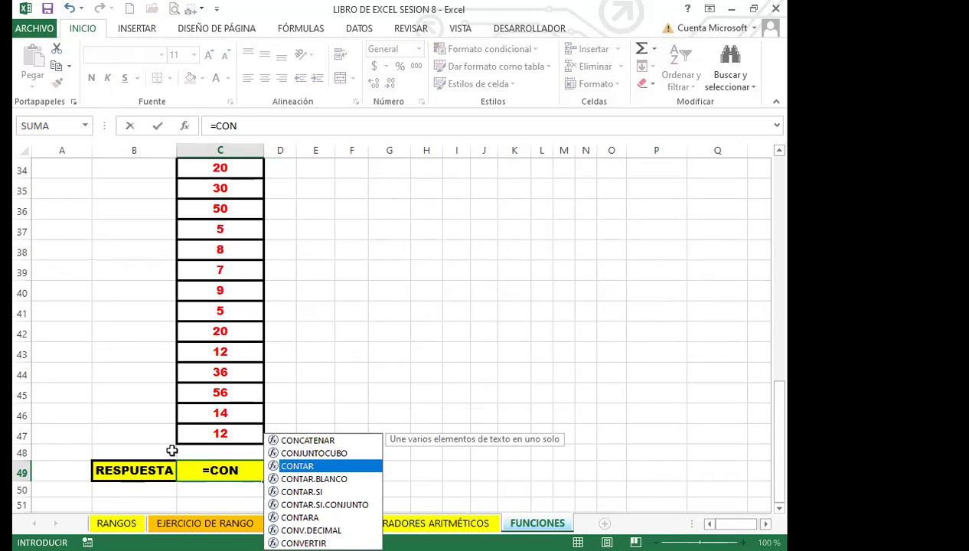
pyautogui.press('Tab')
pyautogui.moveTo(778, 454); pyautogui.dragTo(577, 317)
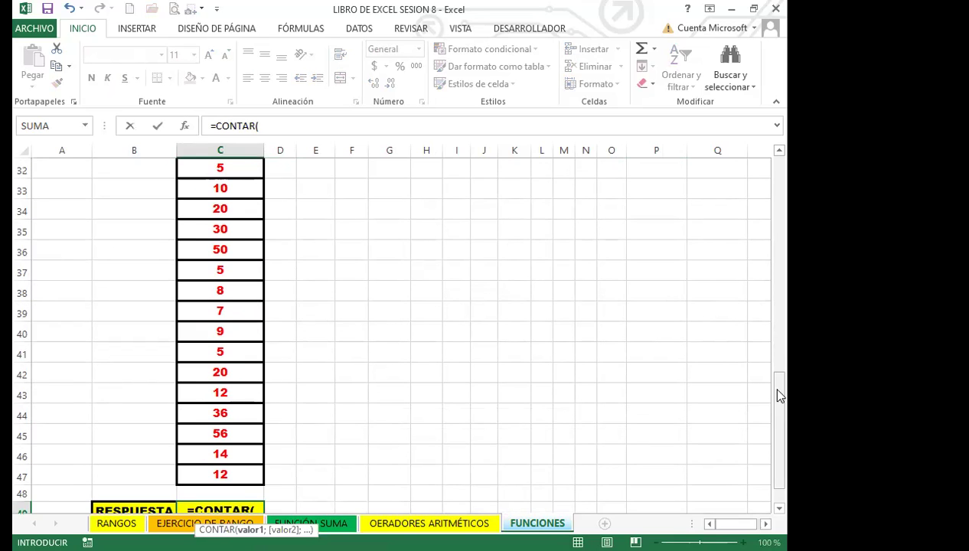
pyautogui.scroll(1, 779, 396)
pyautogui.click(217, 202)
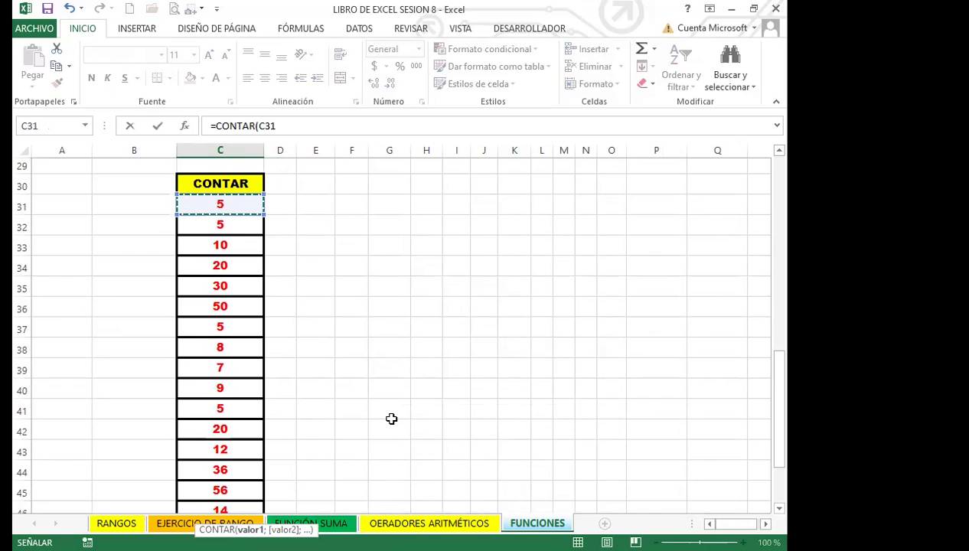
pyautogui.hotkey('ctrl', 'shift', 'Down')
pyautogui.hotkey('ctrl', 'Return')
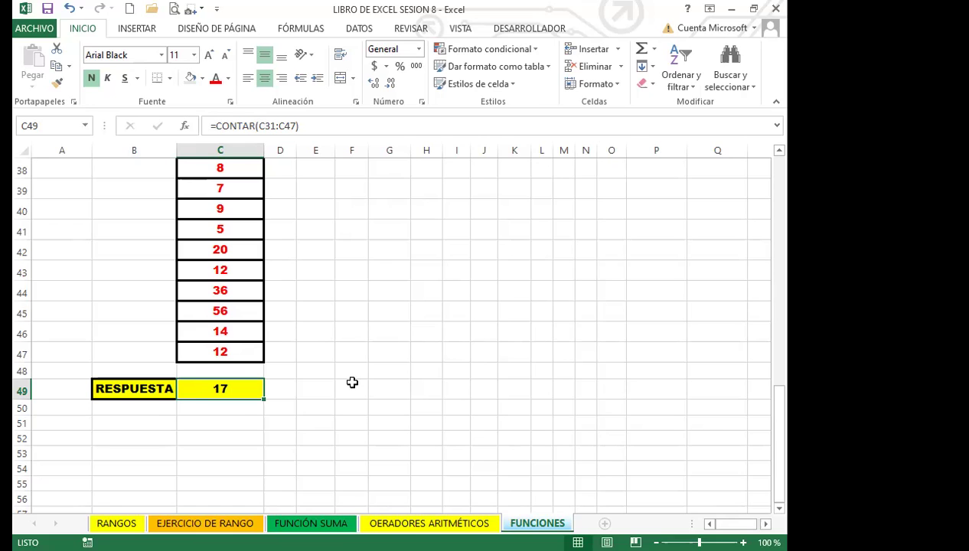
# Show the row numbers 1 to 17 in B31:B47 in red beside the CONTAR list, and collapse the ribbon
pyautogui.scroll(4, 128, 310)
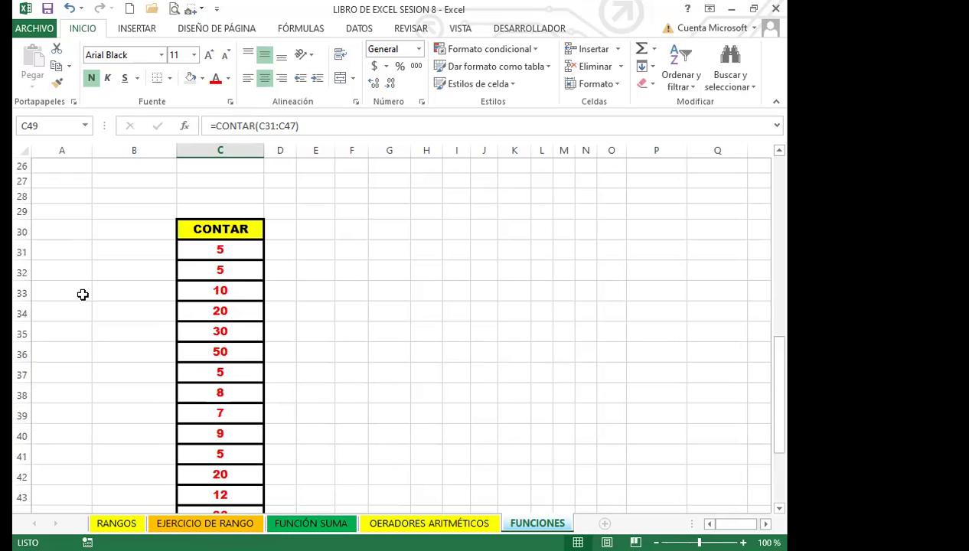
pyautogui.moveTo(145, 257); pyautogui.dragTo(147, 498)
pyautogui.scroll(4, 272, 282)
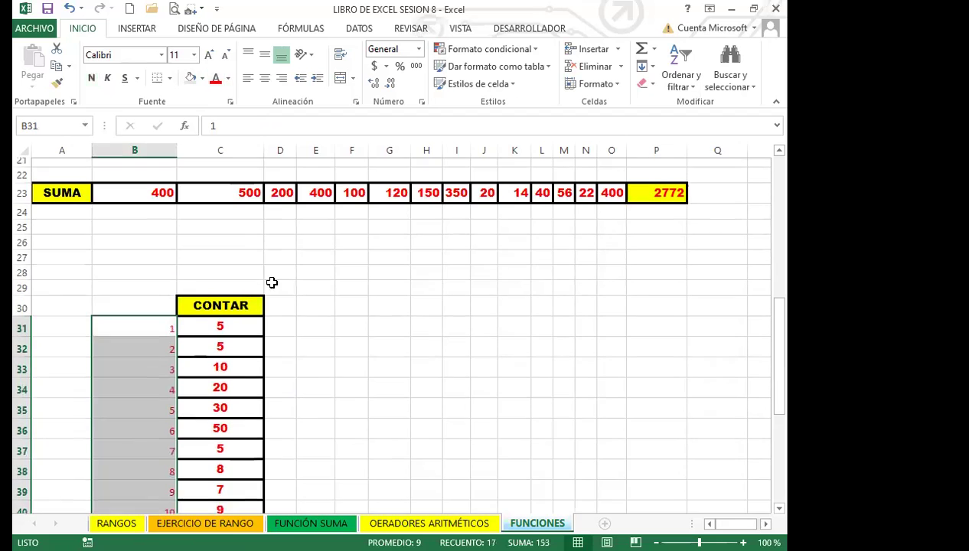
pyautogui.click(353, 382)
pyautogui.scroll(-3, 391, 419)
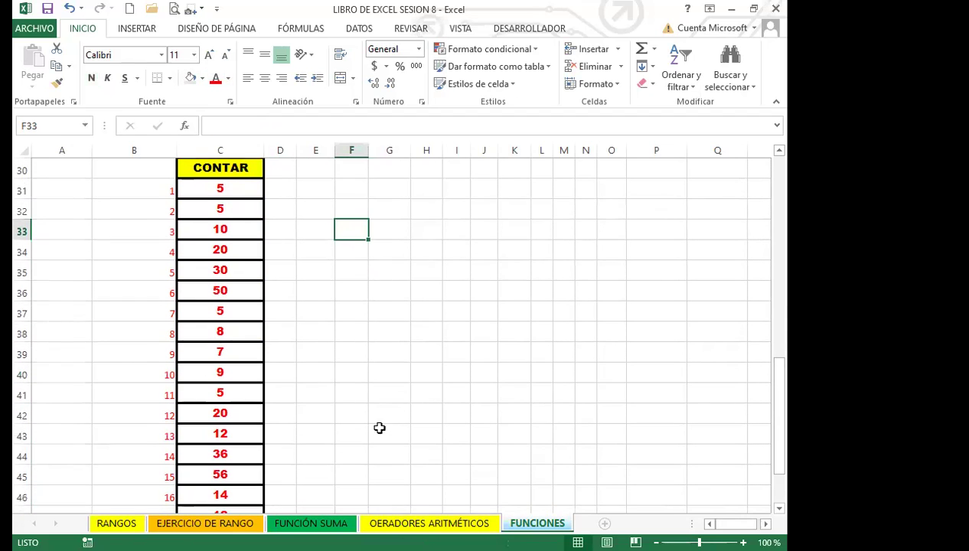
pyautogui.doubleClick(98, 29)
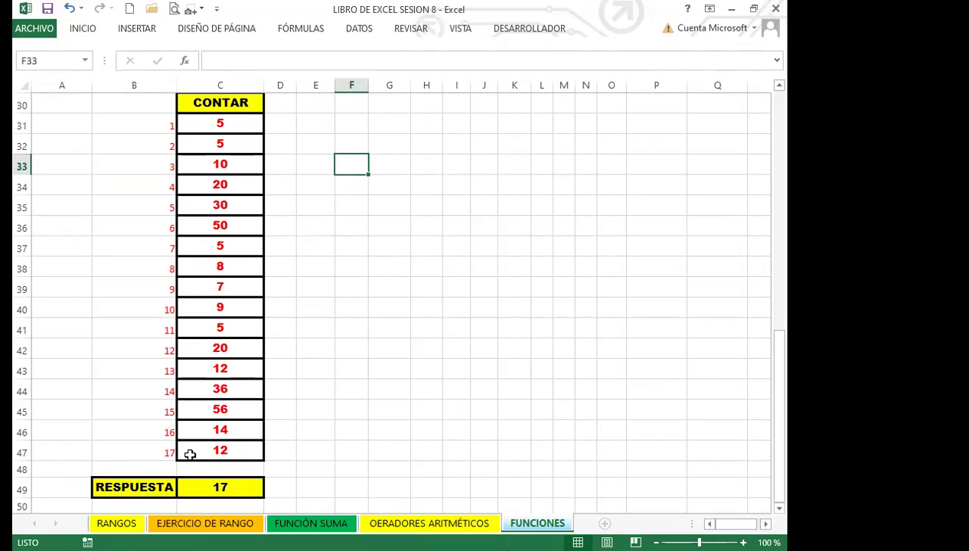
# Replace the numbers in C37, C33 and C35 of the CONTAR list with text first names and check the CONTAR formula in C49
pyautogui.click(212, 488)
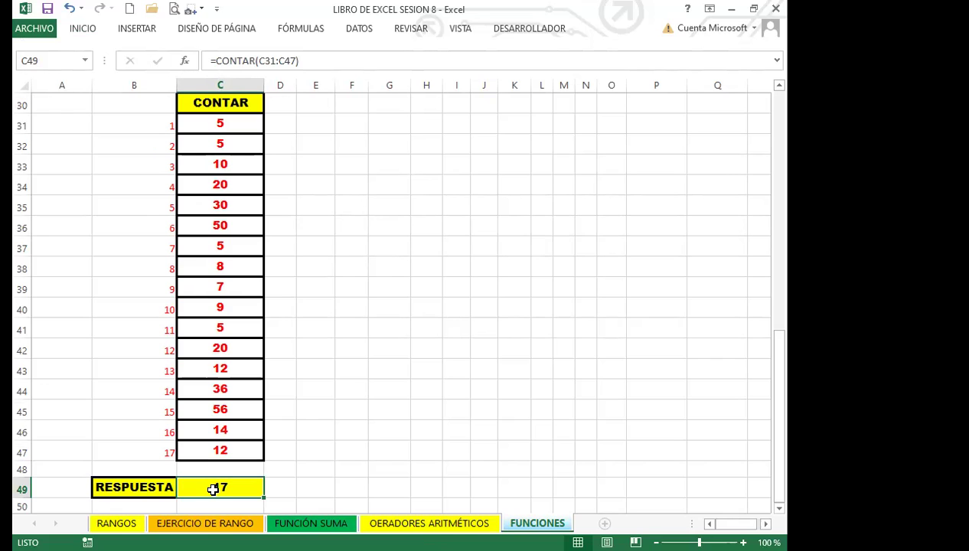
pyautogui.click(234, 250)
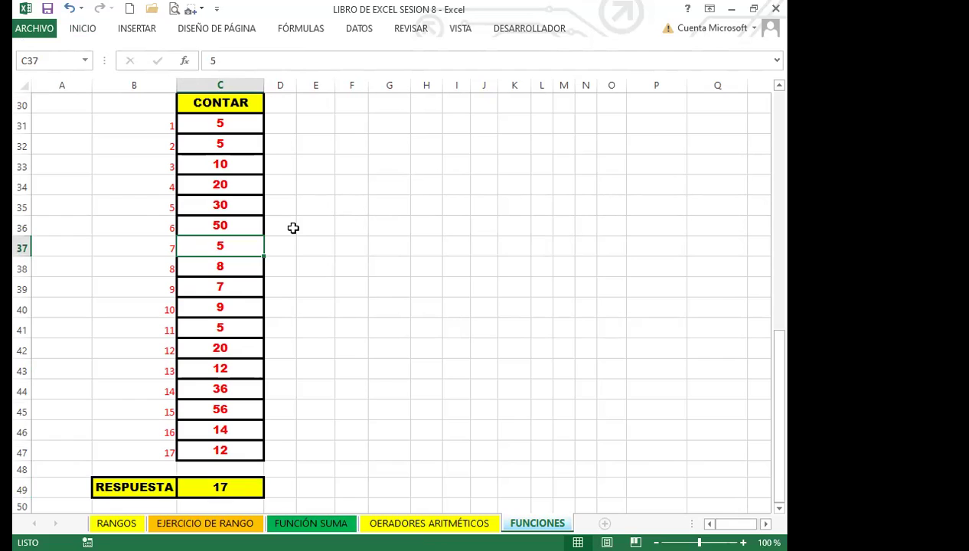
pyautogui.write('VANE')
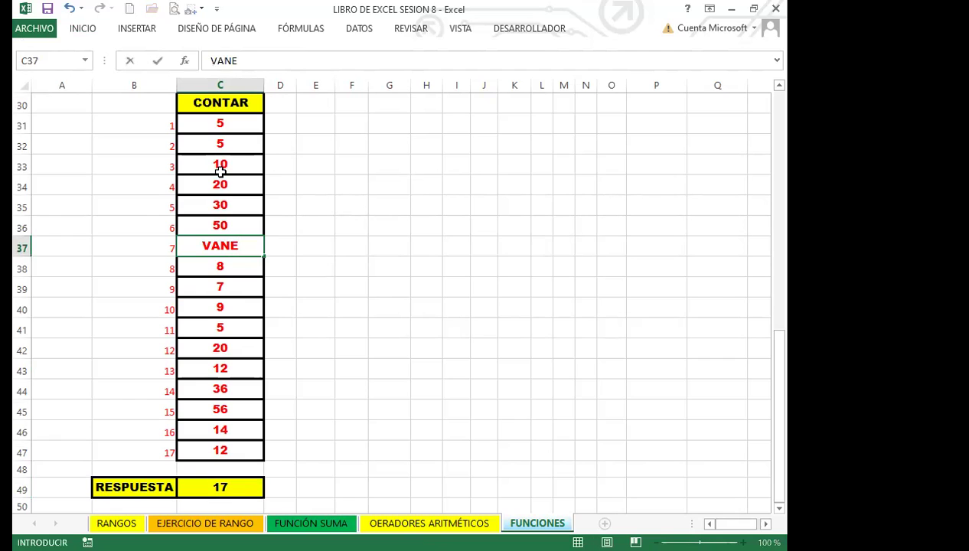
pyautogui.click(222, 169)
pyautogui.write('CARLOS')
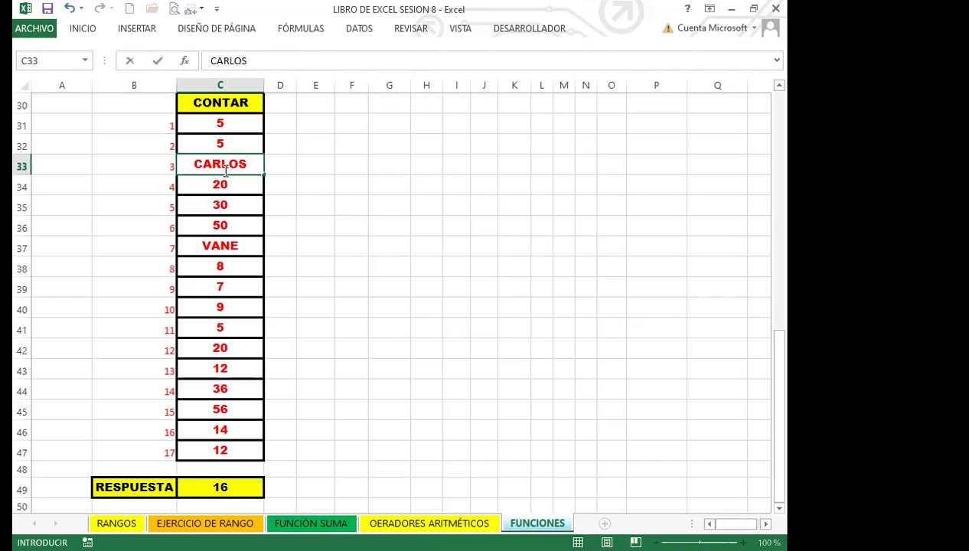
pyautogui.click(220, 207)
pyautogui.write('LUIS')
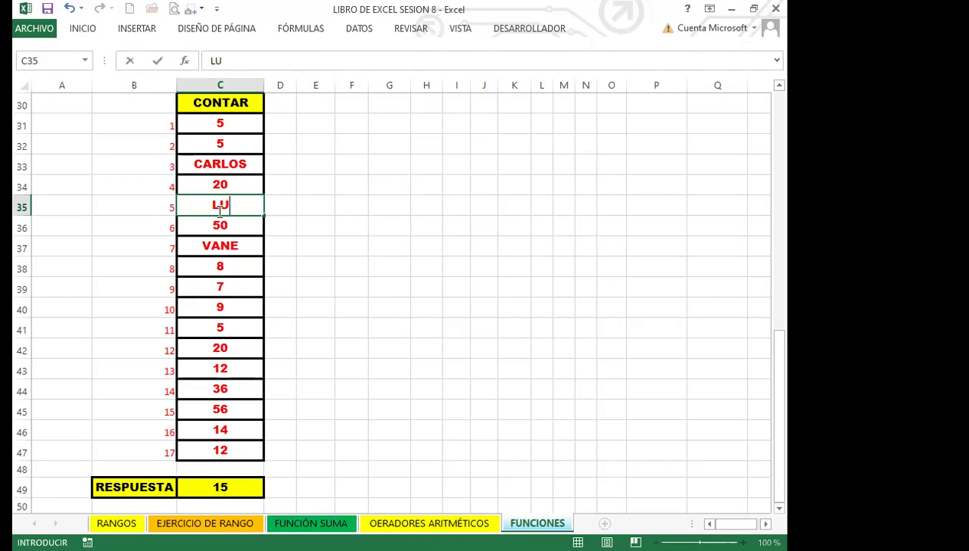
pyautogui.click(300, 405)
pyautogui.click(230, 489)
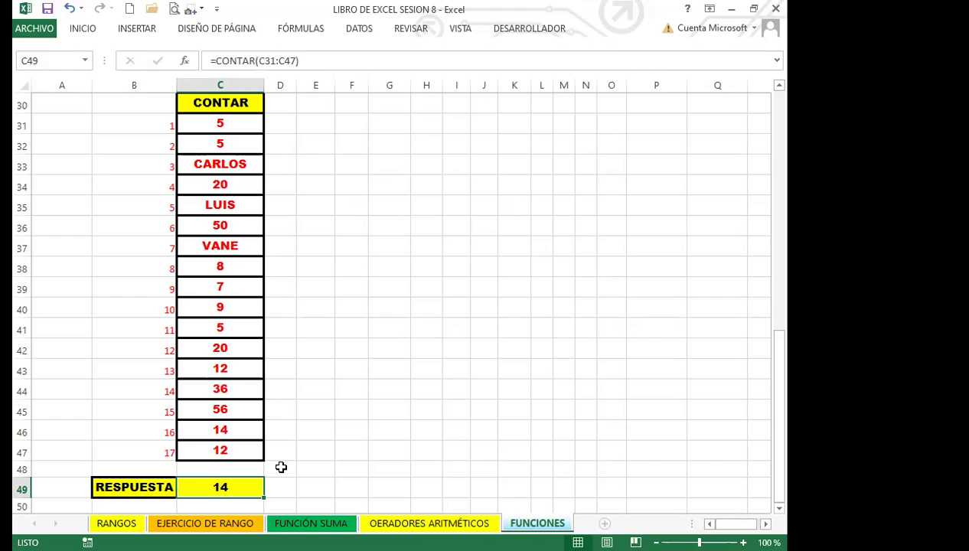
# Enter a CONTARA formula over C31:C47 in C51, below the RESPUESTA row
pyautogui.scroll(-1, 280, 464)
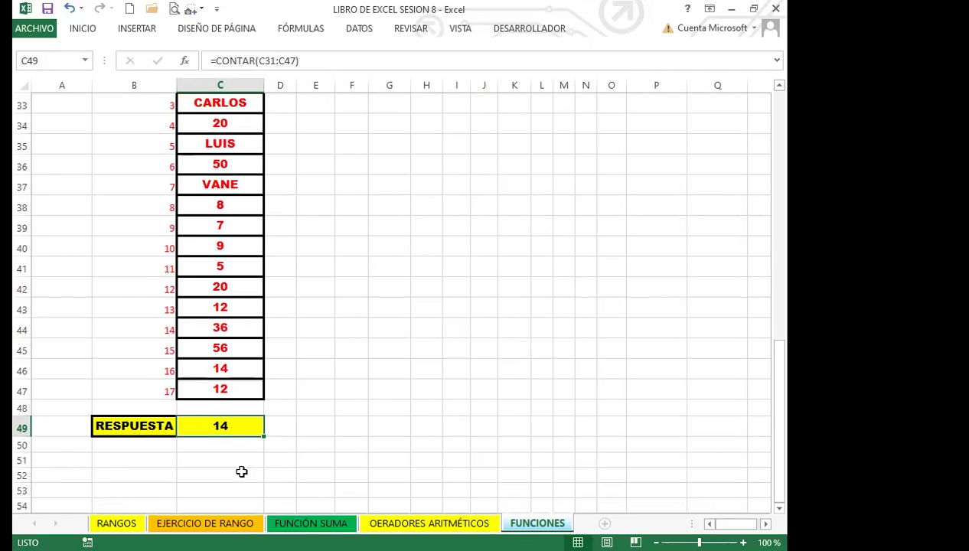
pyautogui.click(225, 459)
pyautogui.write('=C')
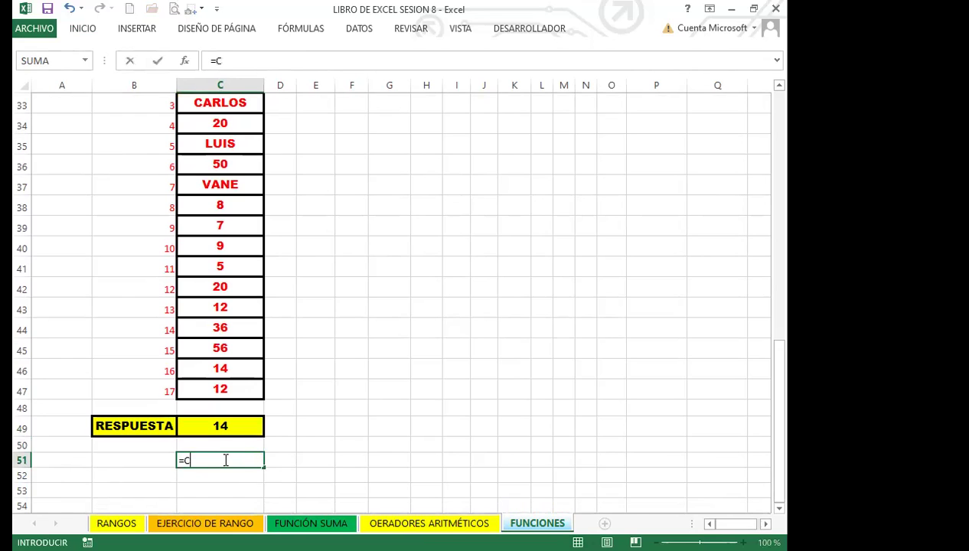
pyautogui.write('O')
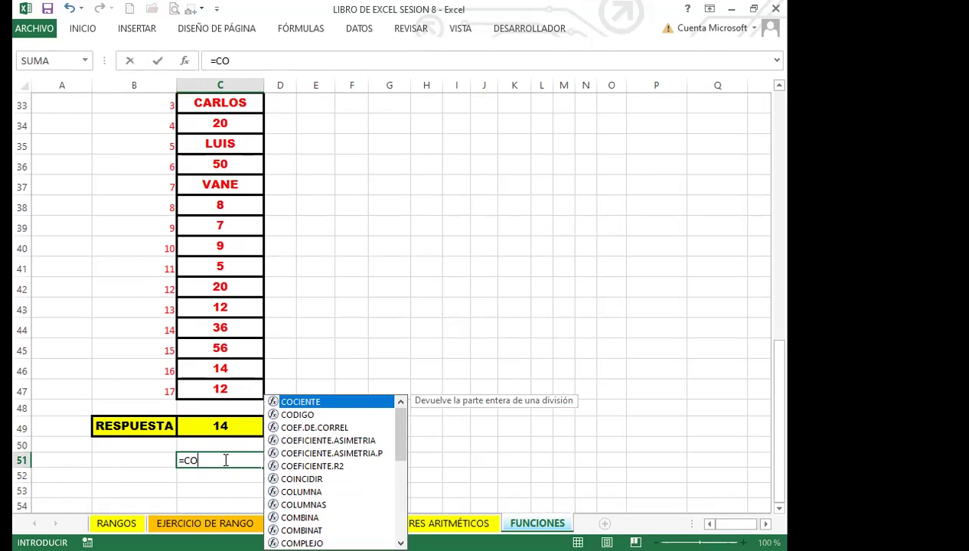
pyautogui.write('N')
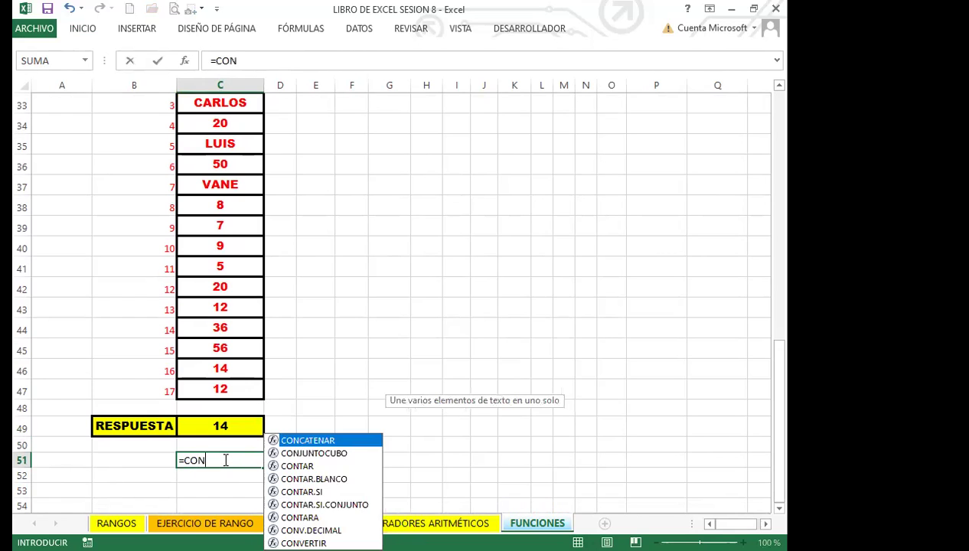
pyautogui.click(310, 519)
pyautogui.doubleClick(310, 519)
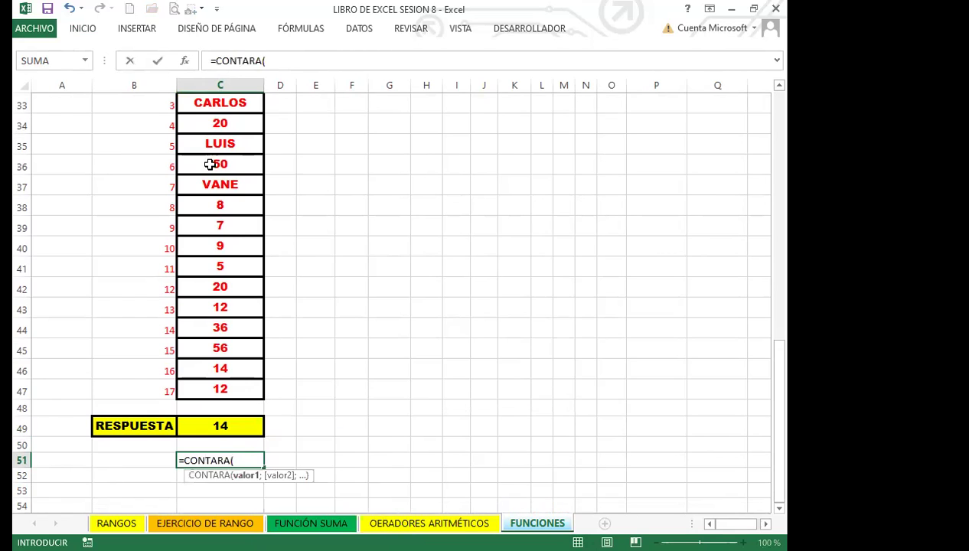
pyautogui.scroll(1, 210, 161)
pyautogui.click(221, 124)
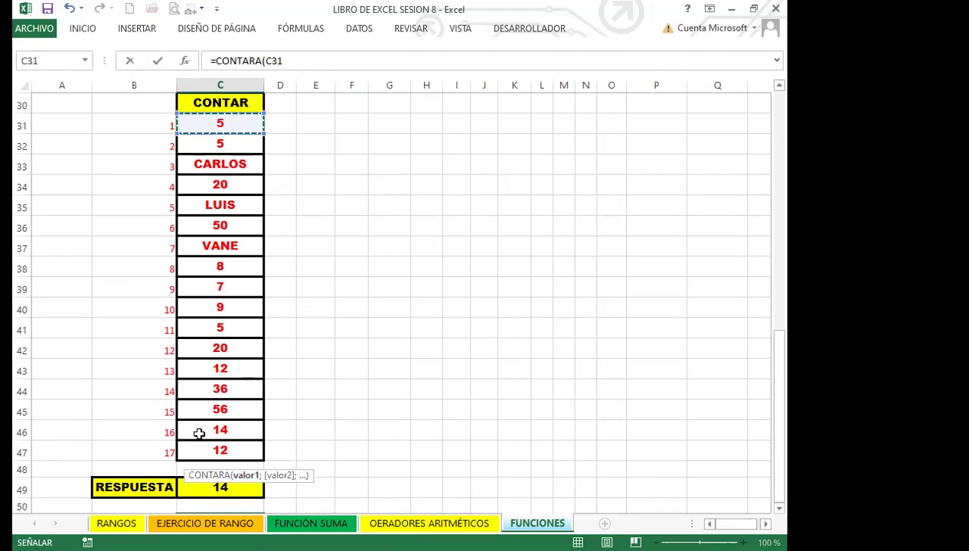
pyautogui.keyDown('shift'); pyautogui.click(198, 450); pyautogui.keyUp('shift')
pyautogui.press('Return')
# Copy the cell formatting of the RESPUESTA result C49 onto the CONTARA result in C51
pyautogui.scroll(-1, 295, 436)
pyautogui.click(233, 418)
pyautogui.click(238, 386)
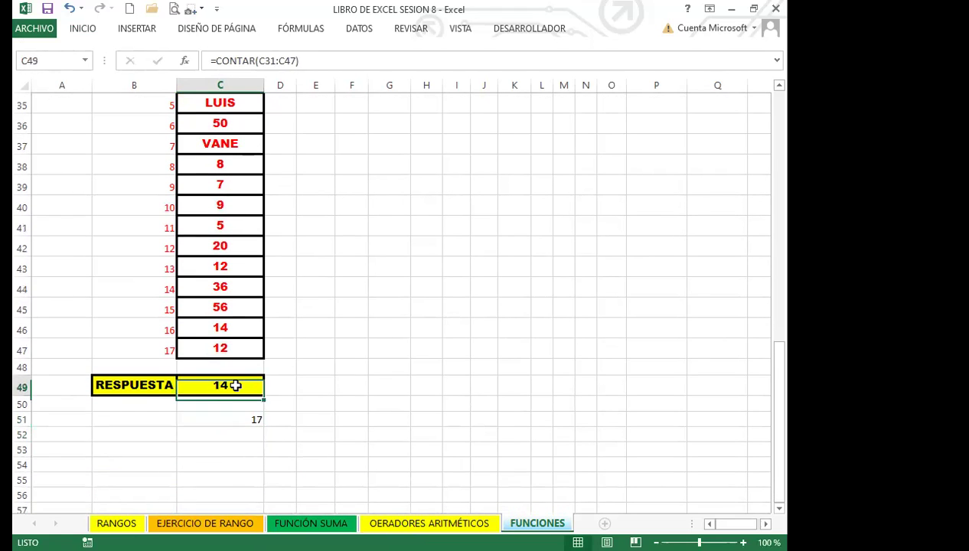
pyautogui.click(82, 29)
pyautogui.click(56, 66)
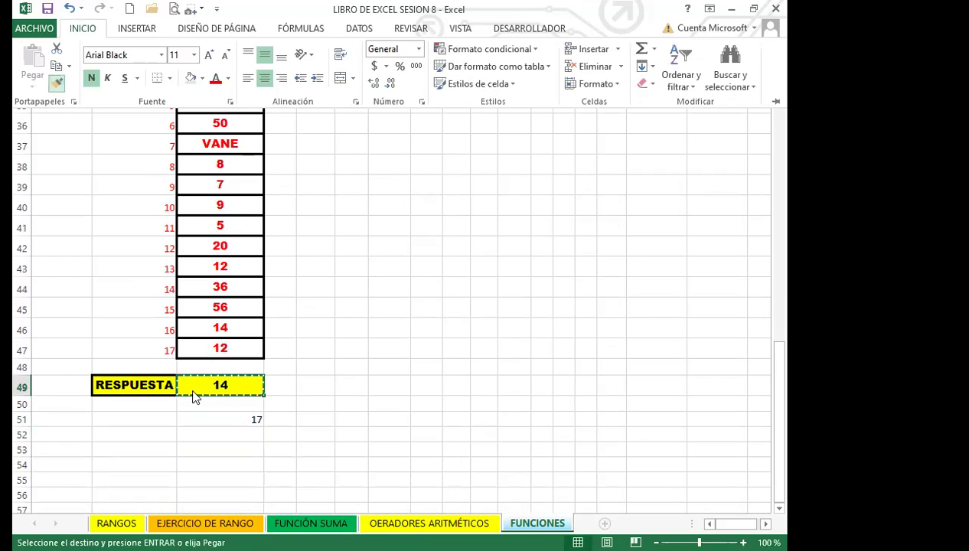
pyautogui.click(58, 83)
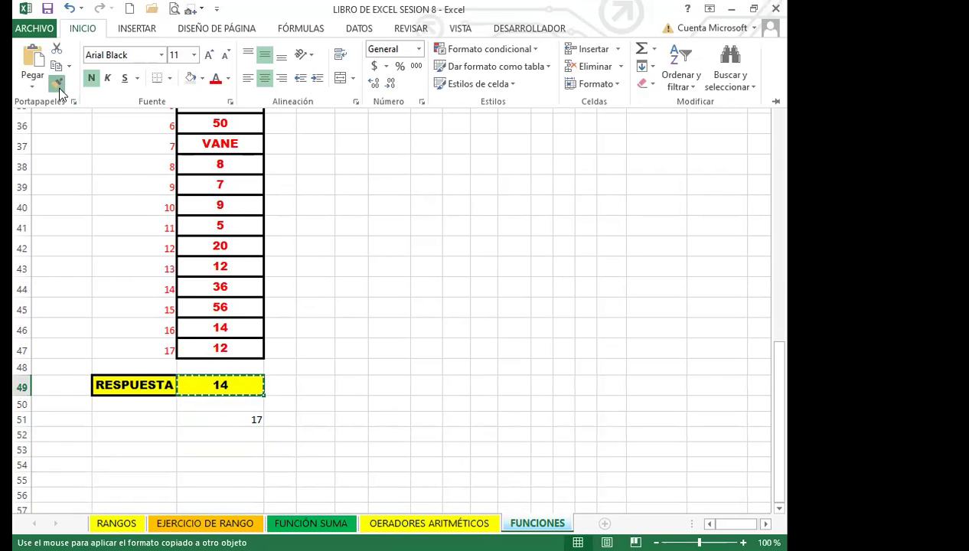
pyautogui.click(224, 417)
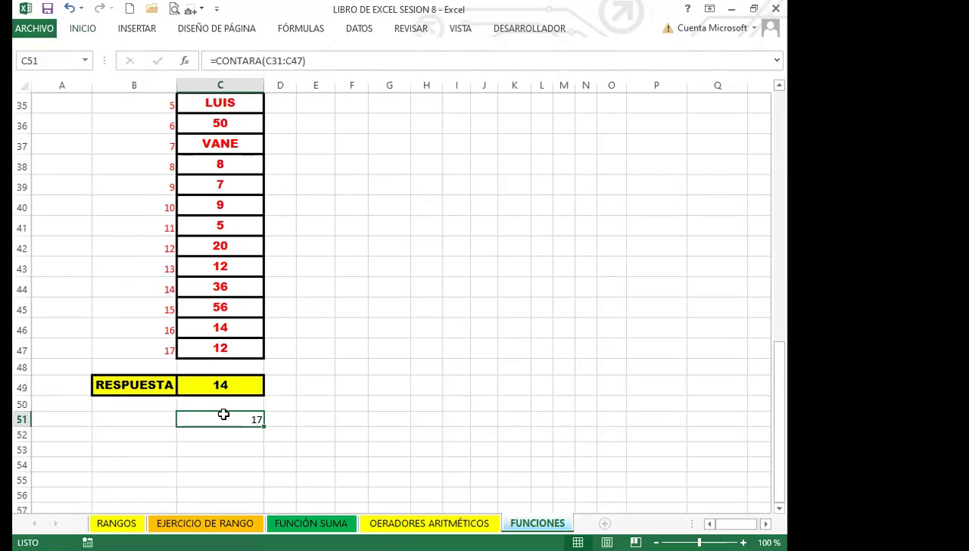
pyautogui.click(220, 385)
pyautogui.click(83, 31)
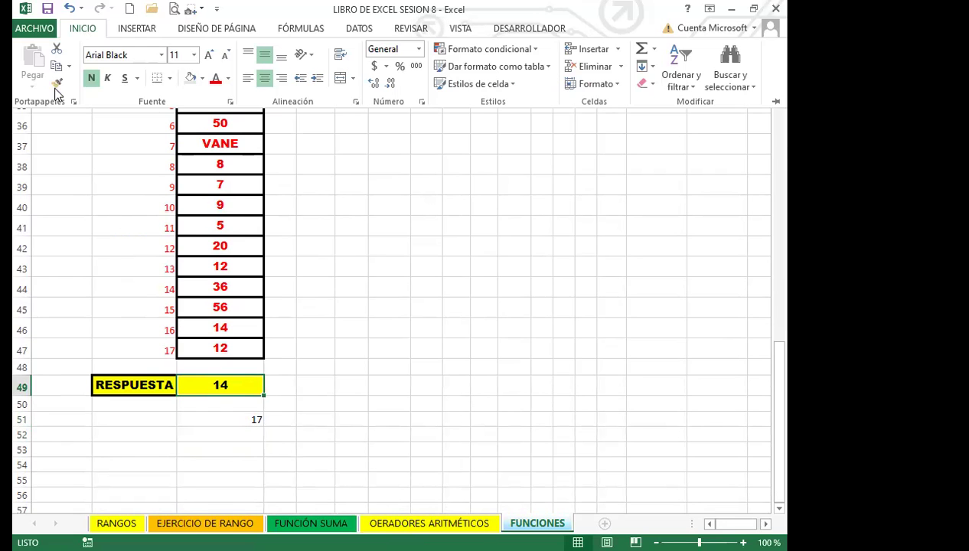
pyautogui.hotkey('ctrl', 'F1')
pyautogui.click(56, 83)
pyautogui.click(228, 486)
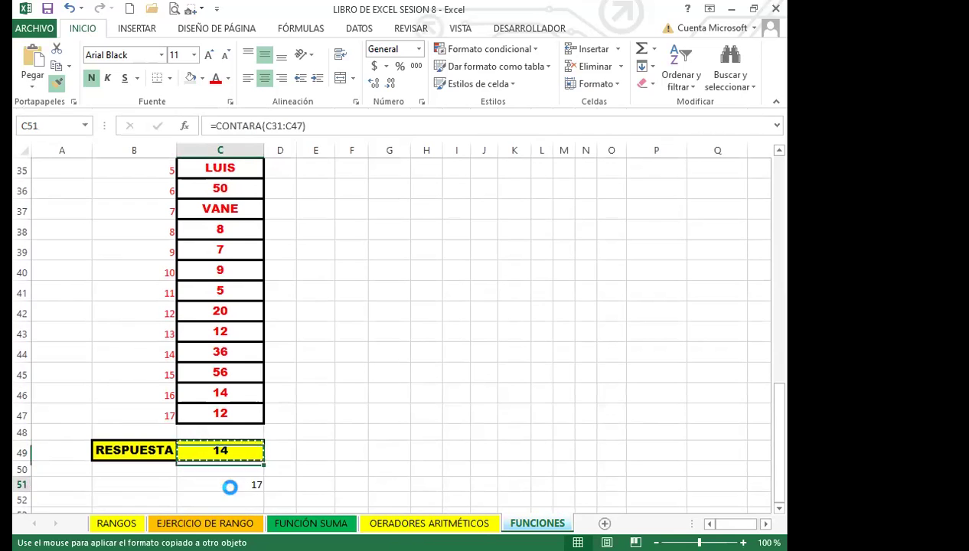
pyautogui.scroll(-3, 335, 454)
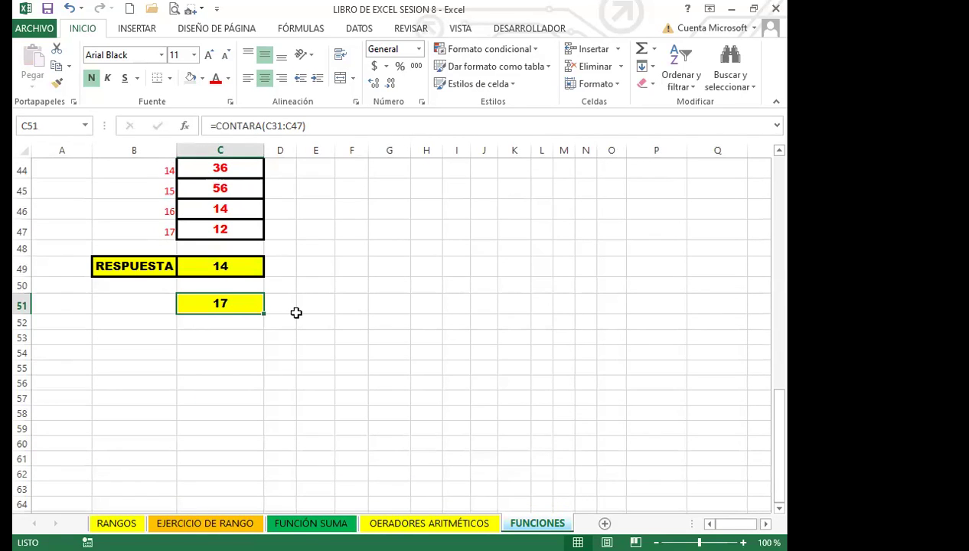
# Compare the CONTAR formula in C49 with the CONTARA formula in C51
pyautogui.scroll(1, 298, 315)
pyautogui.scroll(2, 298, 315)
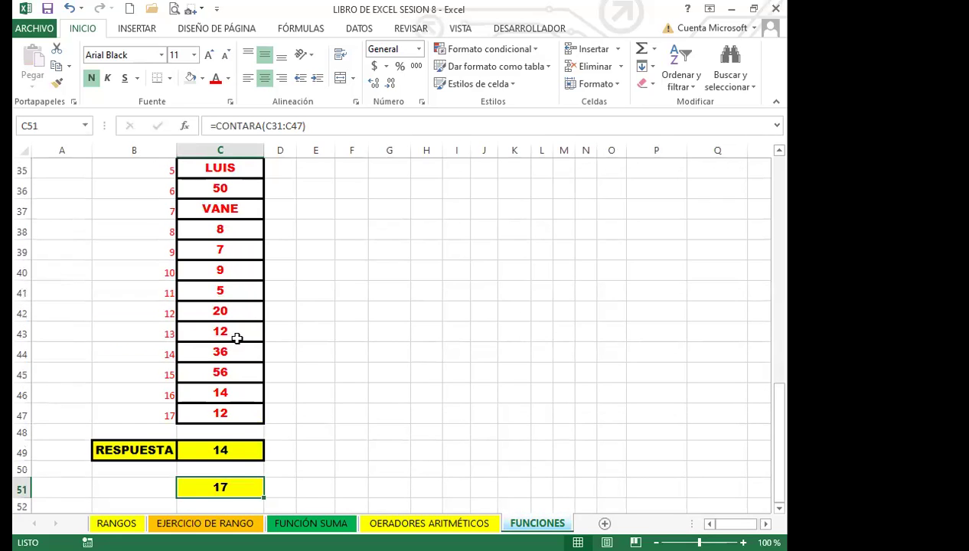
pyautogui.click(237, 450)
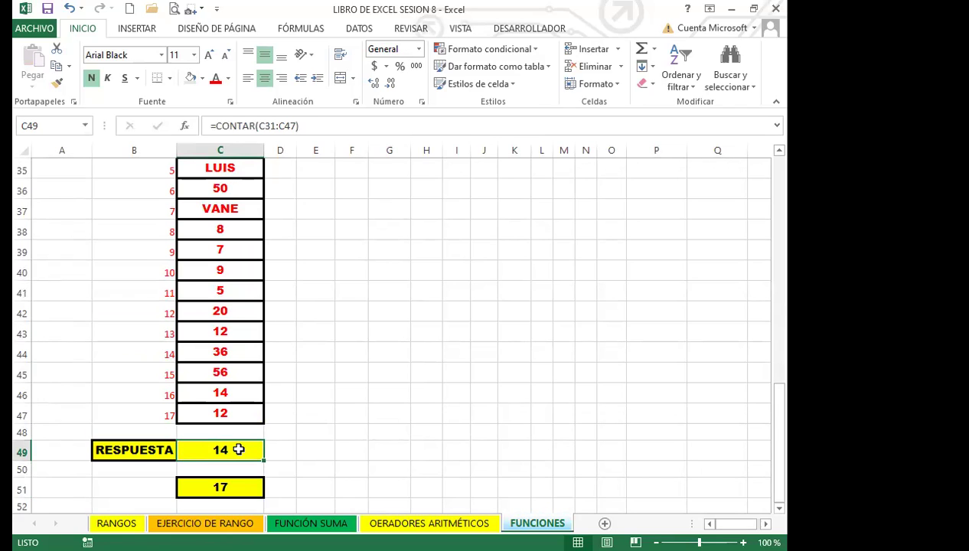
pyautogui.click(243, 492)
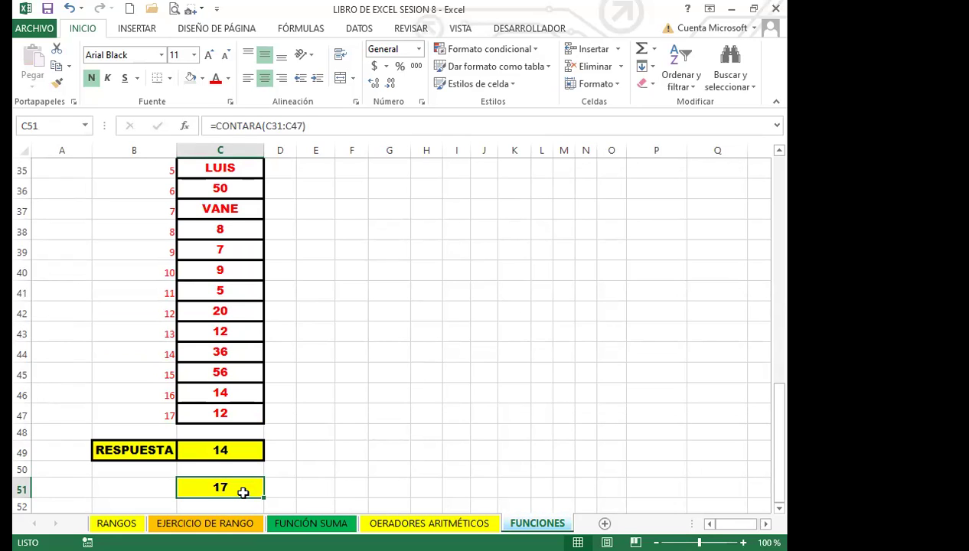
# Review the values of the horizontal SUMA row 23 and the SUMA formula in P23
pyautogui.scroll(6, 230, 459)
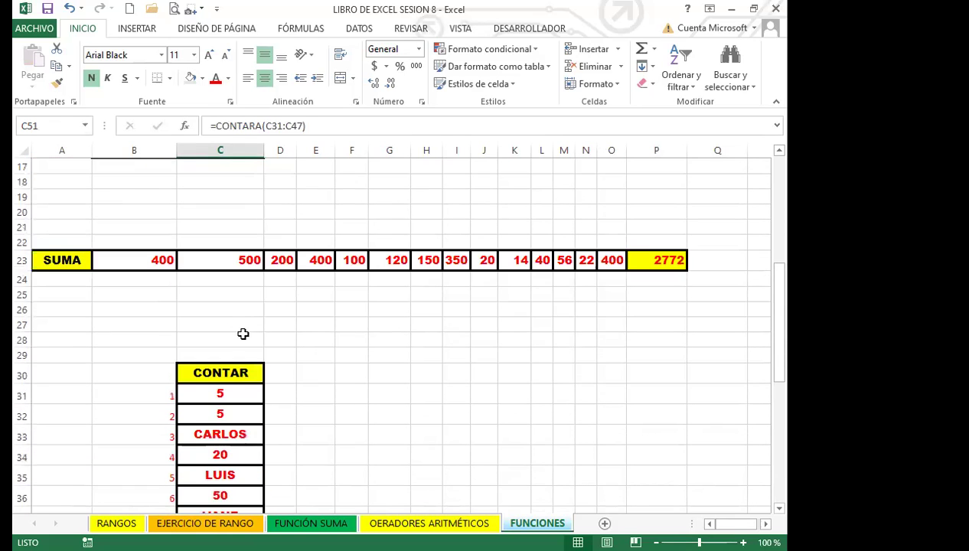
pyautogui.click(100, 263)
pyautogui.click(636, 265)
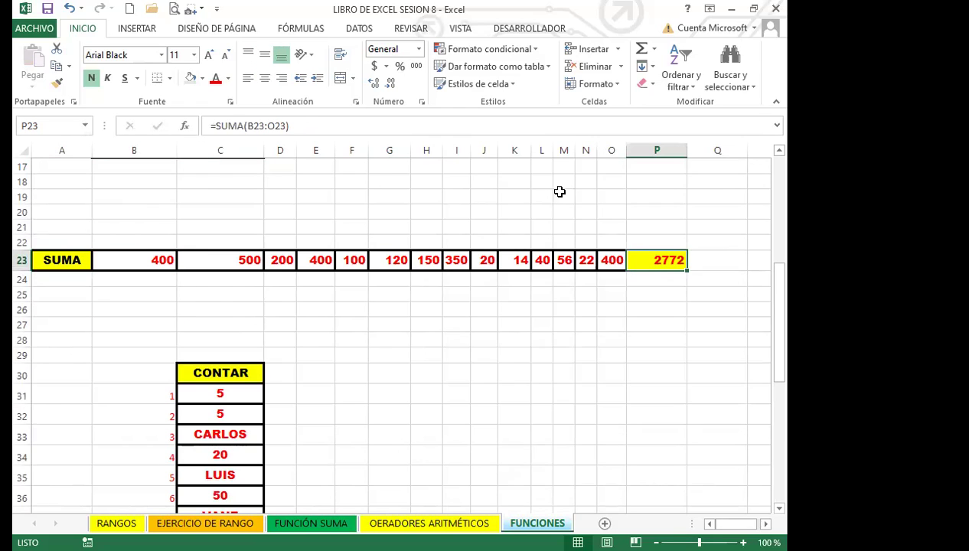
pyautogui.click(187, 257)
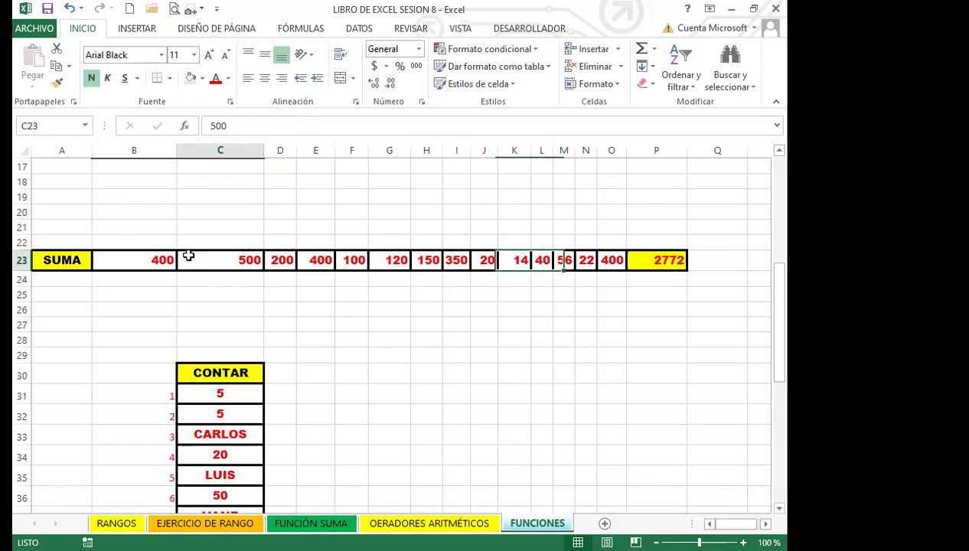
pyautogui.click(441, 260)
pyautogui.press('Tab')
pyautogui.press('Tab')
pyautogui.press('Tab')
pyautogui.press('Tab')
pyautogui.press('Return')
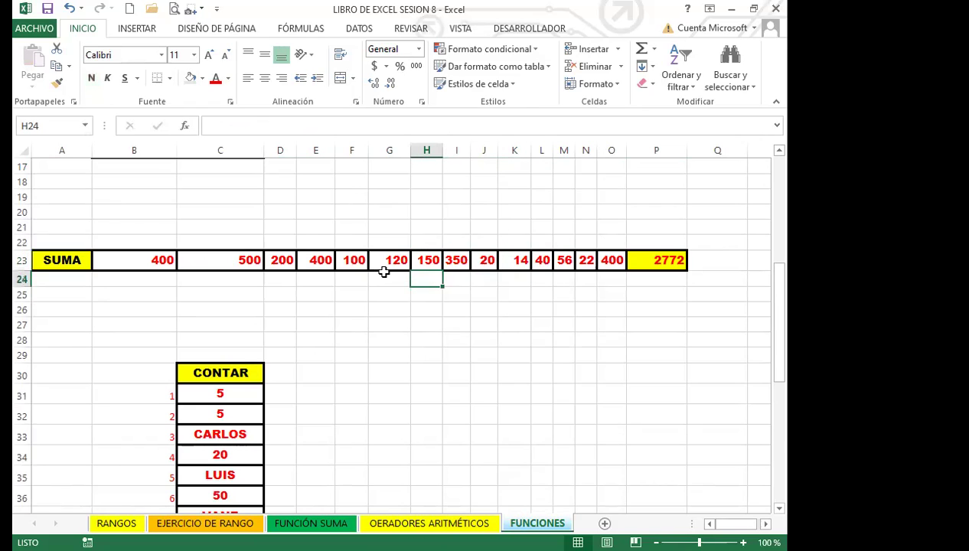
pyautogui.click(373, 261)
# Examine the text and number entries in the CONTAR list and recheck the CONTARA formula in C51
pyautogui.scroll(-2, 241, 359)
pyautogui.click(238, 387)
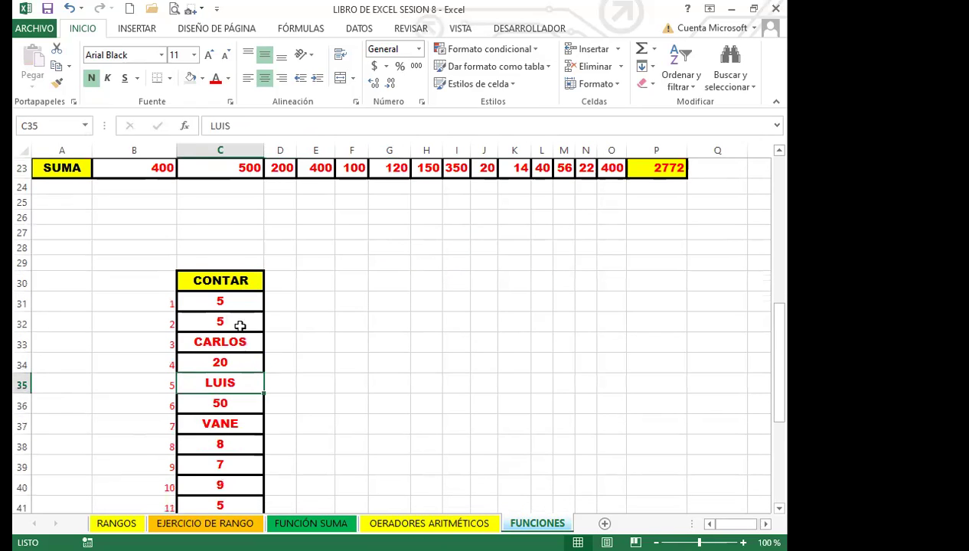
pyautogui.click(240, 328)
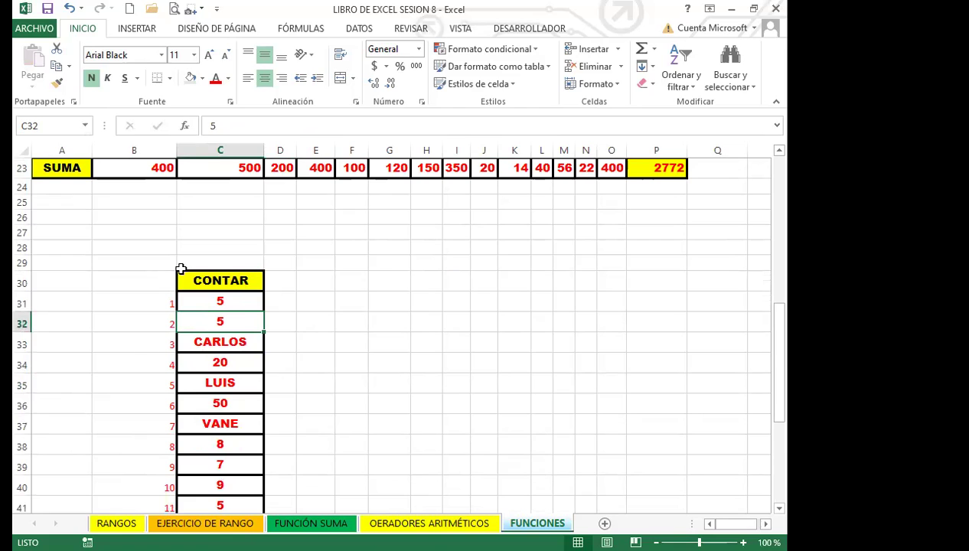
pyautogui.click(232, 340)
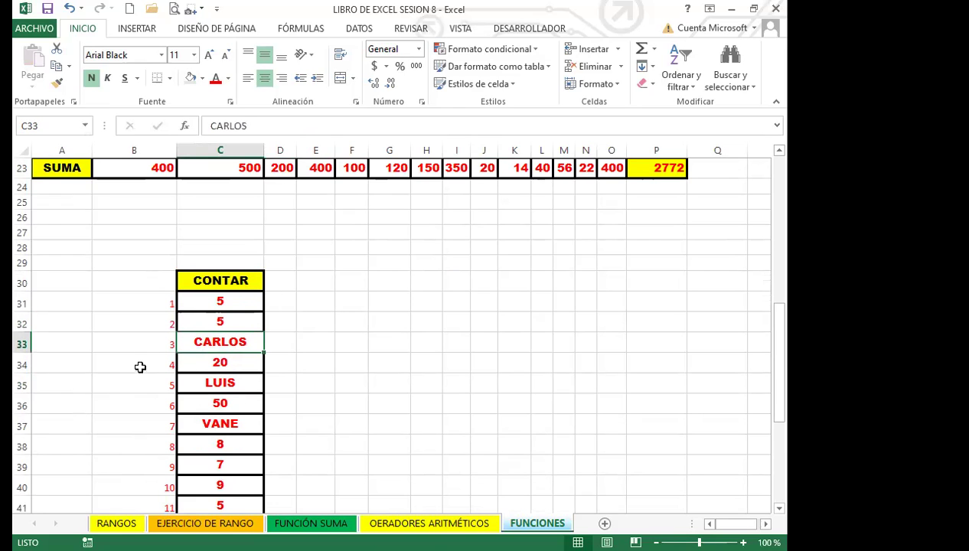
pyautogui.scroll(-5, 219, 366)
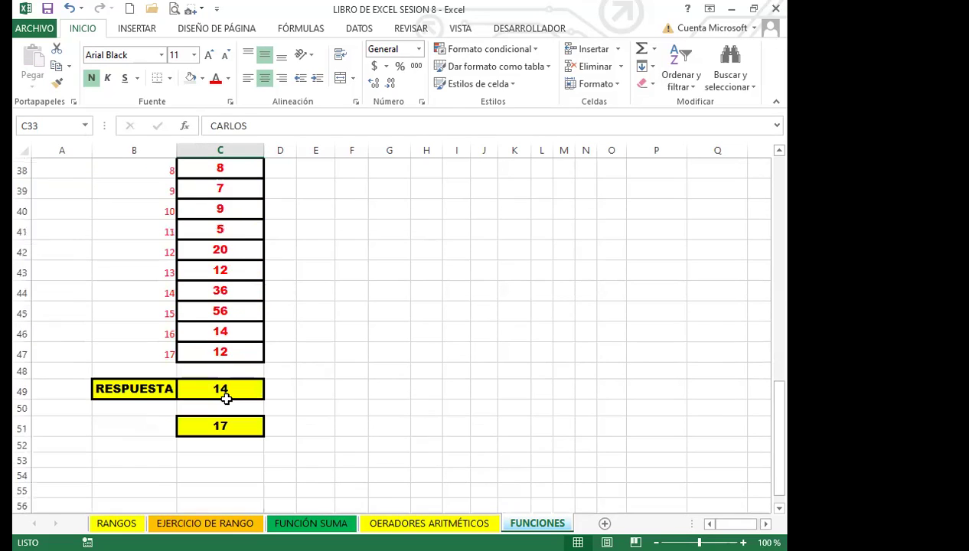
pyautogui.click(233, 424)
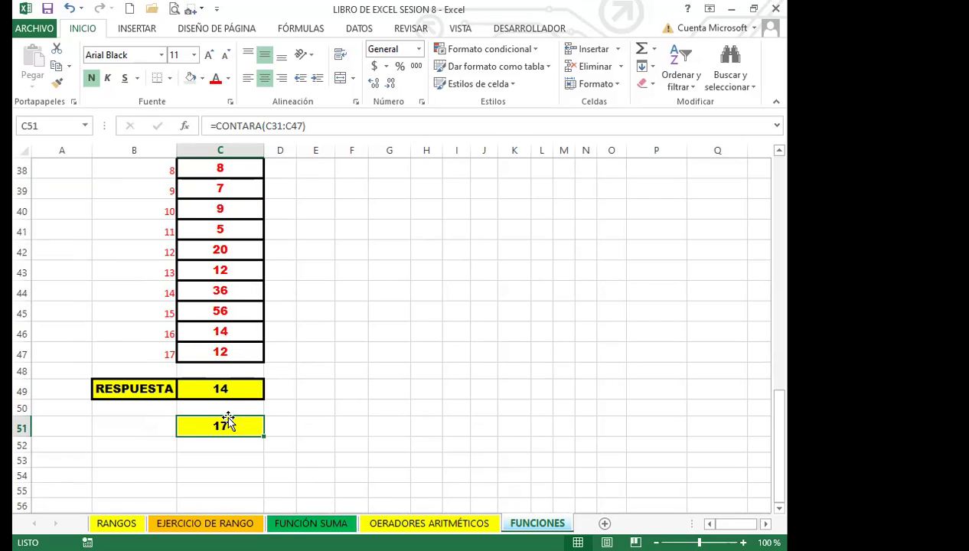
# Add individual numeric cells of the CONTAR list in G37 with the formula =C31+C32+C36+C38+C39+C40+C41+C42
pyautogui.scroll(3, 234, 383)
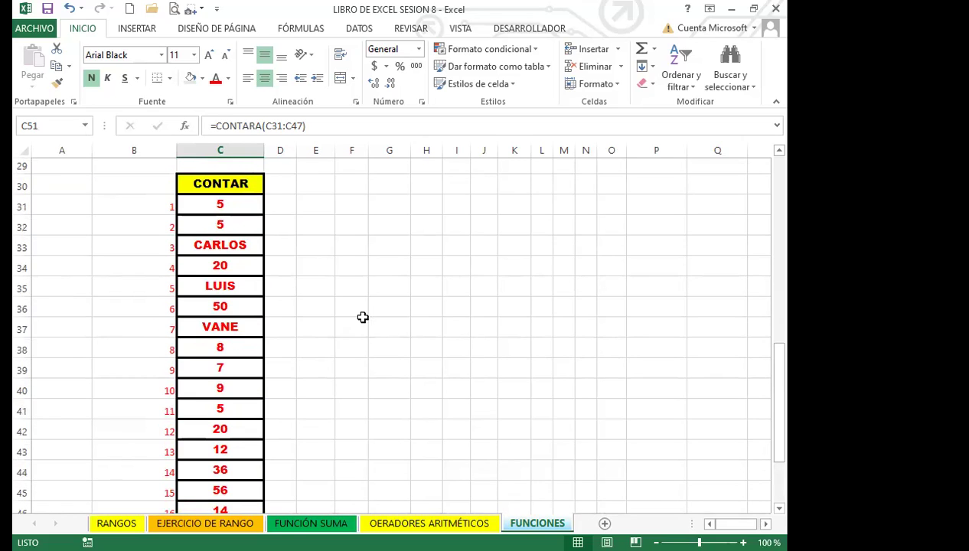
pyautogui.click(398, 328)
pyautogui.write('=')
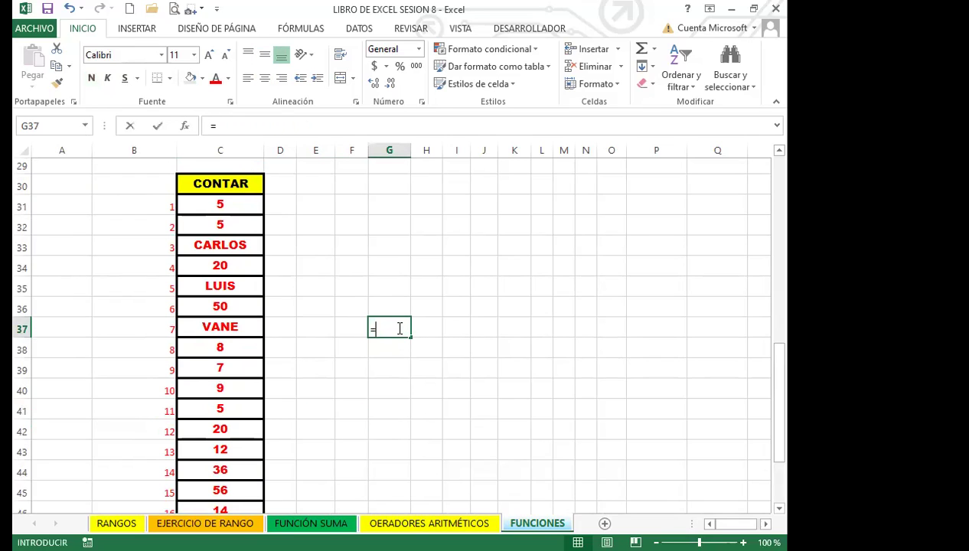
pyautogui.click(243, 208)
pyautogui.write('+')
pyautogui.click(214, 226)
pyautogui.write('+')
pyautogui.click(222, 306)
pyautogui.write('+')
pyautogui.click(227, 350)
pyautogui.write('+')
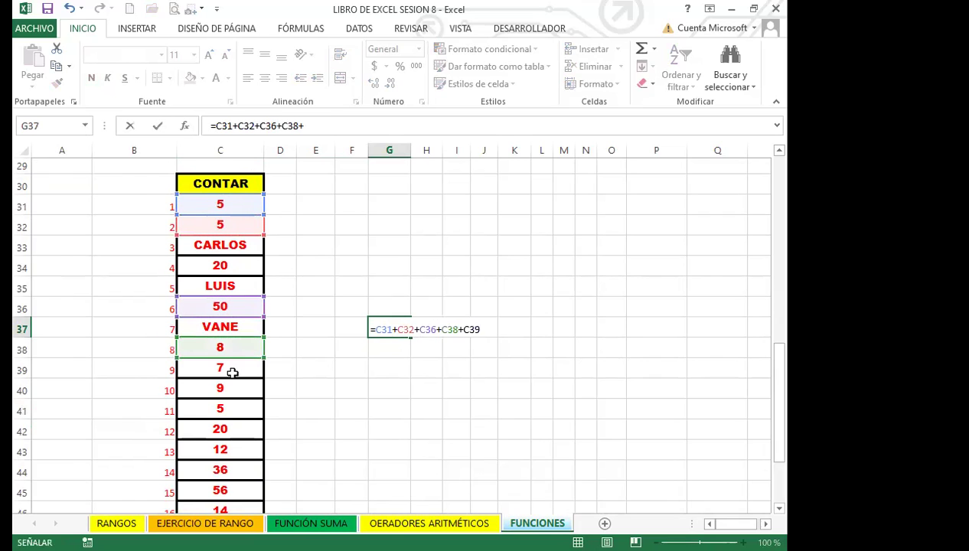
pyautogui.click(229, 369)
pyautogui.write('+')
pyautogui.click(225, 389)
pyautogui.write('+')
pyautogui.click(223, 408)
pyautogui.write('+')
pyautogui.click(237, 430)
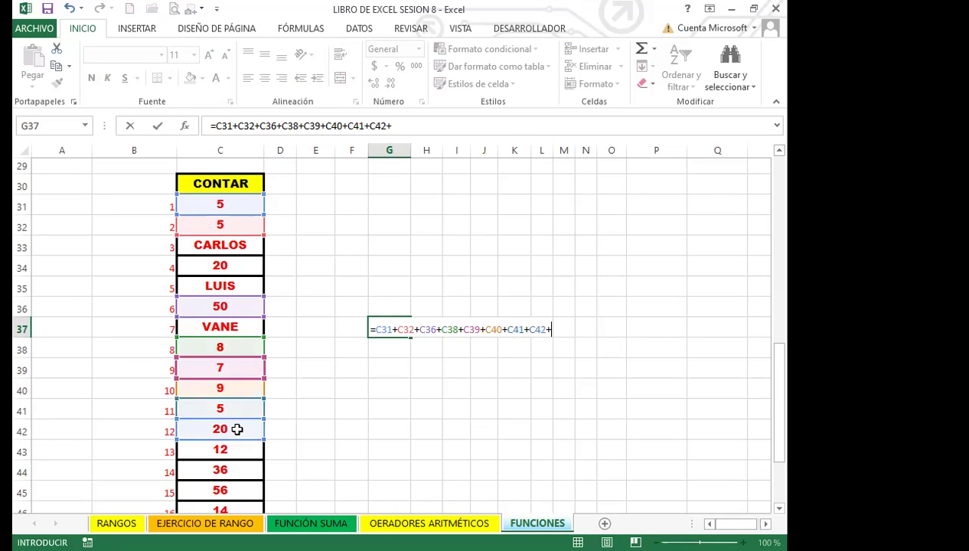
pyautogui.press('Return')
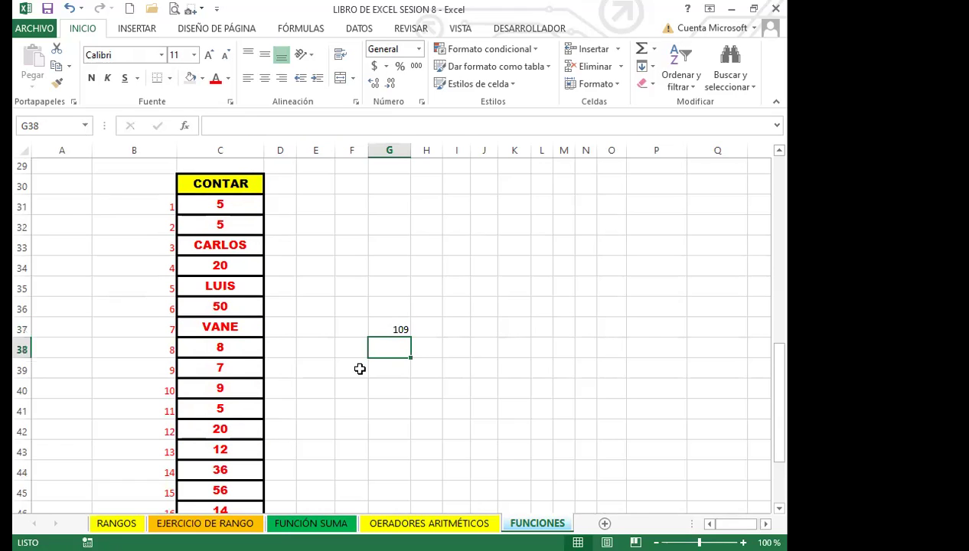
pyautogui.click(381, 329)
pyautogui.scroll(-2, 303, 380)
pyautogui.click(312, 387)
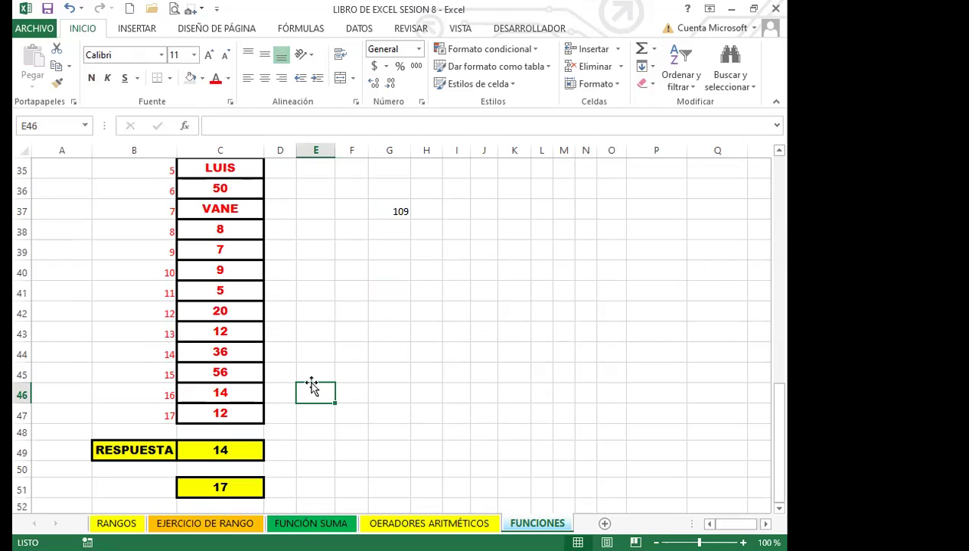
pyautogui.click(343, 465)
pyautogui.click(372, 388)
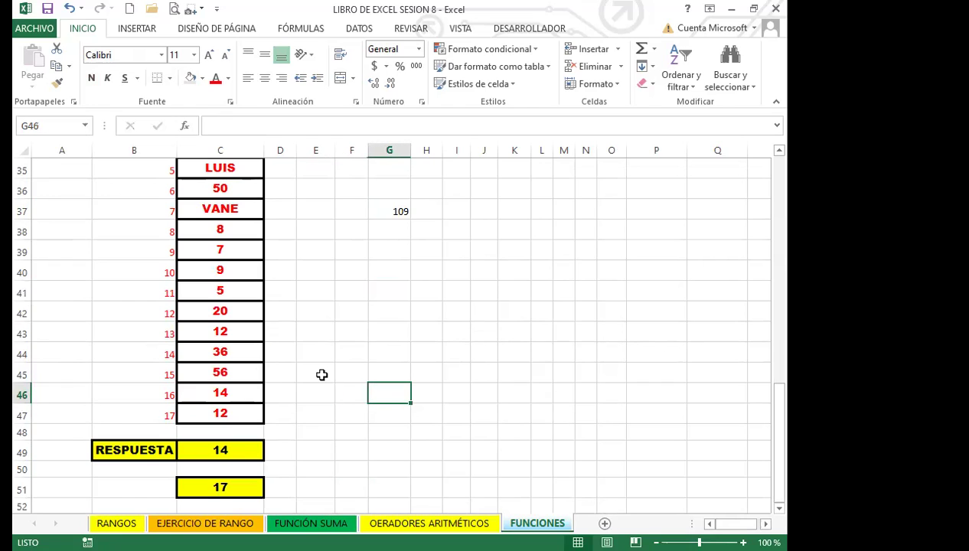
pyautogui.click(313, 433)
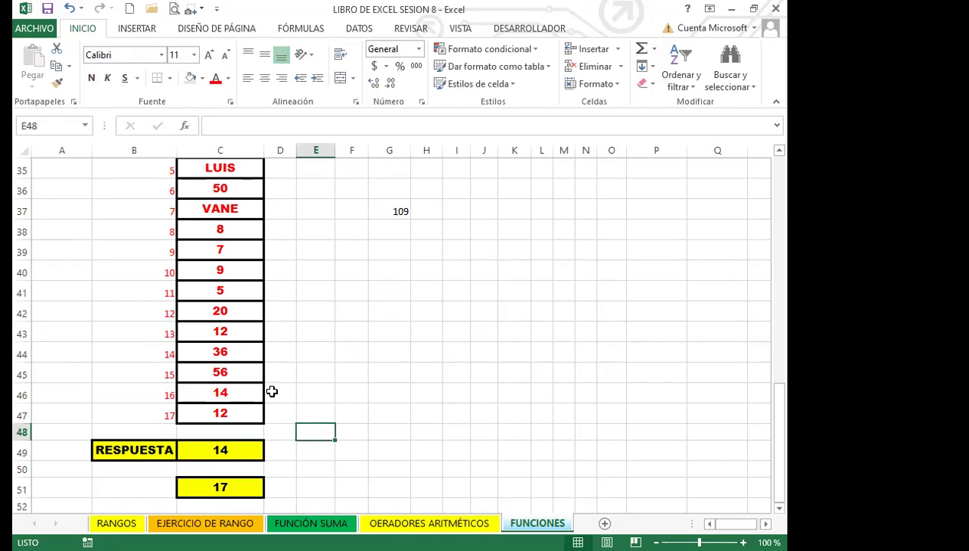
pyautogui.click(307, 354)
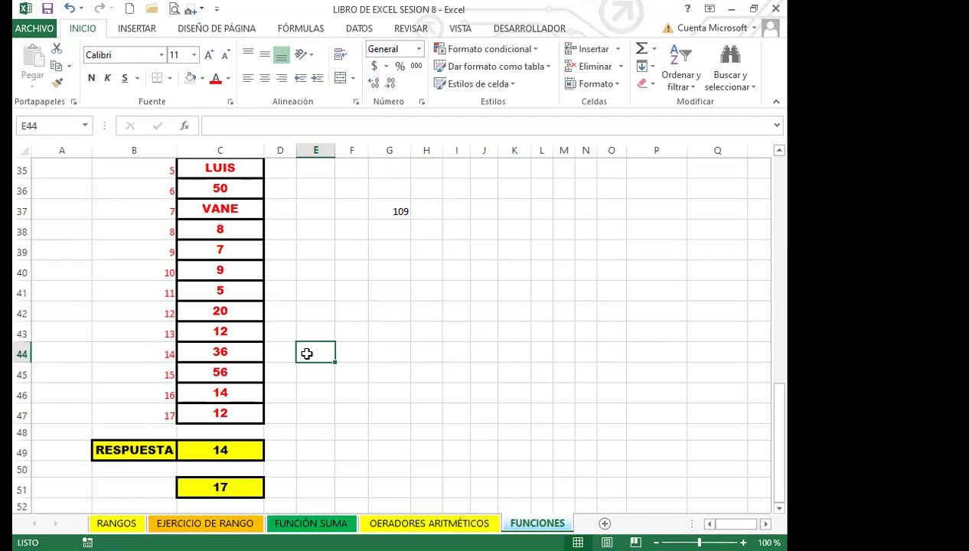
pyautogui.click(352, 367)
pyautogui.click(224, 368)
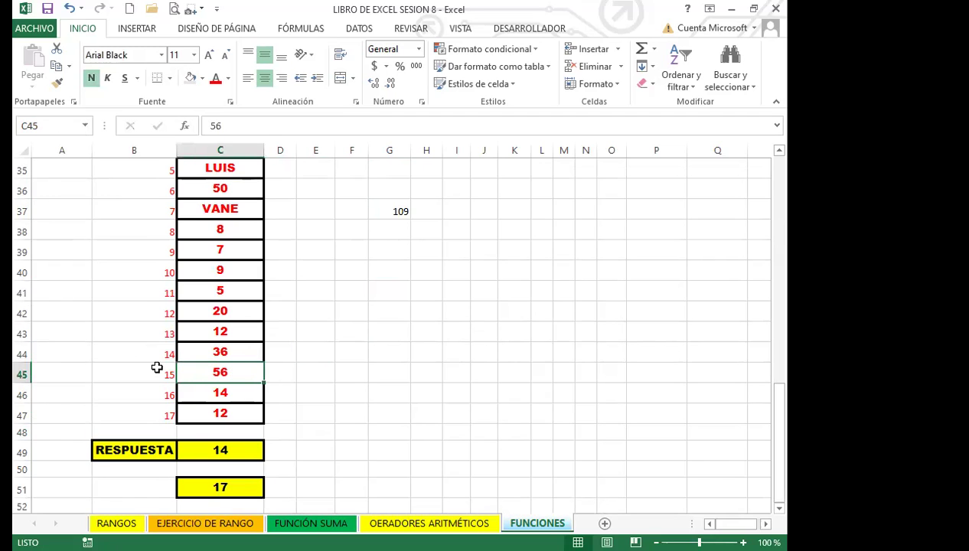
pyautogui.scroll(1, 275, 372)
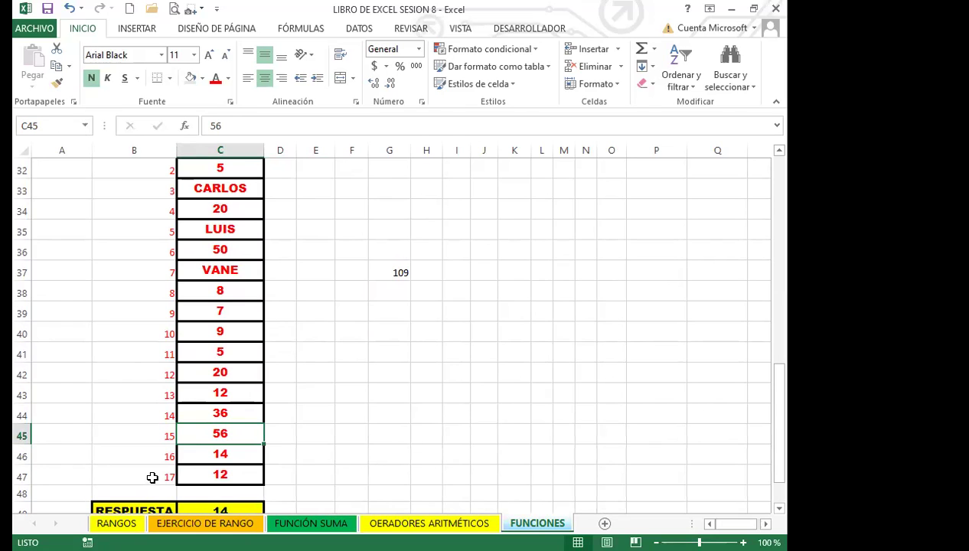
pyautogui.scroll(-1, 137, 460)
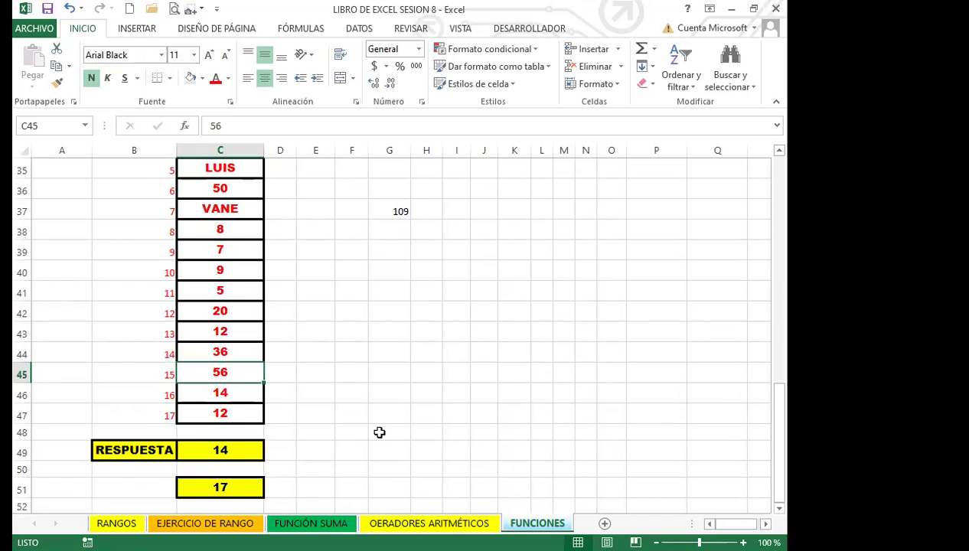
pyautogui.click(375, 430)
pyautogui.scroll(2, 247, 399)
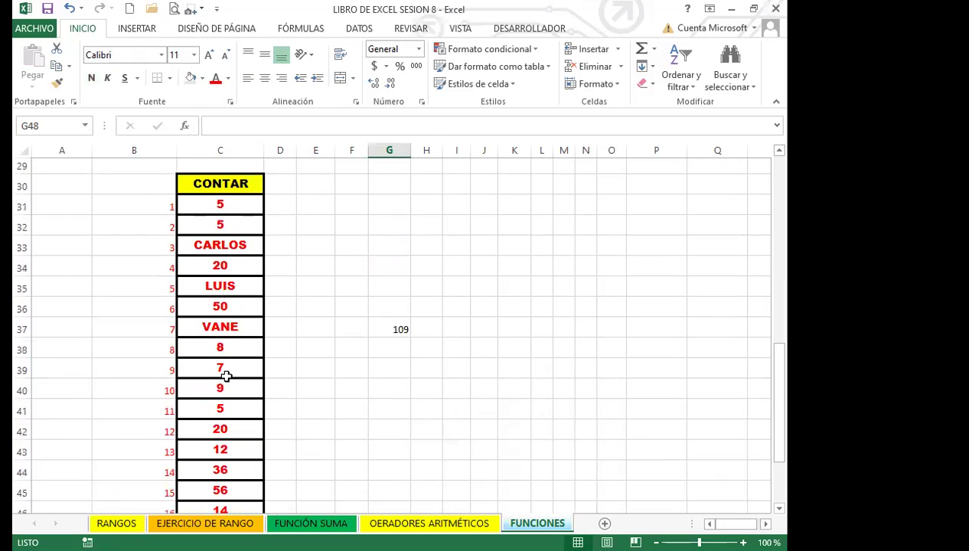
pyautogui.click(224, 368)
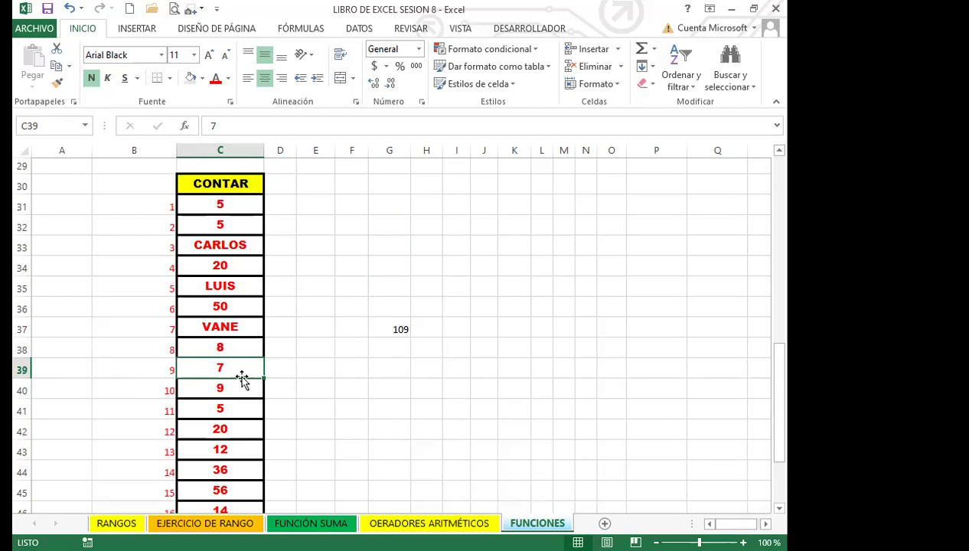
pyautogui.click(355, 390)
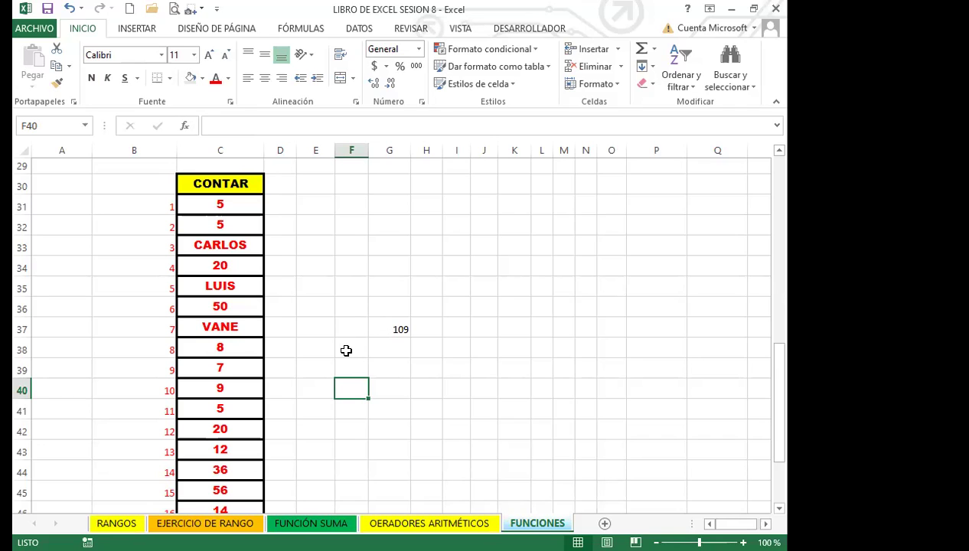
# Compare the summary figures of the CONTAR list range C31:C47 with the cell-by-cell addition formula in G37
pyautogui.click(249, 351)
pyautogui.moveTo(243, 203); pyautogui.dragTo(212, 478)
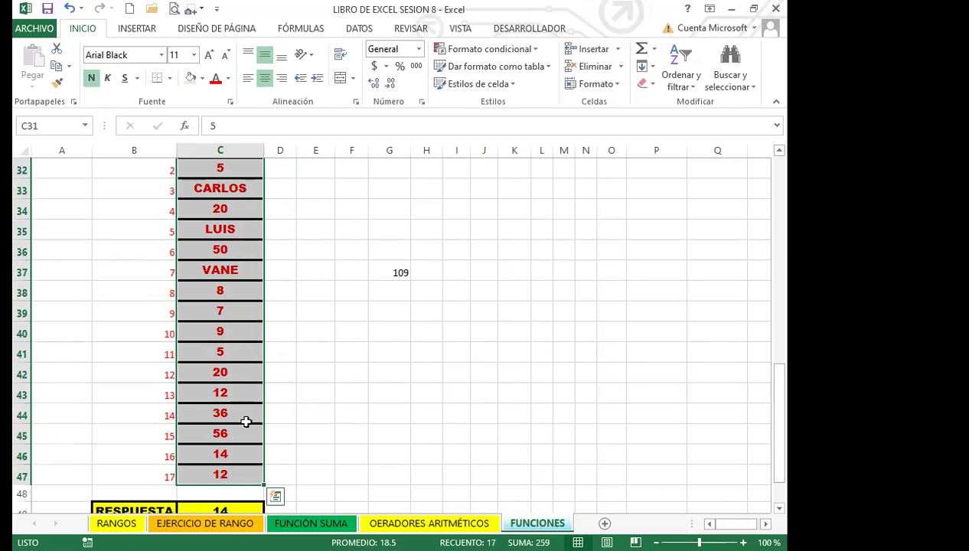
pyautogui.click(386, 266)
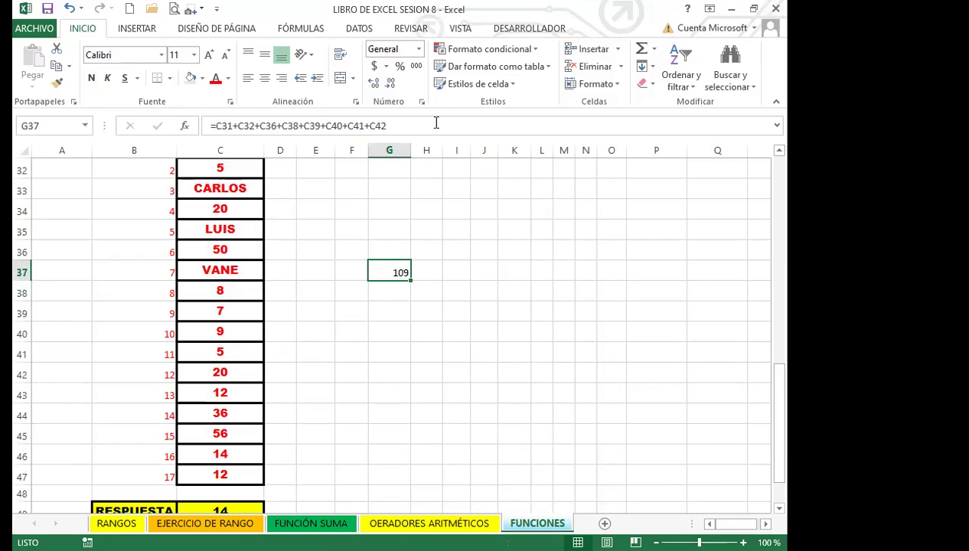
pyautogui.click(388, 307)
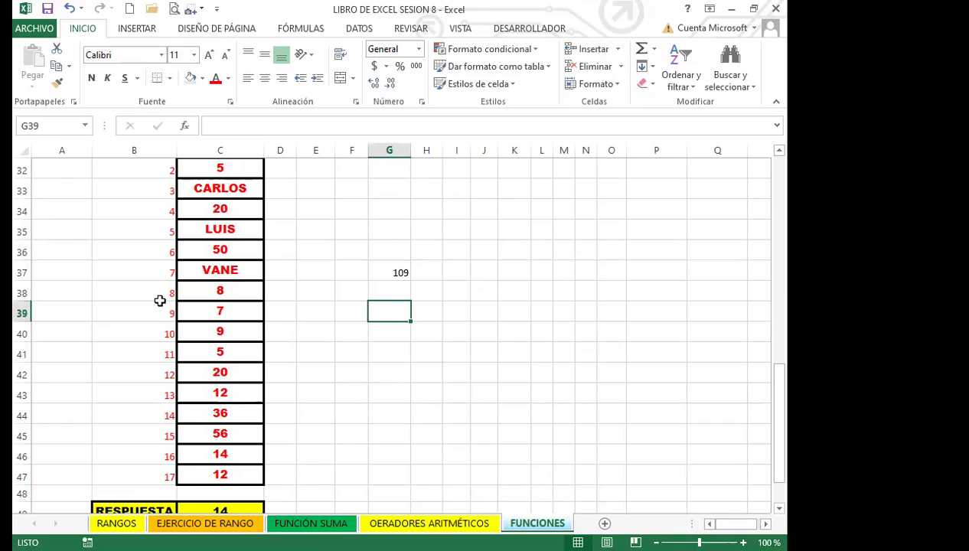
pyautogui.click(278, 392)
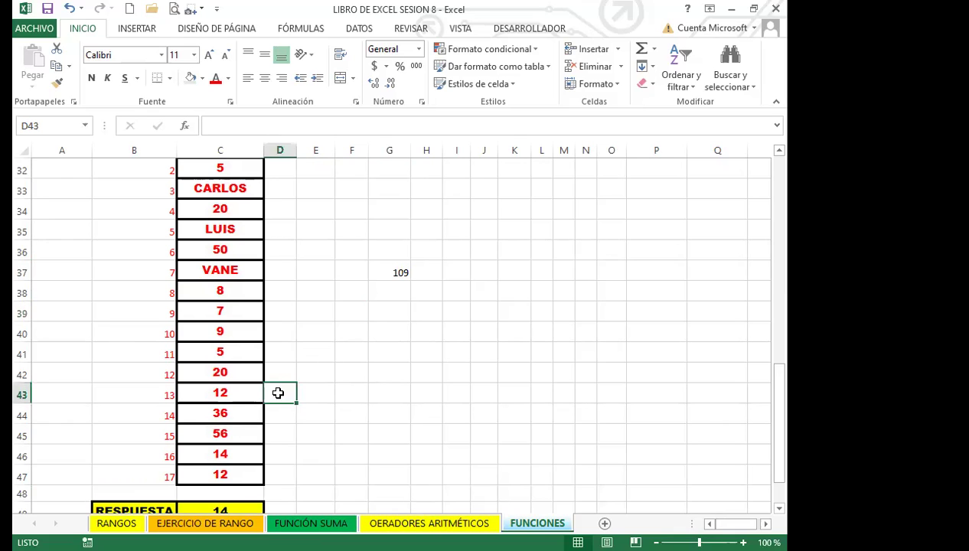
# Check the SUMA formula in the vertical list's TOTAL cell C16
pyautogui.scroll(7, 329, 324)
pyautogui.click(326, 321)
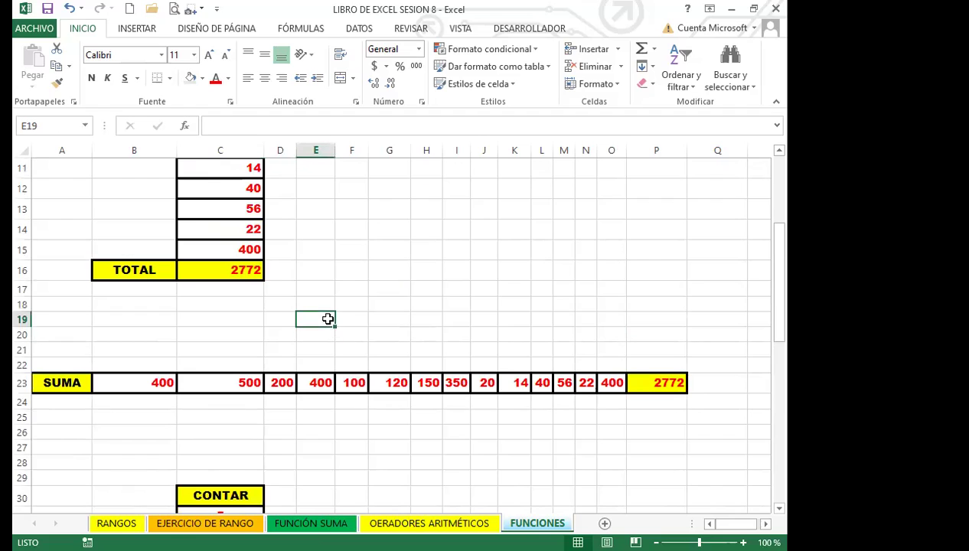
pyautogui.click(210, 273)
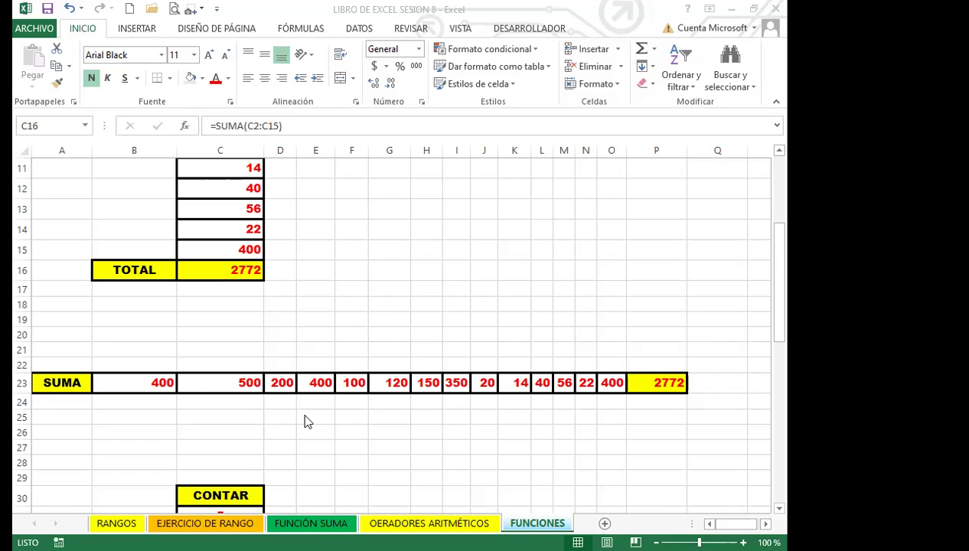
pyautogui.click(350, 250)
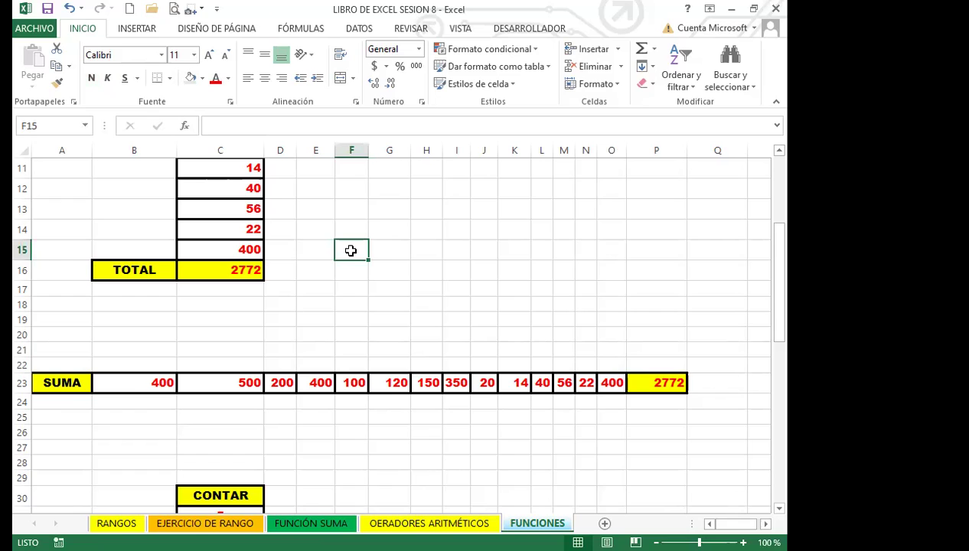
# Examine the CONTAR formula in the RESPUESTA cell C49 and the range it covers, keeping the formula as it is
pyautogui.scroll(-9, 231, 270)
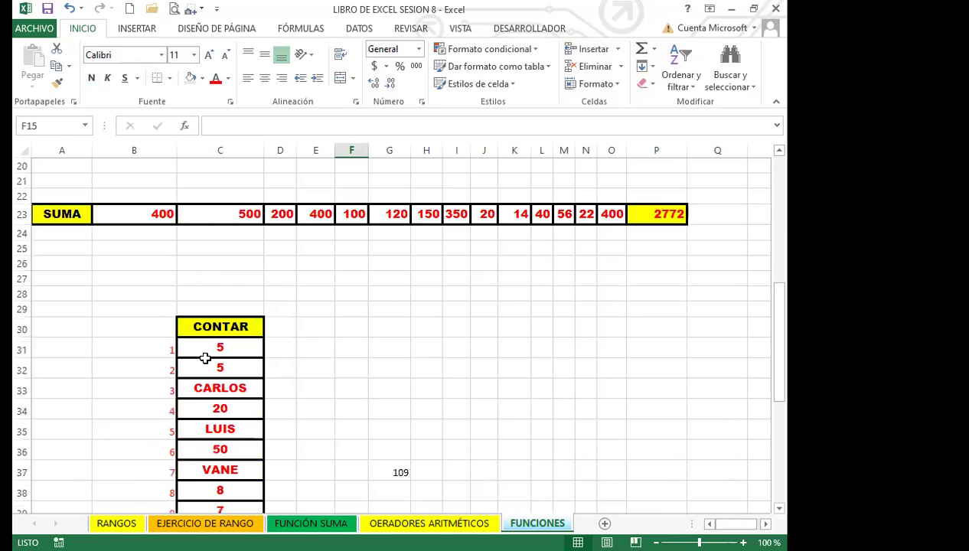
pyautogui.click(223, 389)
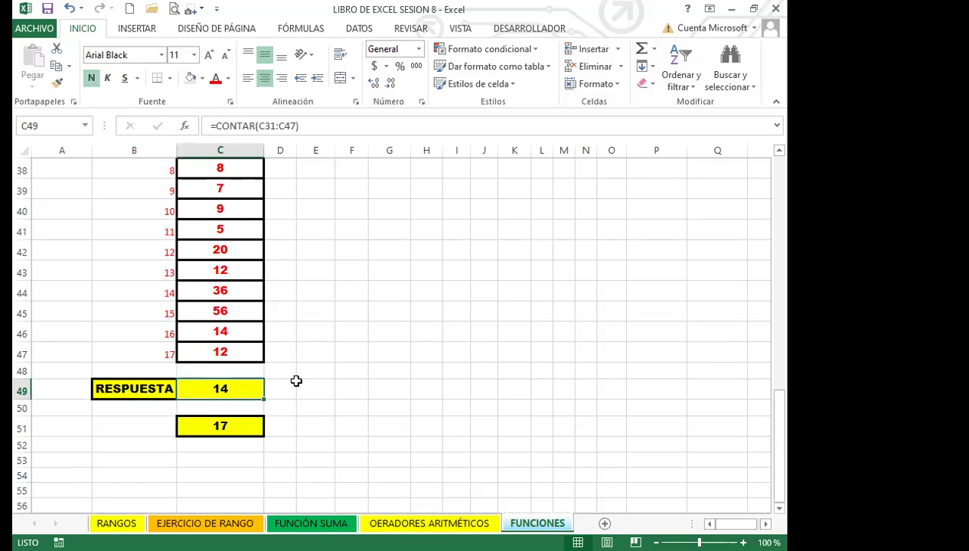
pyautogui.click(326, 372)
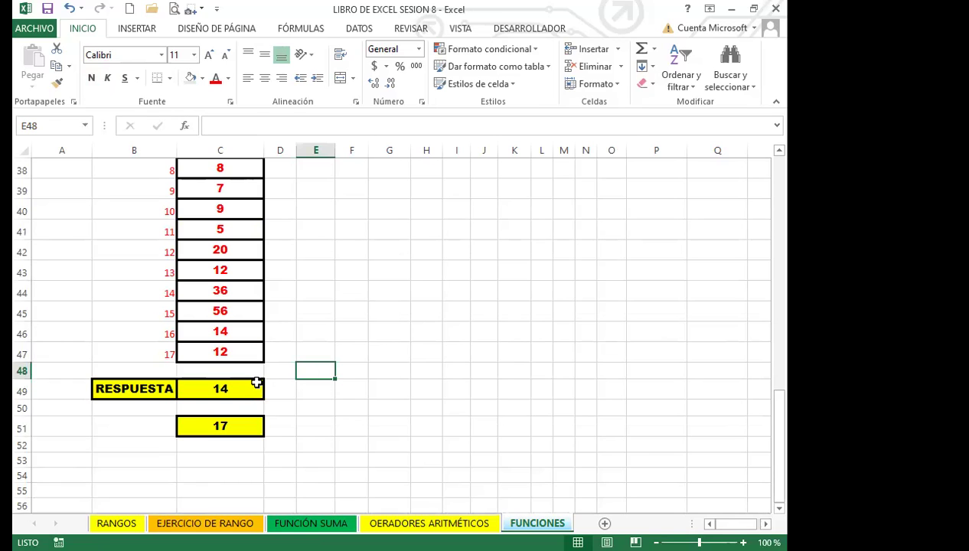
pyautogui.click(233, 389)
pyautogui.doubleClick(235, 390)
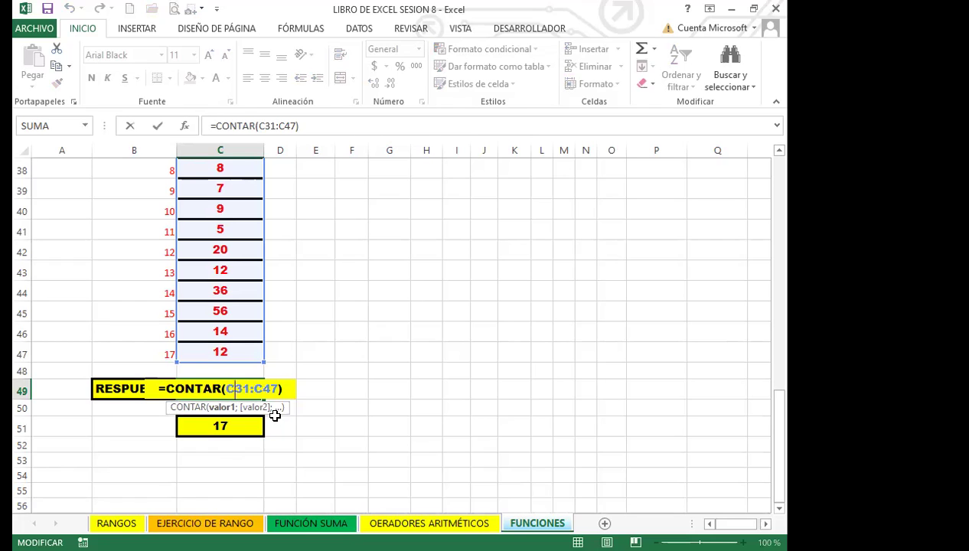
pyautogui.press('Return')
pyautogui.click(238, 391)
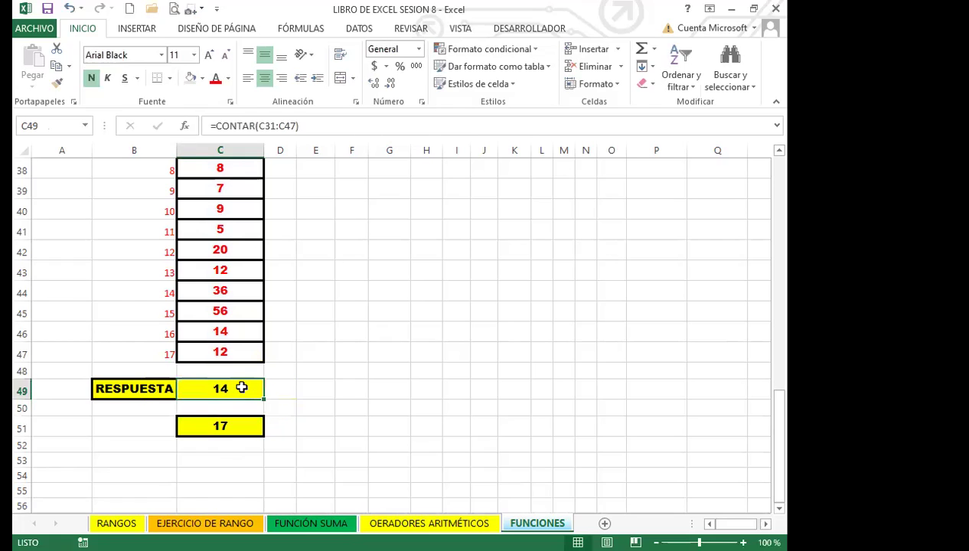
pyautogui.click(308, 127)
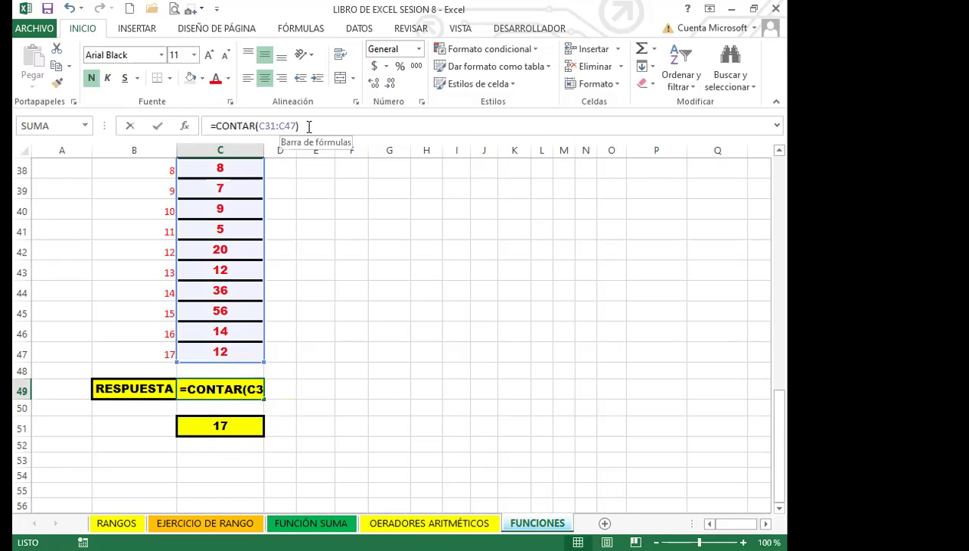
pyautogui.press('Return')
pyautogui.click(197, 389)
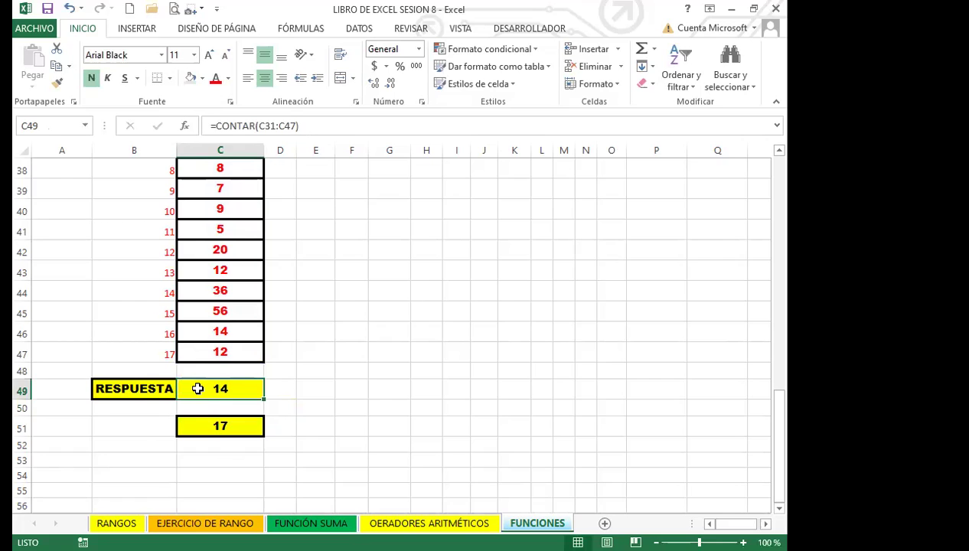
# Compare the text and number entries of the CONTAR list with the CONTAR formula in C49 and the CONTARA formula in C51
pyautogui.scroll(4, 200, 360)
pyautogui.click(234, 286)
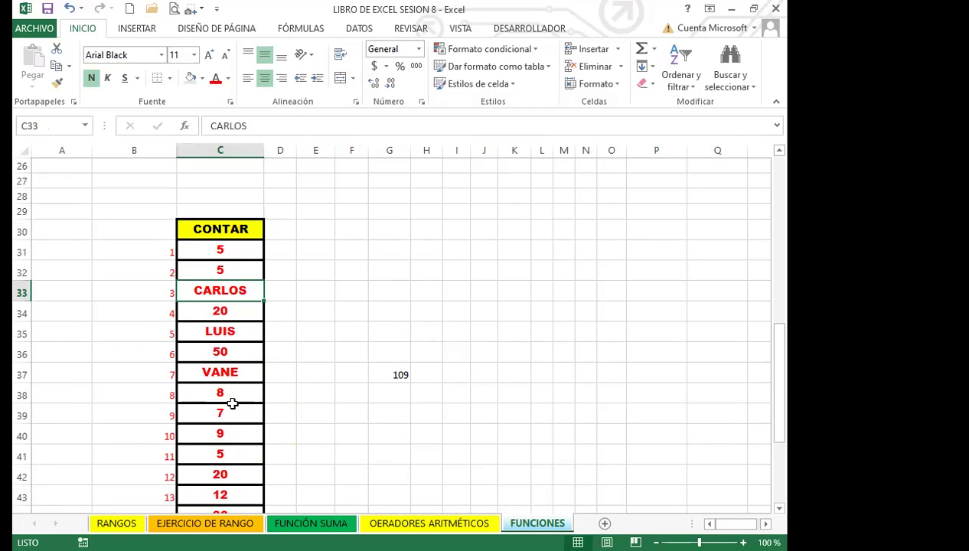
pyautogui.scroll(-3, 232, 403)
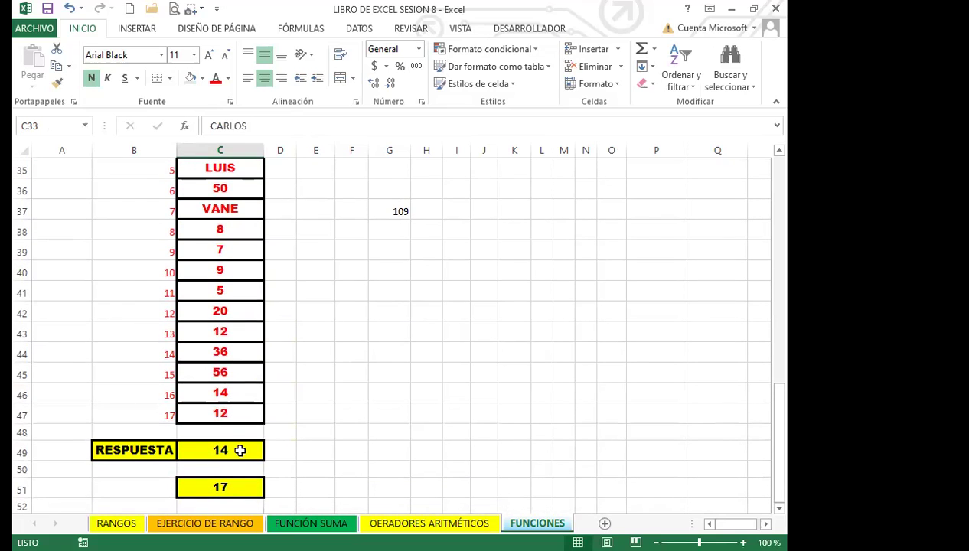
pyautogui.click(239, 450)
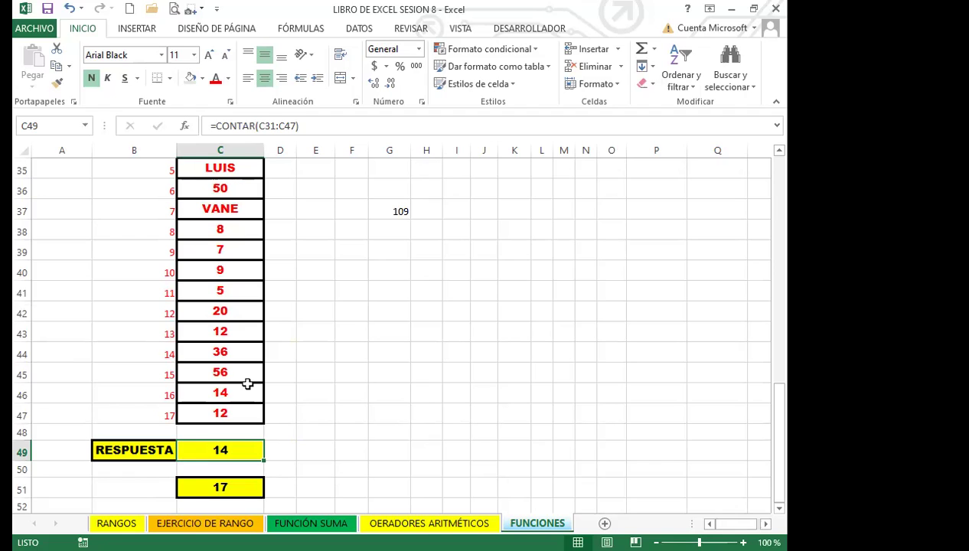
pyautogui.click(240, 317)
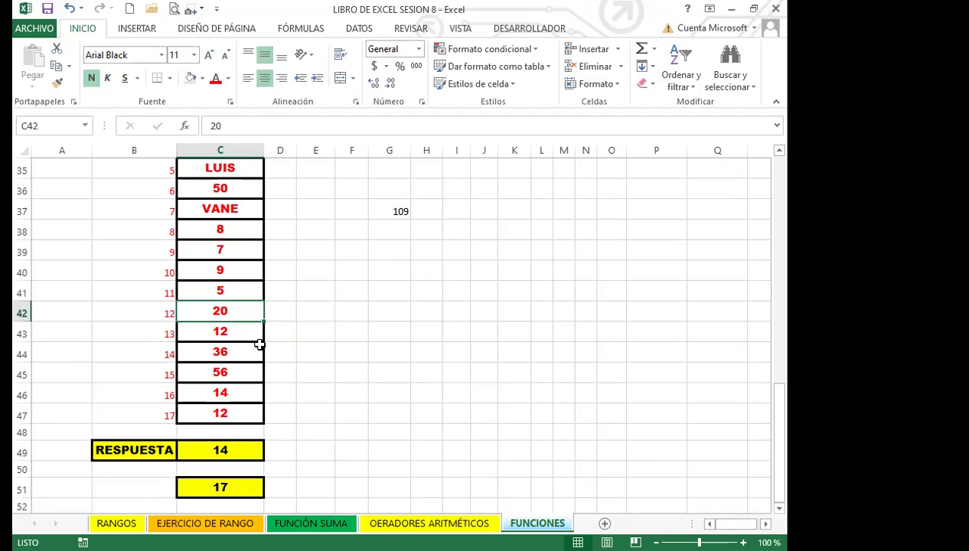
pyautogui.click(231, 487)
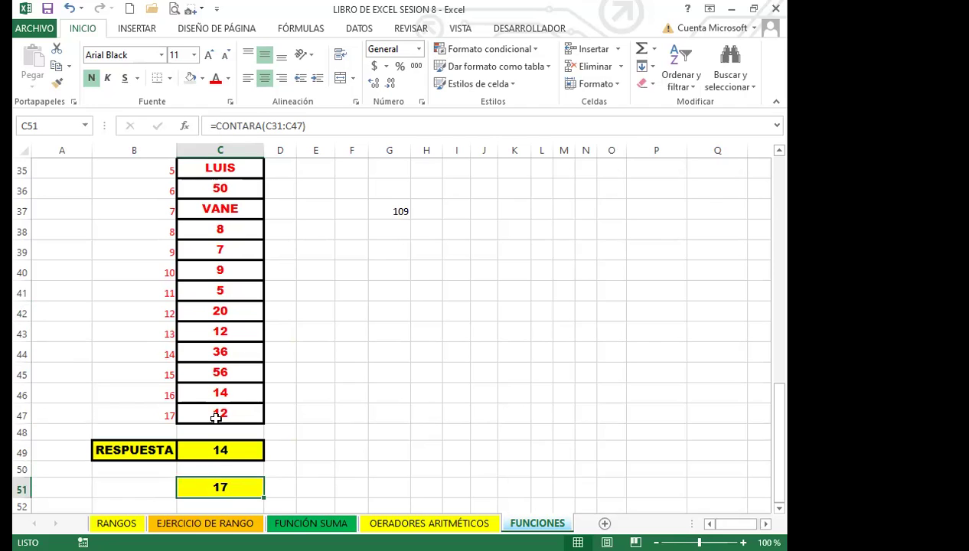
pyautogui.click(254, 308)
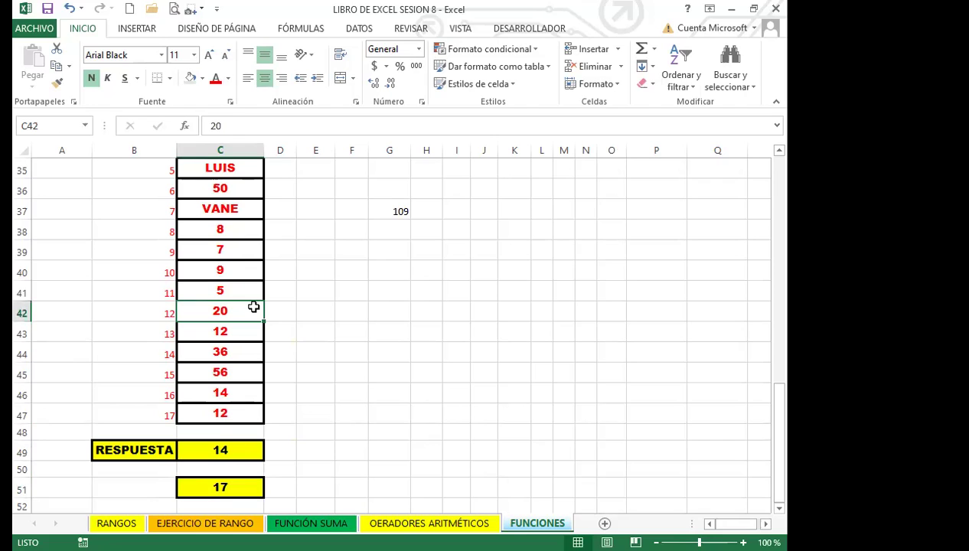
pyautogui.click(236, 490)
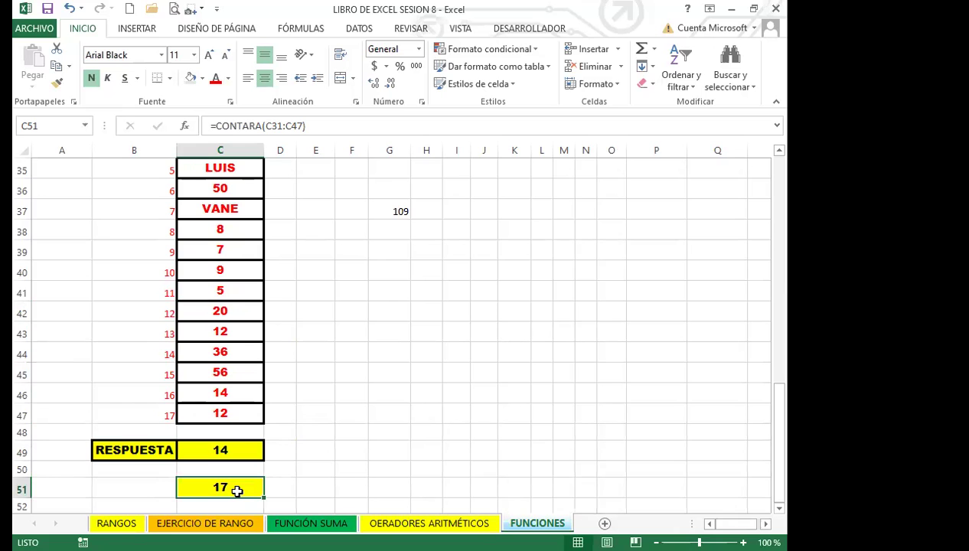
# Review the SUMA formula in TOTAL cell C16 against the column of values above it
pyautogui.scroll(11, 310, 422)
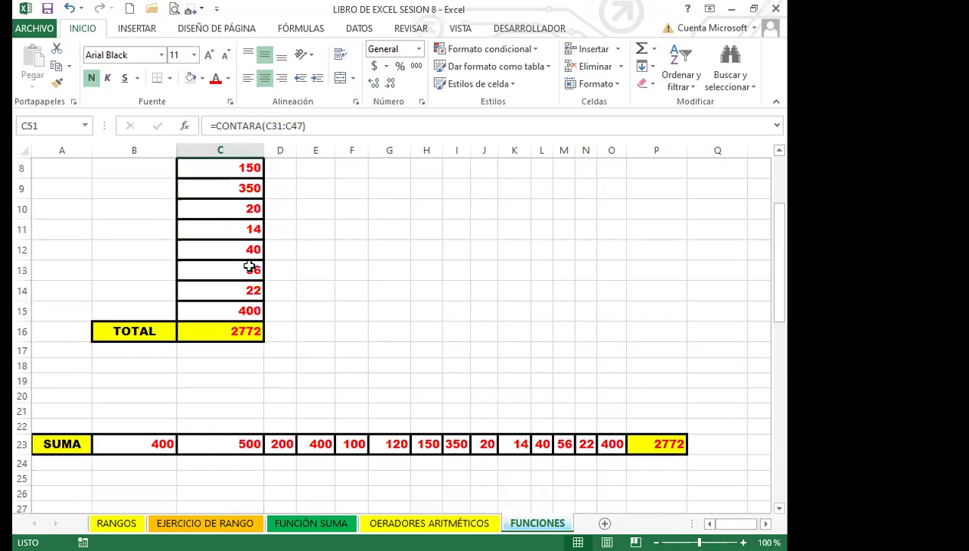
pyautogui.click(192, 452)
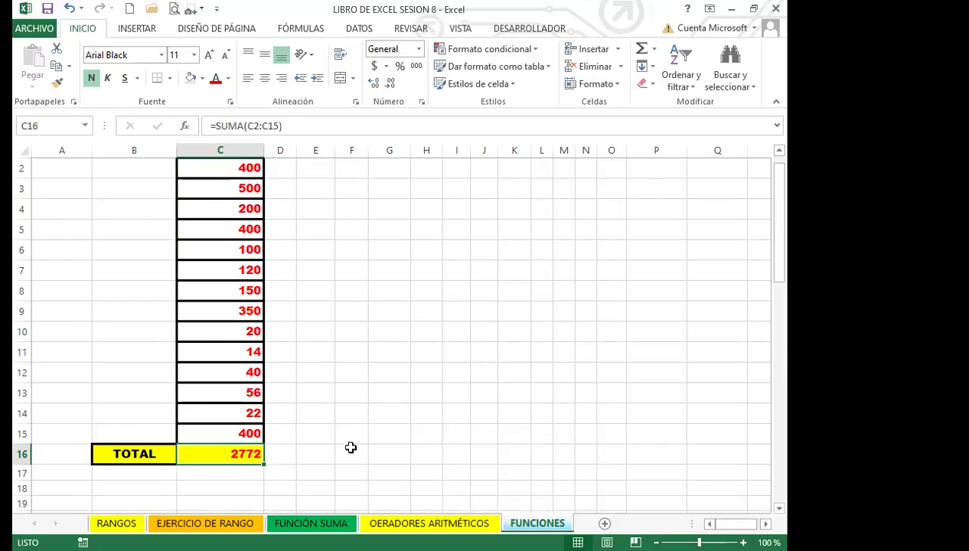
pyautogui.click(210, 479)
pyautogui.click(210, 454)
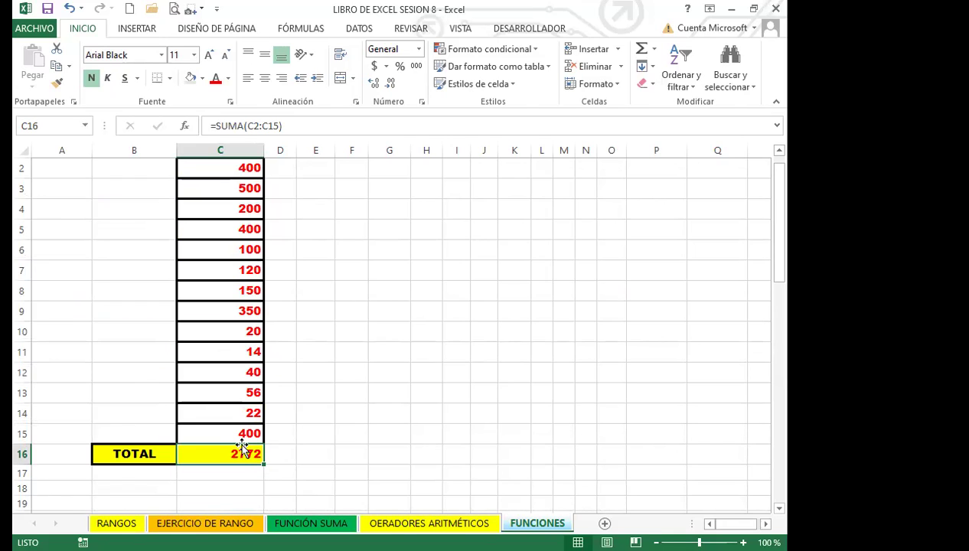